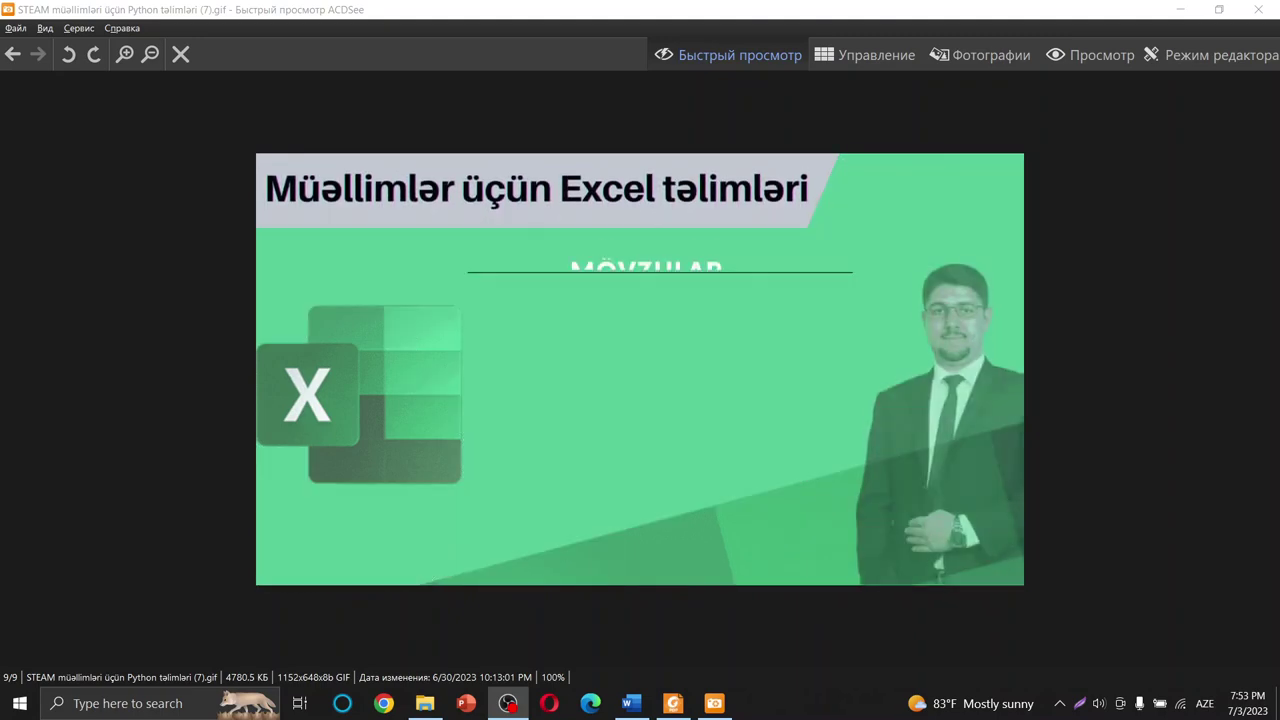
# Switch from ACDSee to Foxit Reader's start page with its recent files list.
pyautogui.click(672, 703)
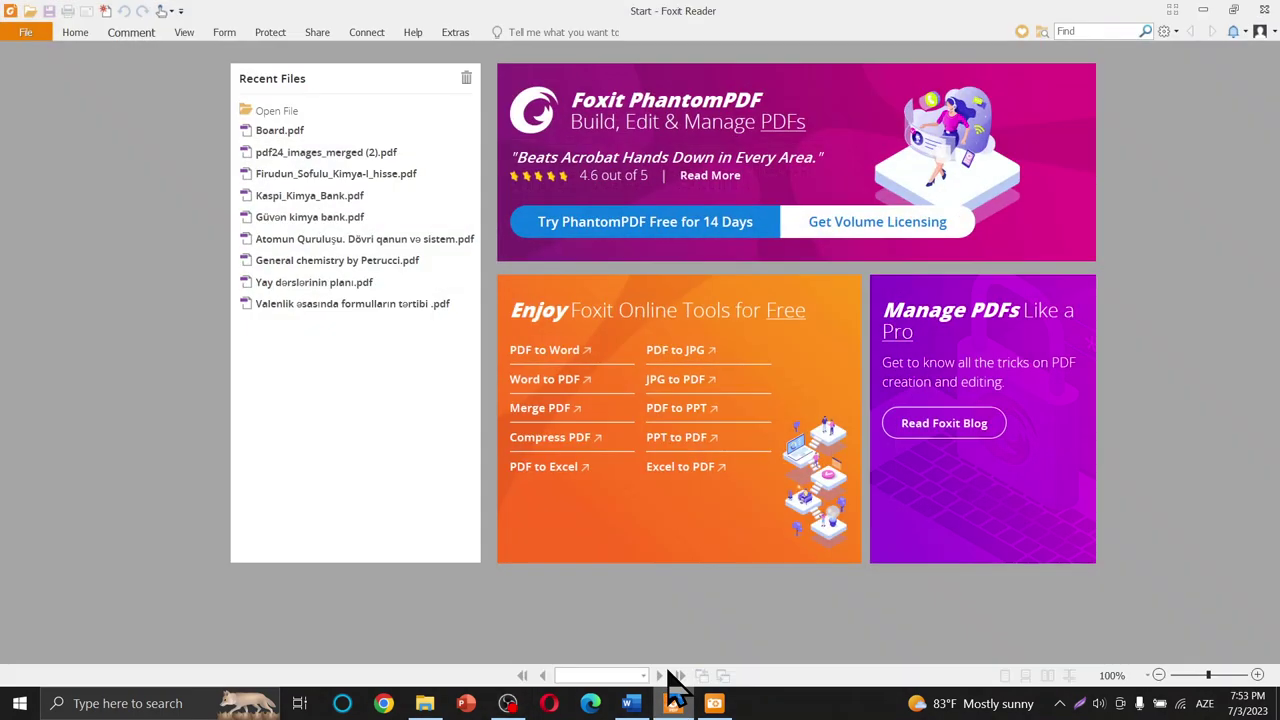
# Open Board.pdf and place a Typewriter text box near the page's top-left.
pyautogui.click(281, 131)
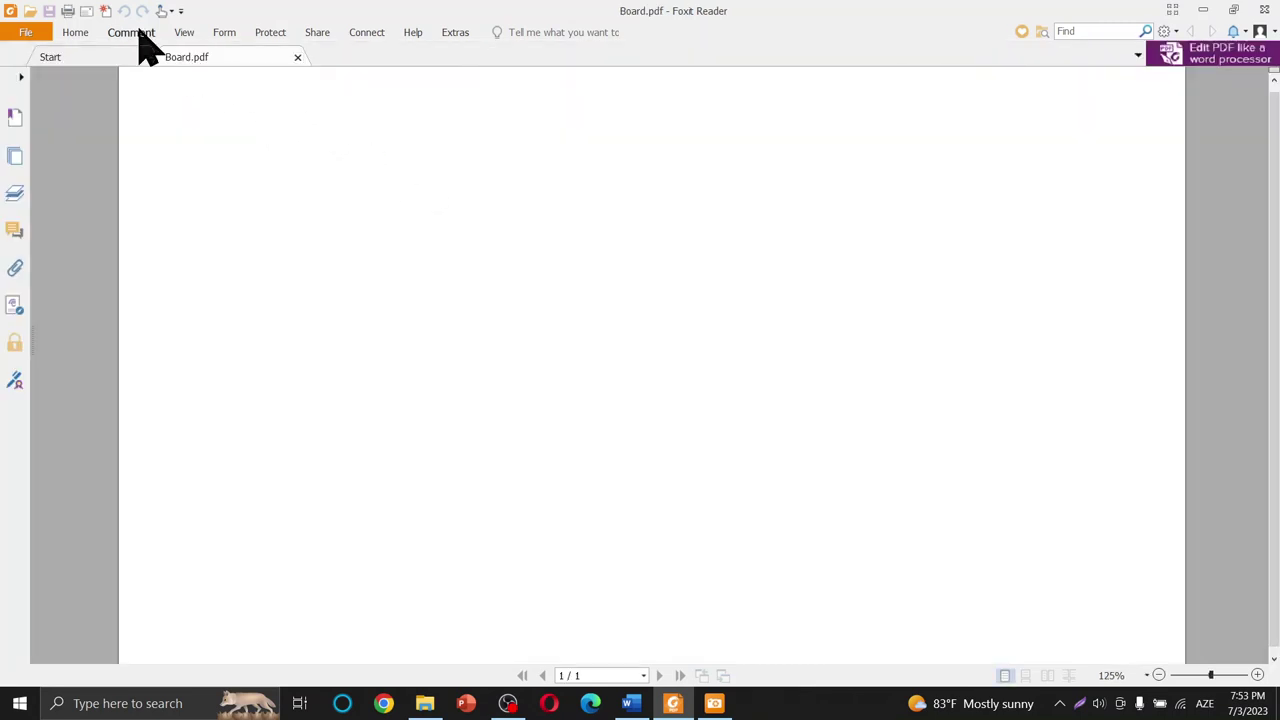
pyautogui.click(131, 32)
pyautogui.click(237, 78)
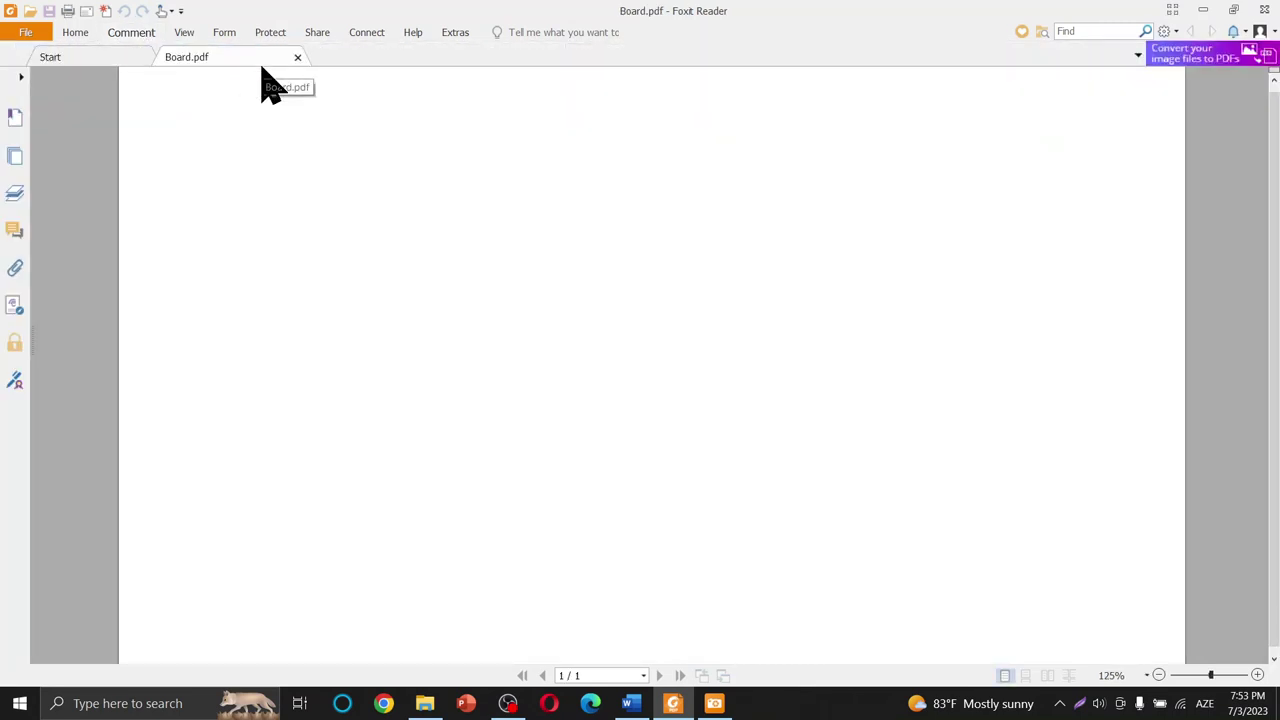
pyautogui.click(176, 113)
pyautogui.write('Ş')
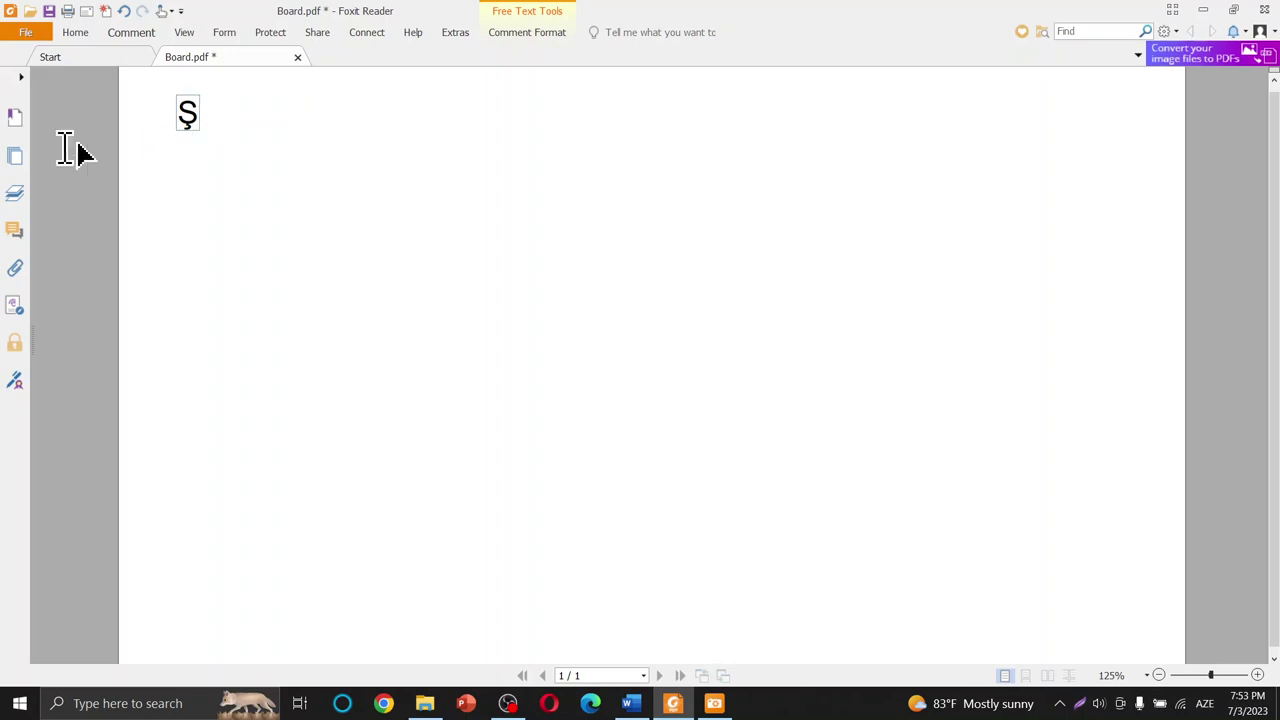
# Type the first note line 'Şəkildən data qəbulu' and start a new line.
pyautogui.write('əkilədn')
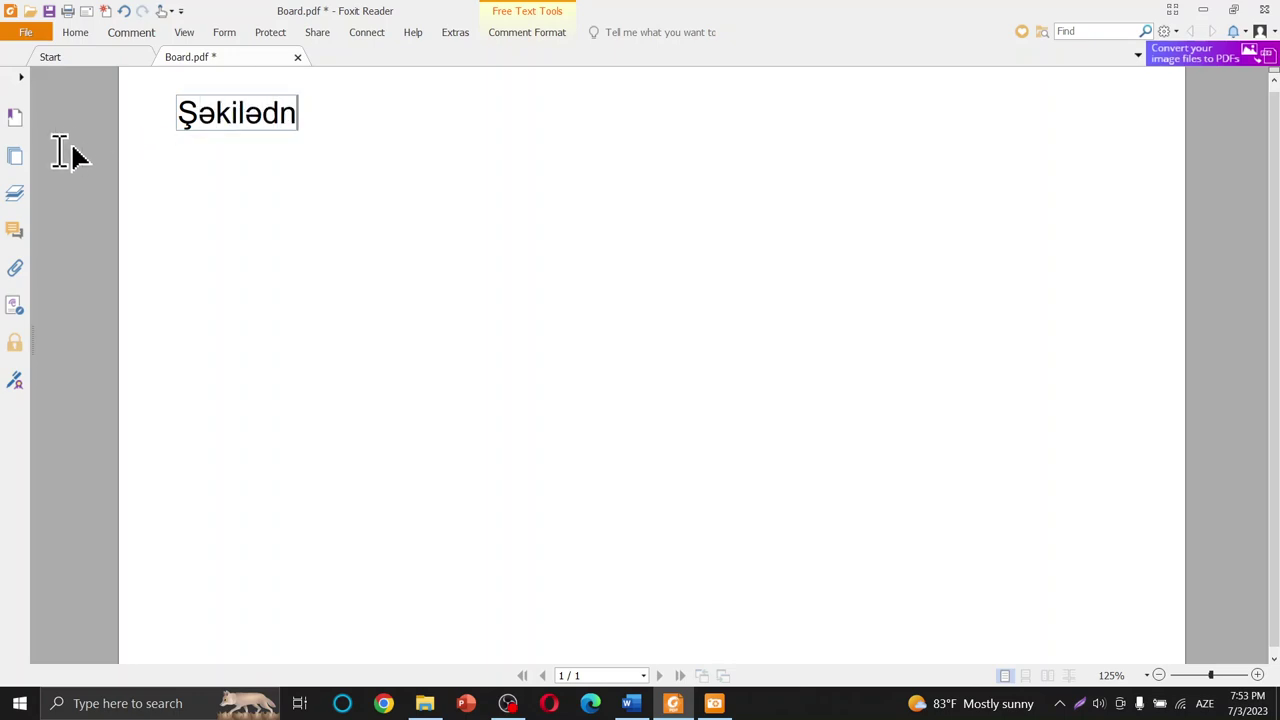
pyautogui.press('BackSpace')
pyautogui.press('BackSpace')
pyautogui.press('BackSpace')
pyautogui.press('BackSpace')
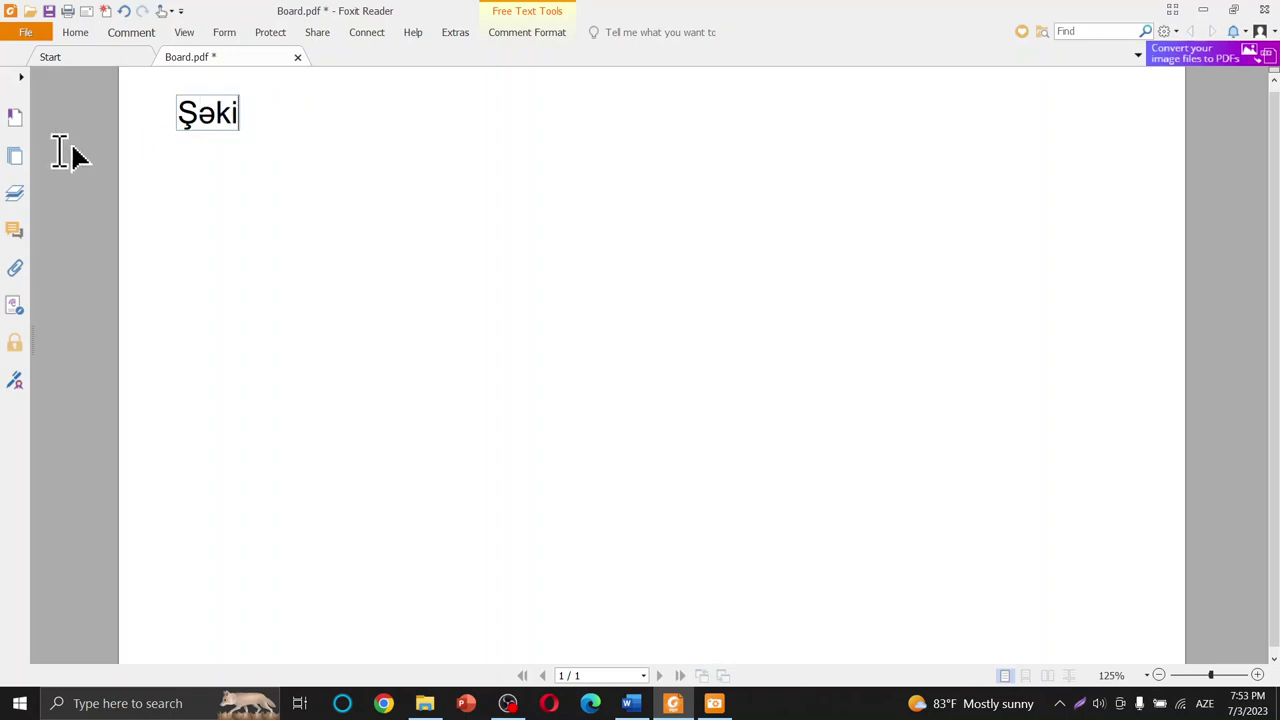
pyautogui.press('XF86KbdBrightnessUp')
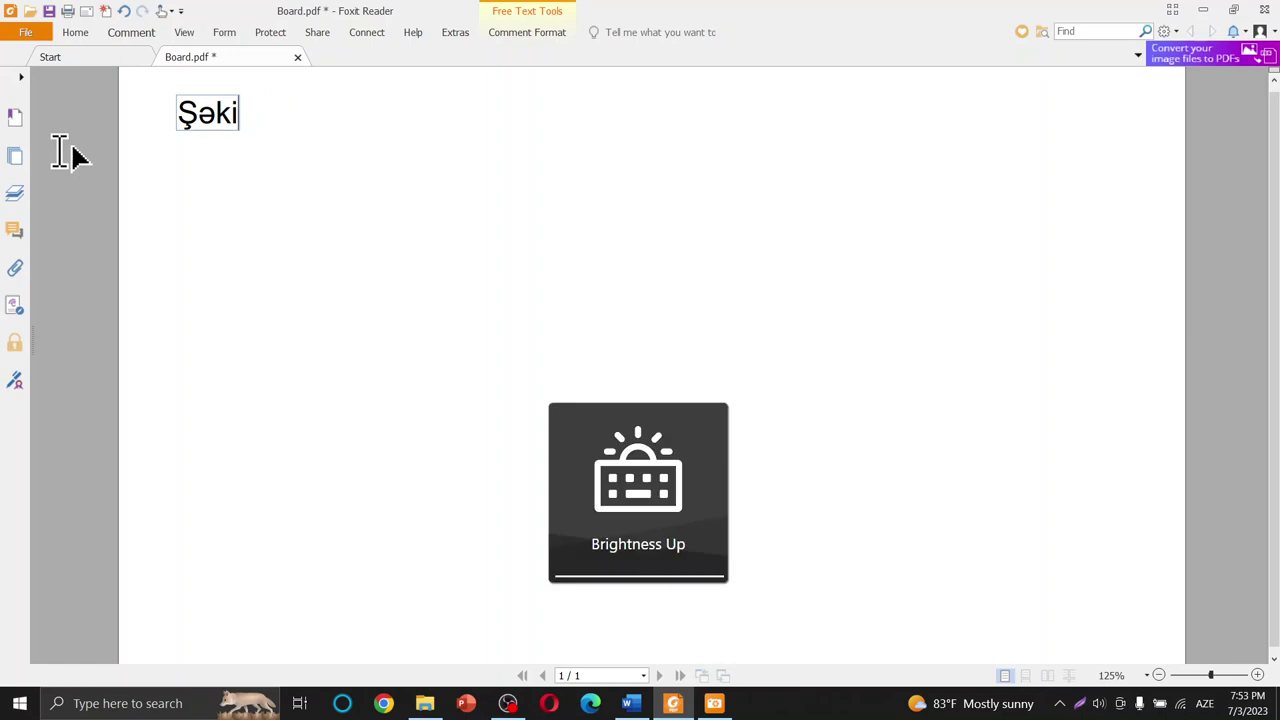
pyautogui.write('ldən data')
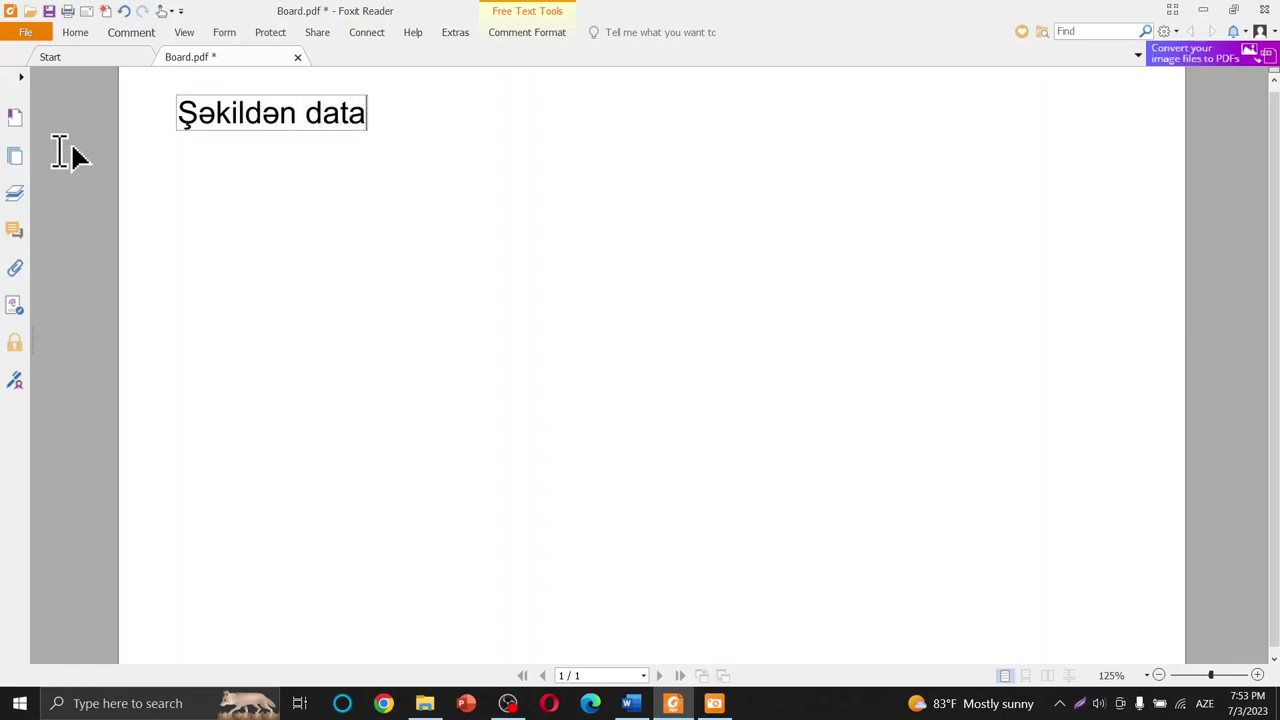
pyautogui.write(' qəbulu')
pyautogui.press('BackSpace')
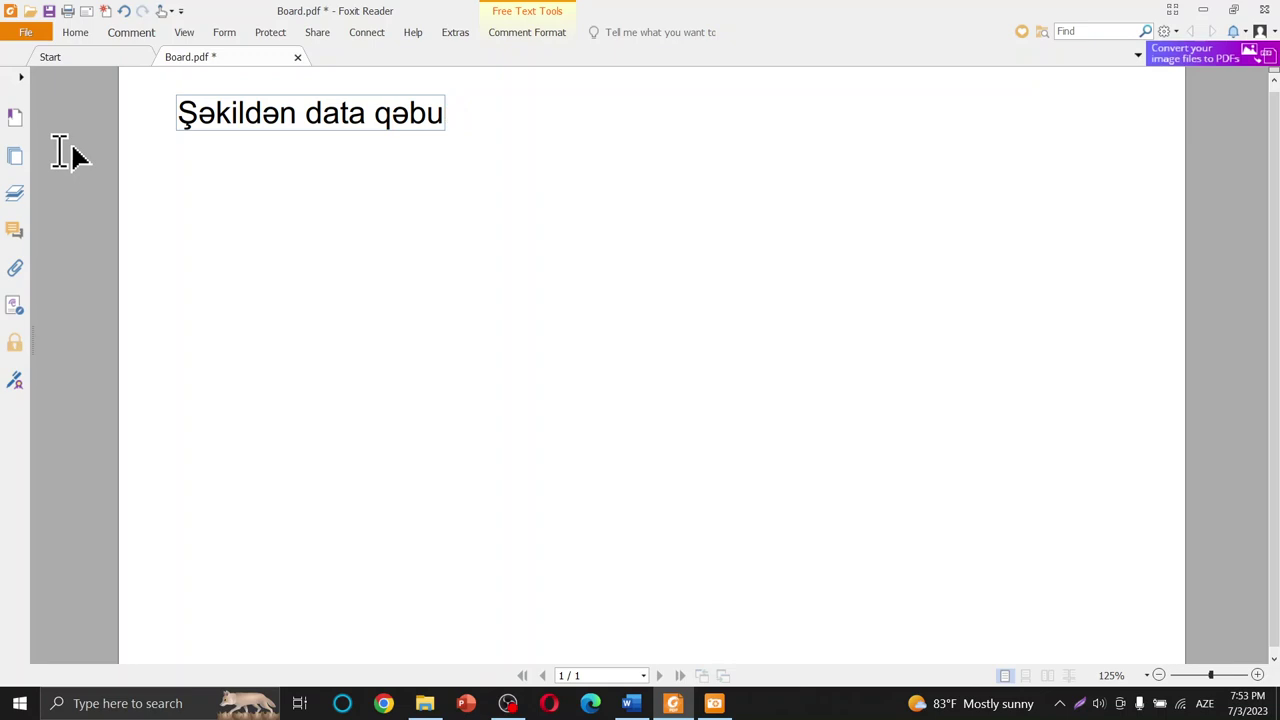
pyautogui.write('lu')
pyautogui.press('Return')
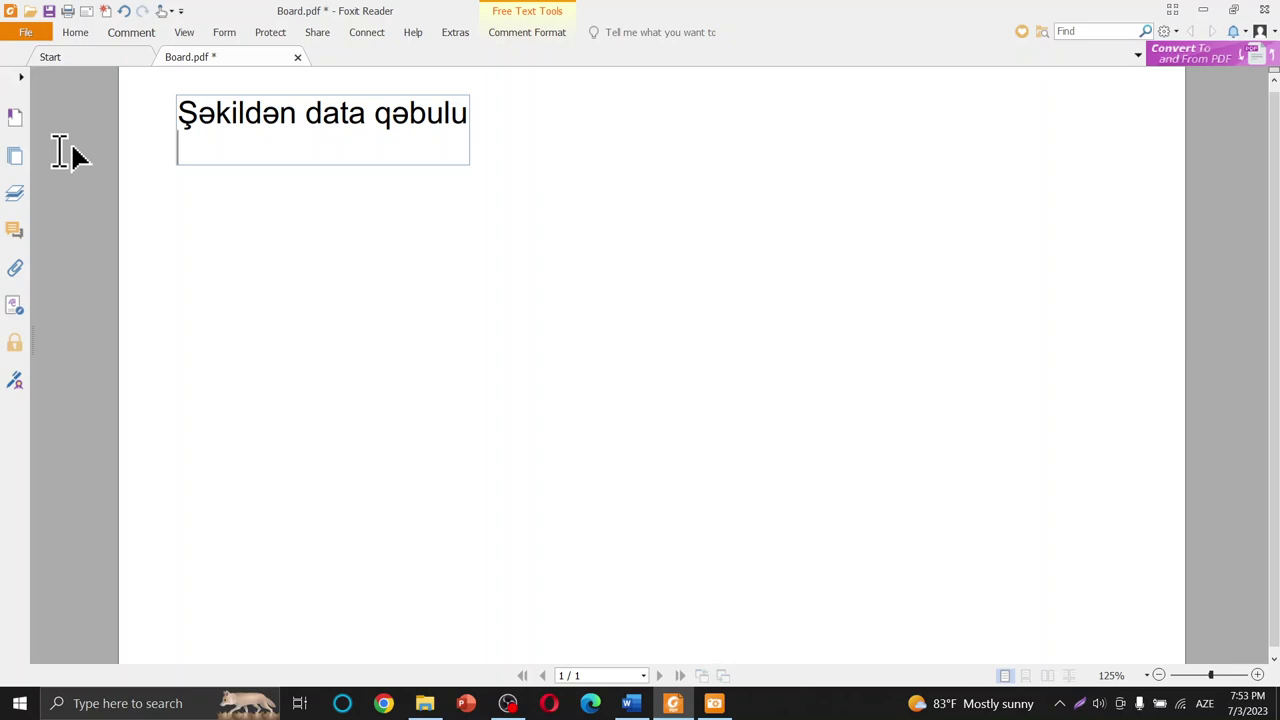
# Add the lines 'Xana içində enter' and 'Xananı diaqonal üzrə bölmək' to the note.
pyautogui.write('Xana')
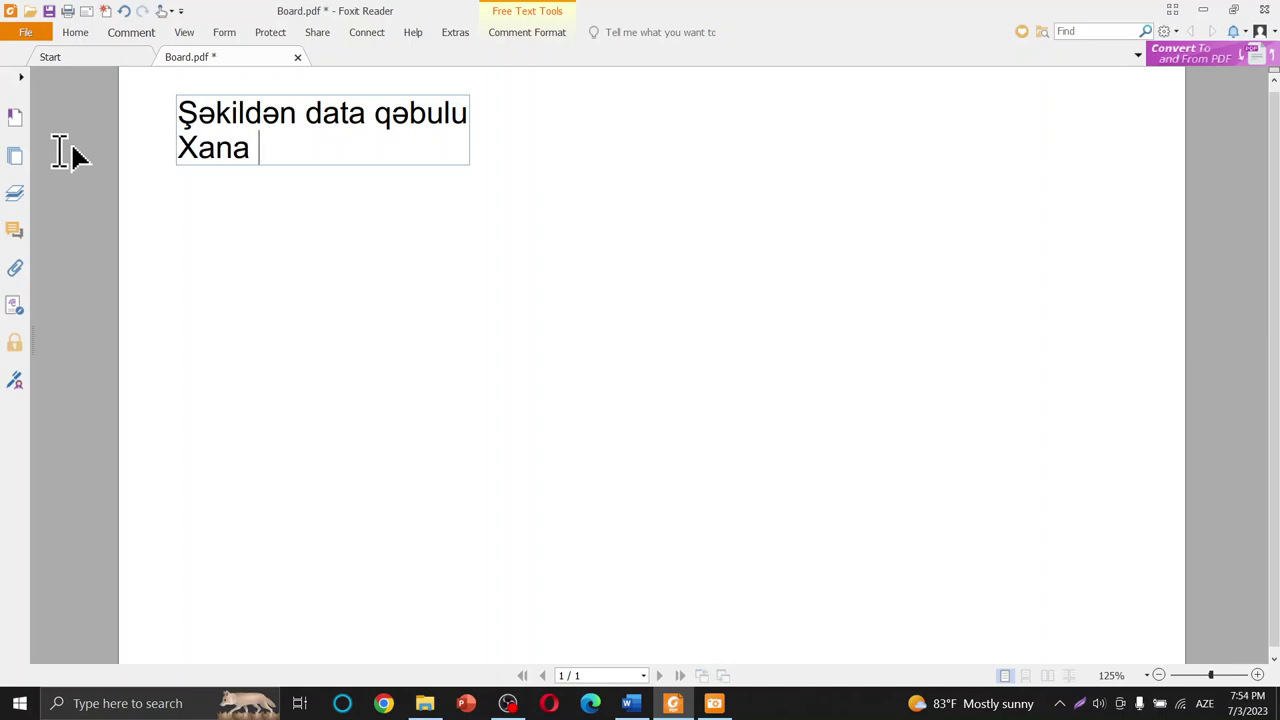
pyautogui.write(' iç')
pyautogui.write('ində e')
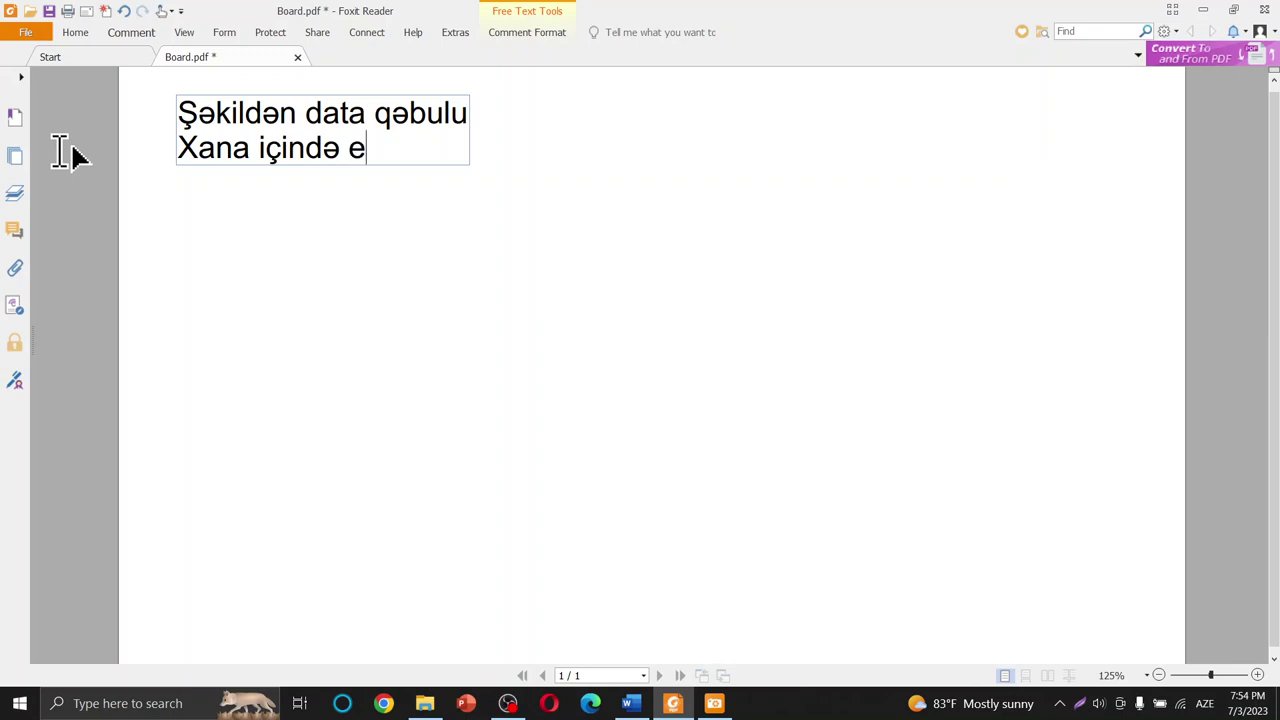
pyautogui.write('nter')
pyautogui.press('Return')
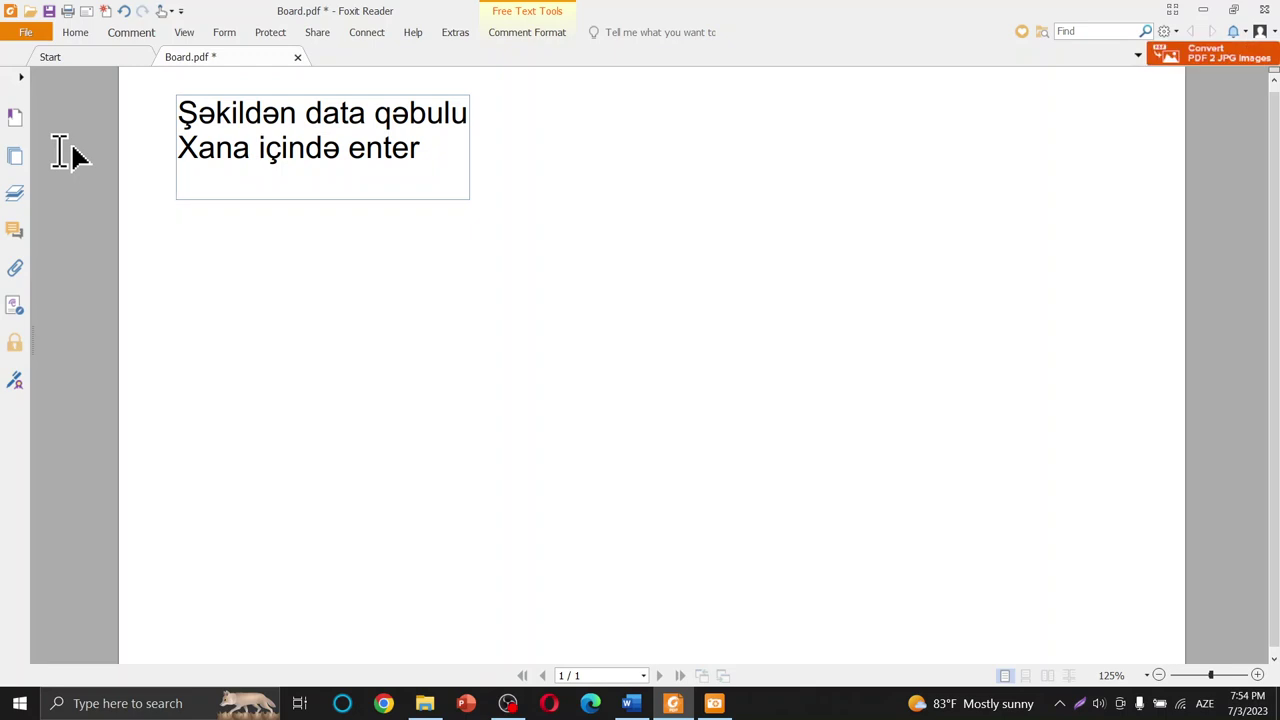
pyautogui.write('Xana')
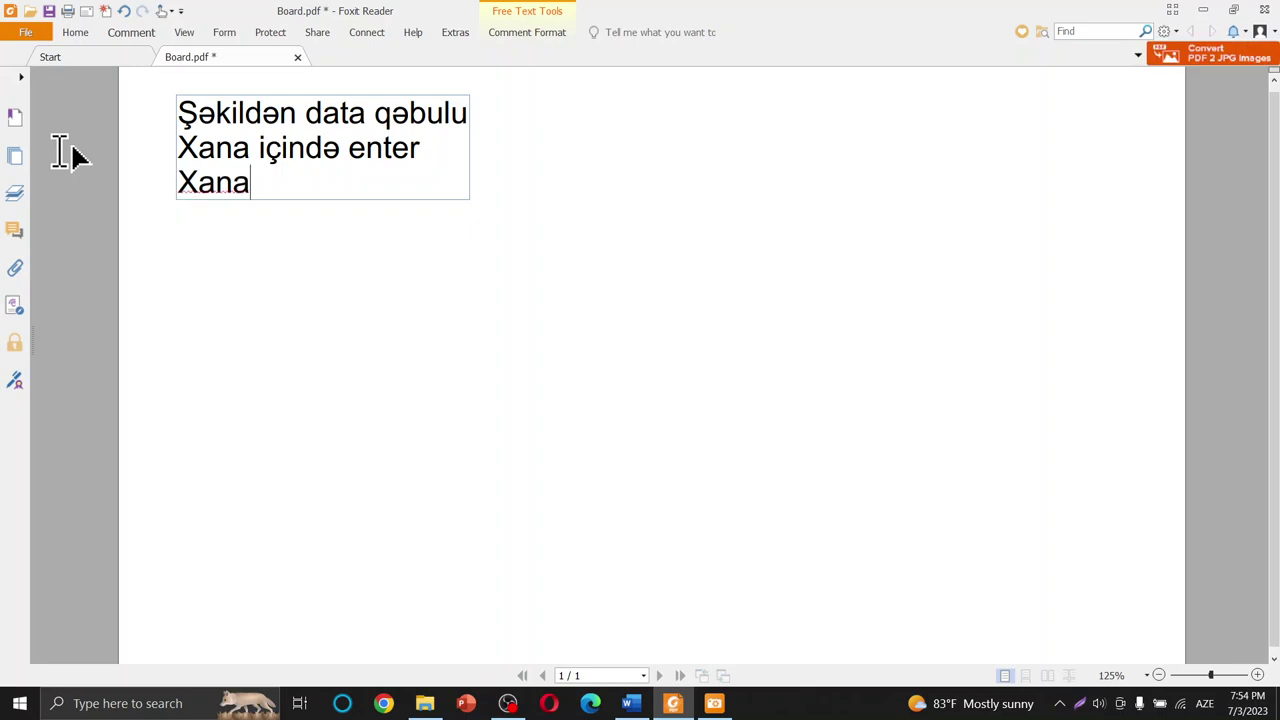
pyautogui.write('nı diq')
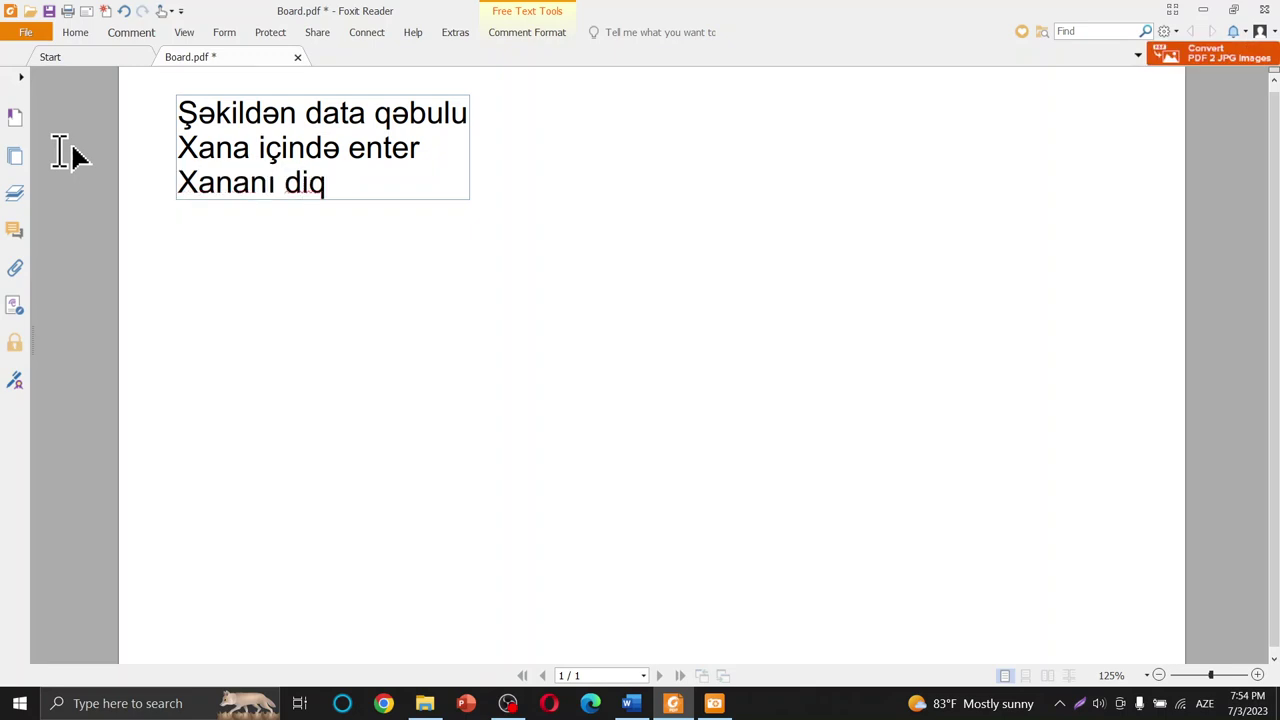
pyautogui.press('BackSpace')
pyautogui.write('ao')
pyautogui.press('BackSpace')
pyautogui.write('q')
pyautogui.write('onal üzr')
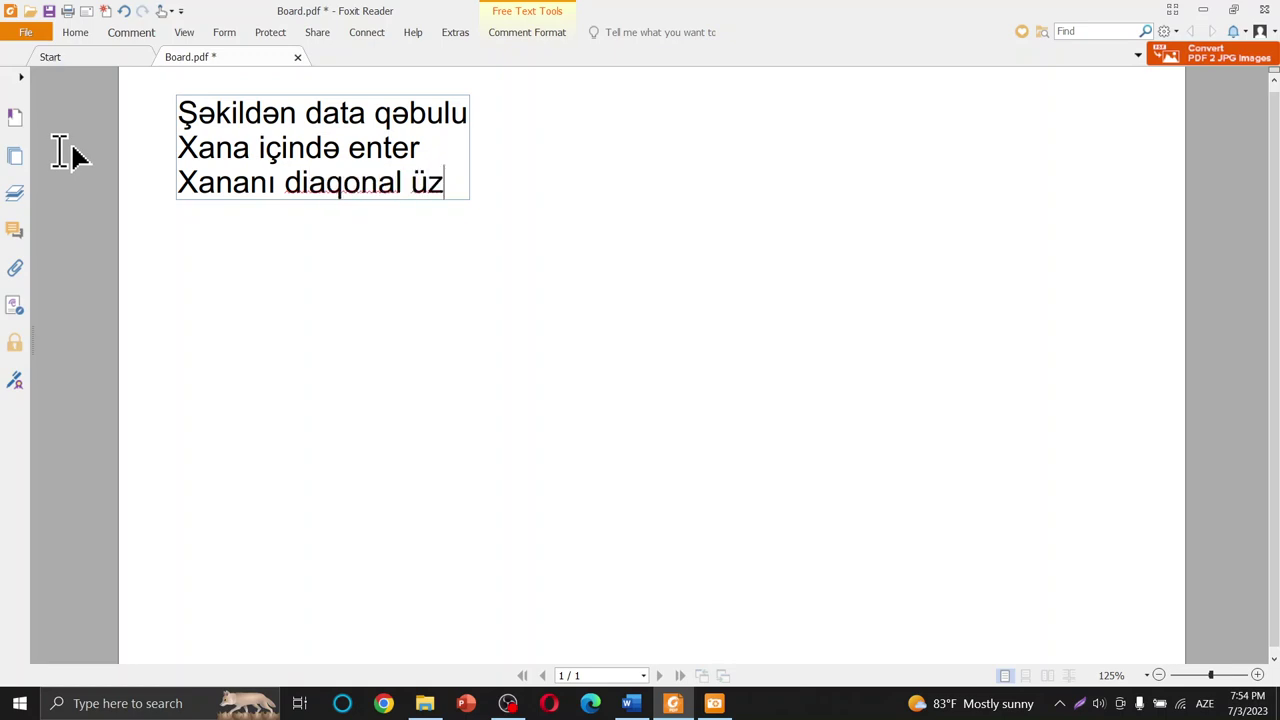
pyautogui.write('ə b')
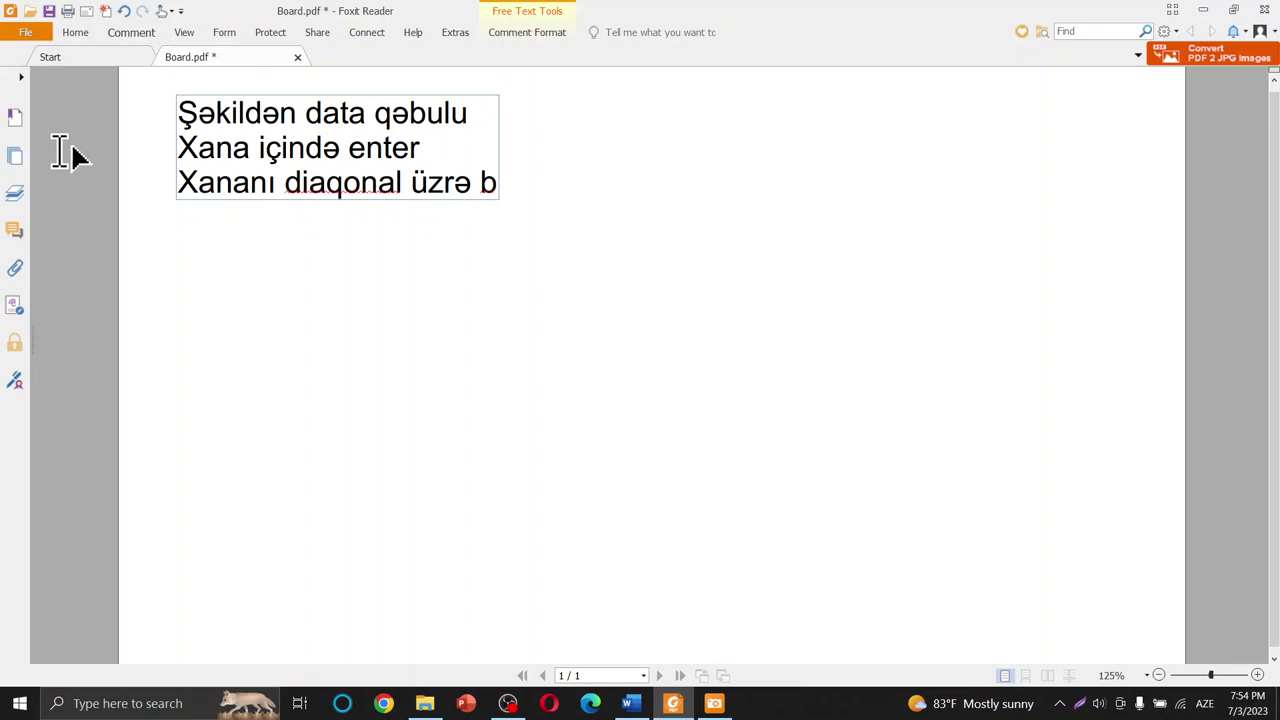
pyautogui.write('ölmək')
pyautogui.press('Return')
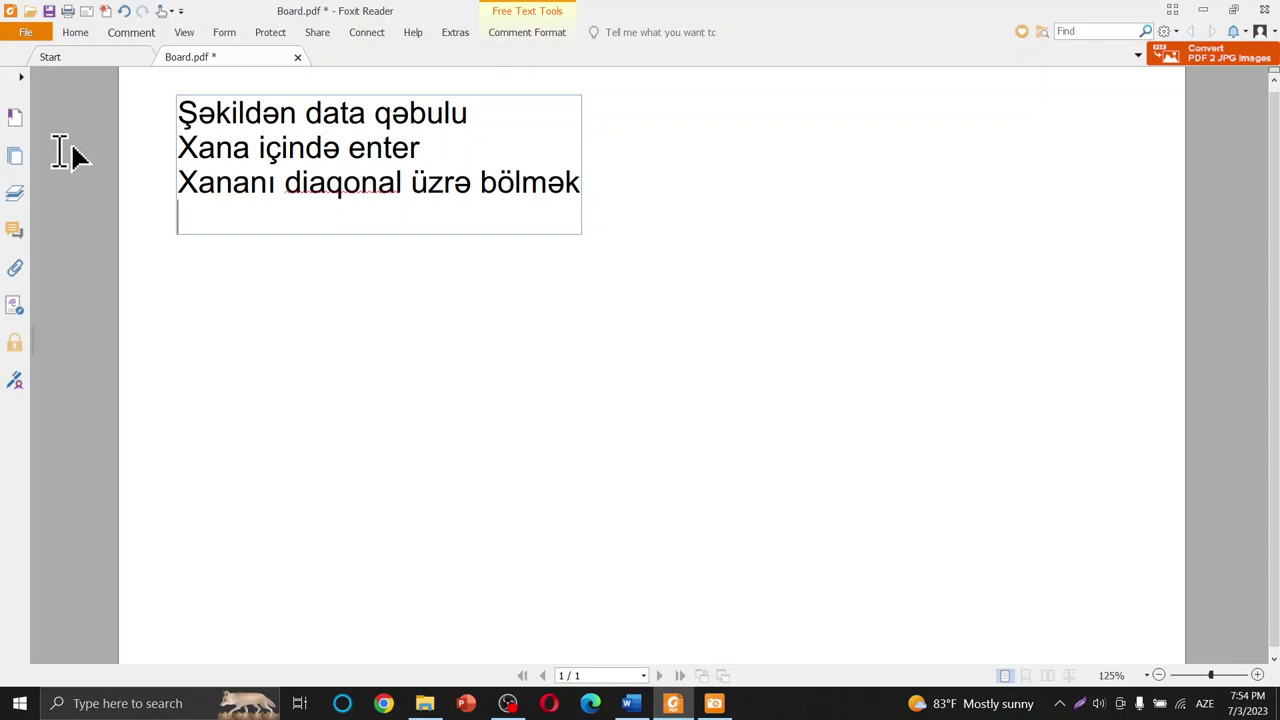
# Add the note line 'Xanaya şərh yazmaq'.
pyautogui.write('Xanaya ')
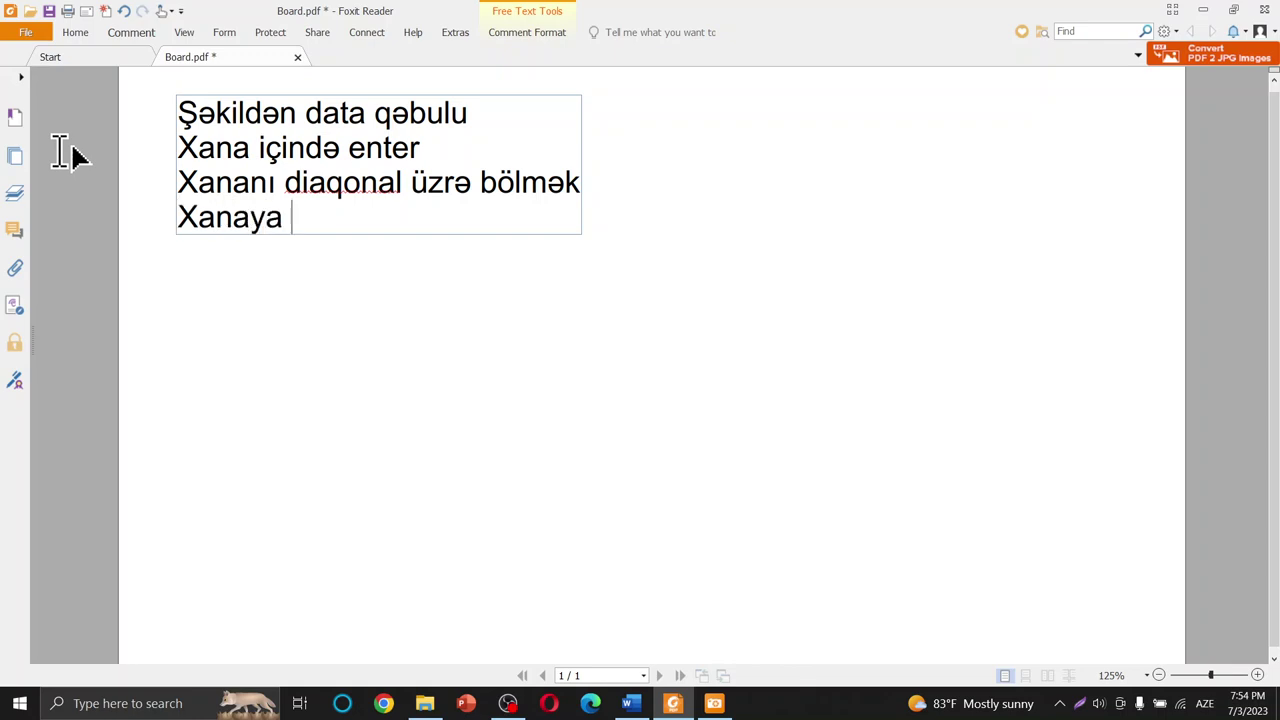
pyautogui.write('ç')
pyautogui.press('BackSpace')
pyautogui.write('şə')
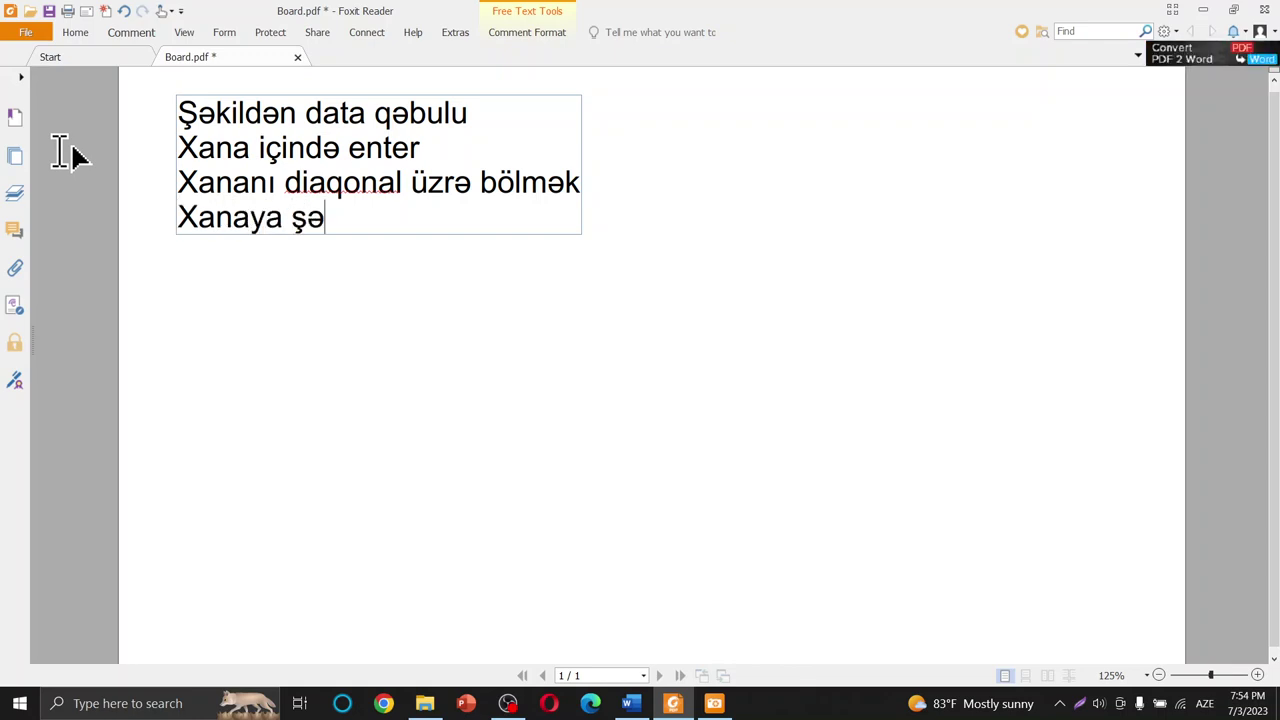
pyautogui.write('rg')
pyautogui.press('BackSpace')
pyautogui.write('h y')
pyautogui.write('azmaq')
pyautogui.press('Return')
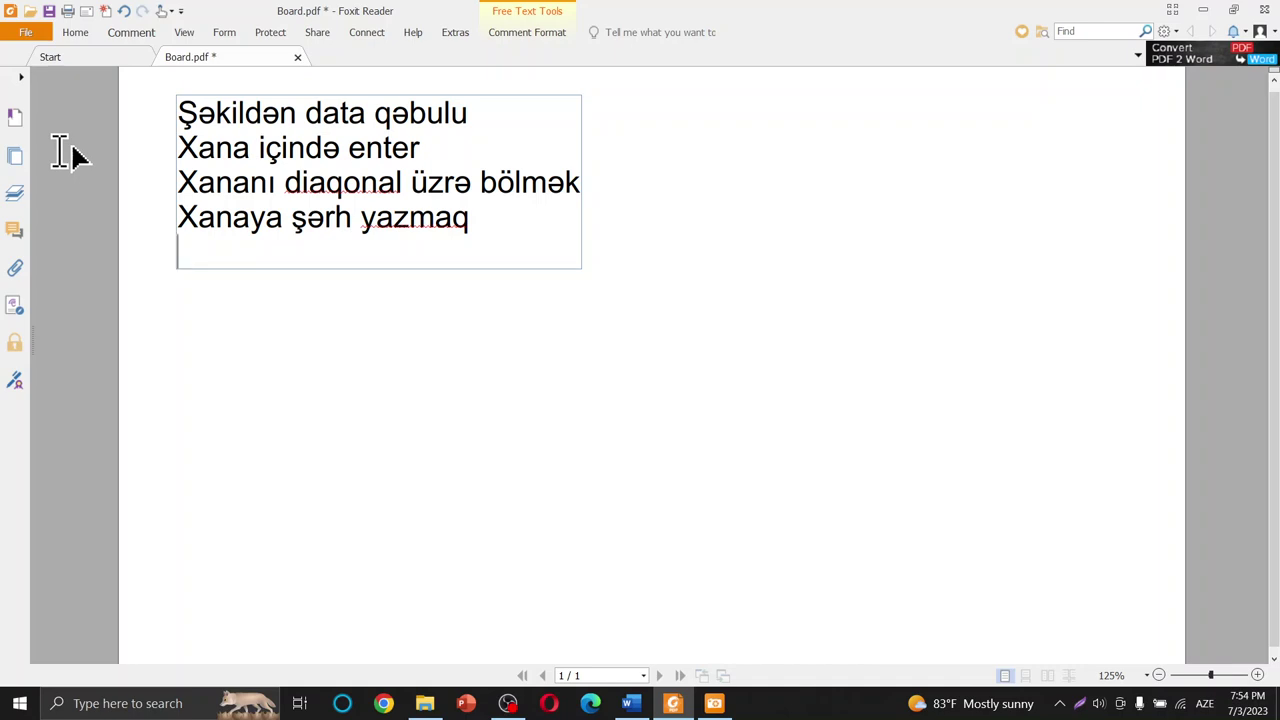
# Add 'Əlavə dizayn imkanları', 'Məktəb bazasından data qəbulu' and 'Makroslar necə işləyir', then commit the note.
pyautogui.write('Əla')
pyautogui.write('və di')
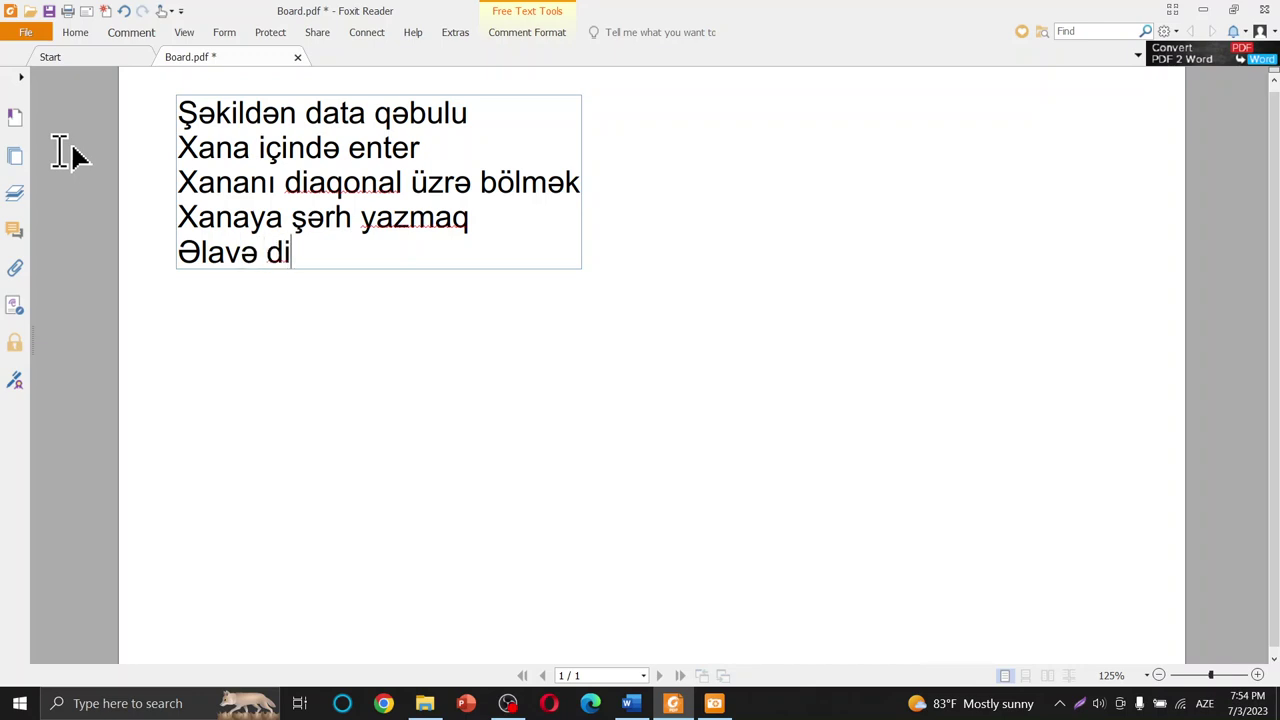
pyautogui.write('zayn imkan')
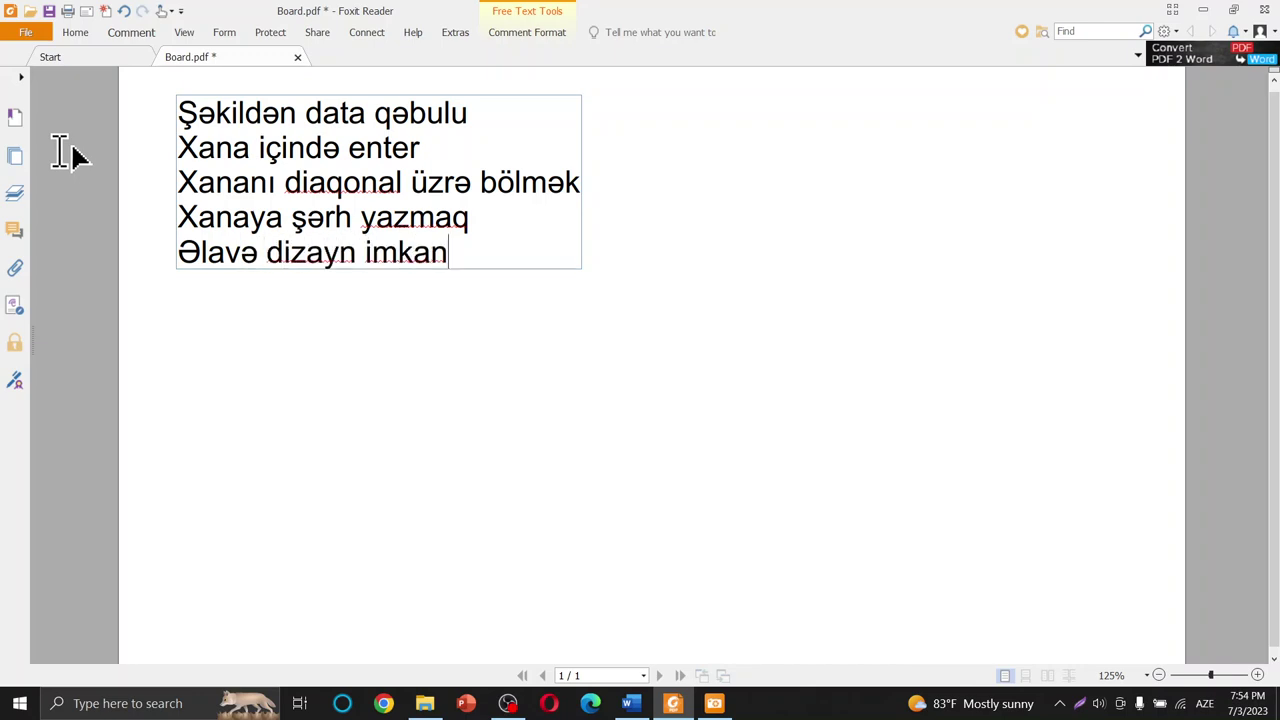
pyautogui.write('ları')
pyautogui.press('Return')
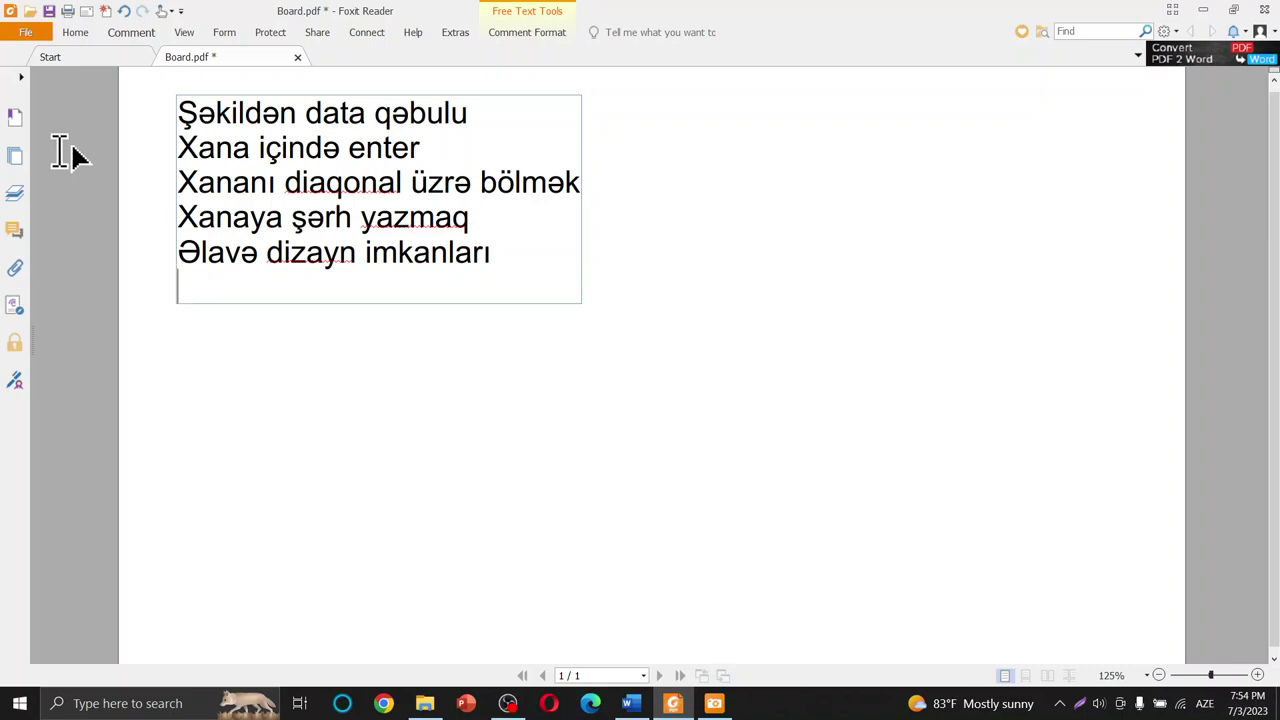
pyautogui.write('M')
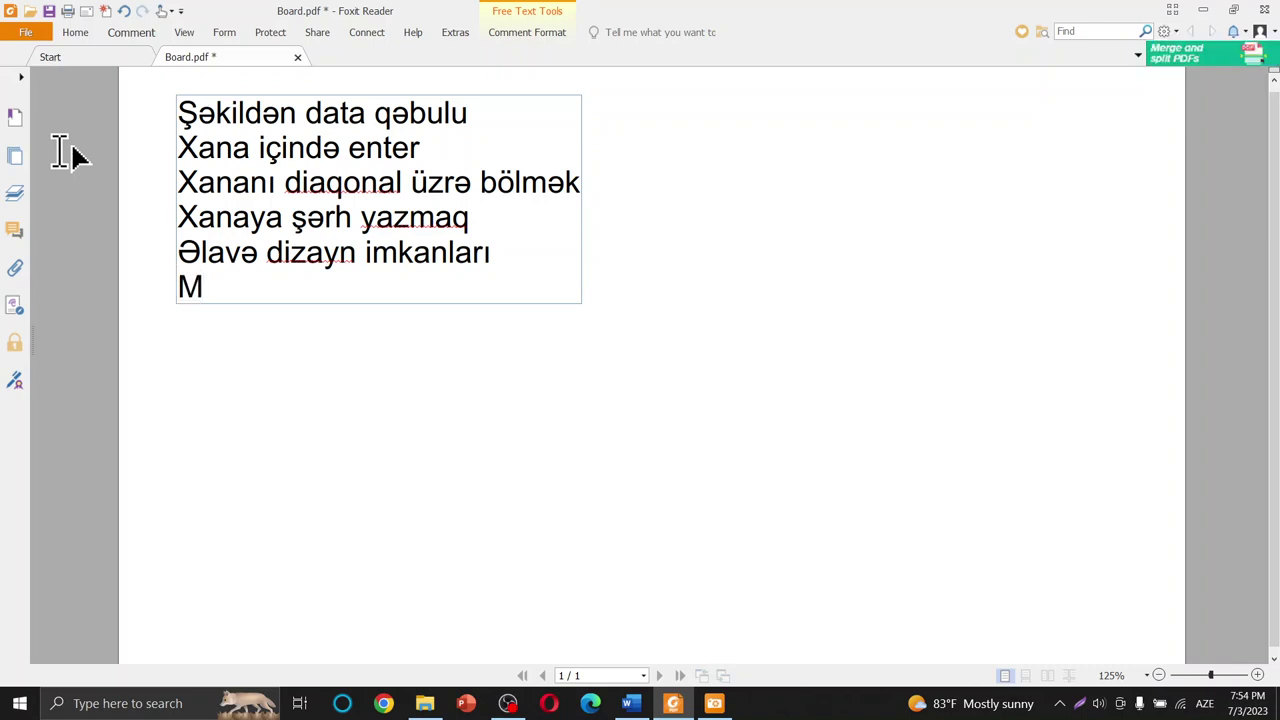
pyautogui.write('əktəb ')
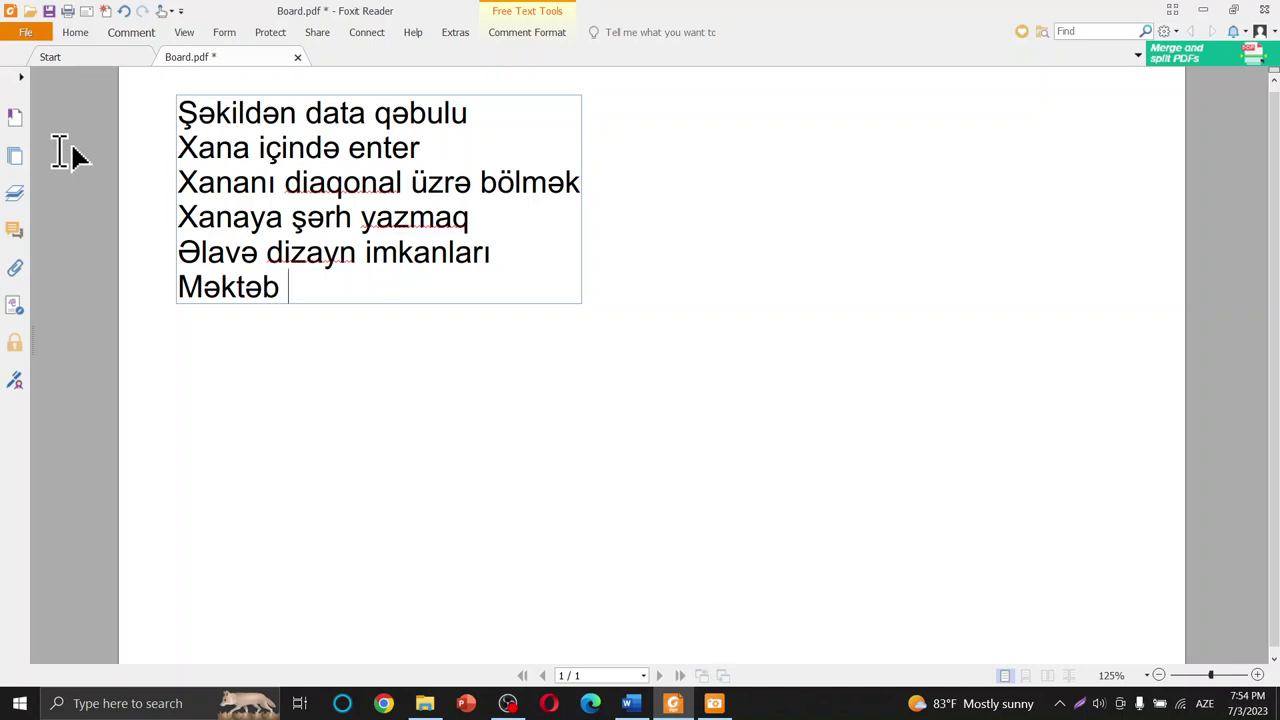
pyautogui.write('bazas')
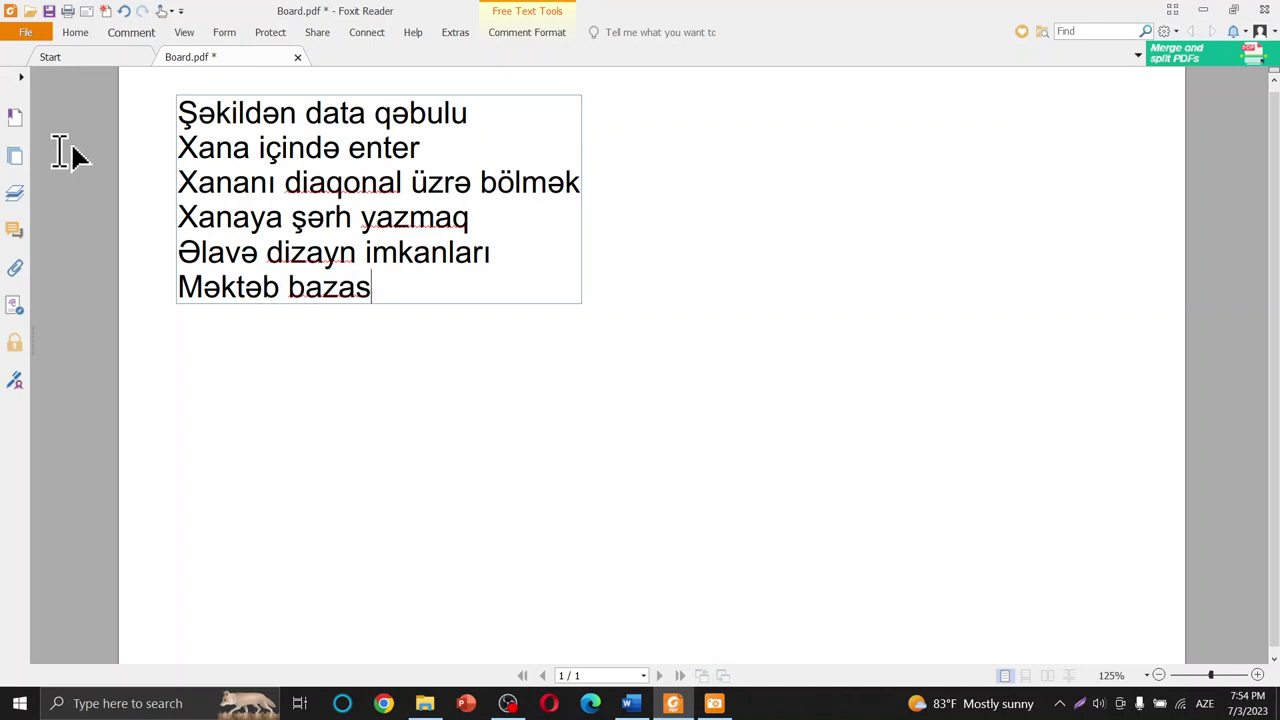
pyautogui.write('ından da')
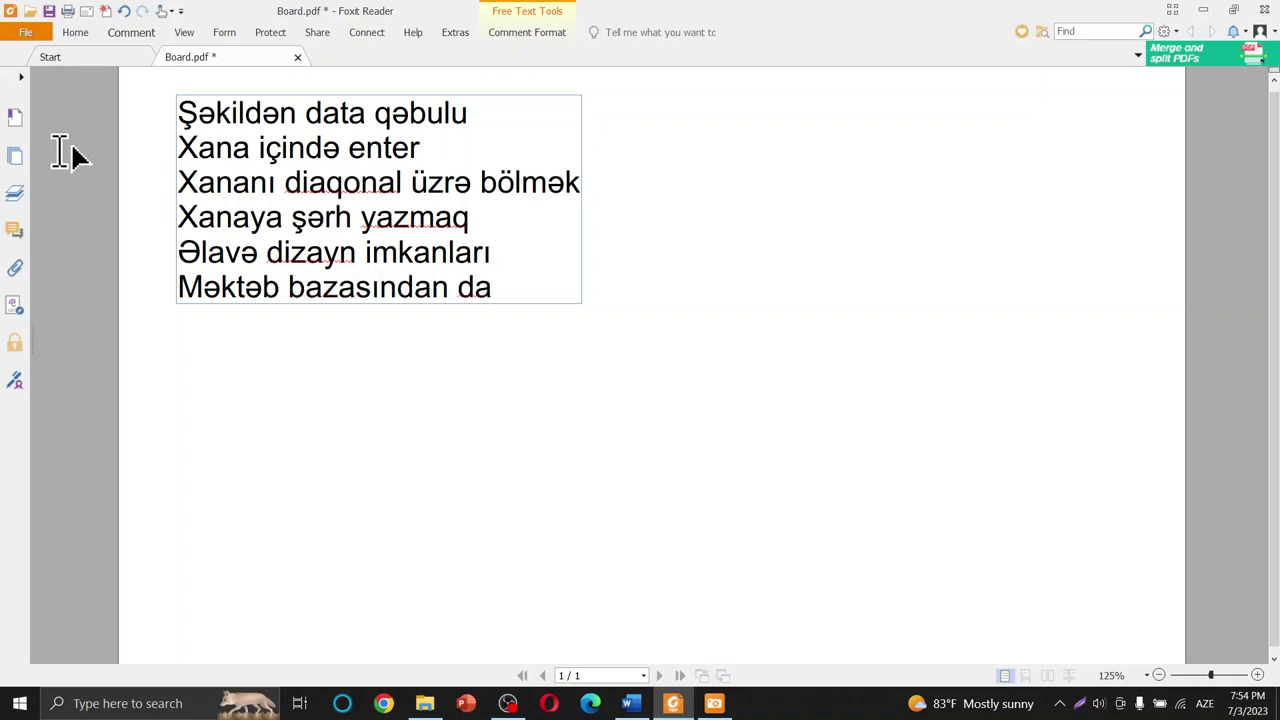
pyautogui.write('ta qəbulu')
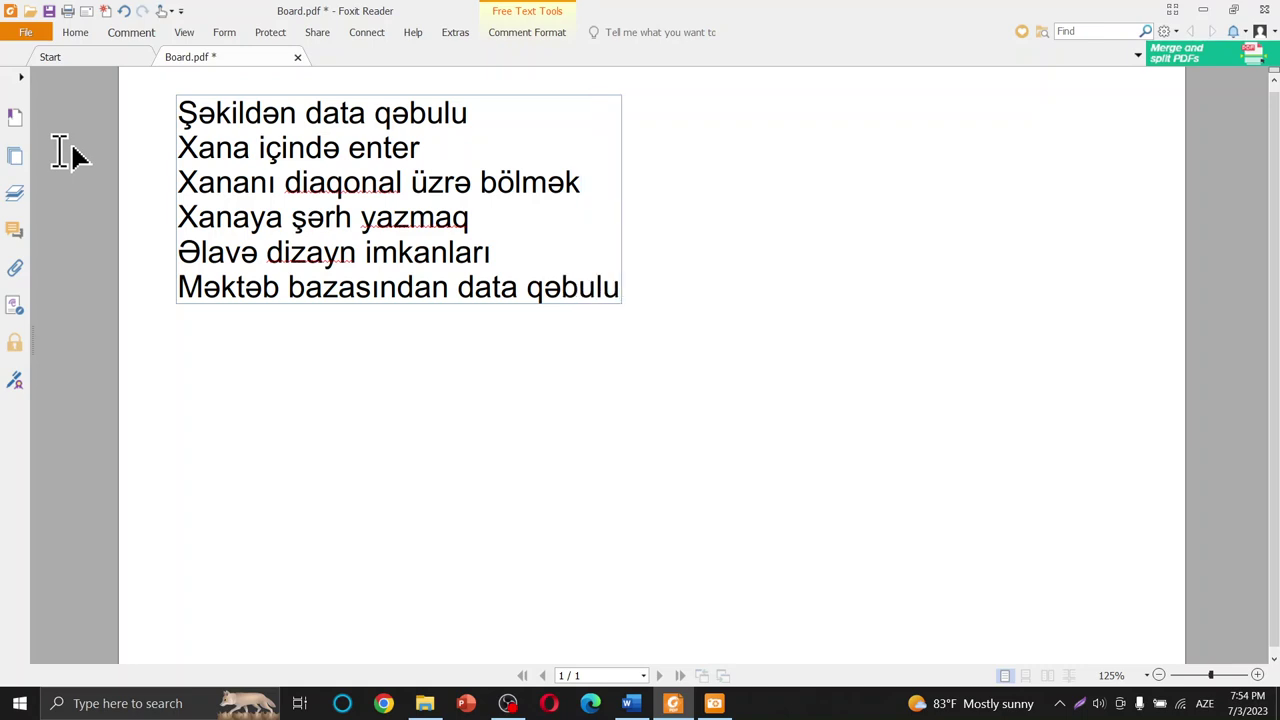
pyautogui.press('Return')
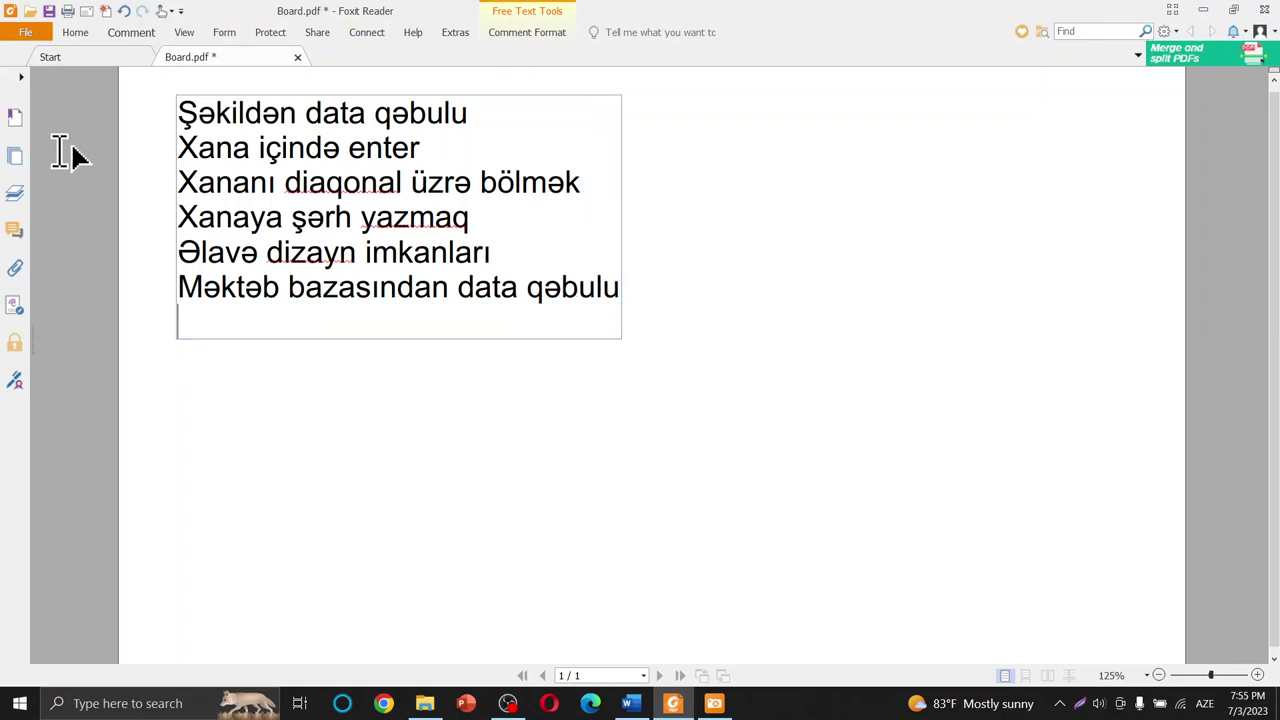
pyautogui.write('Mak')
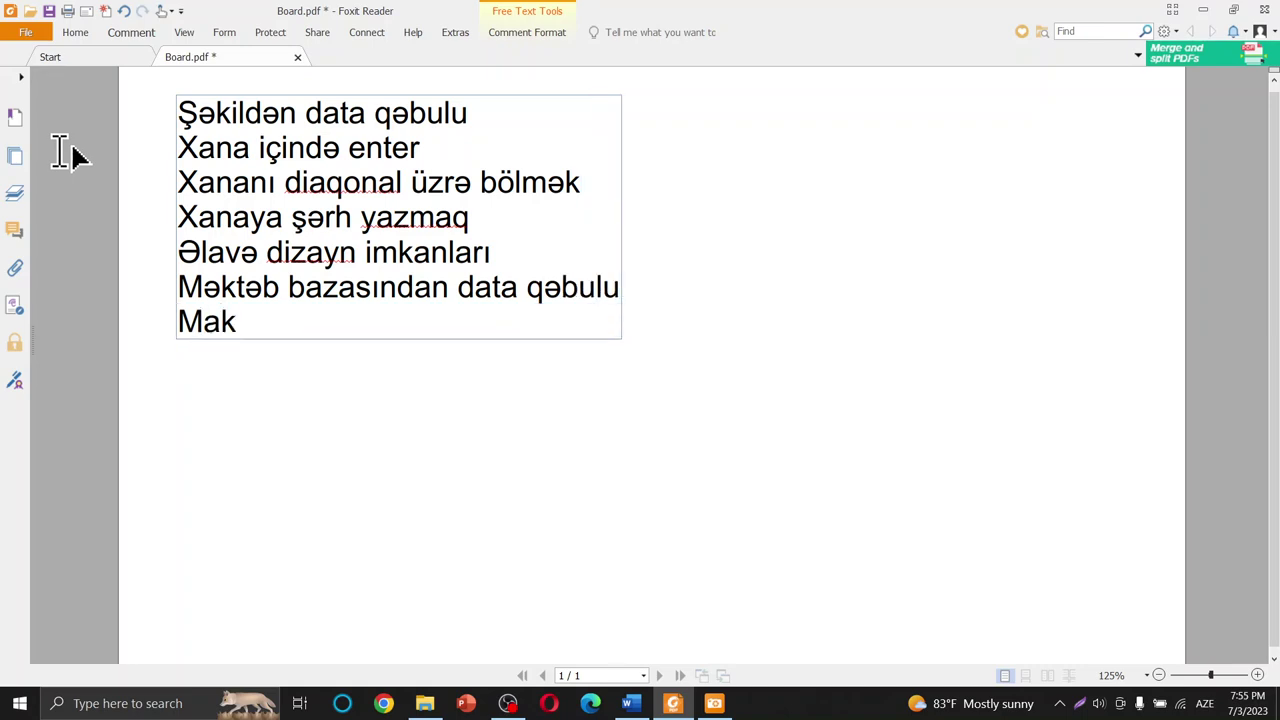
pyautogui.write('rosl')
pyautogui.write('ar necə i')
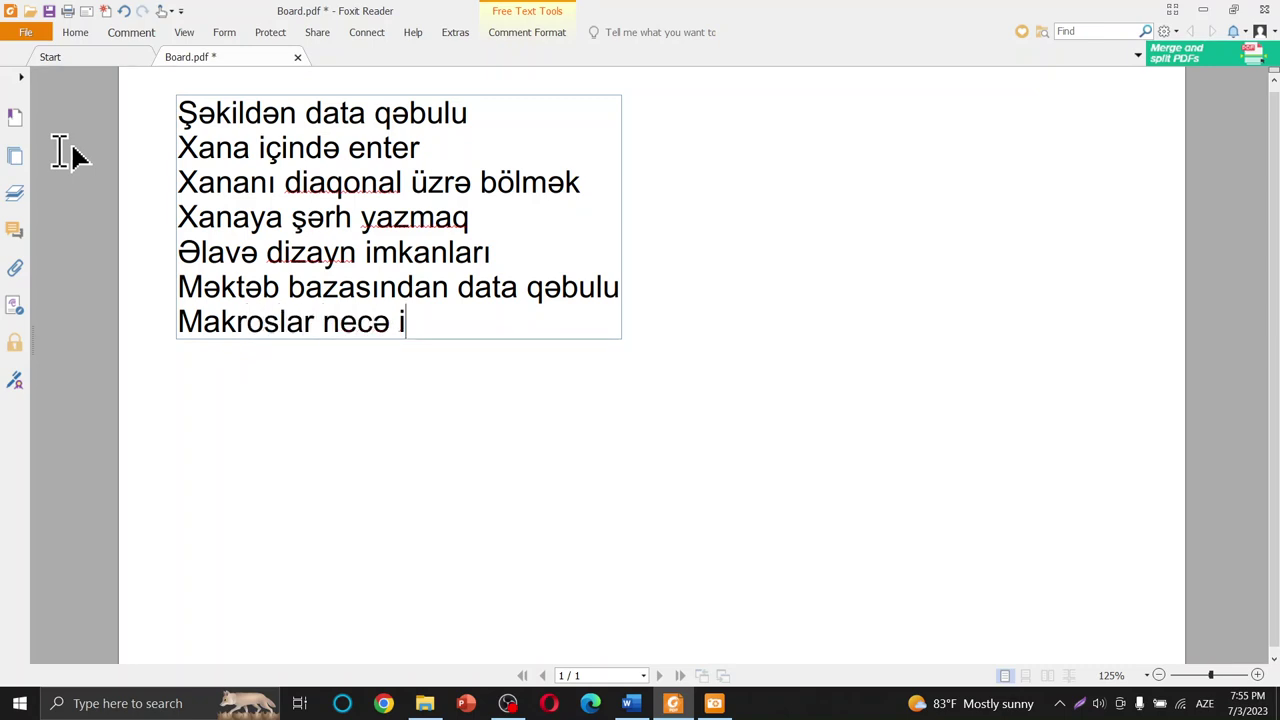
pyautogui.write('şləyir')
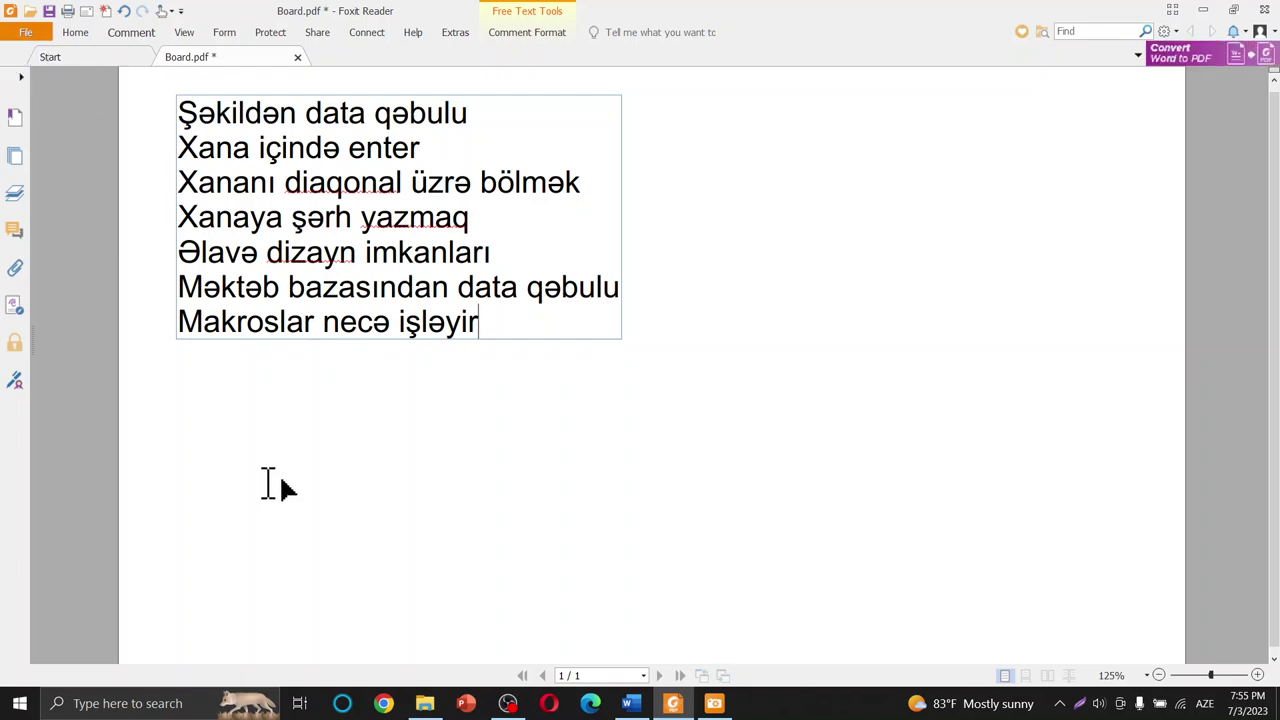
pyautogui.click(318, 485)
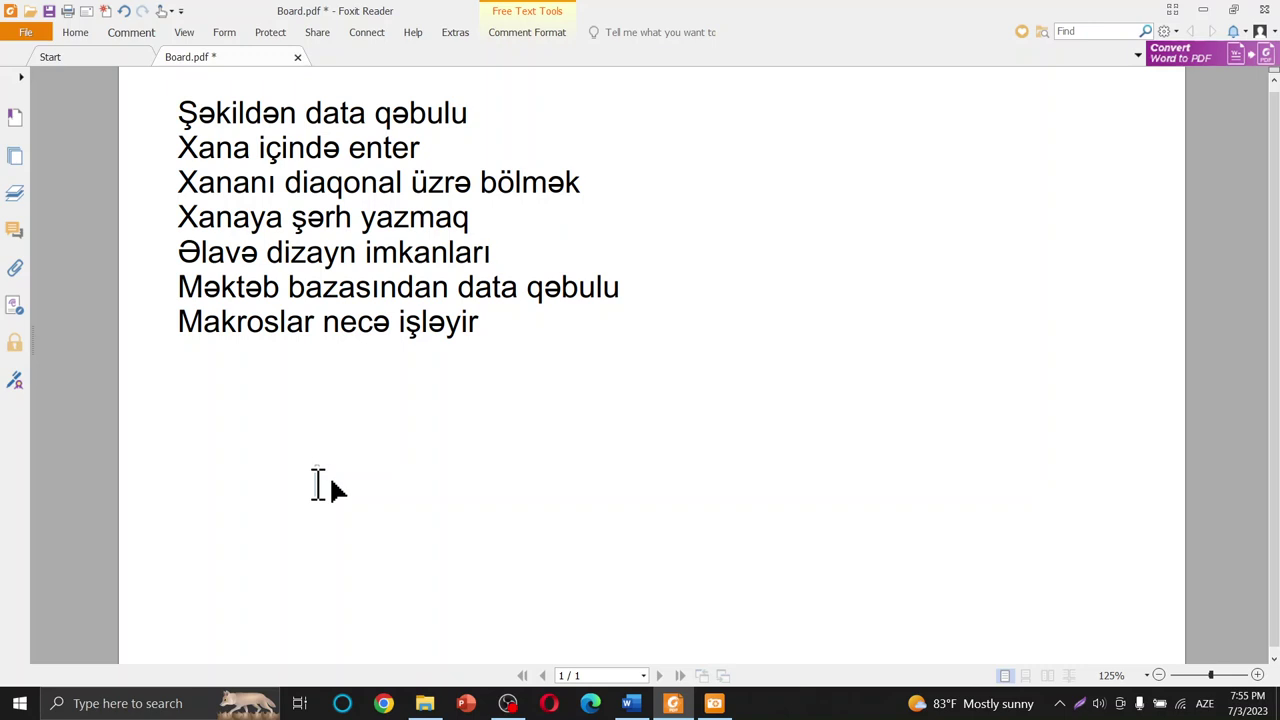
# Launch Excel from the Windows search and create a blank workbook, Book1.
pyautogui.click(127, 700)
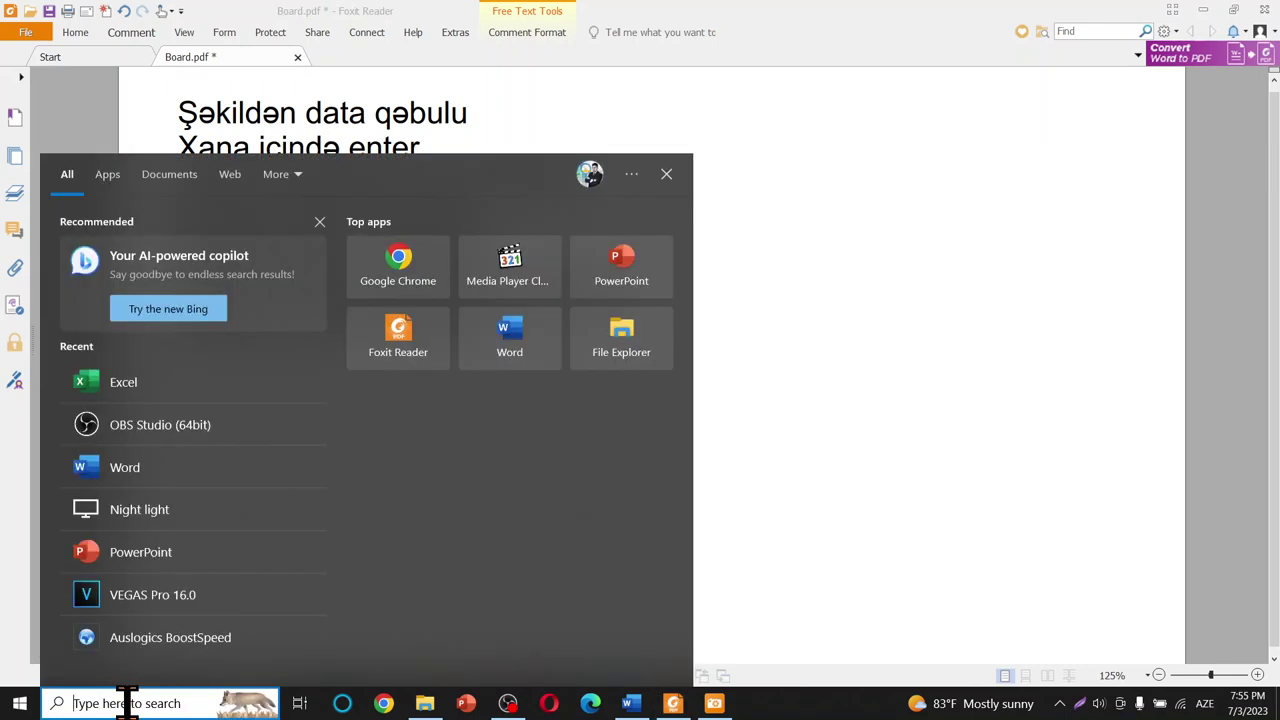
pyautogui.write('ex')
pyautogui.press('Return')
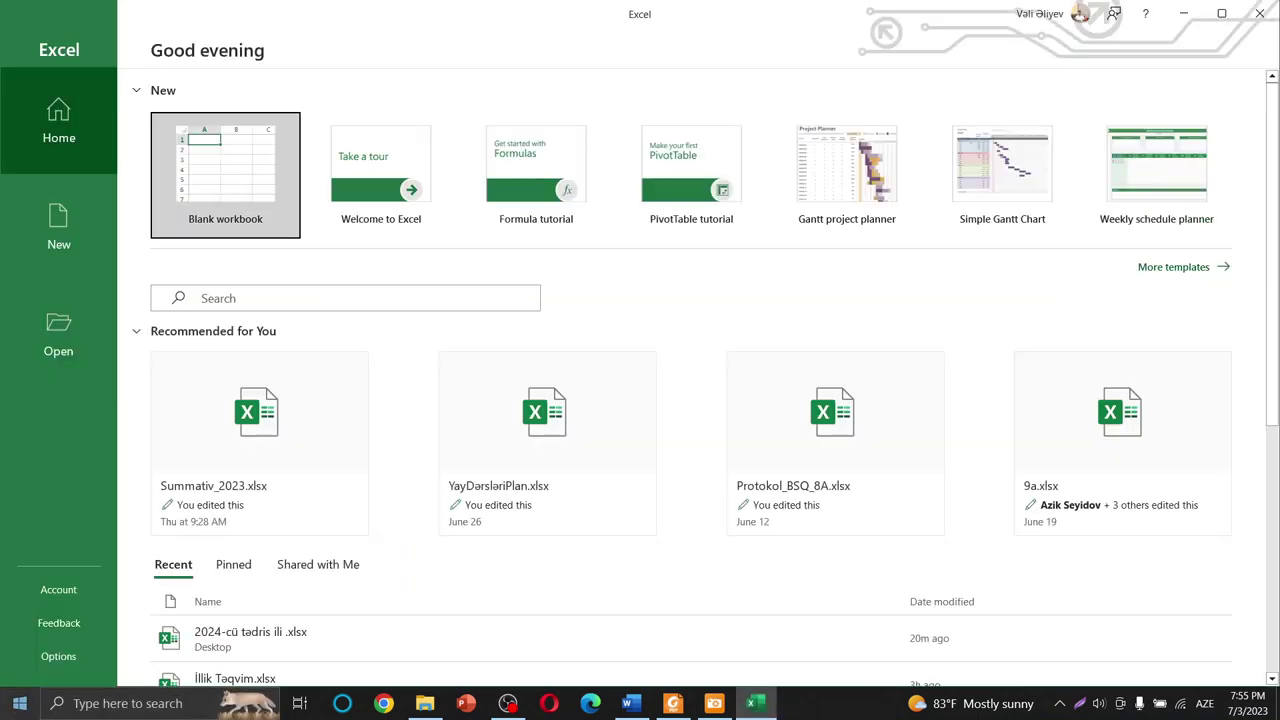
pyautogui.click(233, 188)
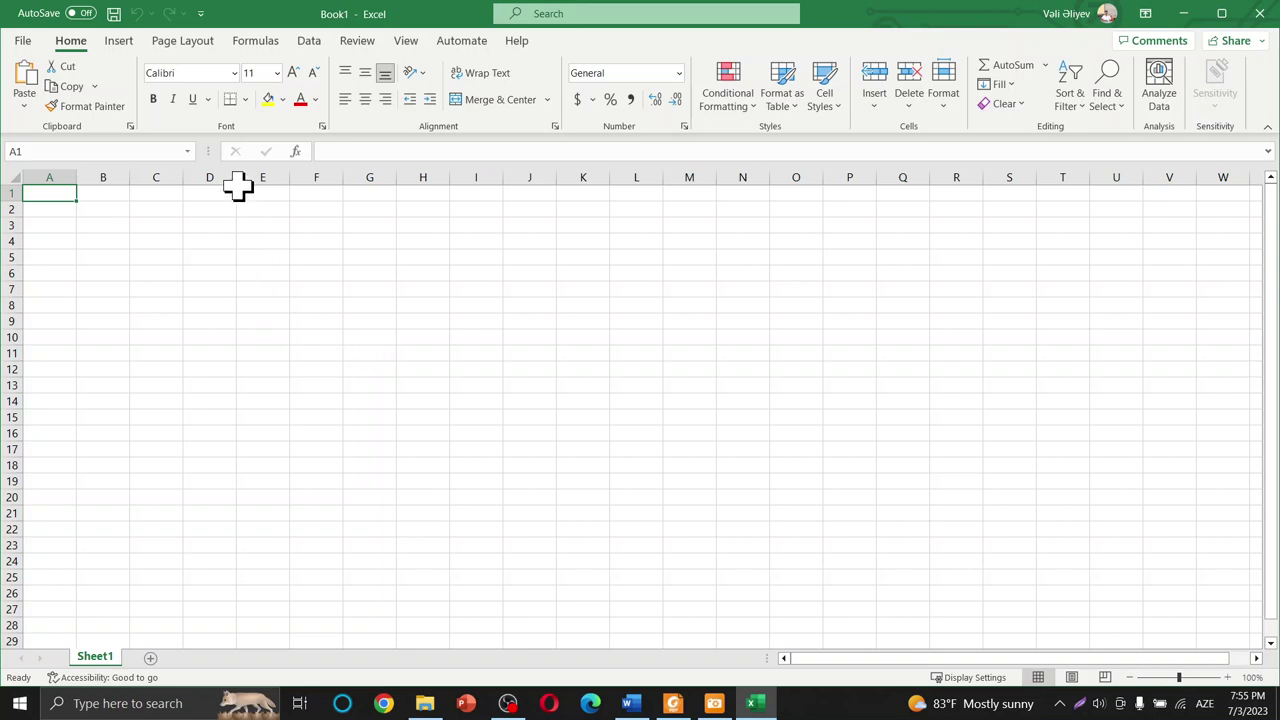
# Browse the Data tab's Get Data source submenus, then dismiss the menu without importing.
pyautogui.click(309, 42)
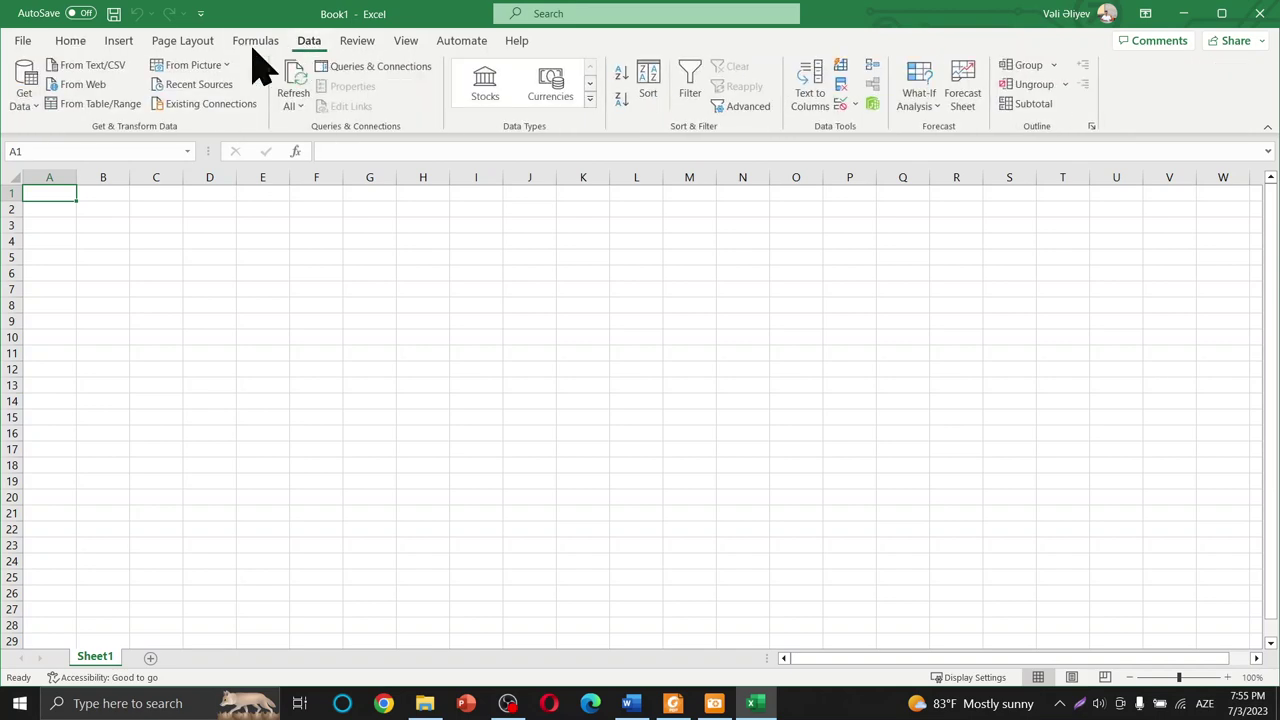
pyautogui.click(34, 108)
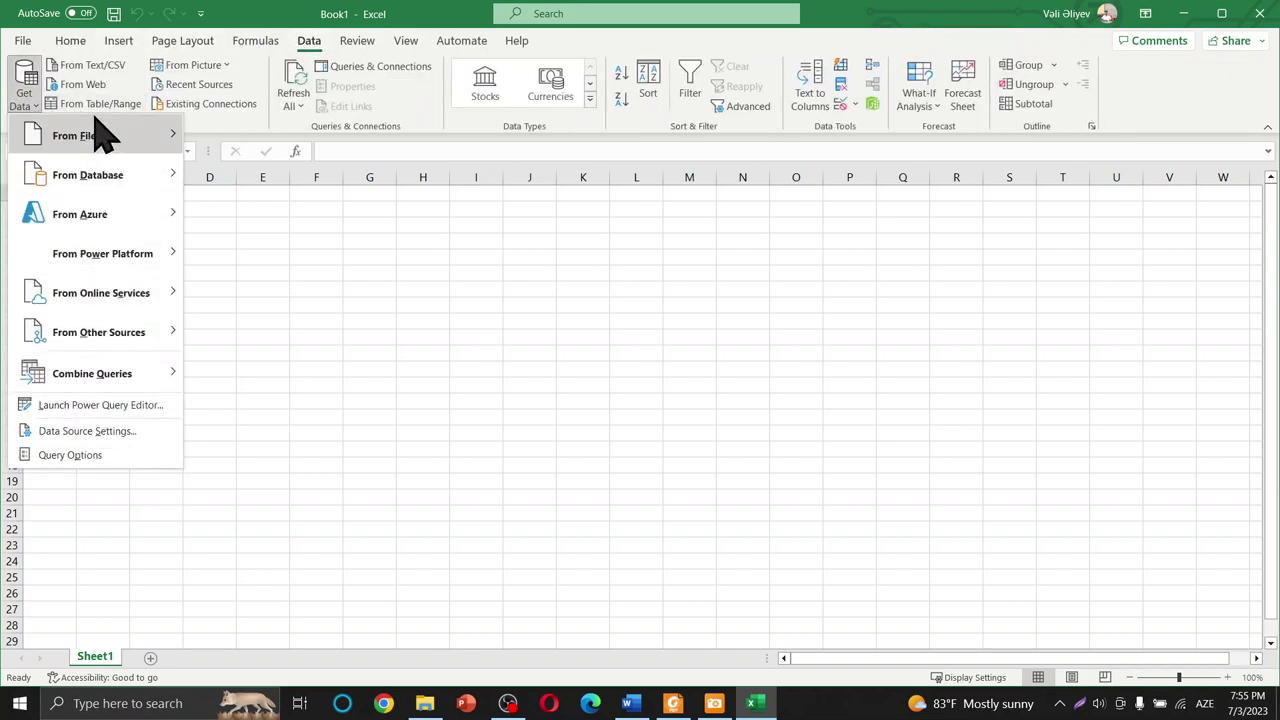
pyautogui.moveTo(95, 135)
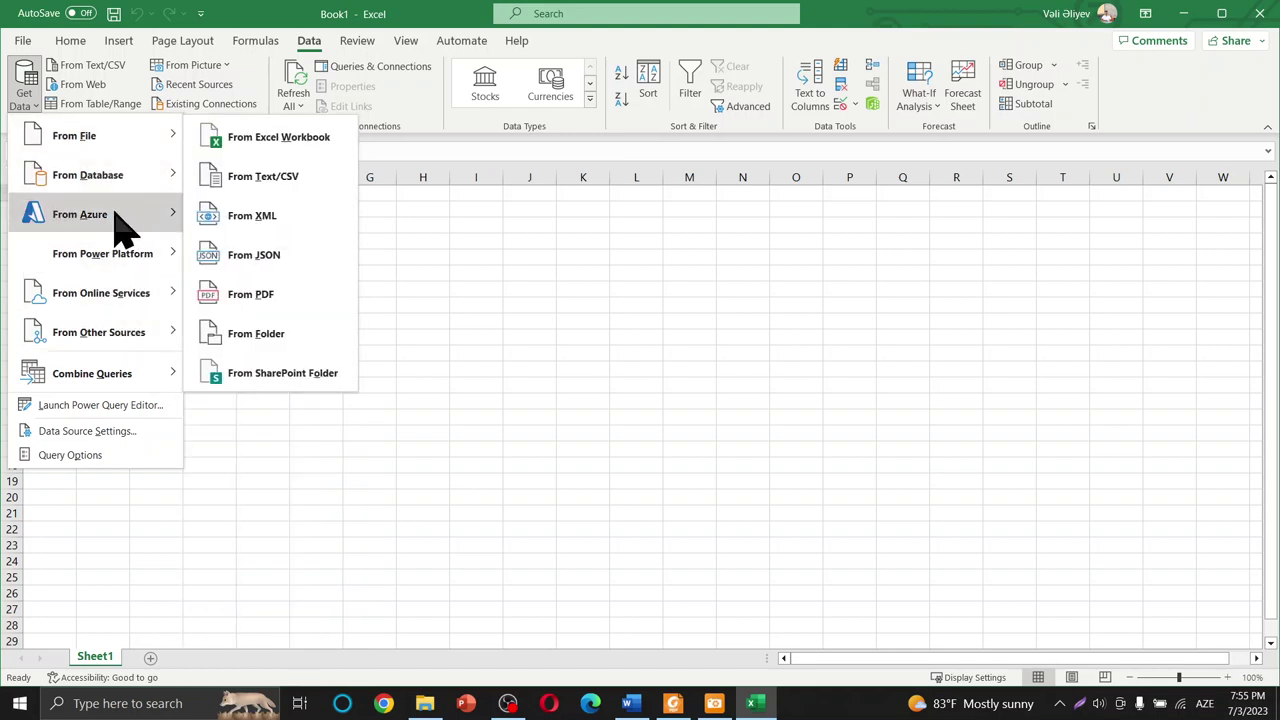
pyautogui.moveTo(120, 218)
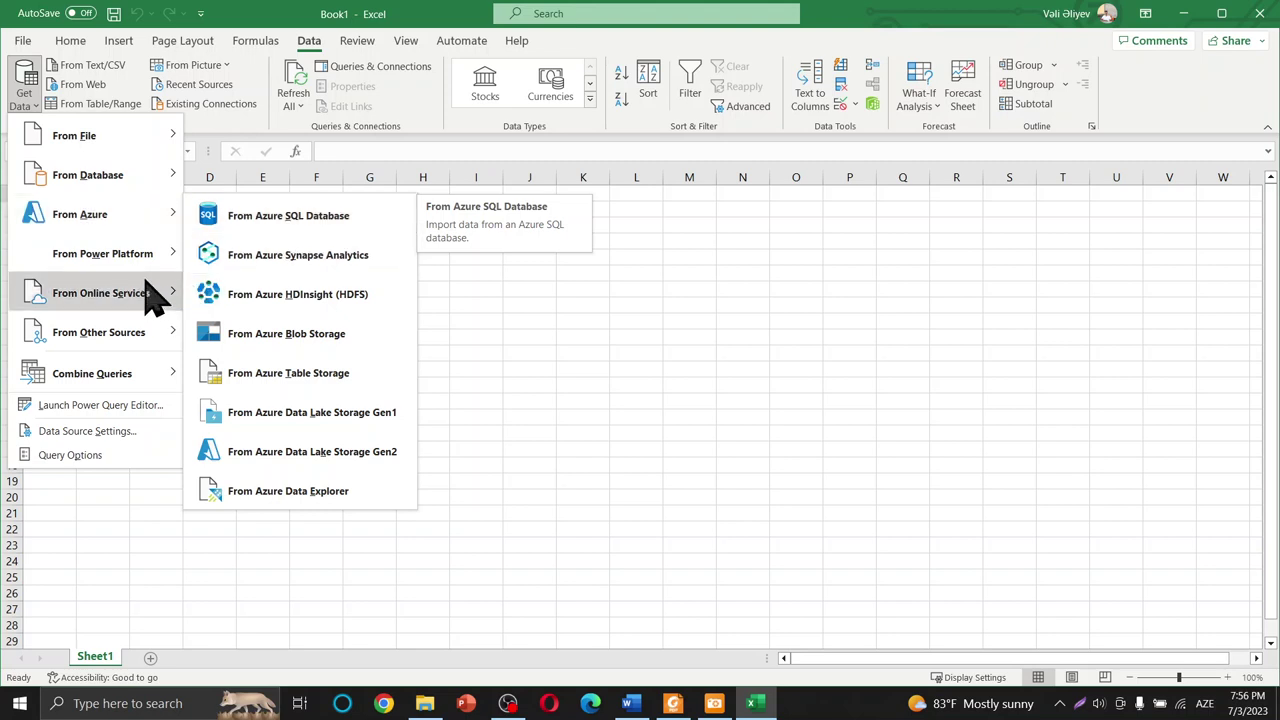
pyautogui.moveTo(144, 258)
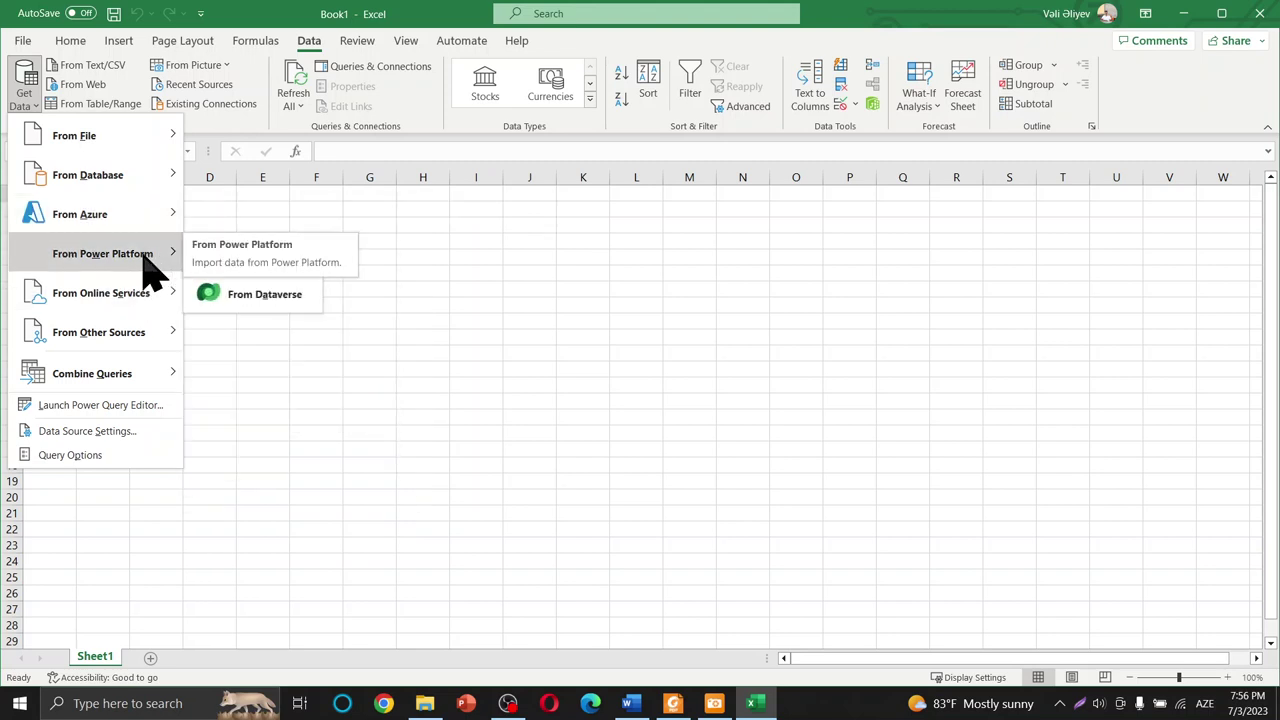
pyautogui.moveTo(146, 378)
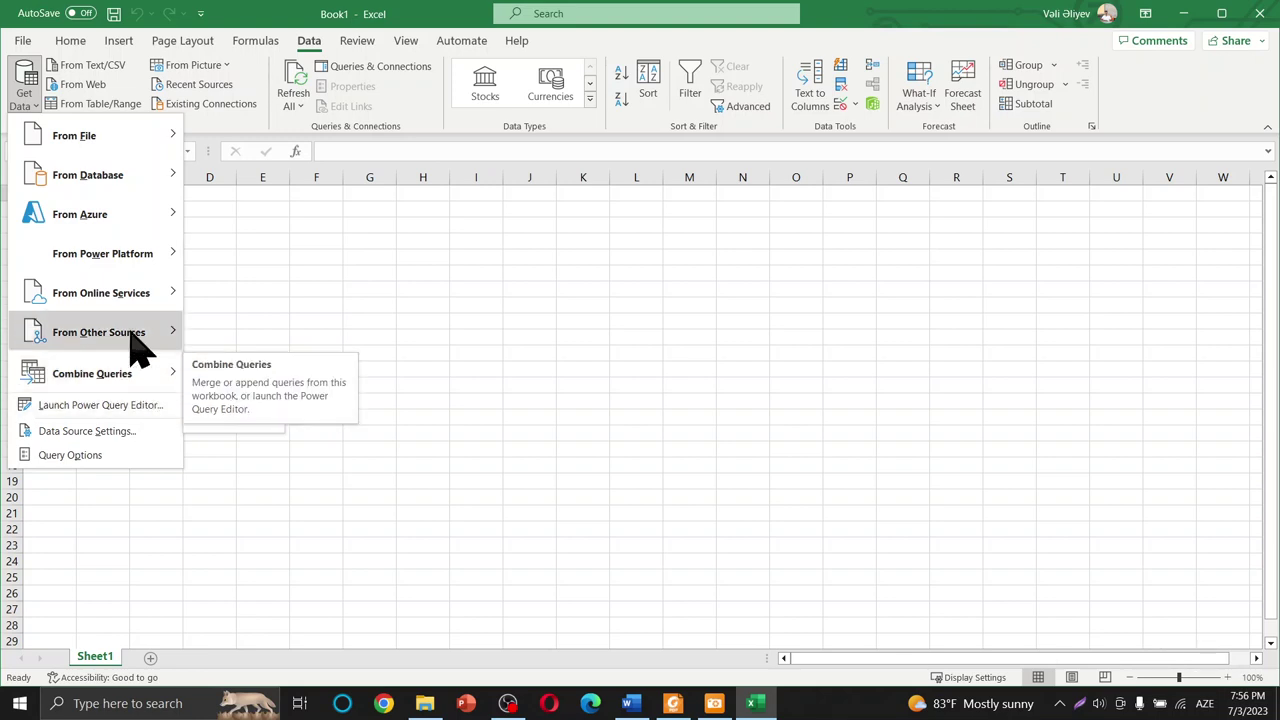
pyautogui.moveTo(137, 220)
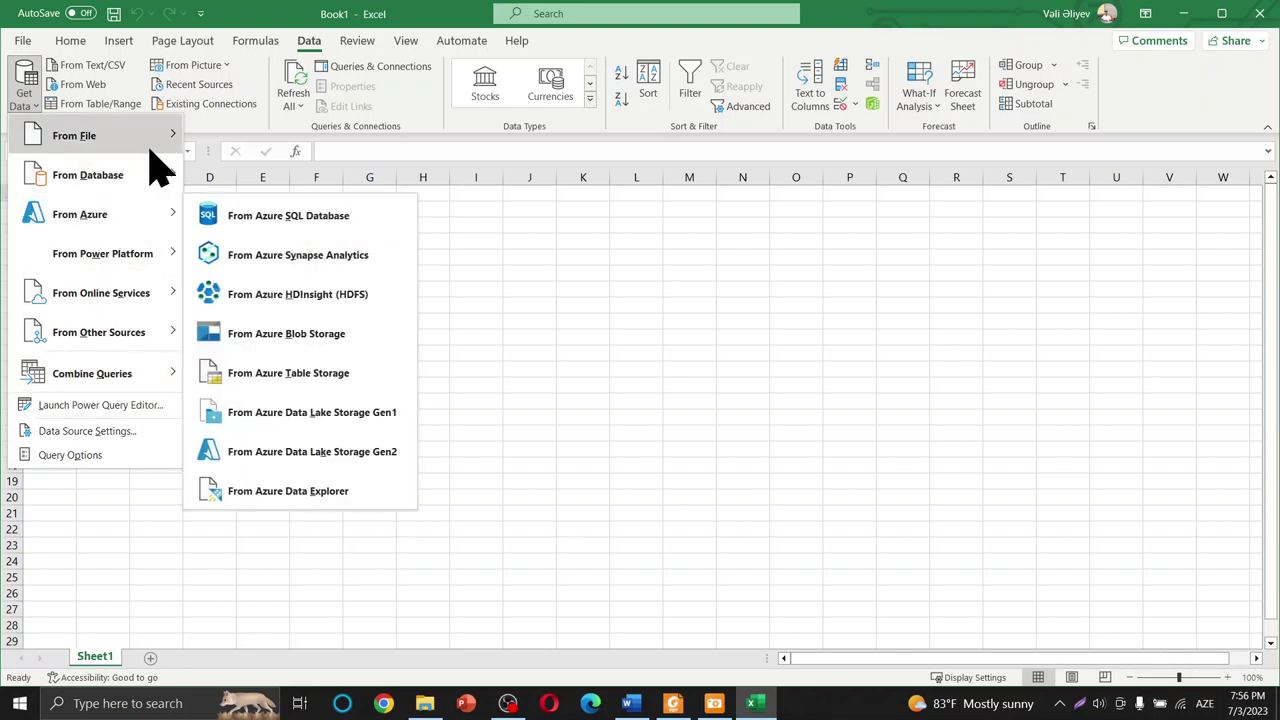
pyautogui.moveTo(134, 172)
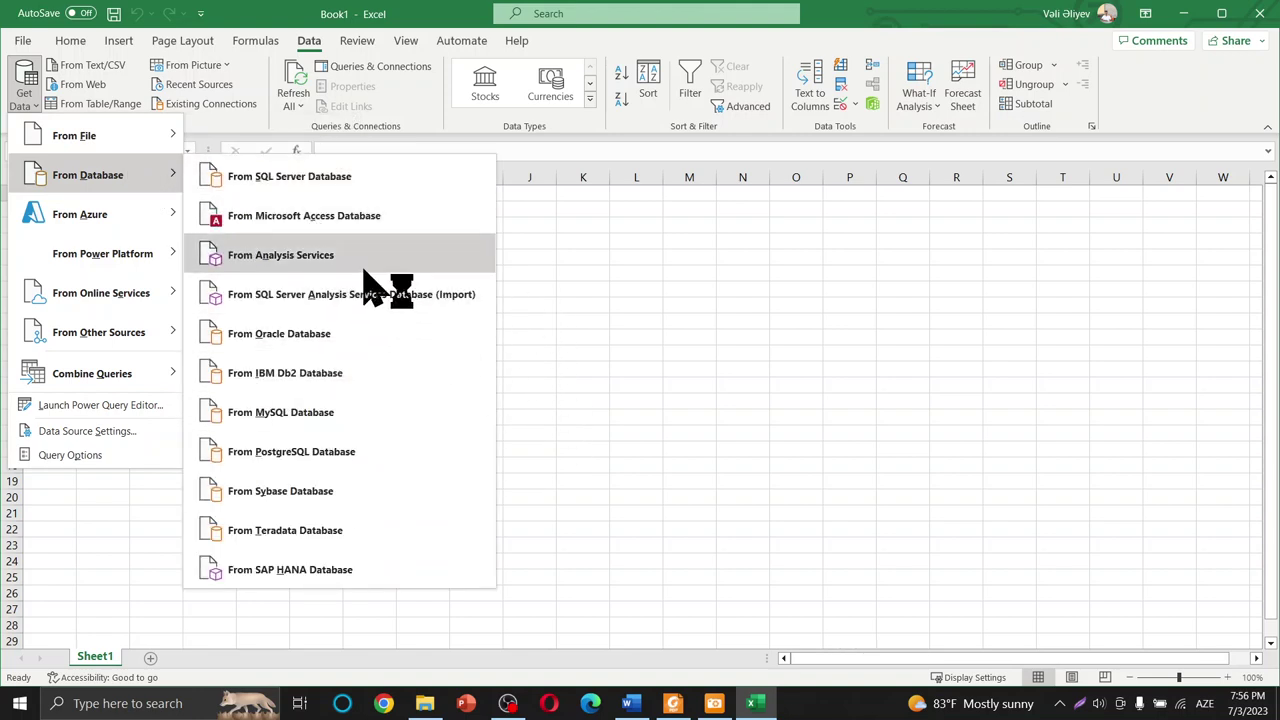
pyautogui.click(533, 245)
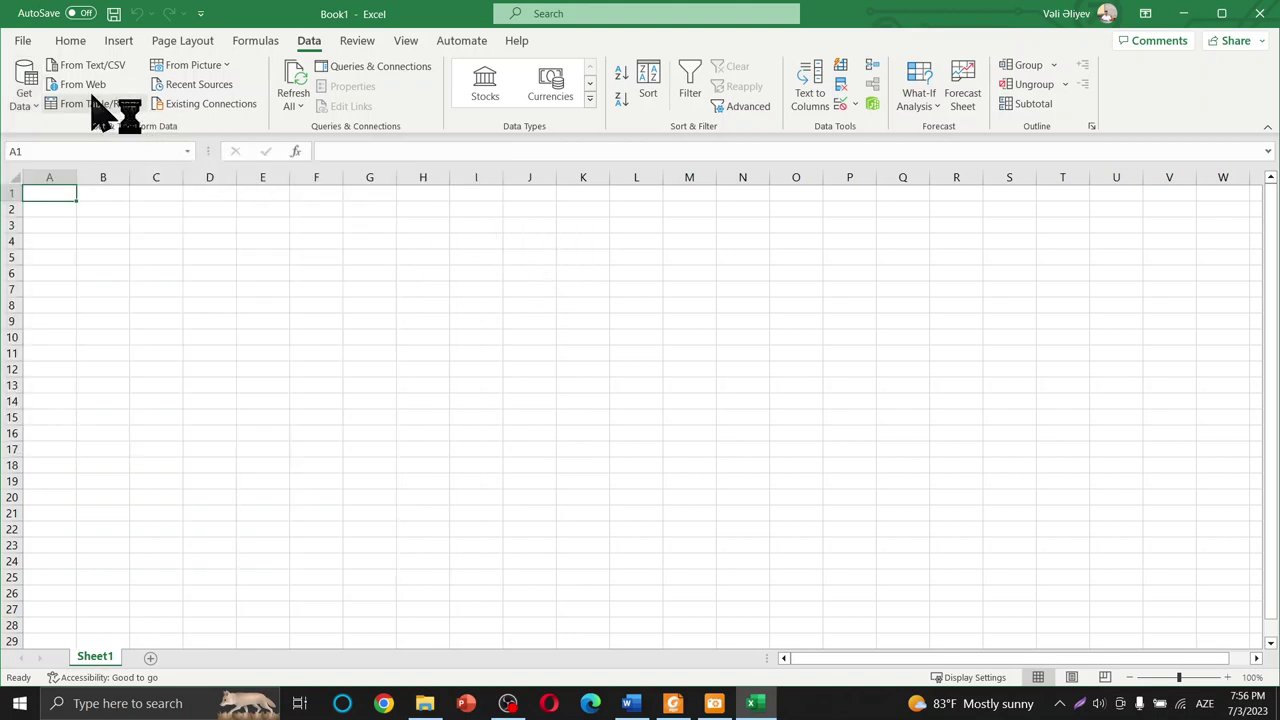
# Load 0111.png from the Desktop via Data > From Picture > Picture From File.
pyautogui.click(228, 66)
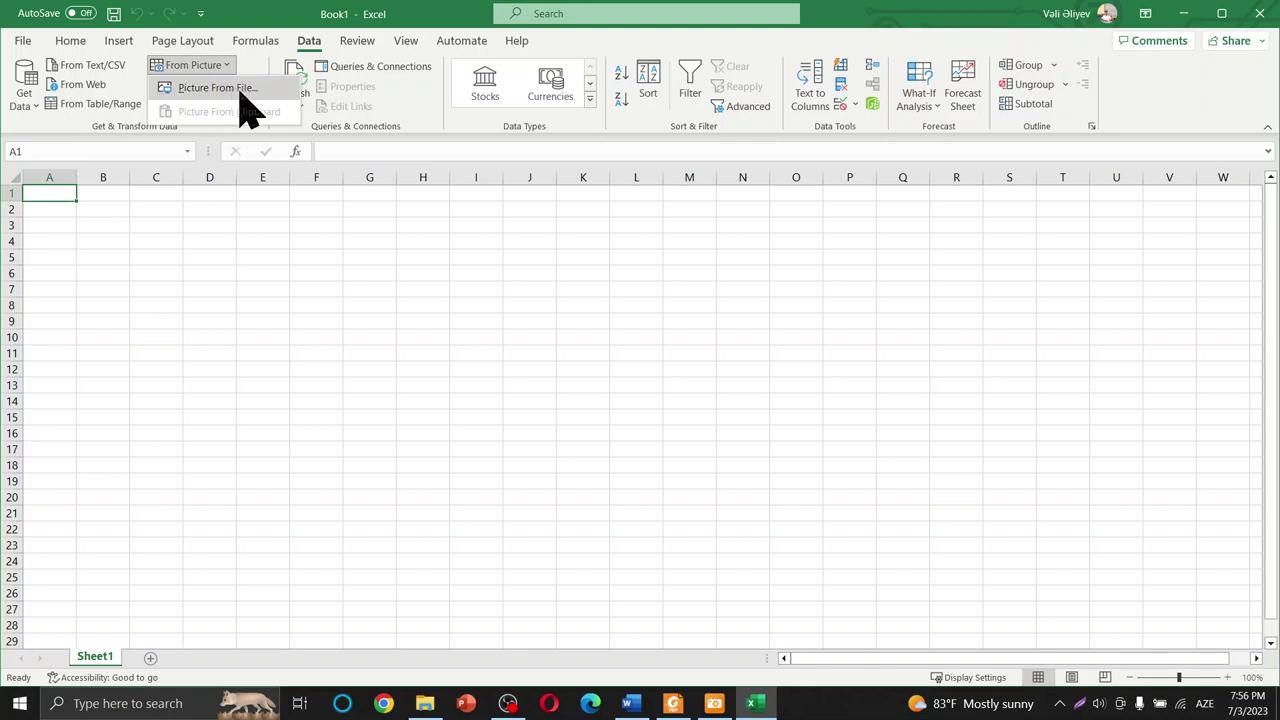
pyautogui.click(241, 90)
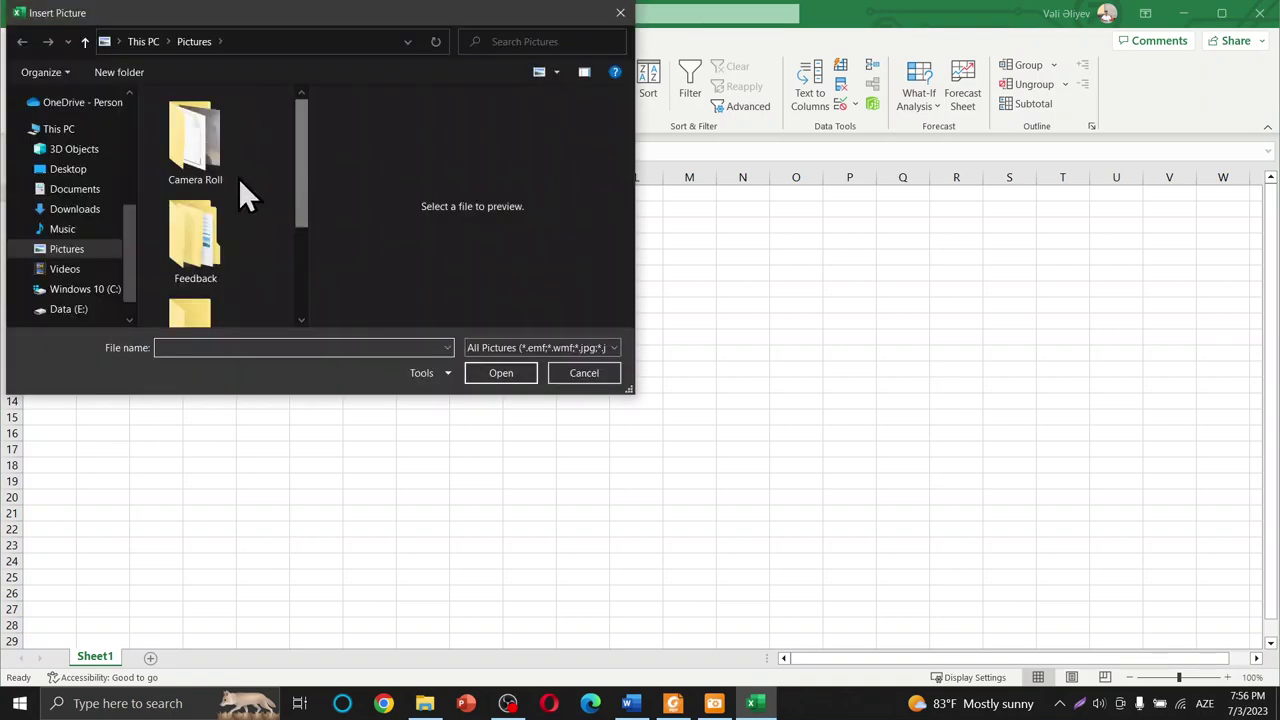
pyautogui.click(66, 169)
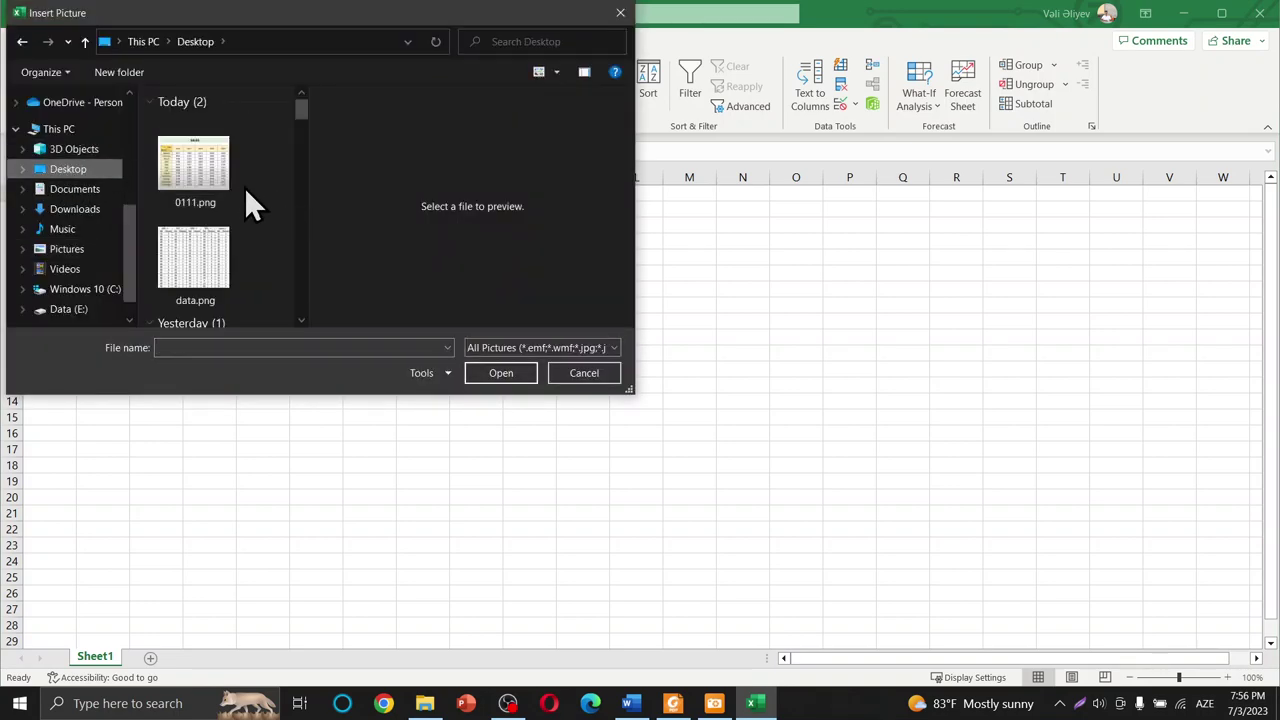
pyautogui.click(230, 191)
pyautogui.click(505, 375)
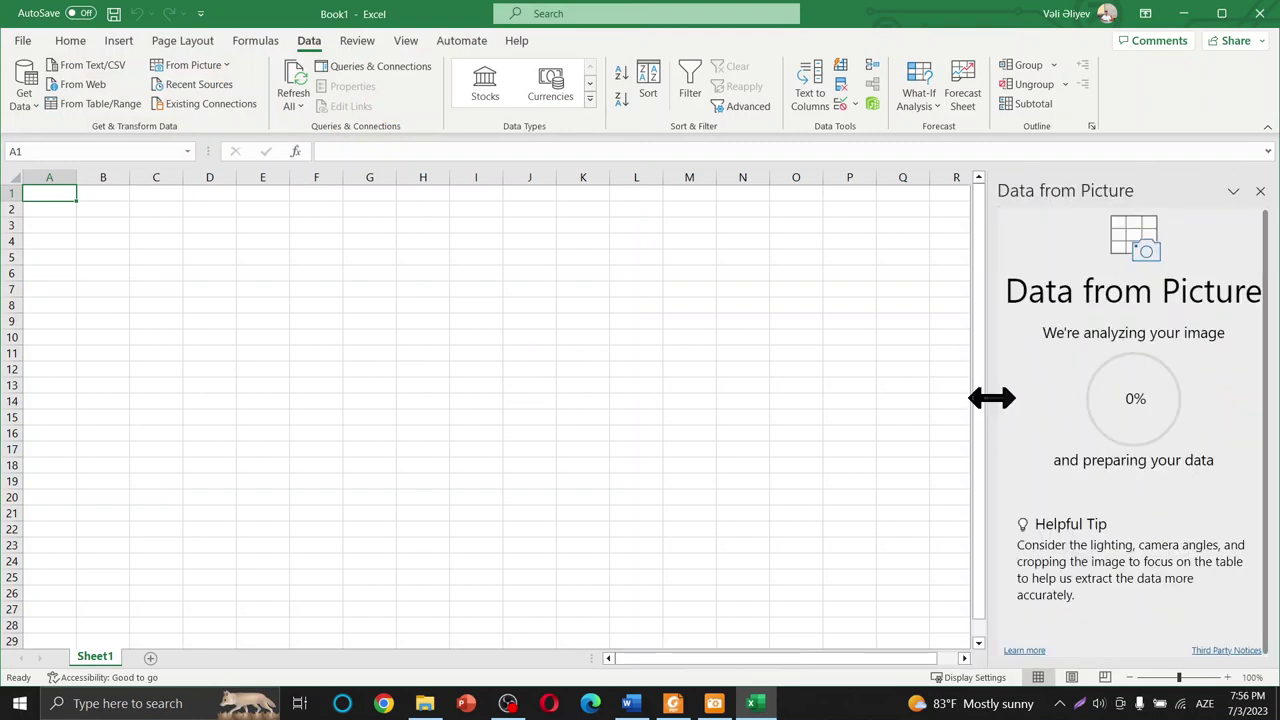
pyautogui.moveTo(986, 406); pyautogui.dragTo(863, 400)
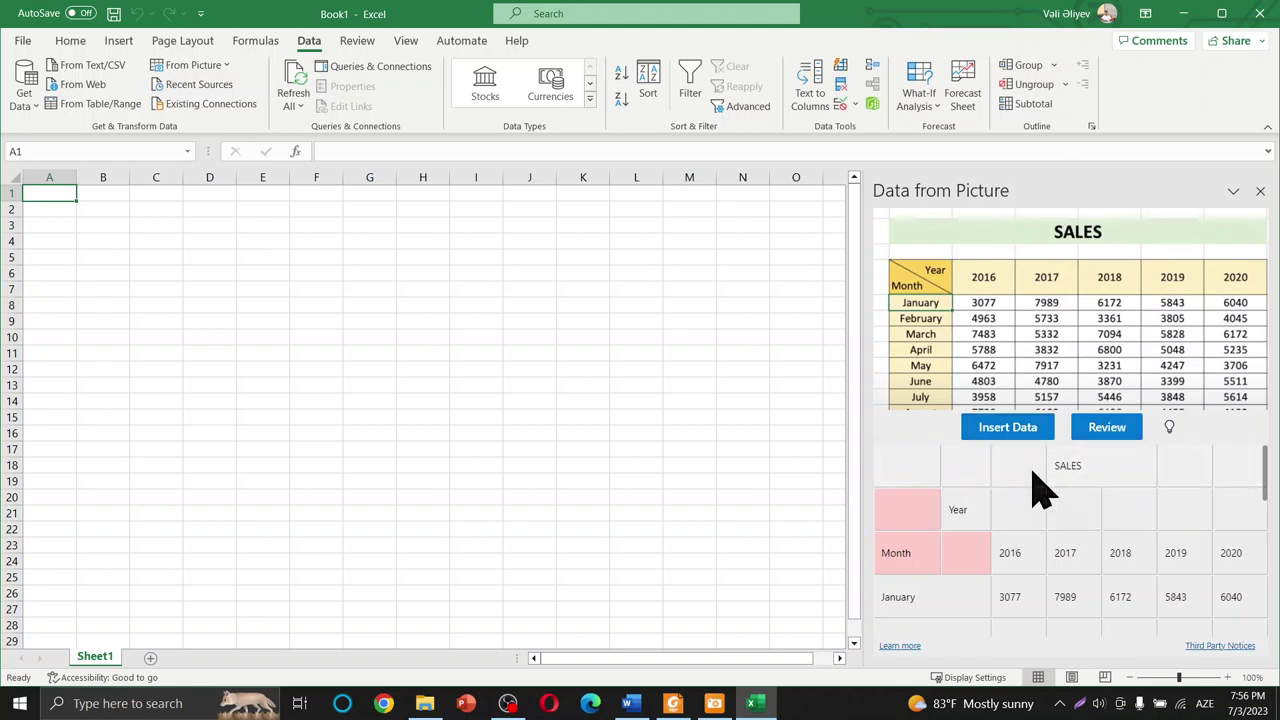
# Accept all flagged recognised cells and insert the SALES table into A1:G15.
pyautogui.click(1107, 430)
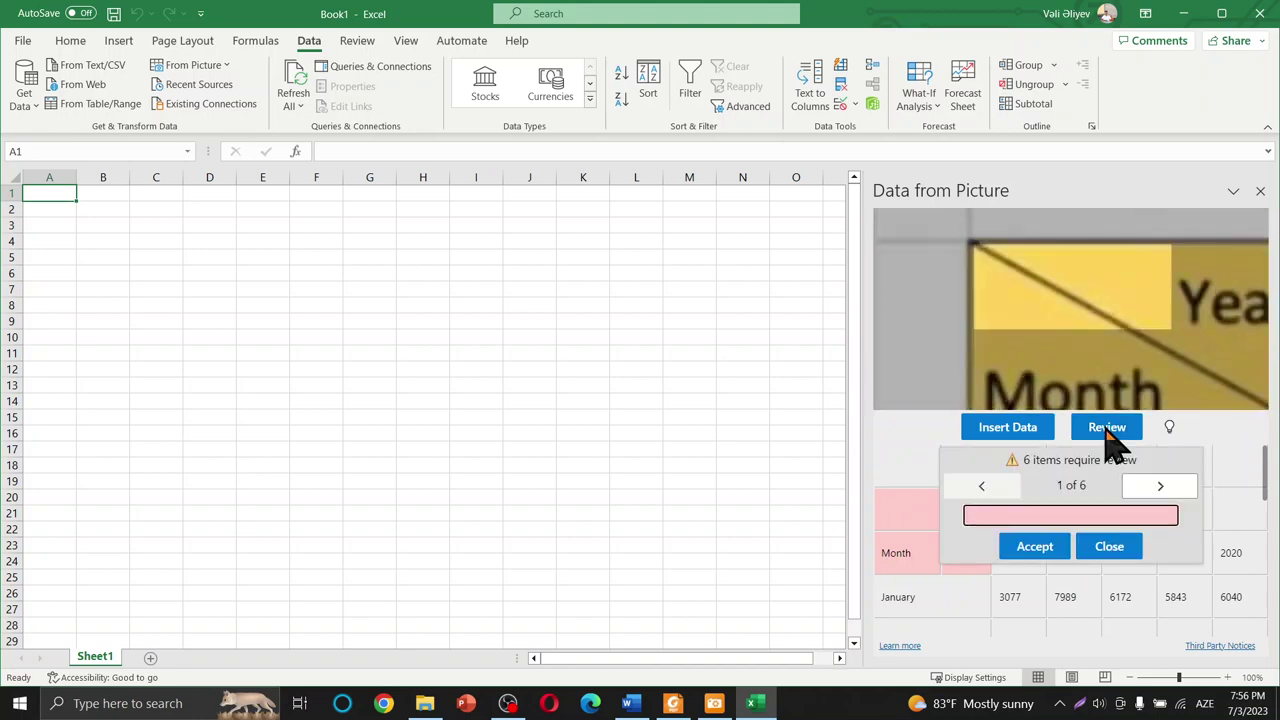
pyautogui.click(1054, 560)
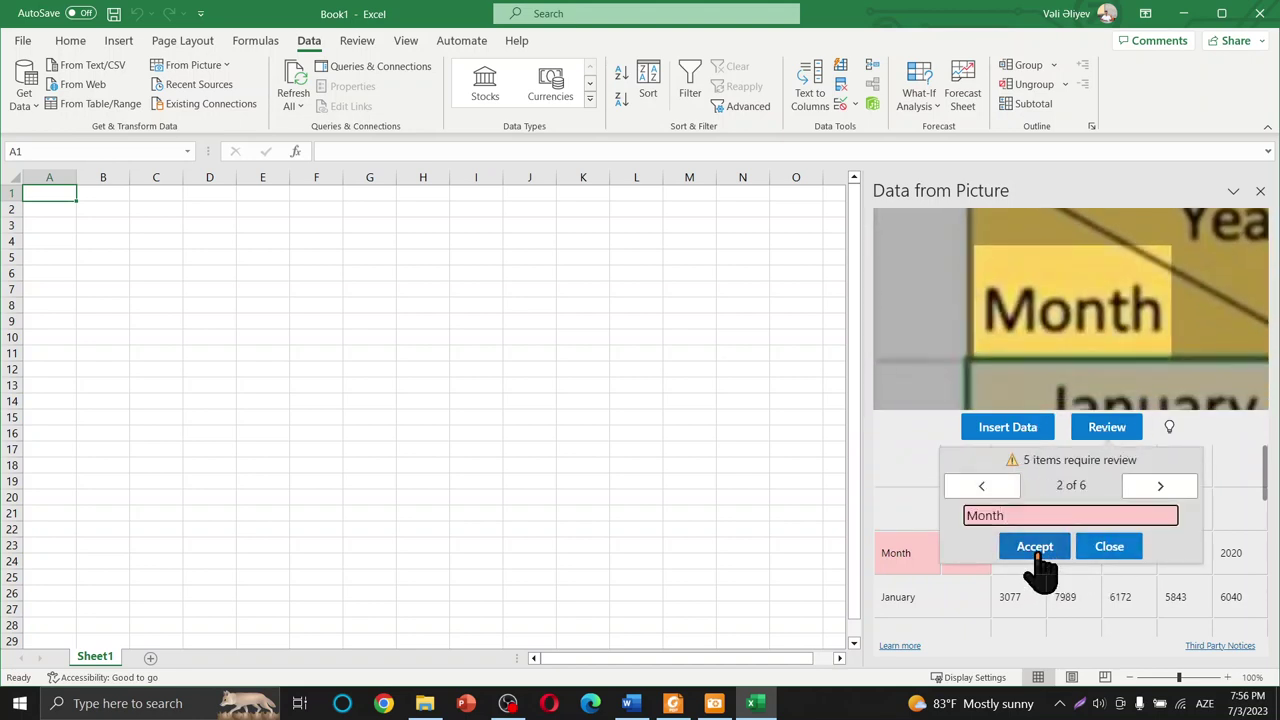
pyautogui.click(1042, 560)
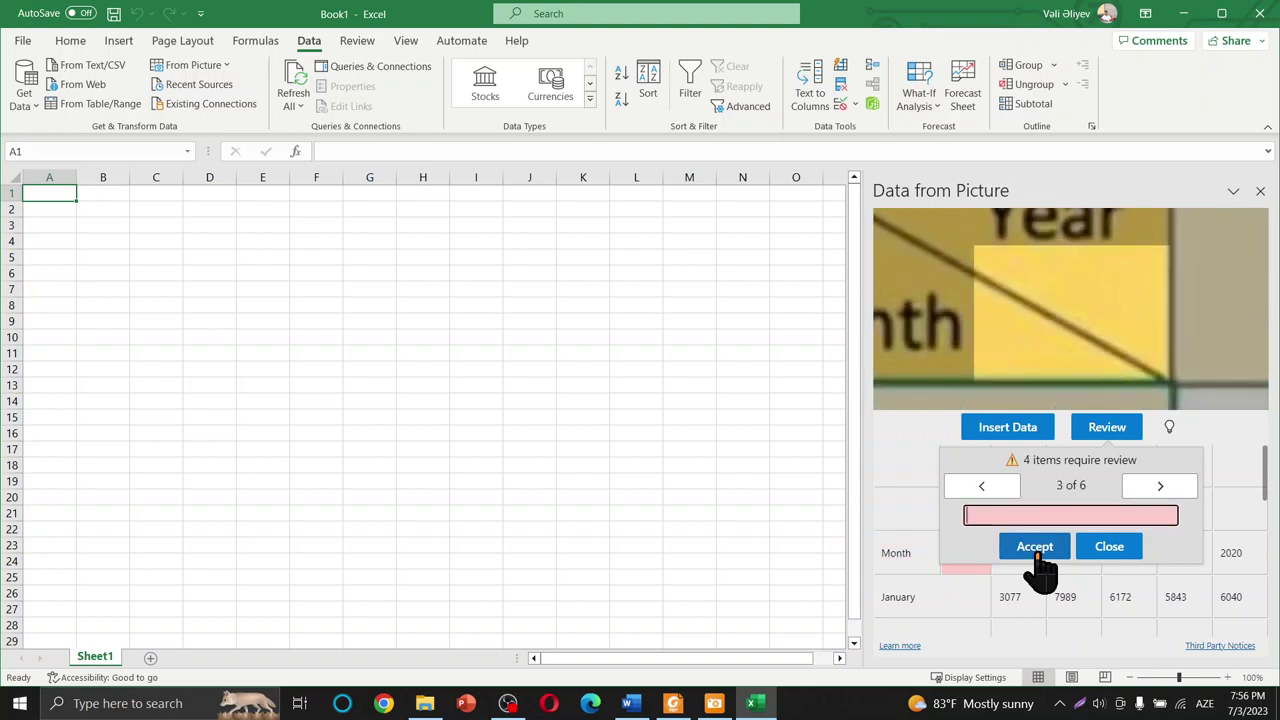
pyautogui.click(1040, 560)
pyautogui.click(1038, 560)
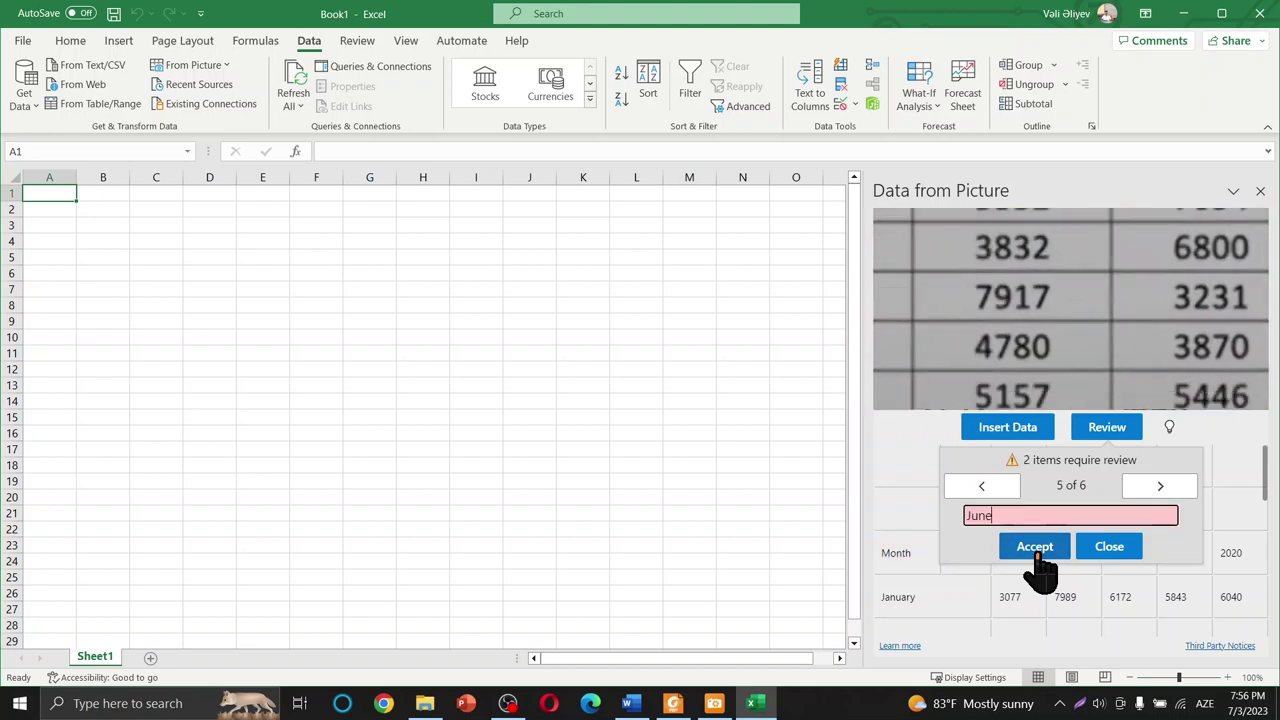
pyautogui.click(1038, 560)
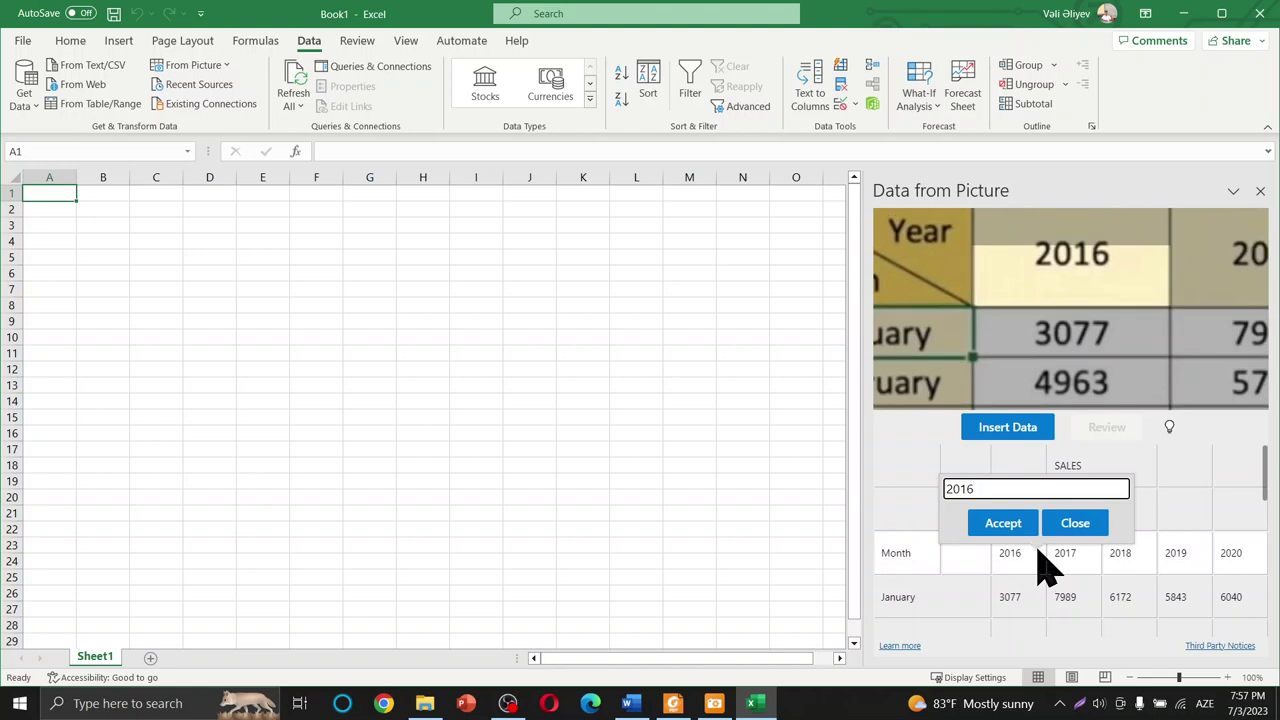
pyautogui.click(1003, 530)
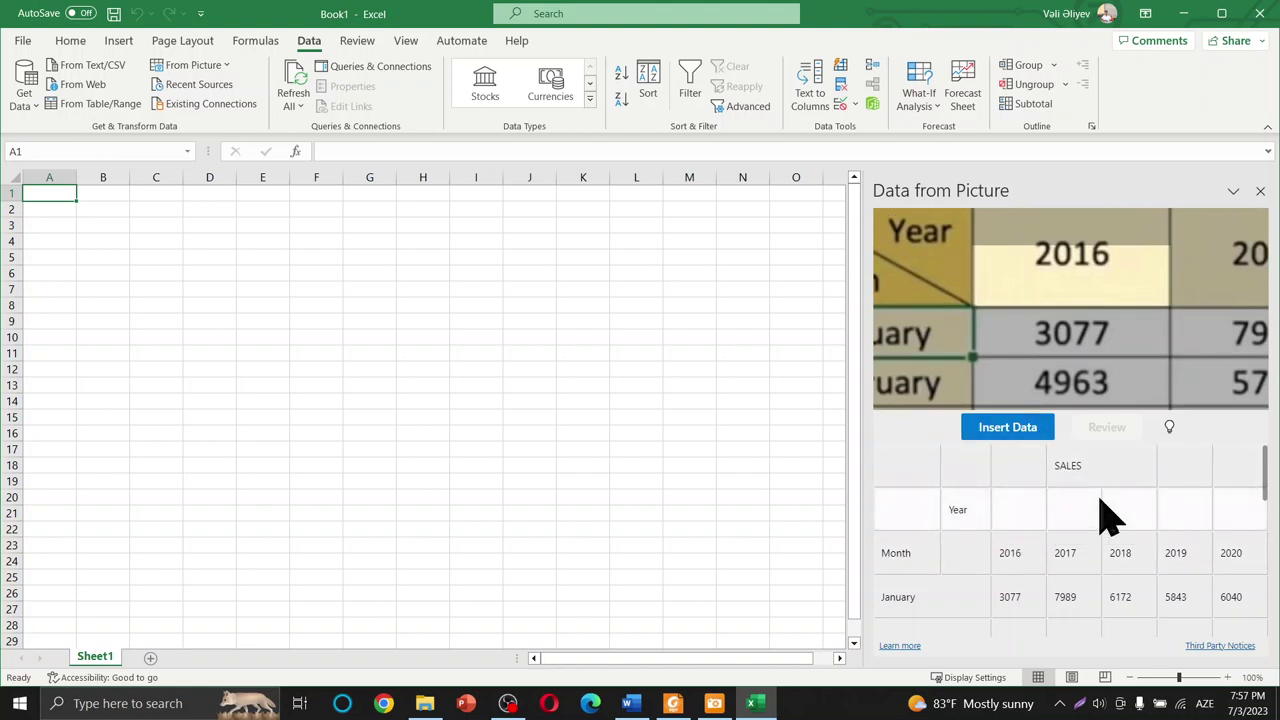
pyautogui.click(1005, 430)
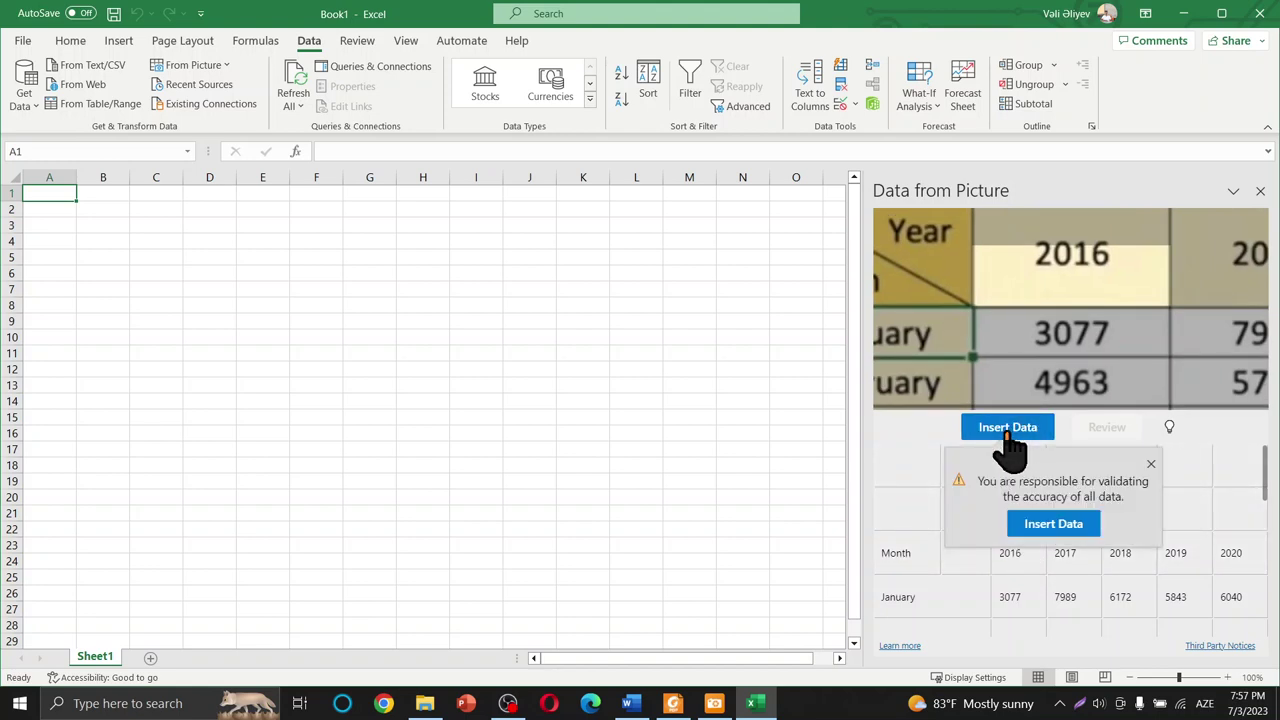
pyautogui.click(1052, 526)
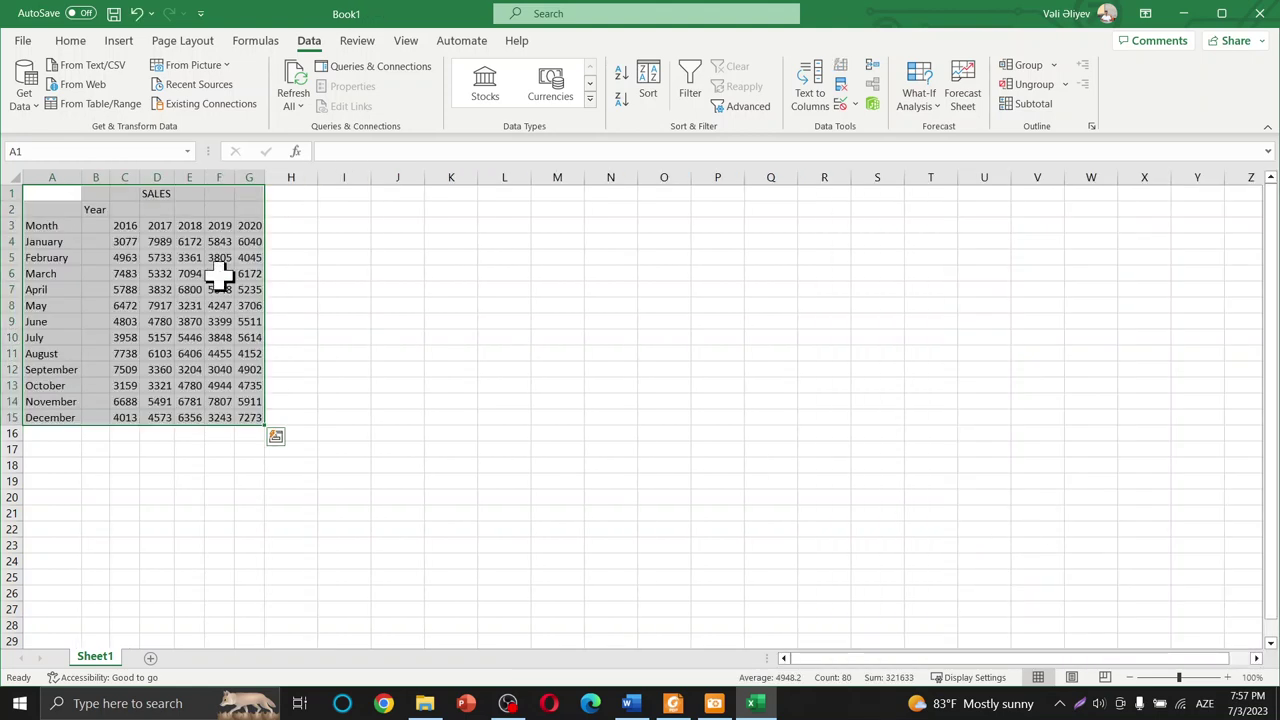
pyautogui.click(325, 355)
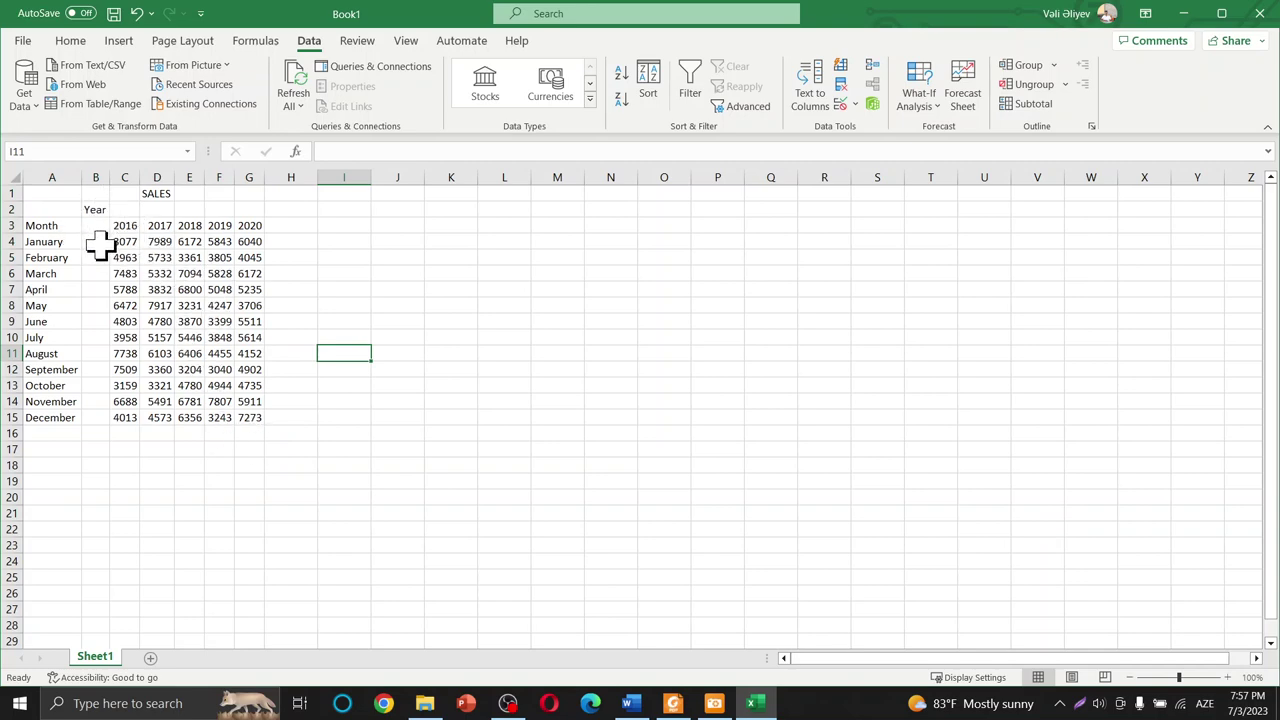
pyautogui.scroll(2, 103, 246)
pyautogui.scroll(1, 110, 246)
pyautogui.scroll(1, 132, 256)
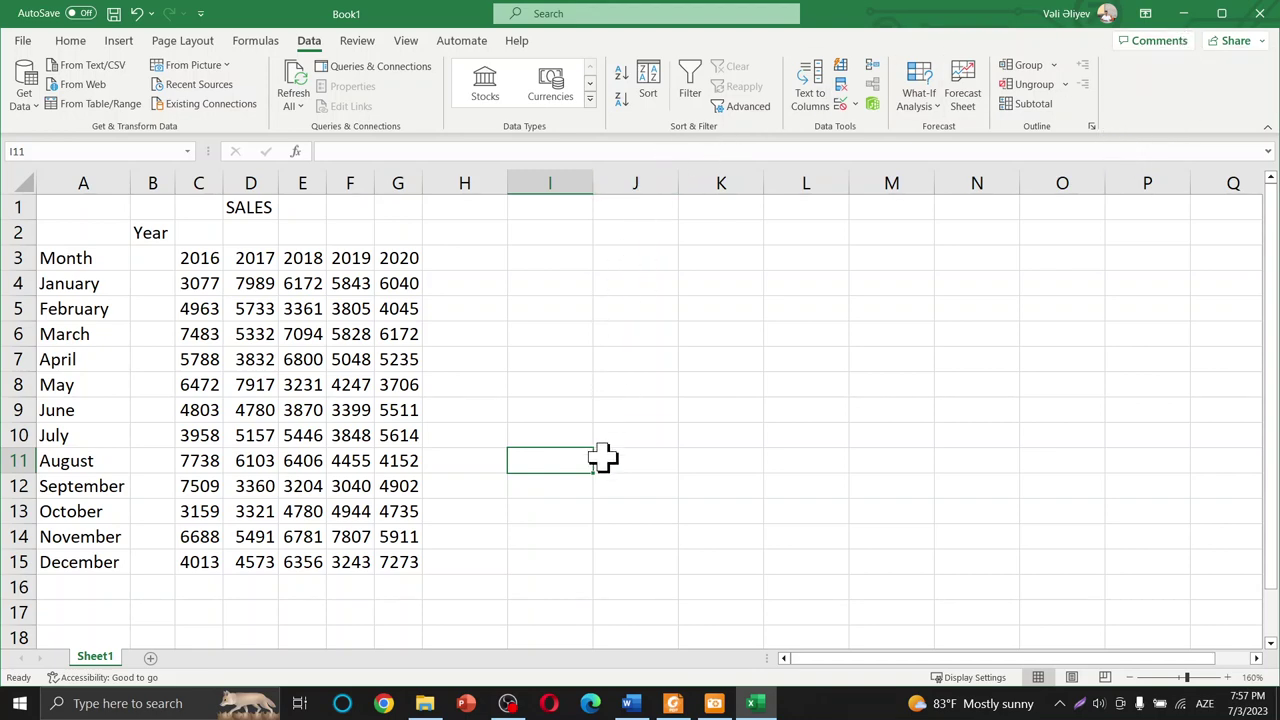
# Insert the 0111.png picture from the Desktop onto the sheet.
pyautogui.click(120, 41)
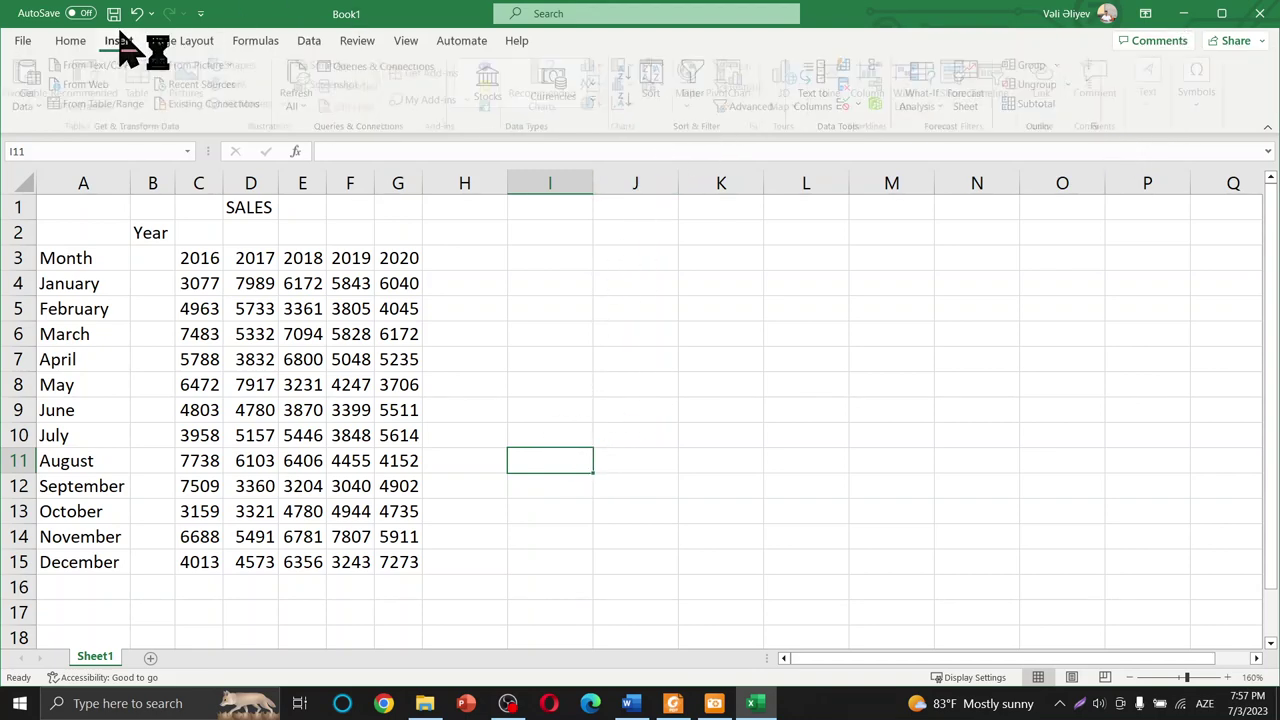
pyautogui.click(196, 100)
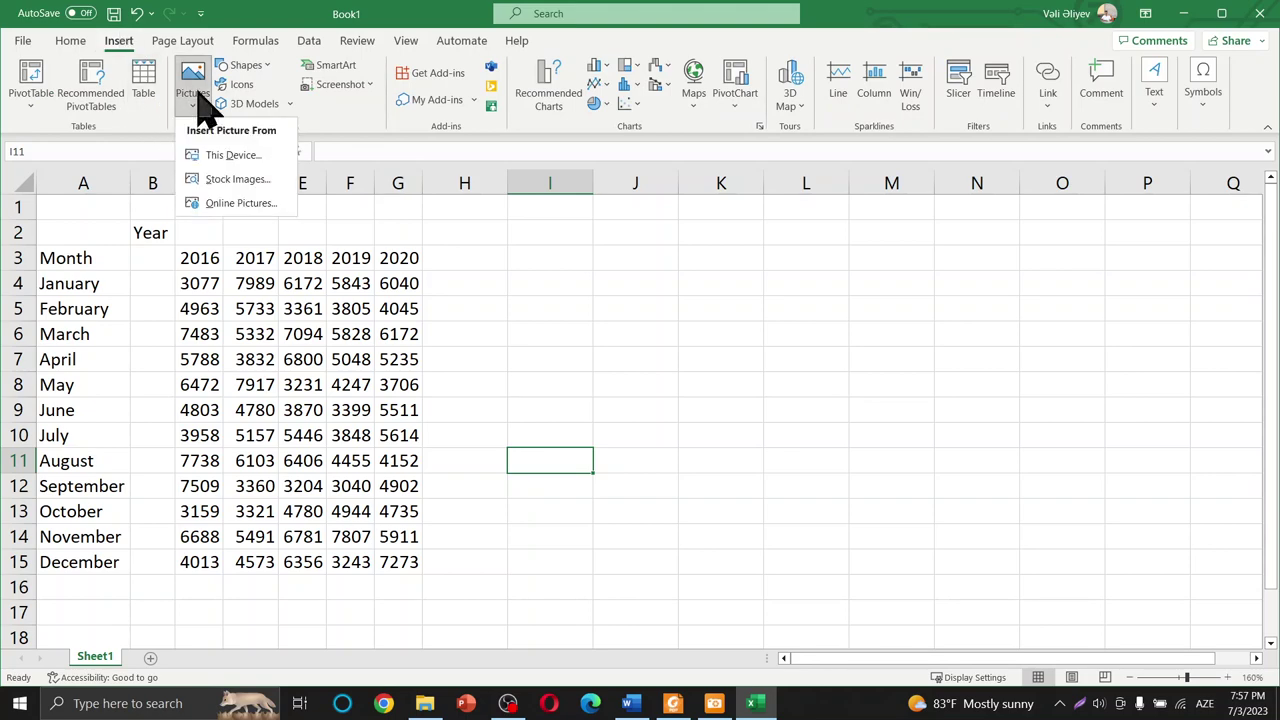
pyautogui.click(222, 155)
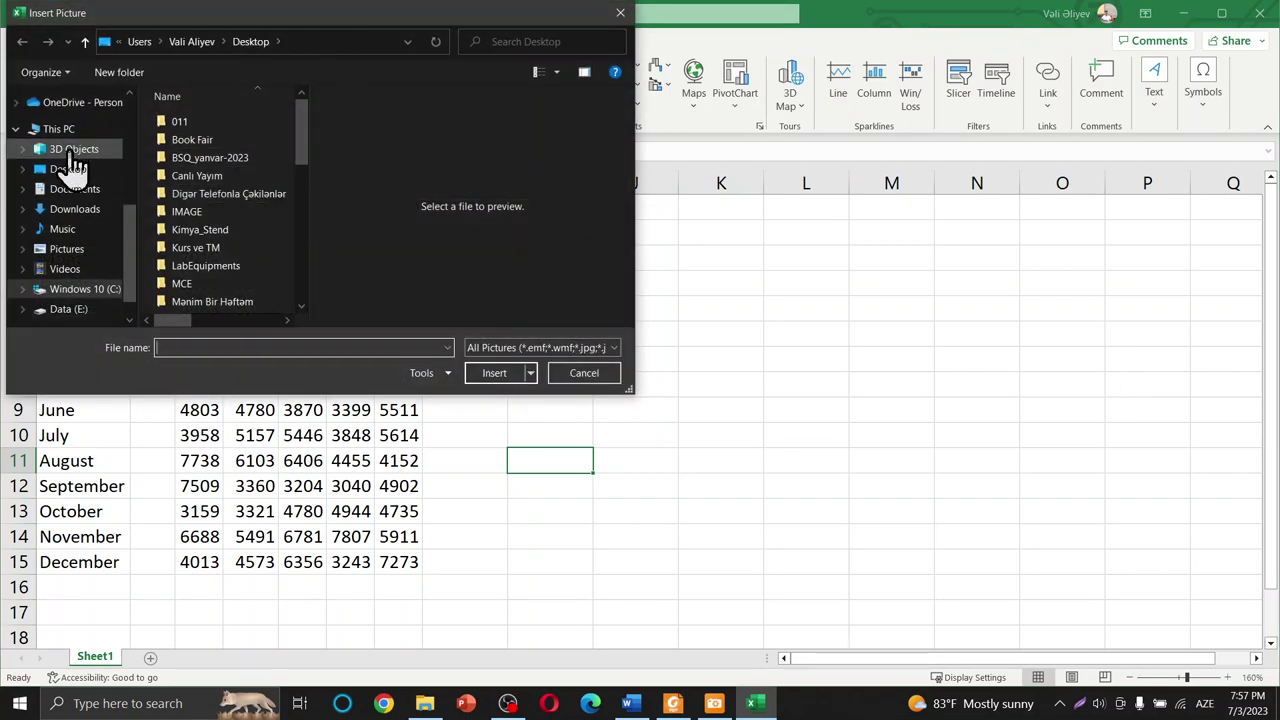
pyautogui.click(70, 169)
pyautogui.click(215, 178)
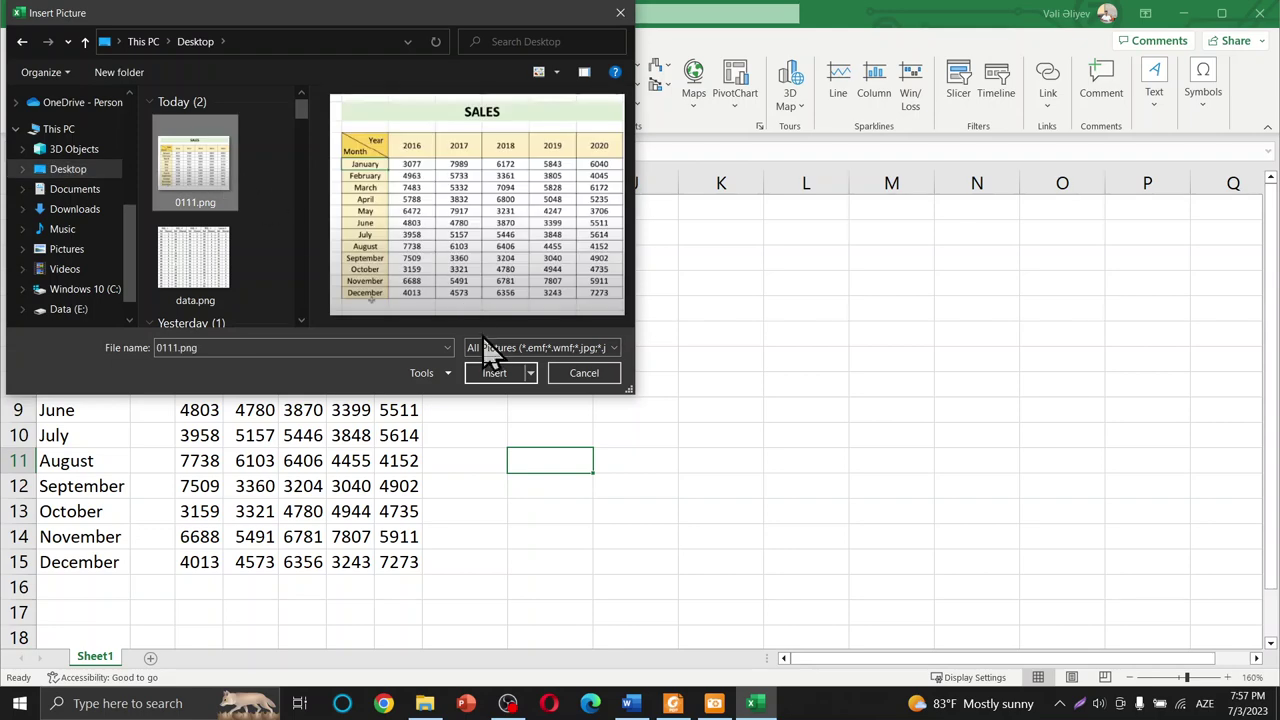
pyautogui.click(495, 373)
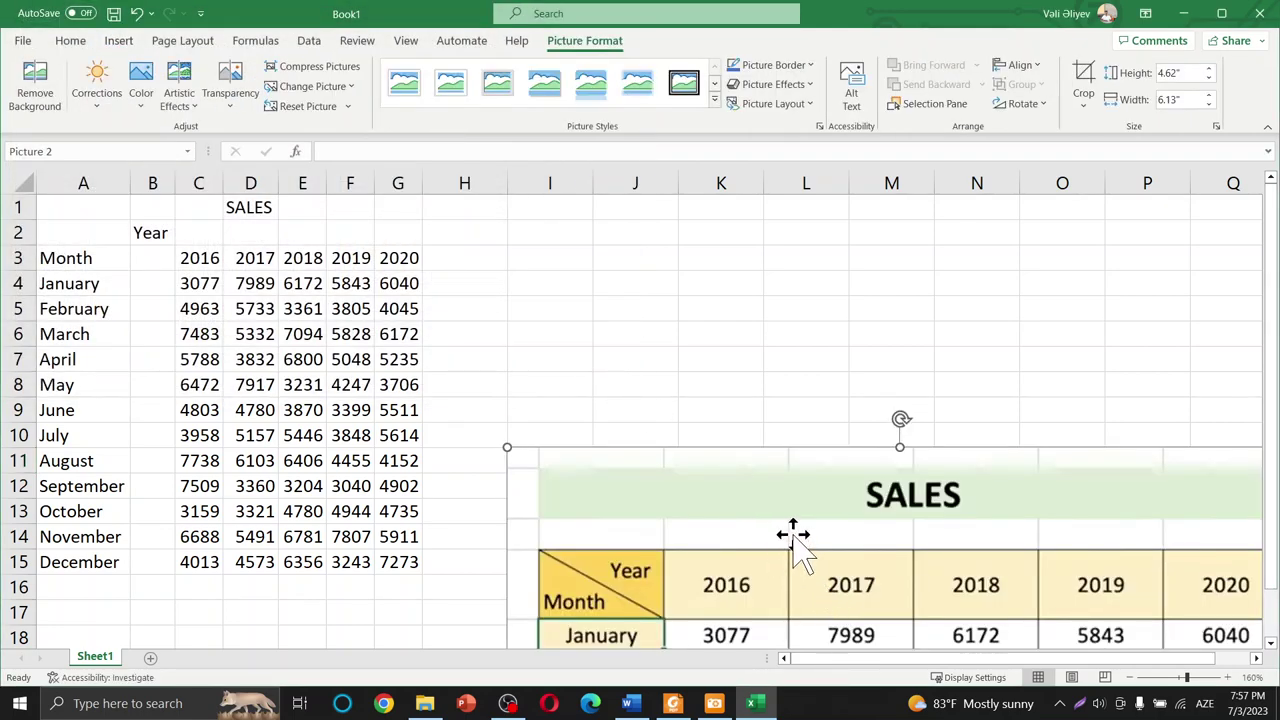
# Resize the SALES picture and position it beside the data across columns I–N.
pyautogui.scroll(-2, 793, 540)
pyautogui.moveTo(408, 208)
pyautogui.mouseDown()
pyautogui.moveTo(457, 261)
pyautogui.moveTo(734, 449)
pyautogui.mouseUp()
pyautogui.moveTo(900, 568); pyautogui.dragTo(600, 310)
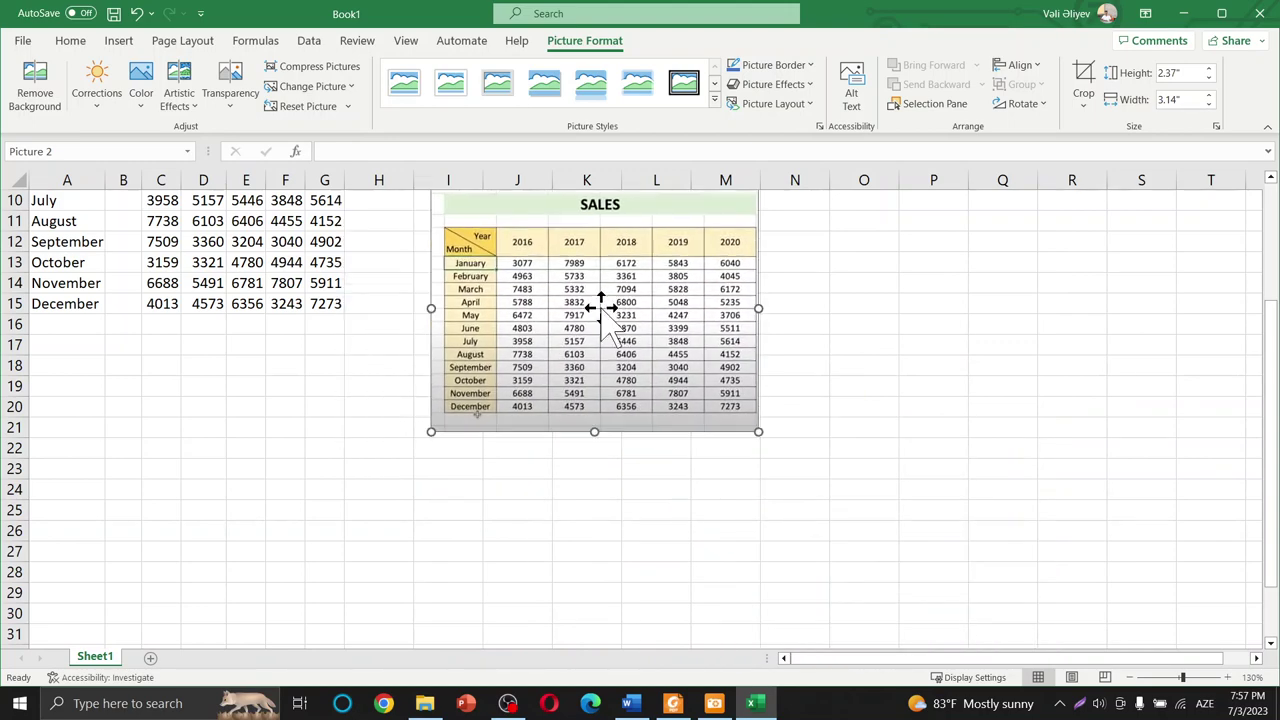
pyautogui.scroll(3, 600, 310)
pyautogui.moveTo(561, 454)
pyautogui.mouseDown()
pyautogui.moveTo(558, 283)
pyautogui.moveTo(547, 283)
pyautogui.mouseUp()
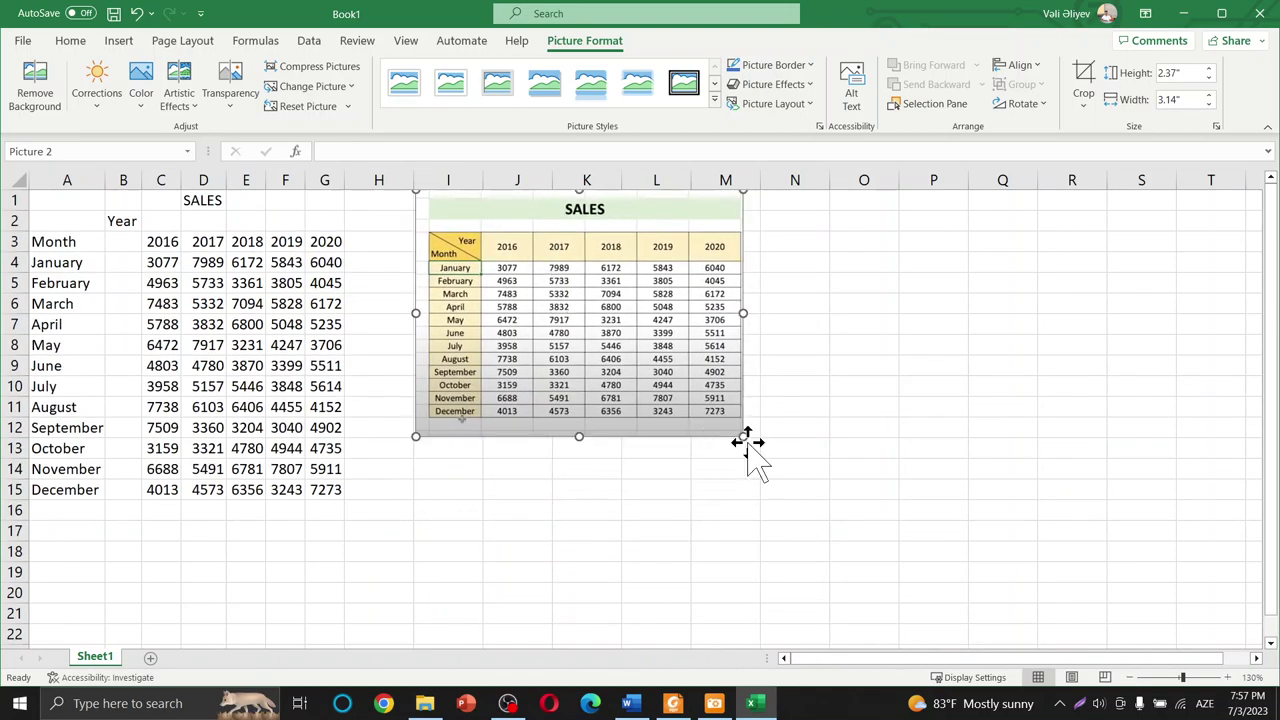
pyautogui.moveTo(743, 437); pyautogui.dragTo(808, 485)
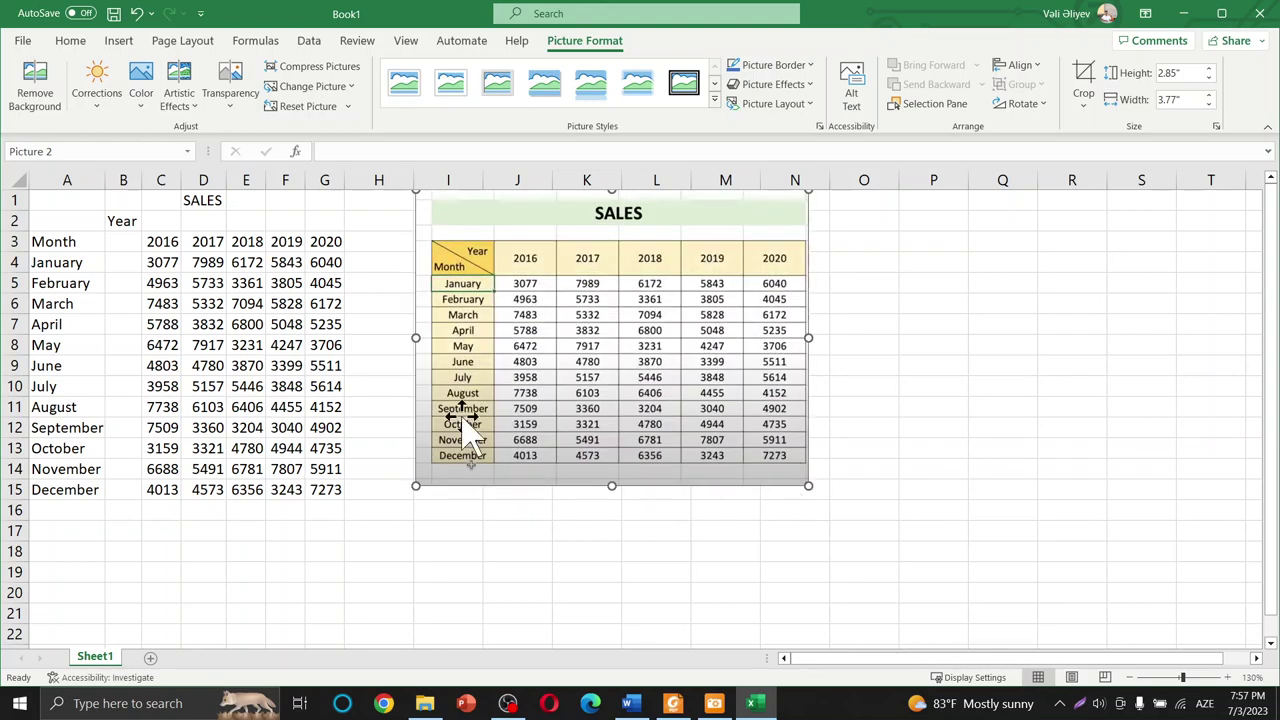
pyautogui.click(391, 528)
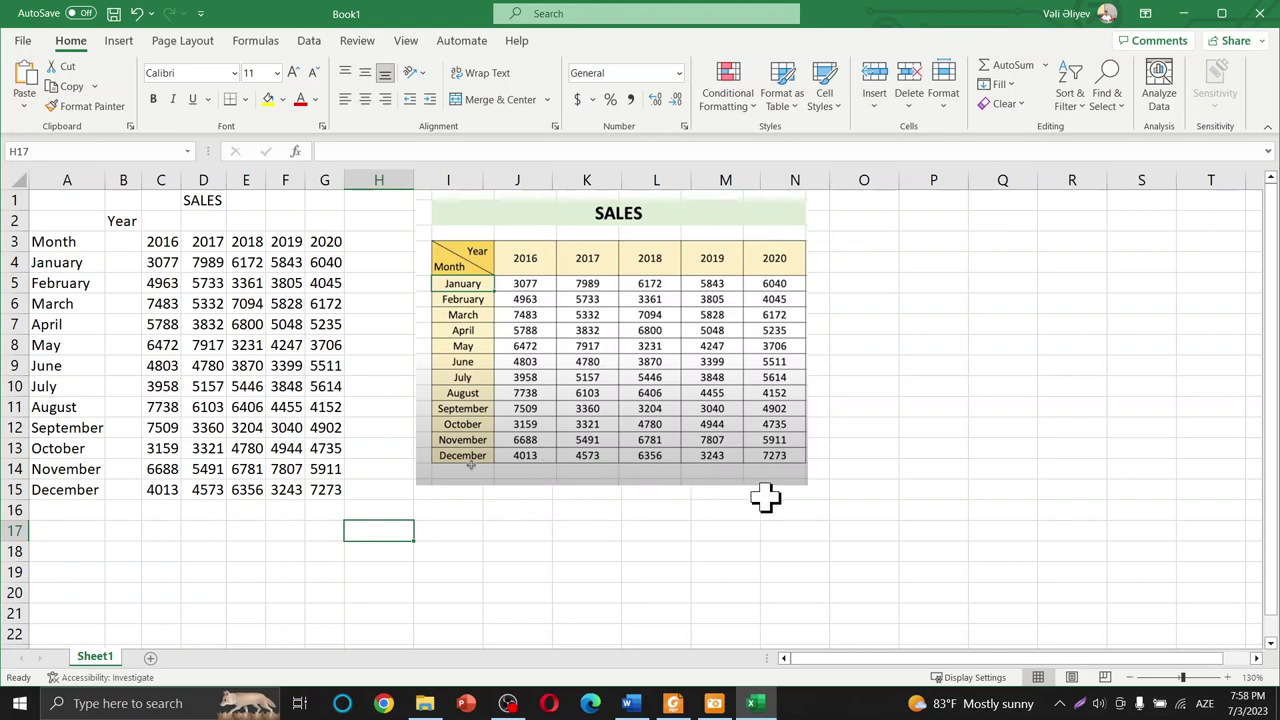
# Delete the SALES picture, leaving only the table in A1:G15.
pyautogui.click(740, 320)
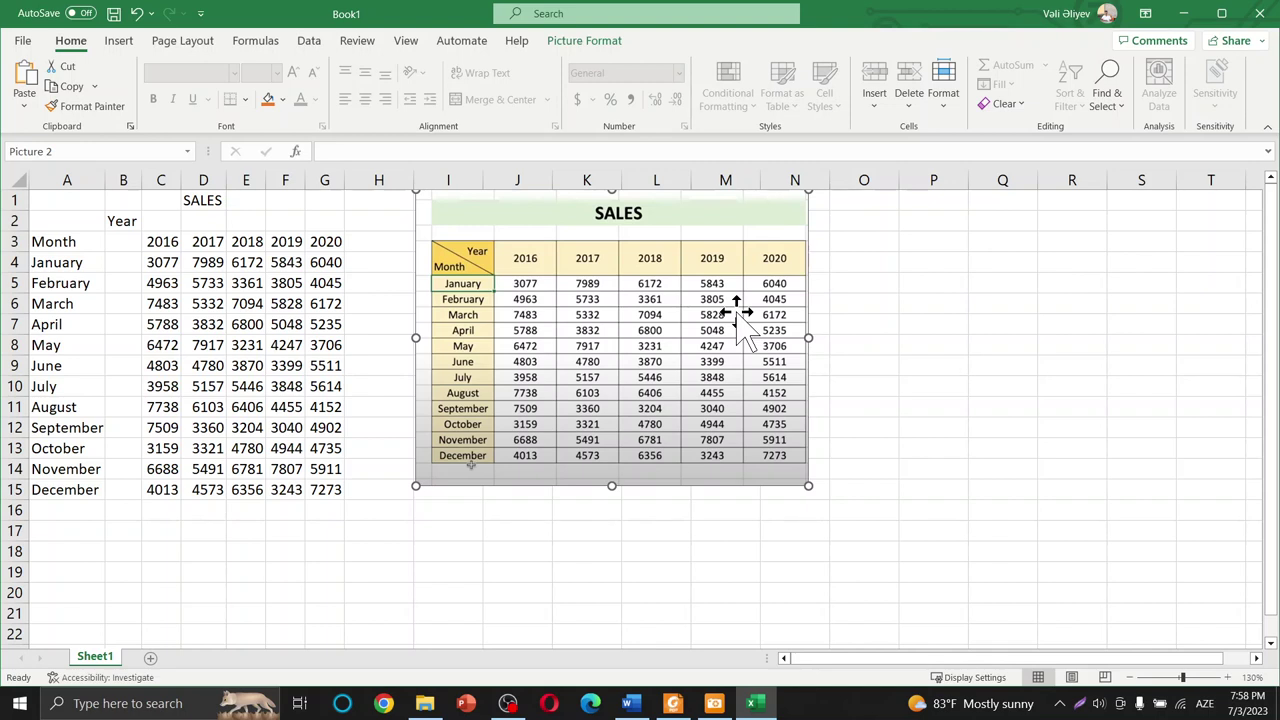
pyautogui.press('Delete')
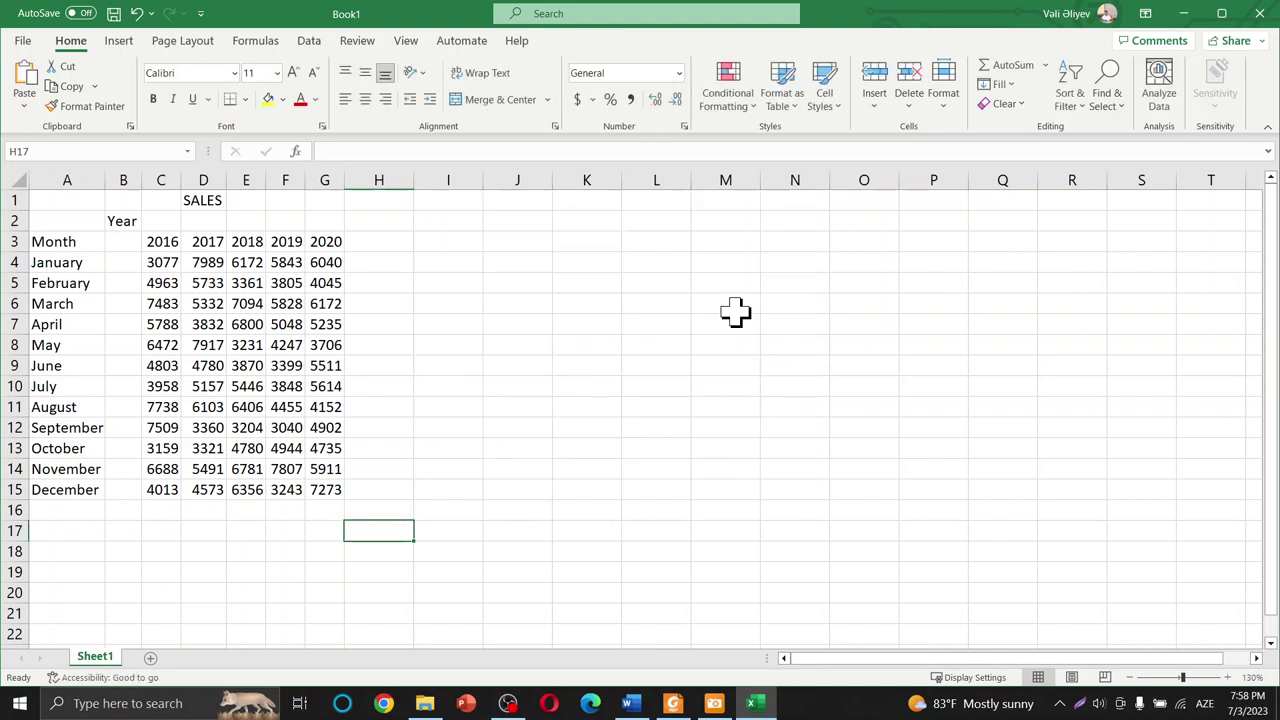
pyautogui.click(680, 705)
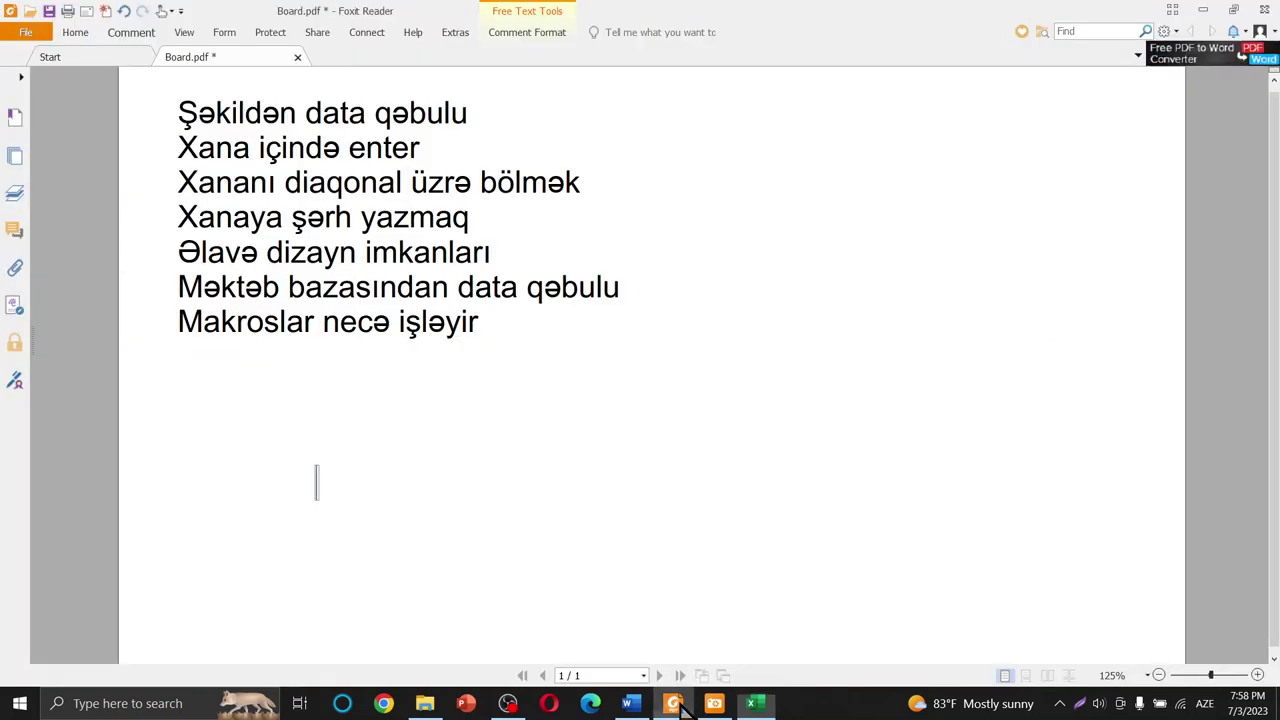
pyautogui.click(1204, 12)
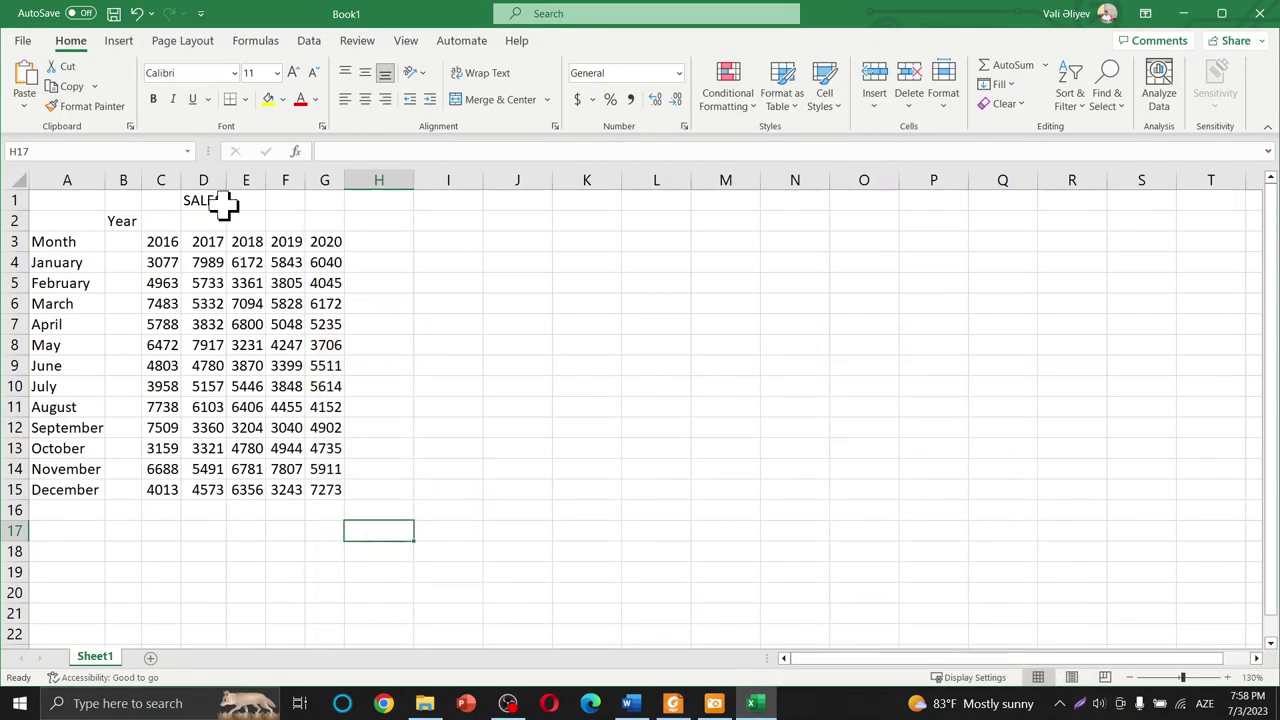
# Enter 'a' in cell H1.
pyautogui.click(370, 264)
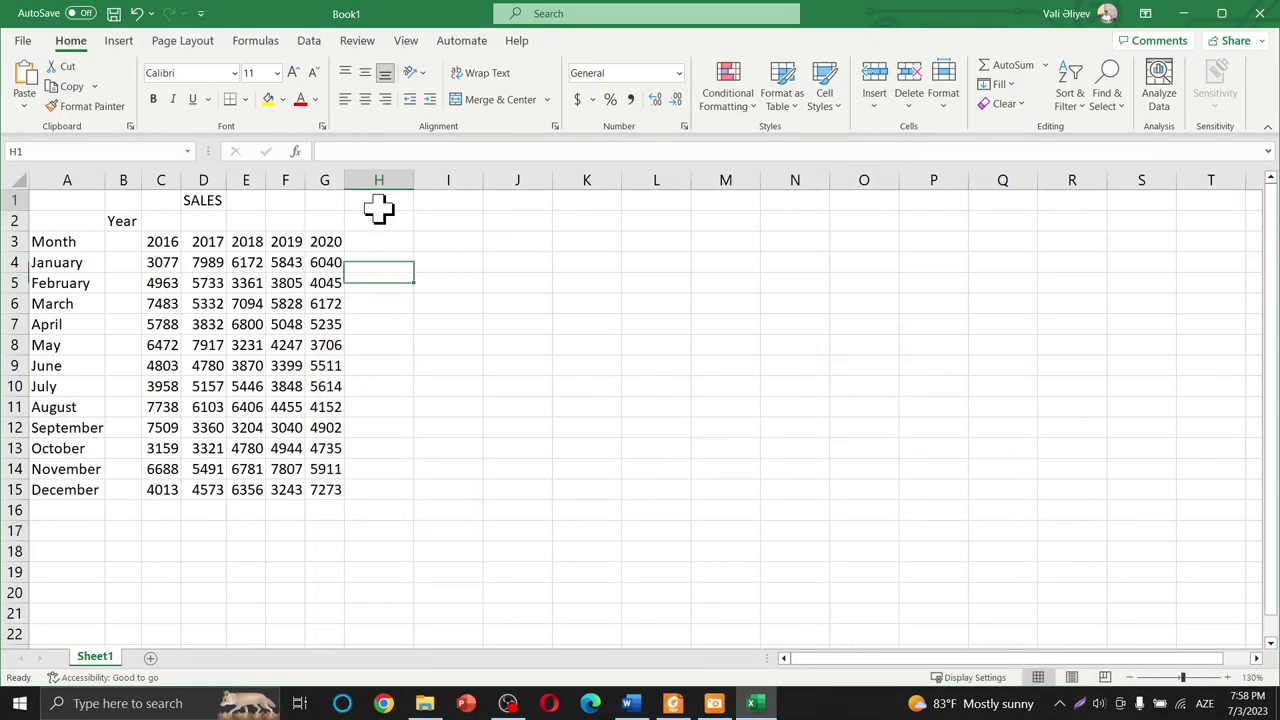
pyautogui.click(380, 202)
pyautogui.write('a')
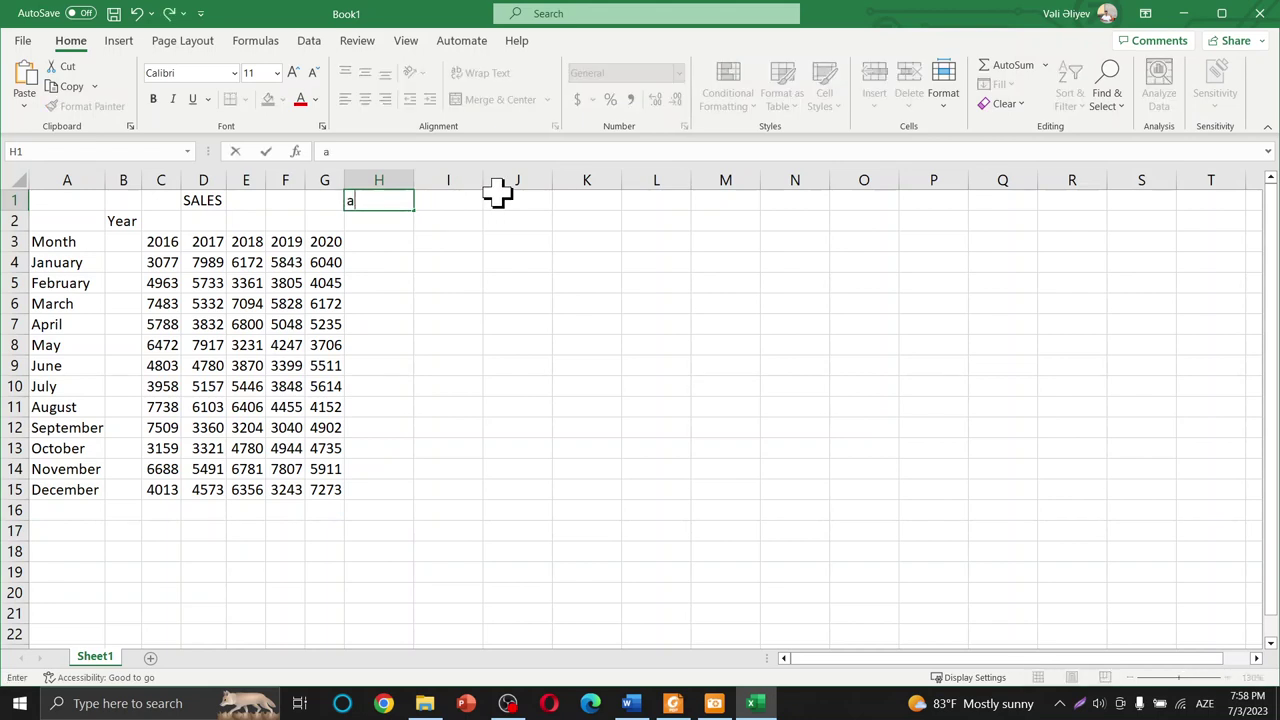
pyautogui.press('Return')
pyautogui.press('Up')
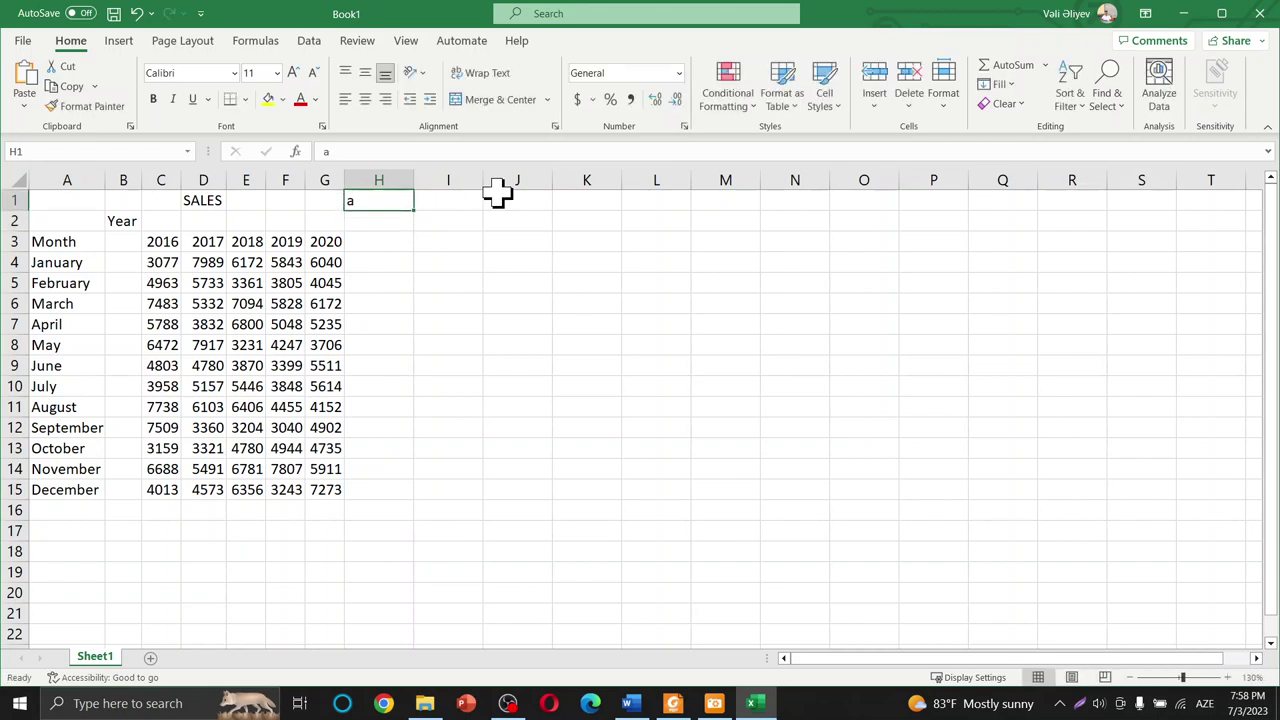
# Add an in-cell line break so H1 shows 'a' on two lines, then return to Board.pdf.
pyautogui.doubleClick(393, 203)
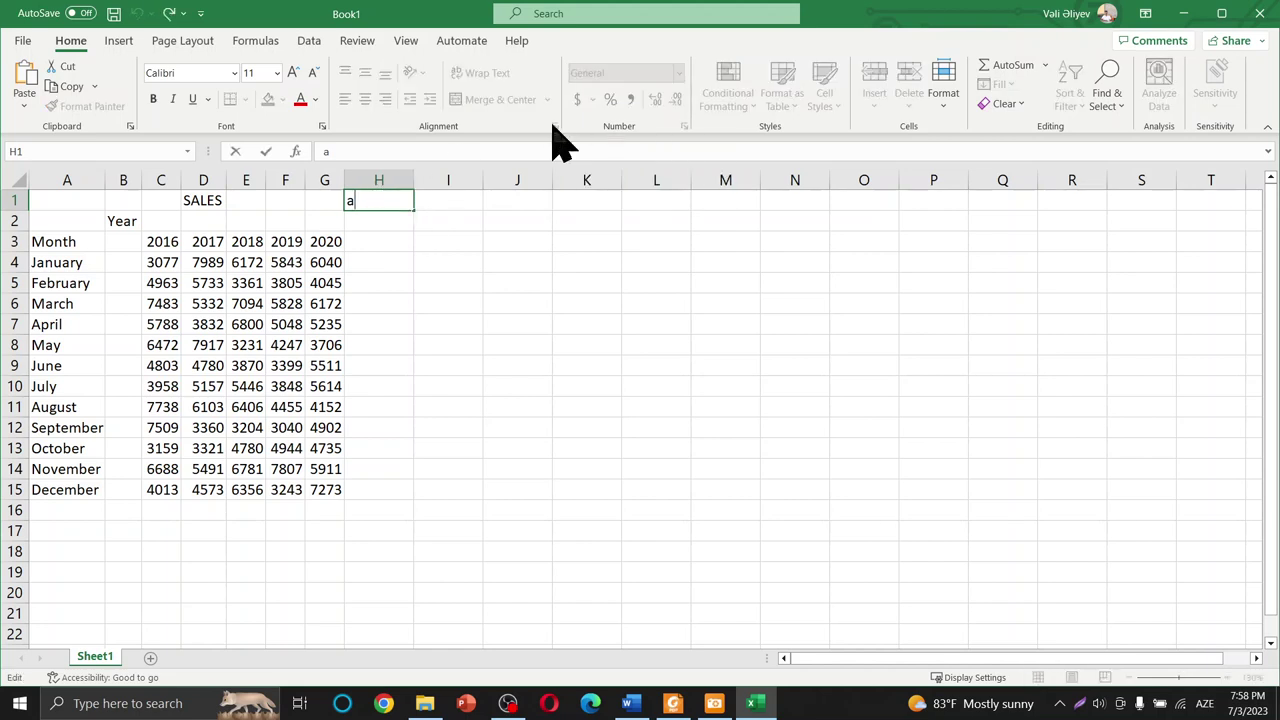
pyautogui.press('alt')
pyautogui.press('Return')
pyautogui.press('Return')
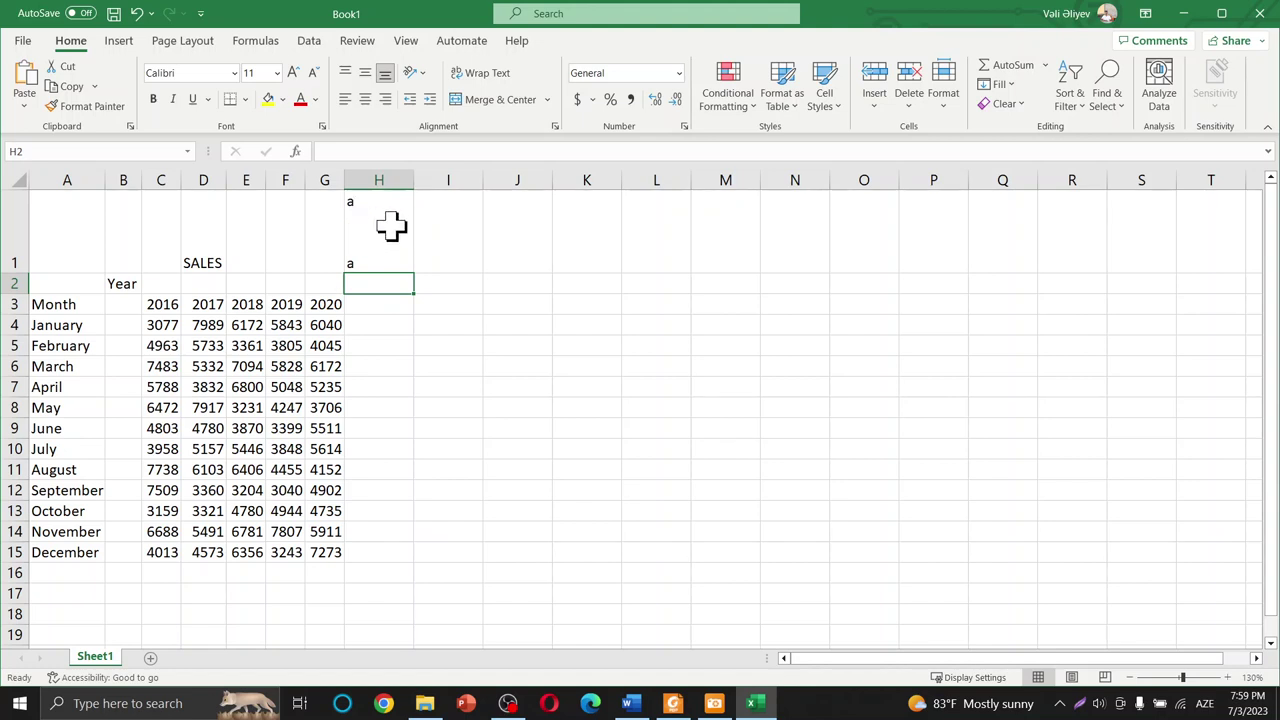
pyautogui.click(674, 704)
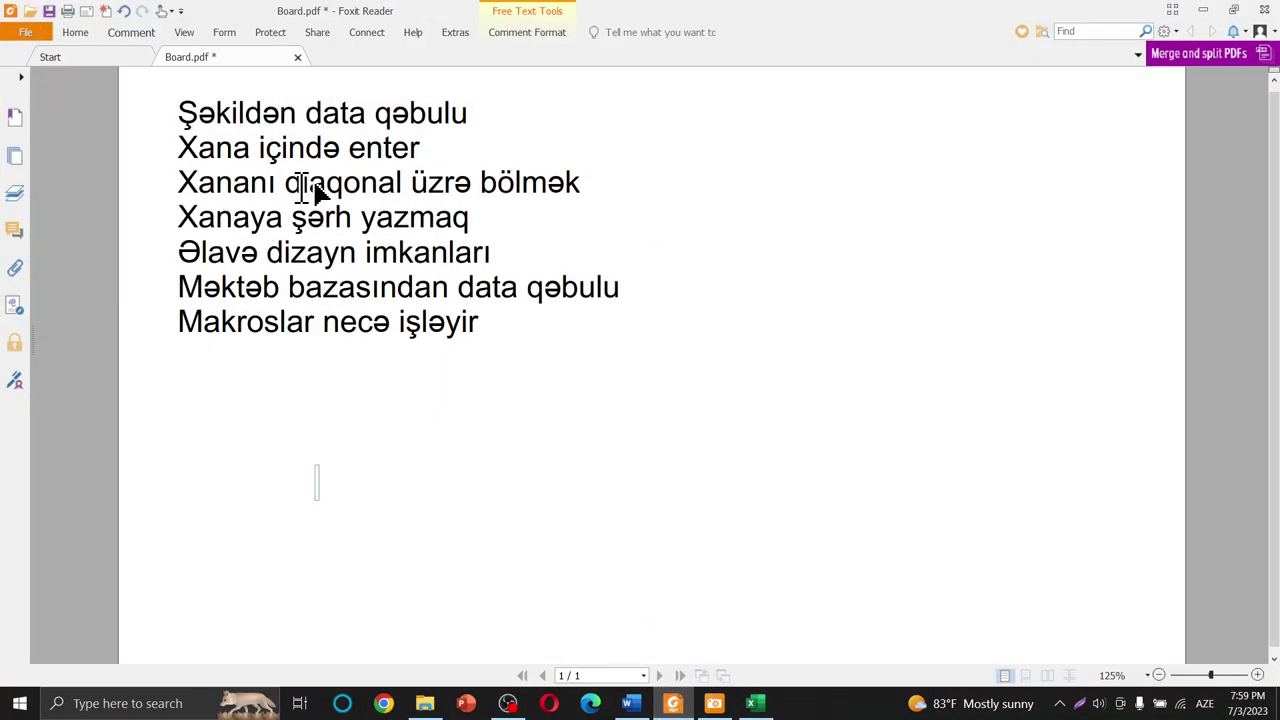
# Move the Year label from B2 to A1.
pyautogui.click(1207, 10)
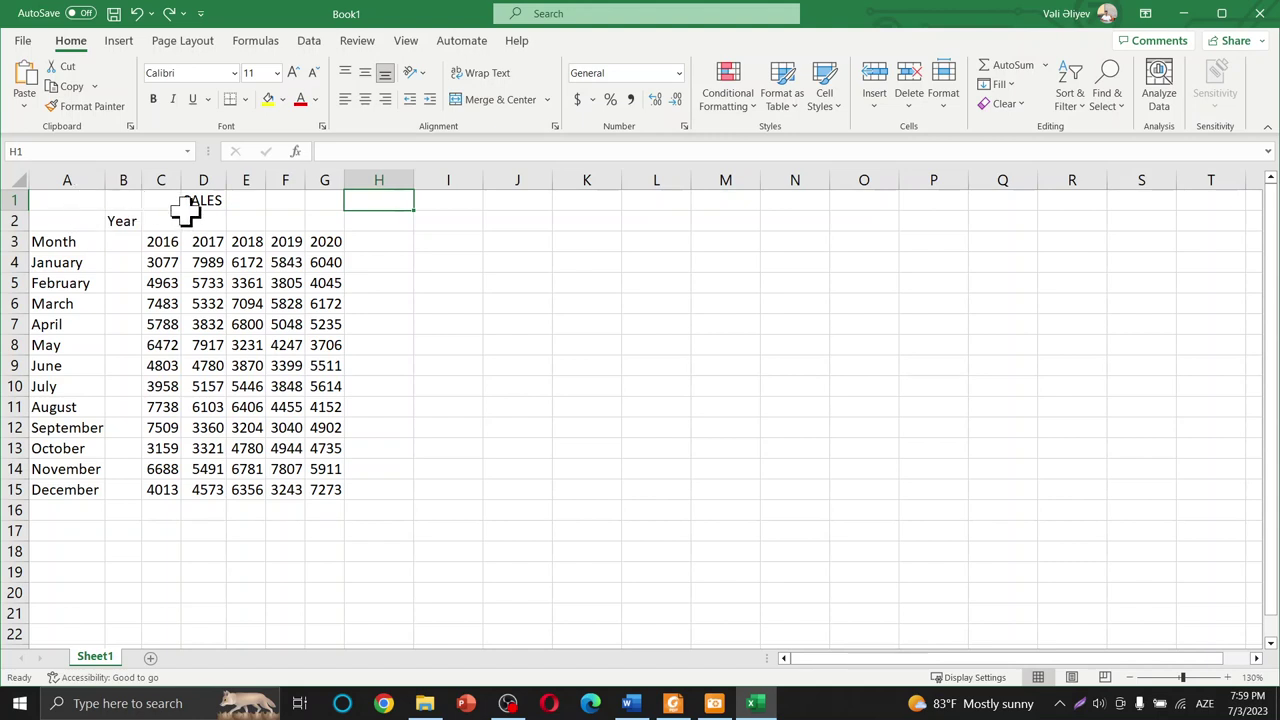
pyautogui.click(125, 219)
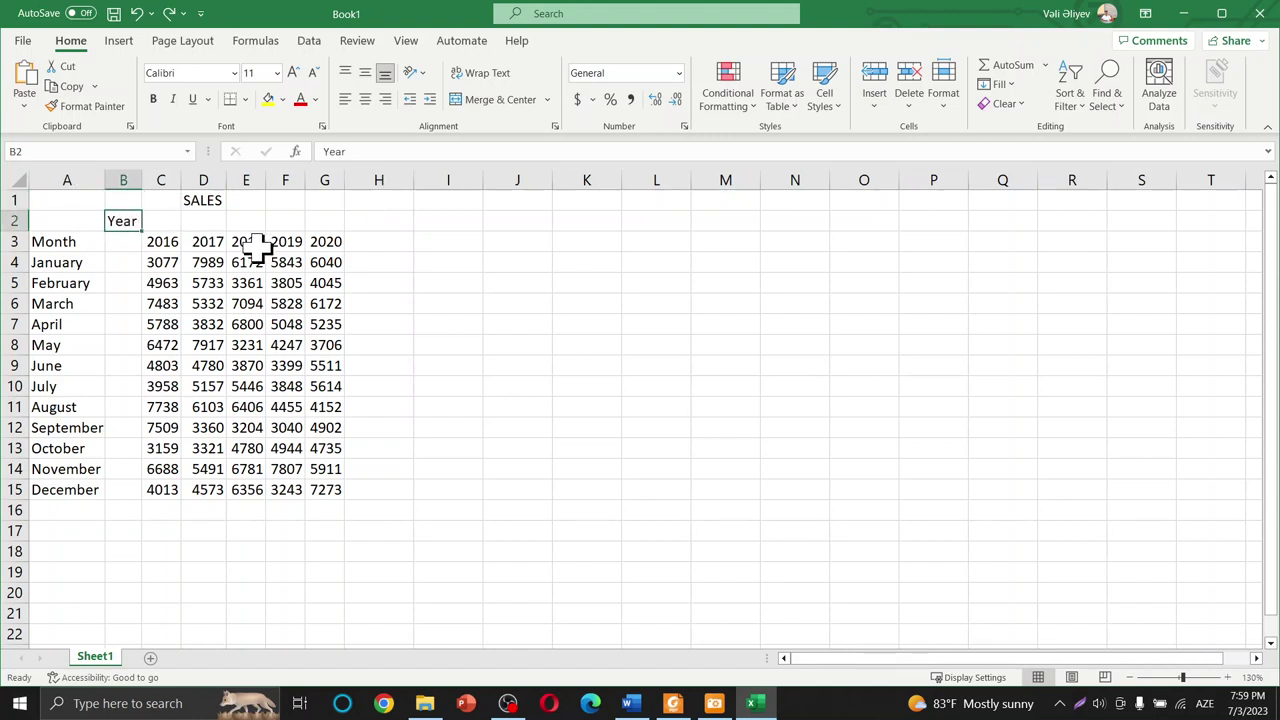
pyautogui.hotkey('ctrl', 'x')
pyautogui.click(60, 202)
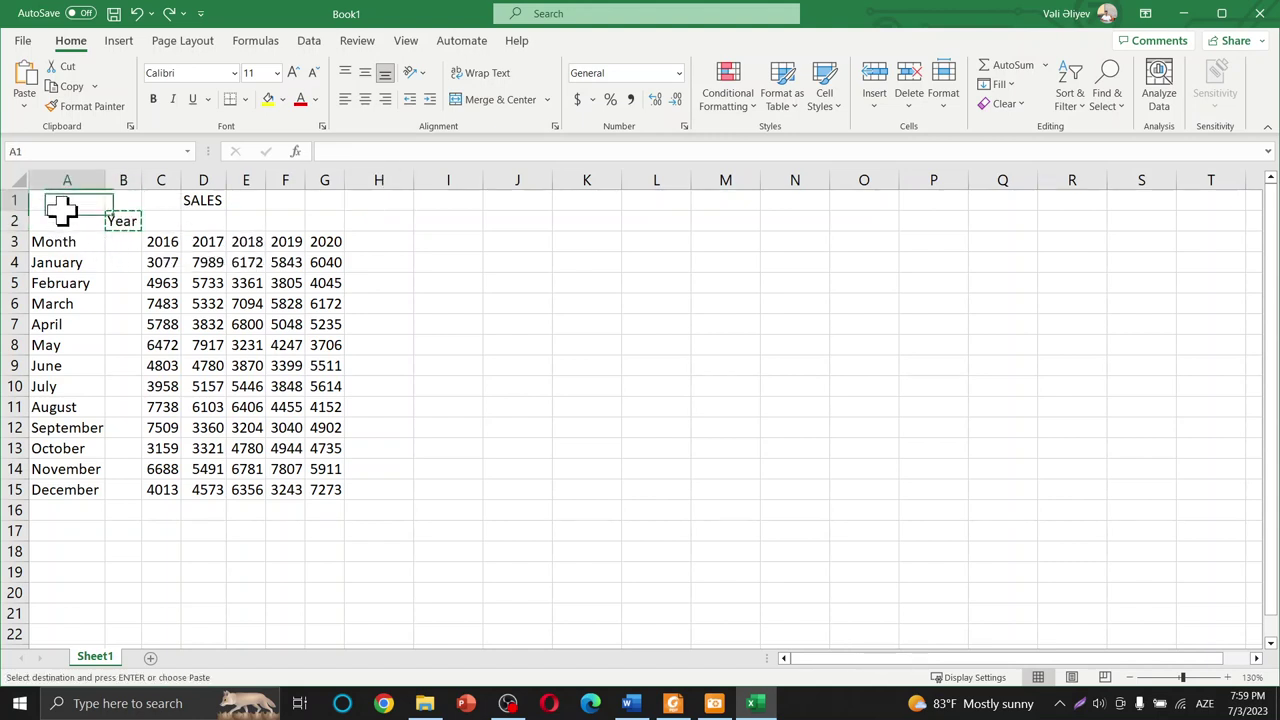
pyautogui.press('Return')
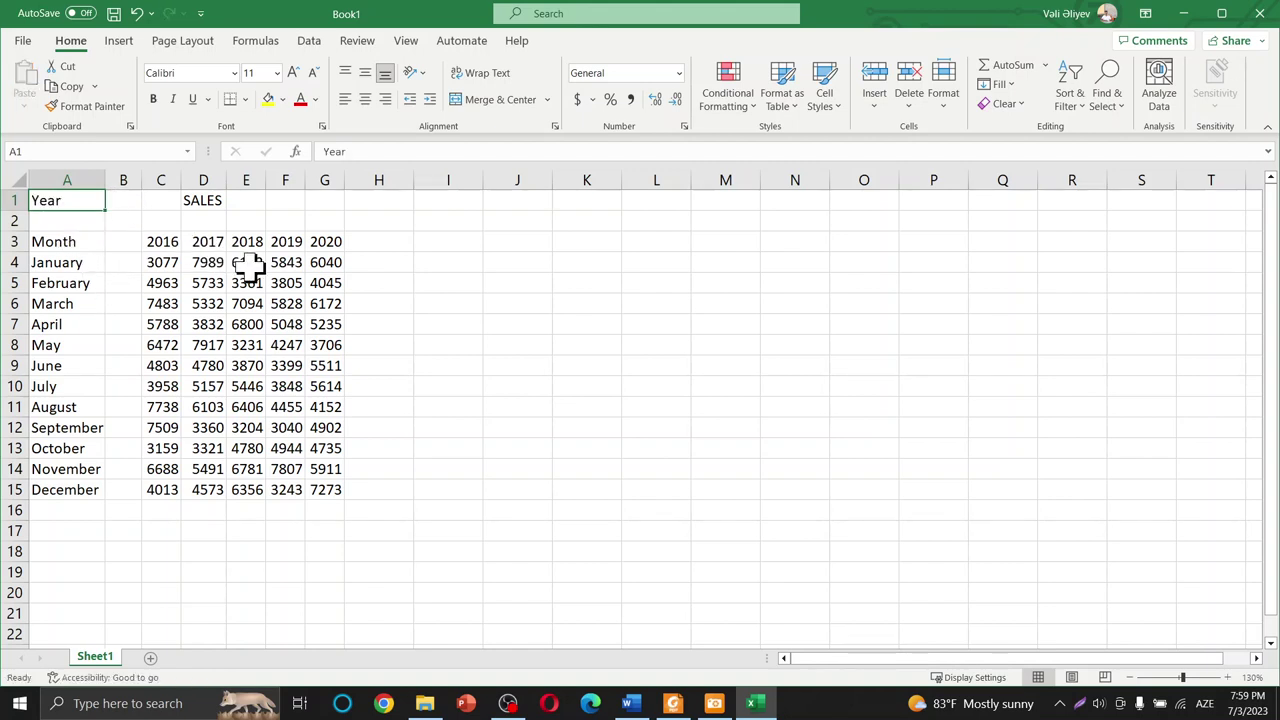
pyautogui.click(400, 286)
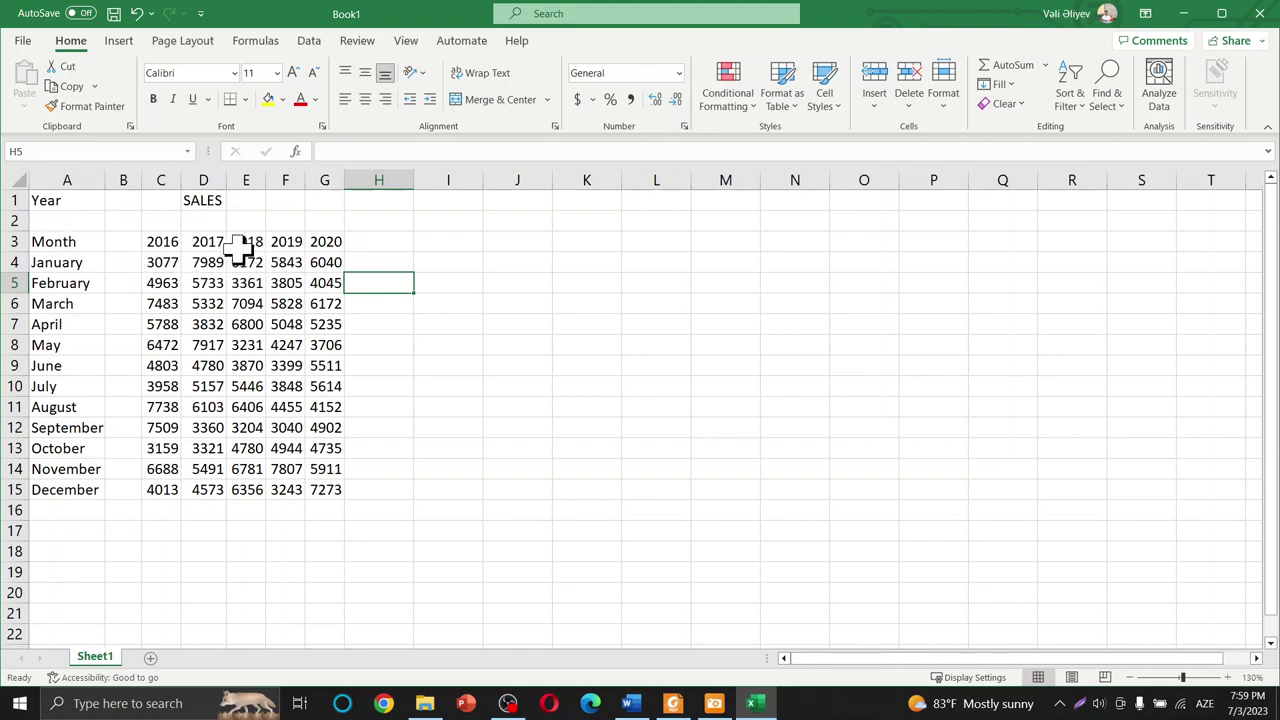
# Move the Month label from A3 up to A2.
pyautogui.click(64, 245)
pyautogui.hotkey('ctrl', 'c')
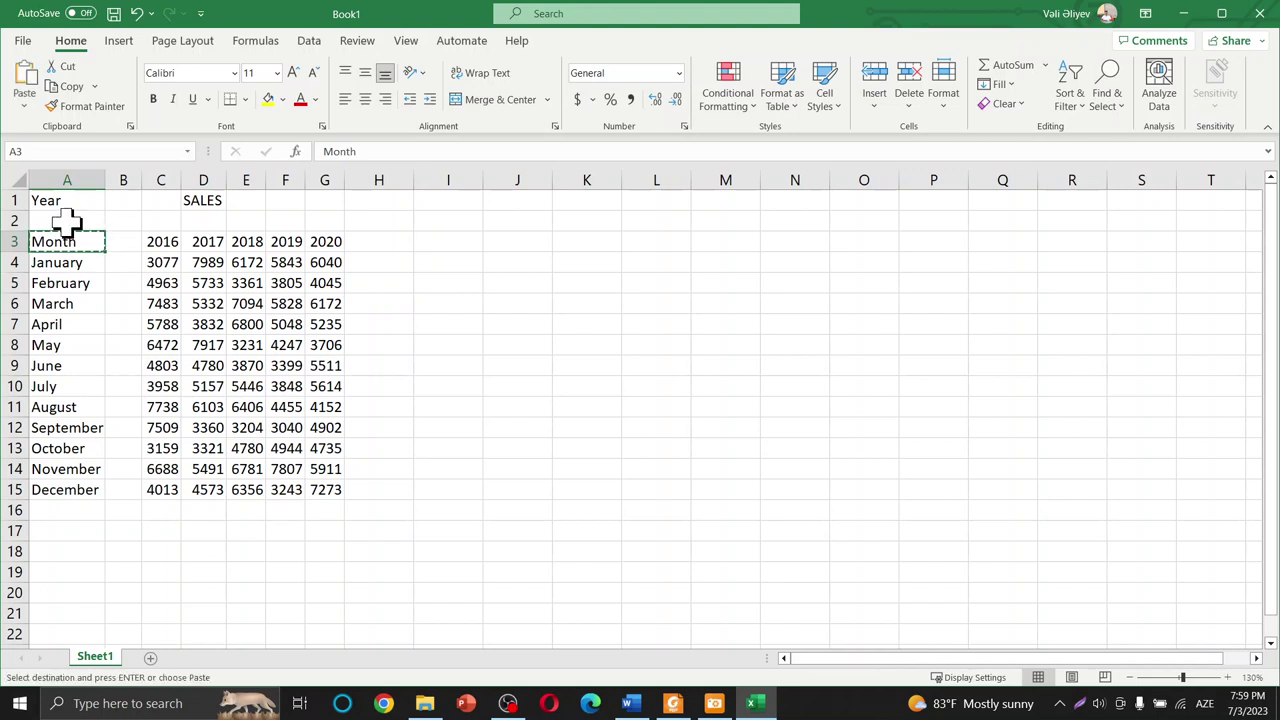
pyautogui.press('Up')
pyautogui.hotkey('ctrl', 'v')
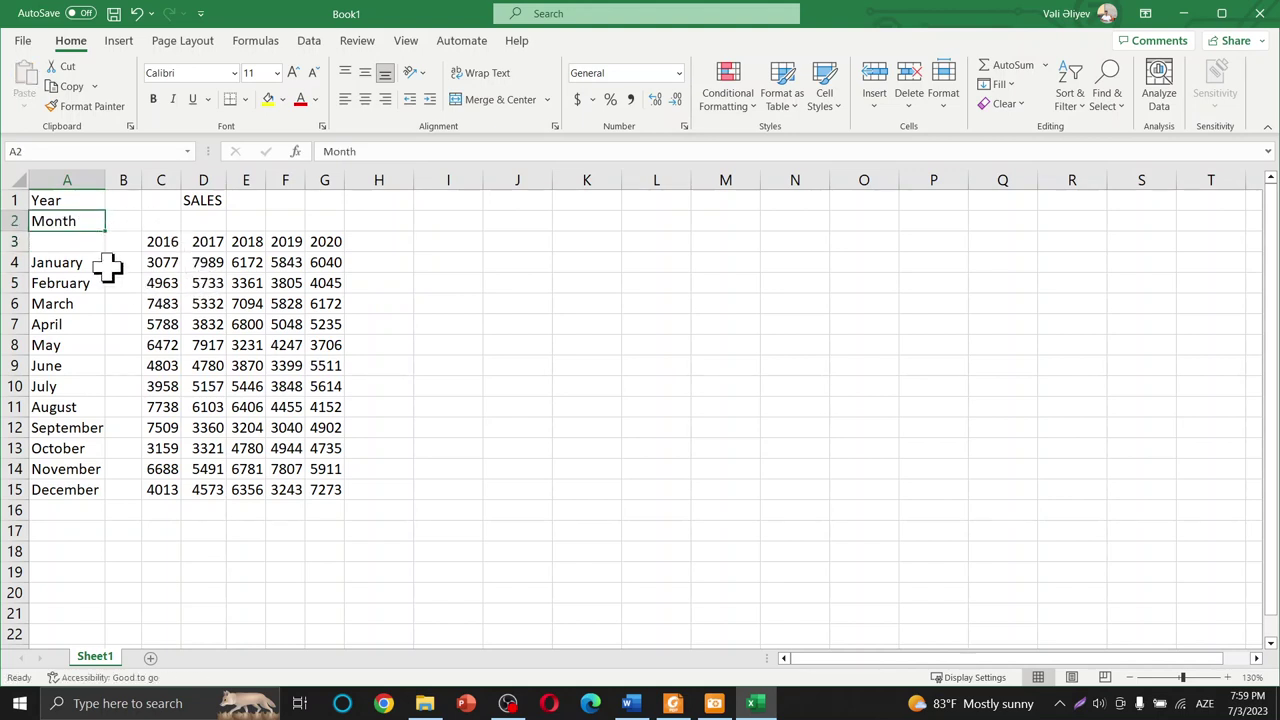
# Move the 2016–2020 headers into row 2 and delete the empty row 3.
pyautogui.moveTo(167, 244)
pyautogui.mouseDown()
pyautogui.moveTo(326, 244)
pyautogui.moveTo(207, 224)
pyautogui.mouseUp()
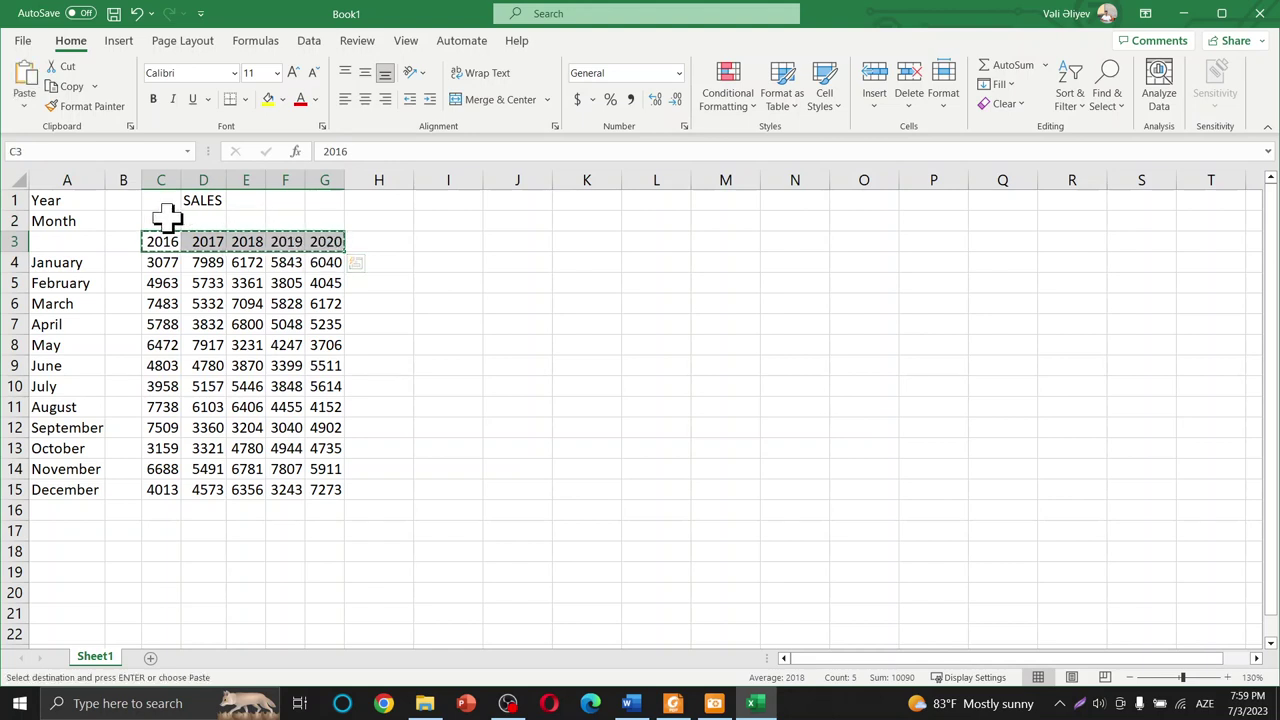
pyautogui.click(434, 303)
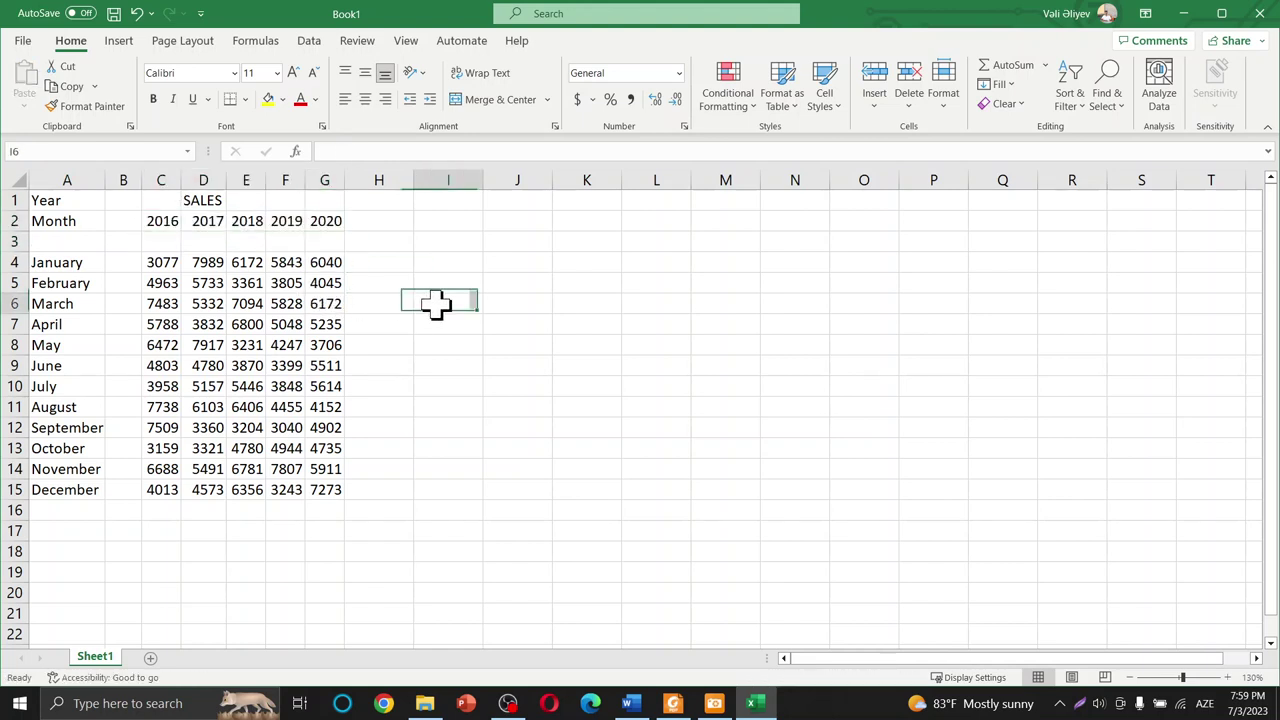
pyautogui.click(10, 242)
pyautogui.rightClick(10, 242)
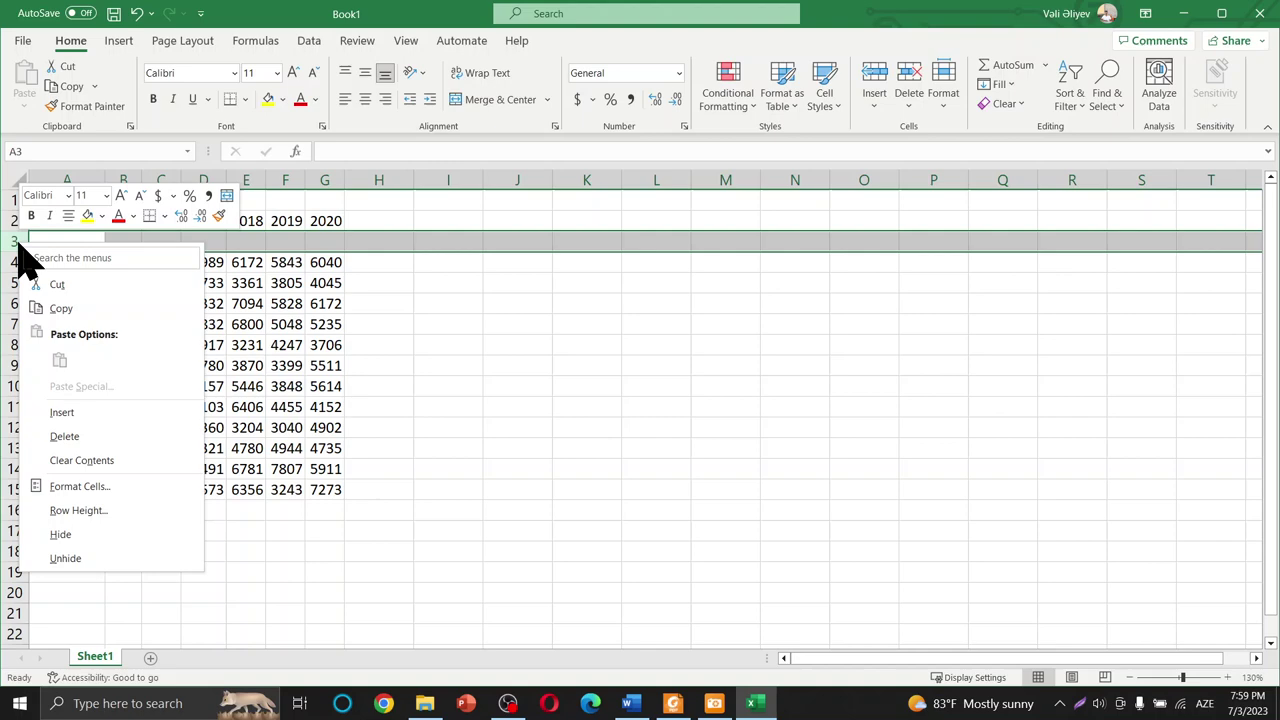
pyautogui.click(95, 437)
pyautogui.click(390, 366)
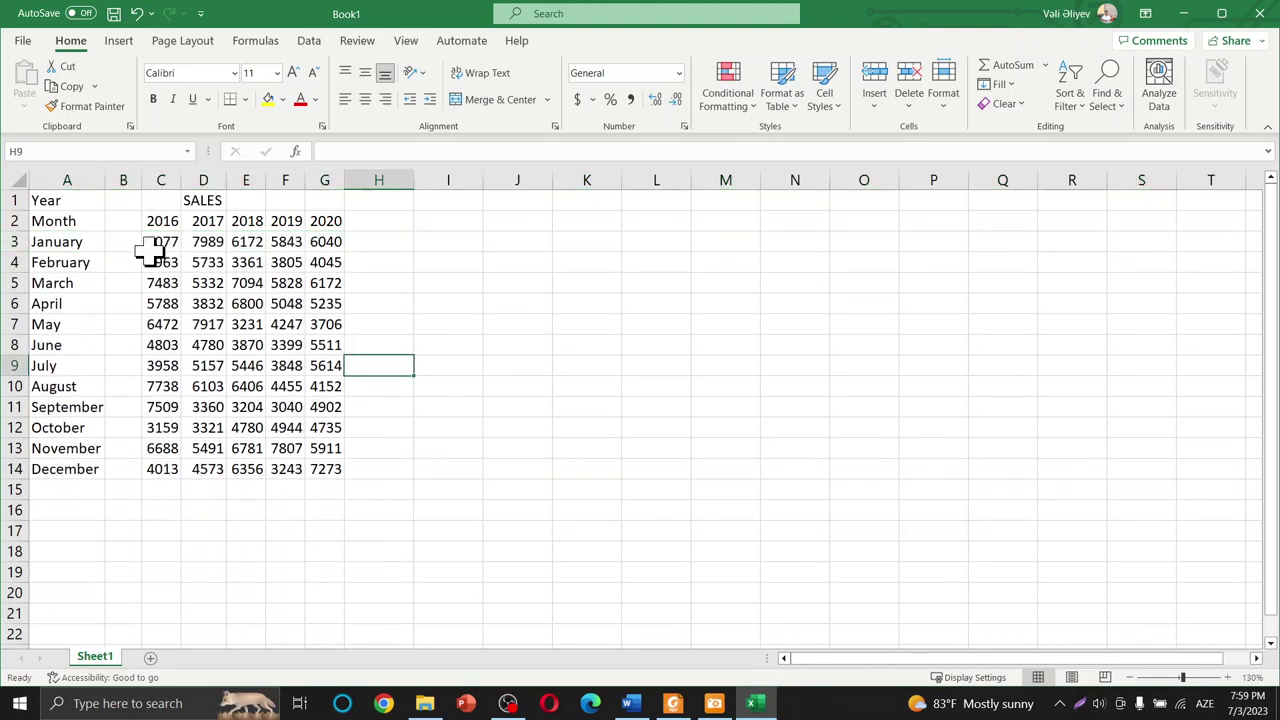
pyautogui.moveTo(67, 203); pyautogui.dragTo(80, 221)
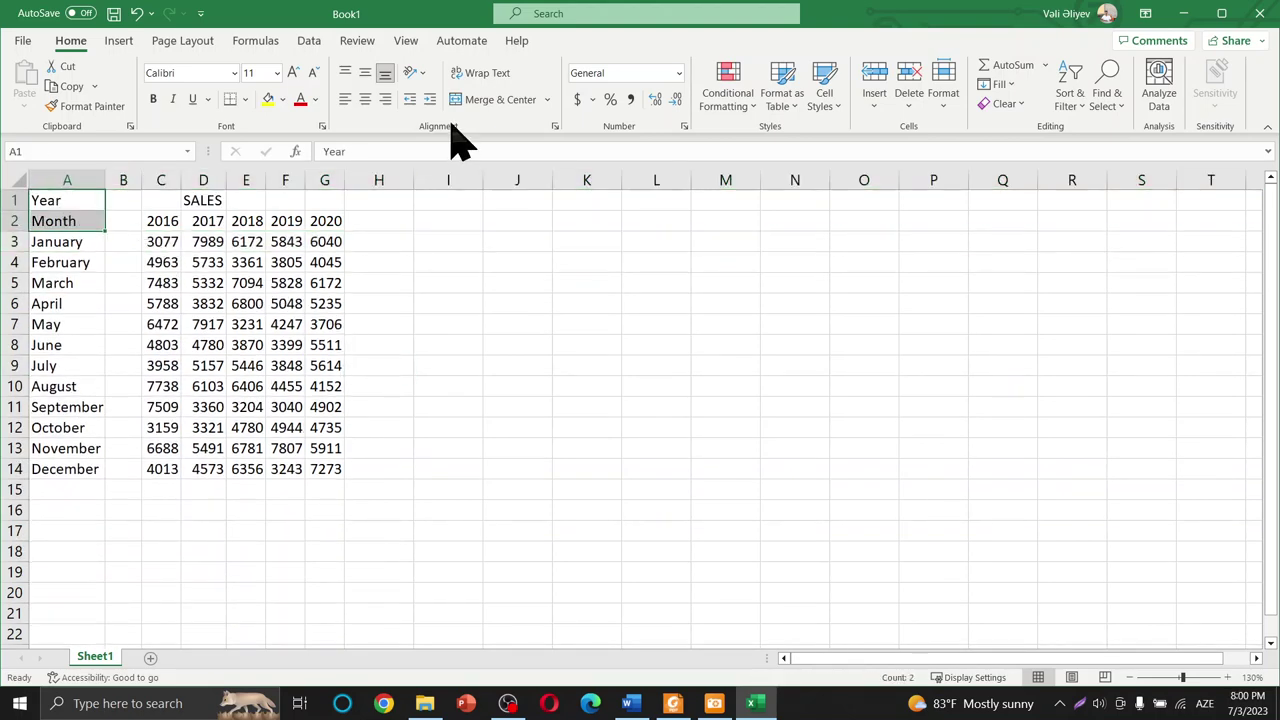
# Merge A1 and A2 into one cell and clear its text.
pyautogui.click(495, 99)
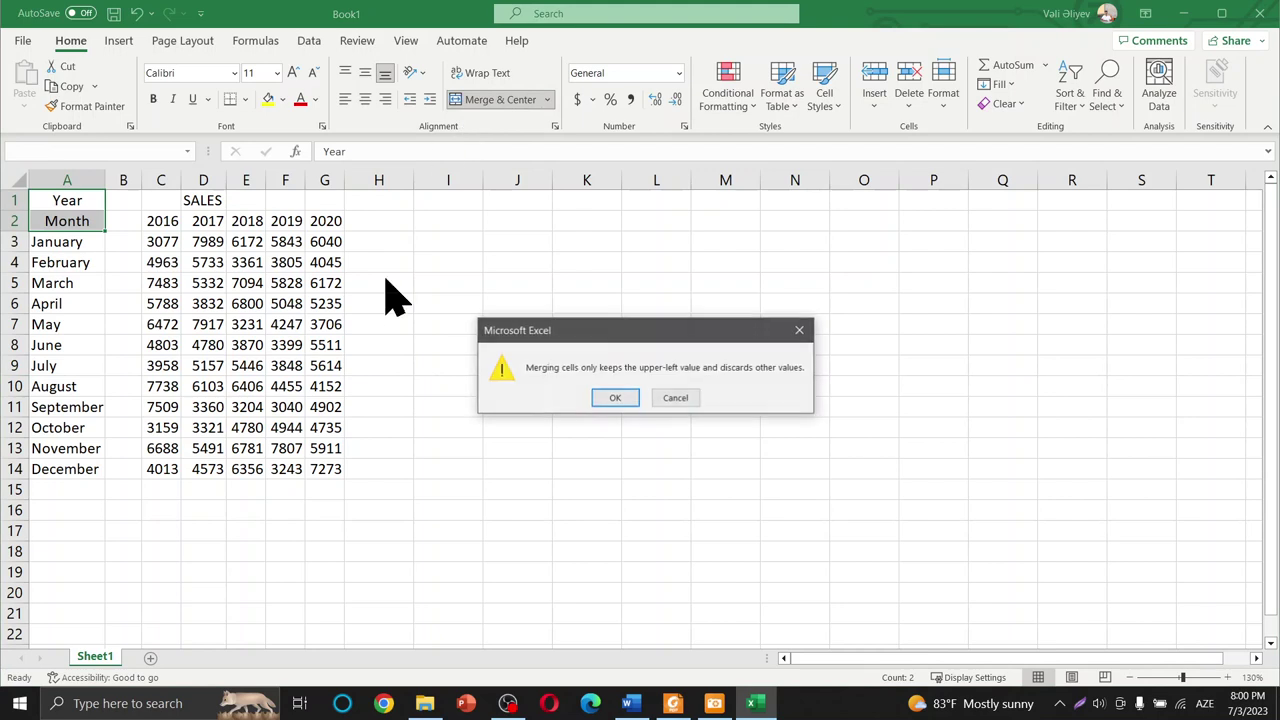
pyautogui.click(612, 397)
pyautogui.doubleClick(72, 205)
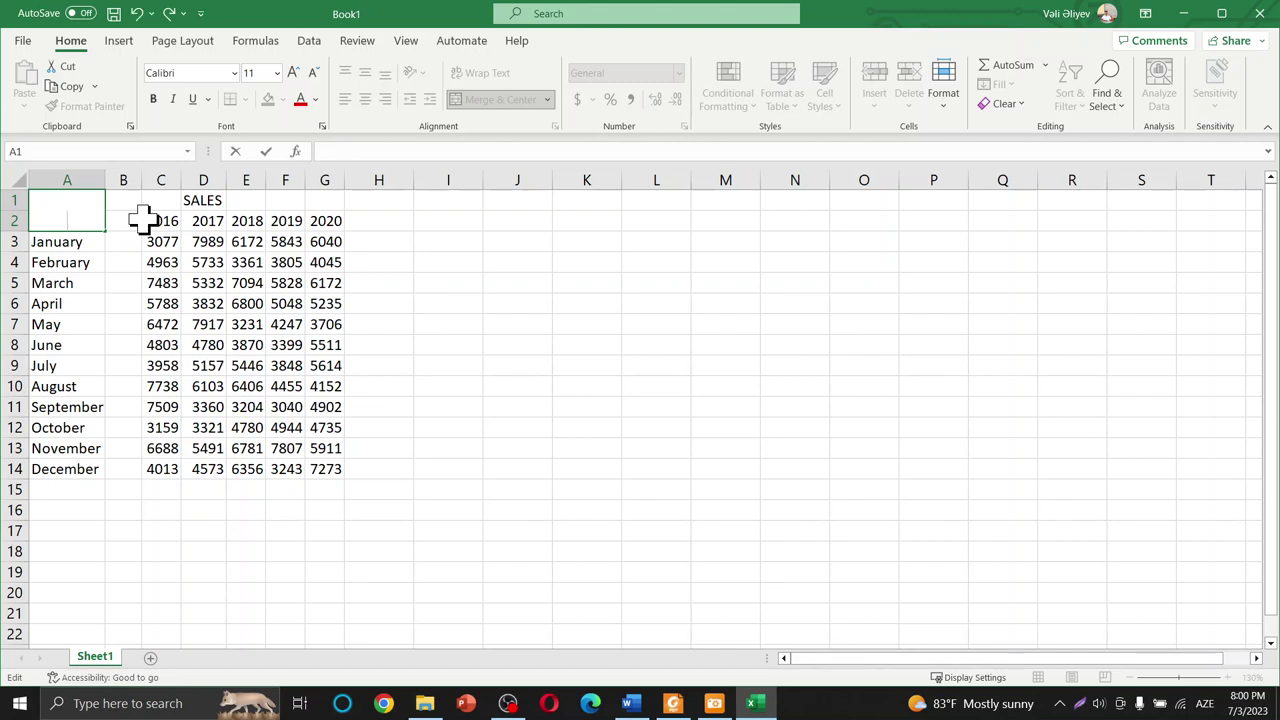
pyautogui.click(324, 327)
pyautogui.click(70, 216)
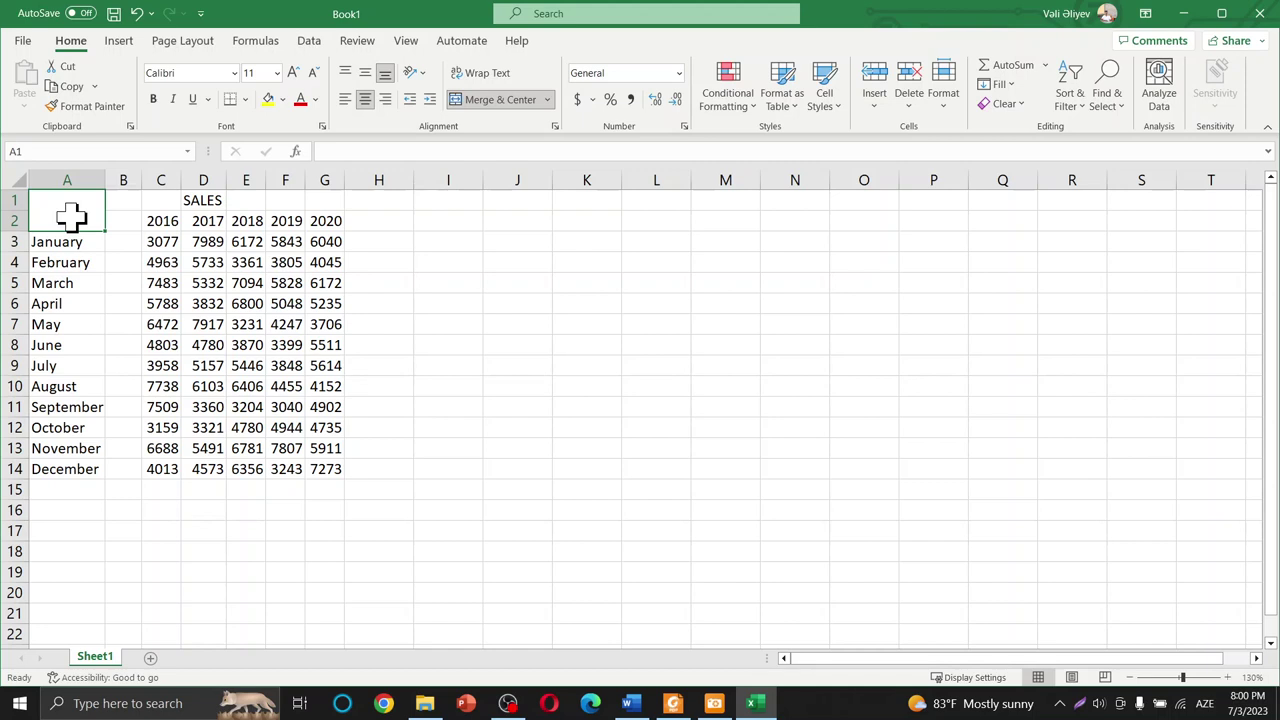
# Add a top-left to bottom-right diagonal border to the merged header cell.
pyautogui.click(245, 100)
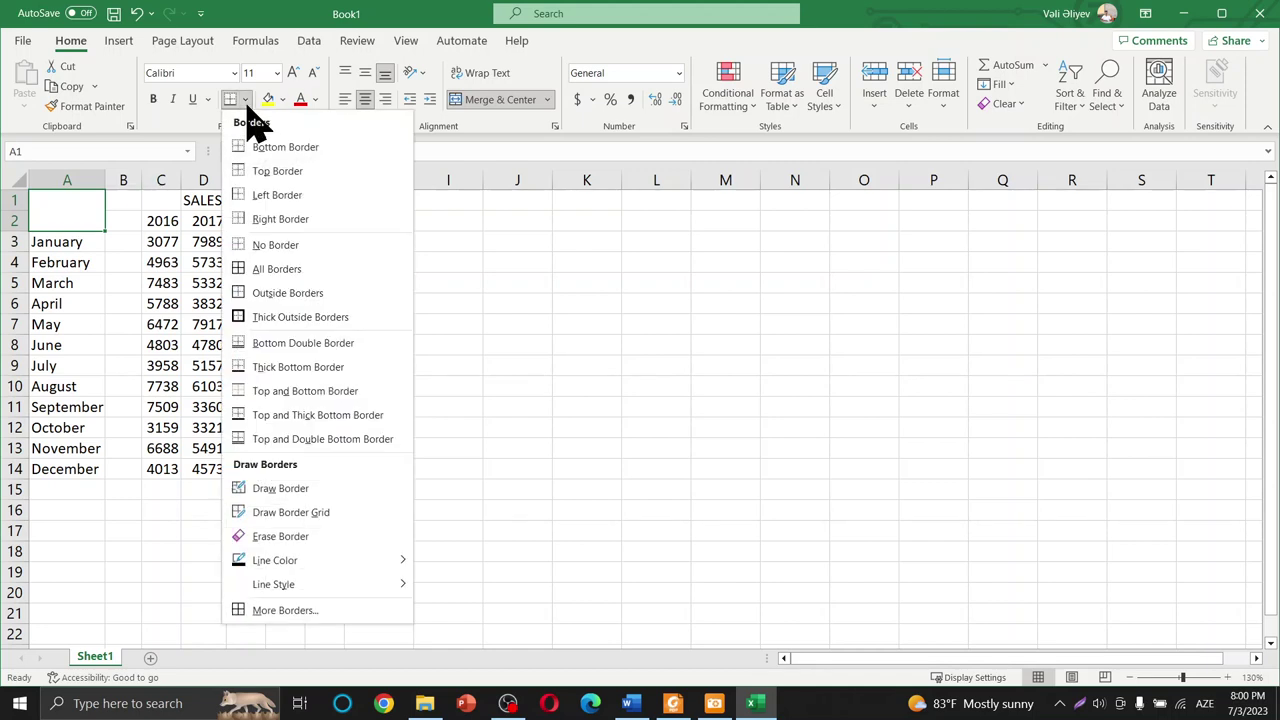
pyautogui.click(290, 610)
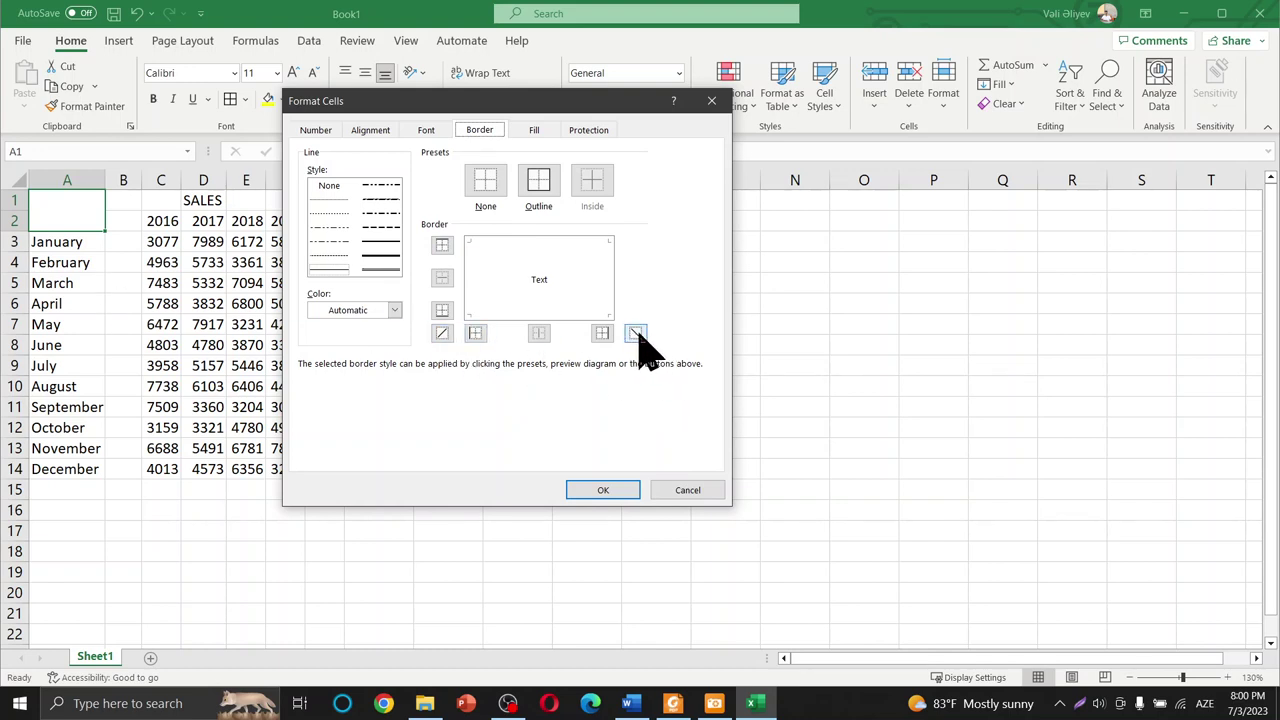
pyautogui.click(636, 333)
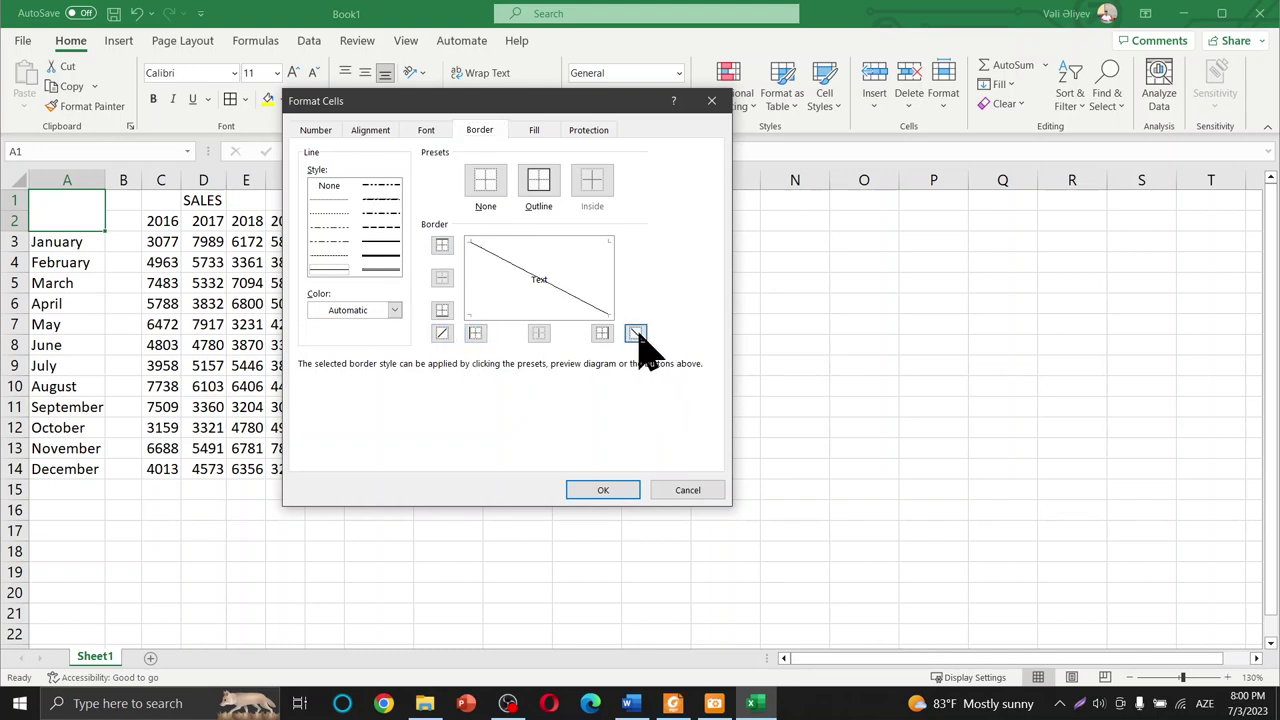
pyautogui.click(610, 492)
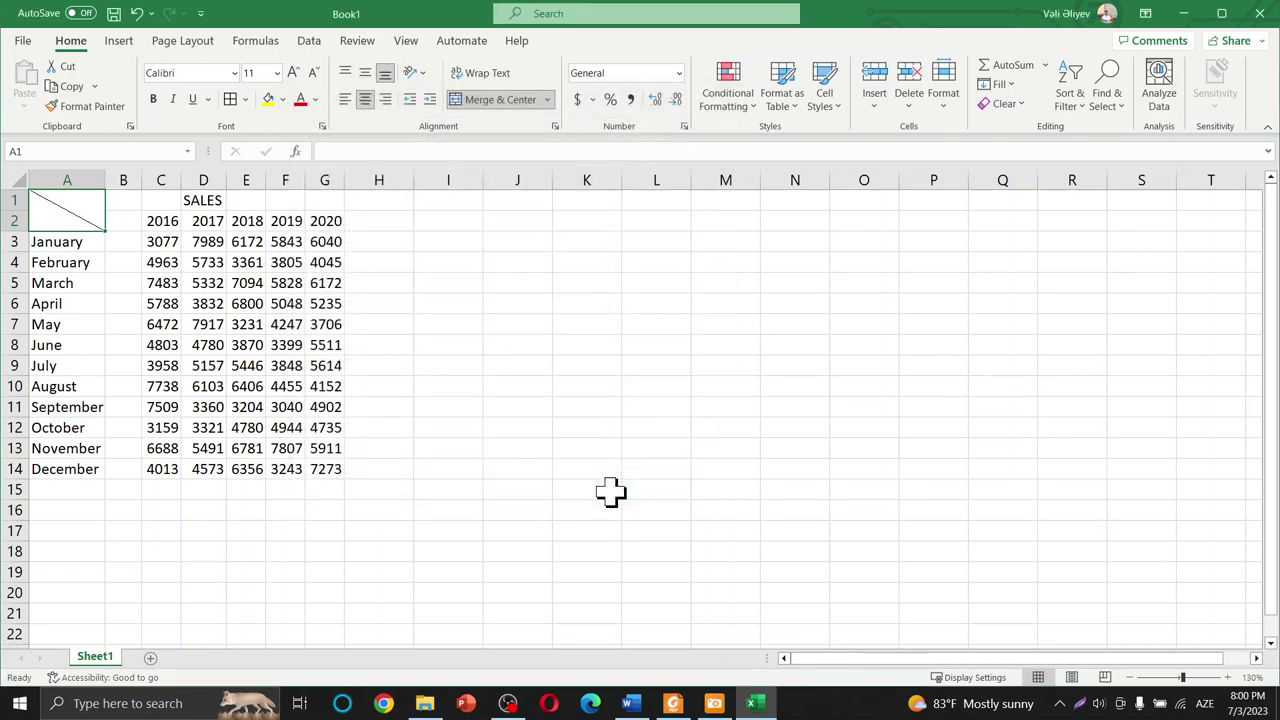
pyautogui.doubleClick(44, 210)
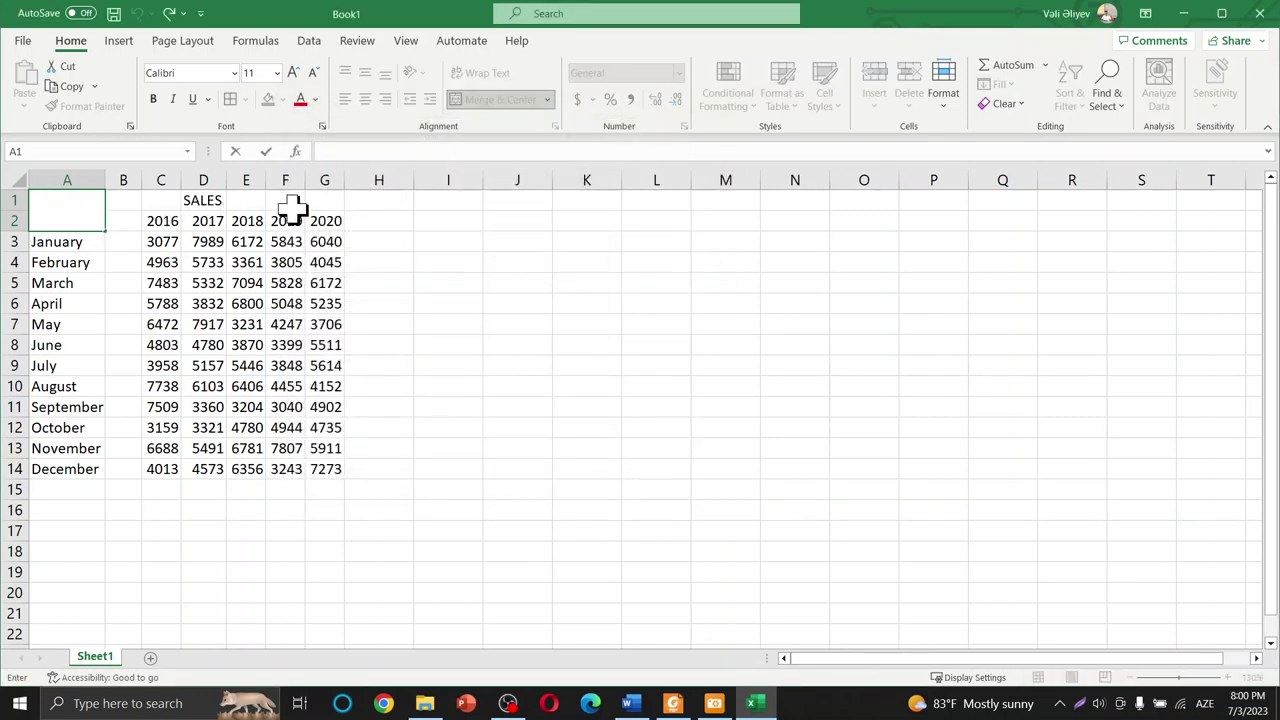
# Align the merged header cell's text middle vertically and left horizontally.
pyautogui.click(338, 285)
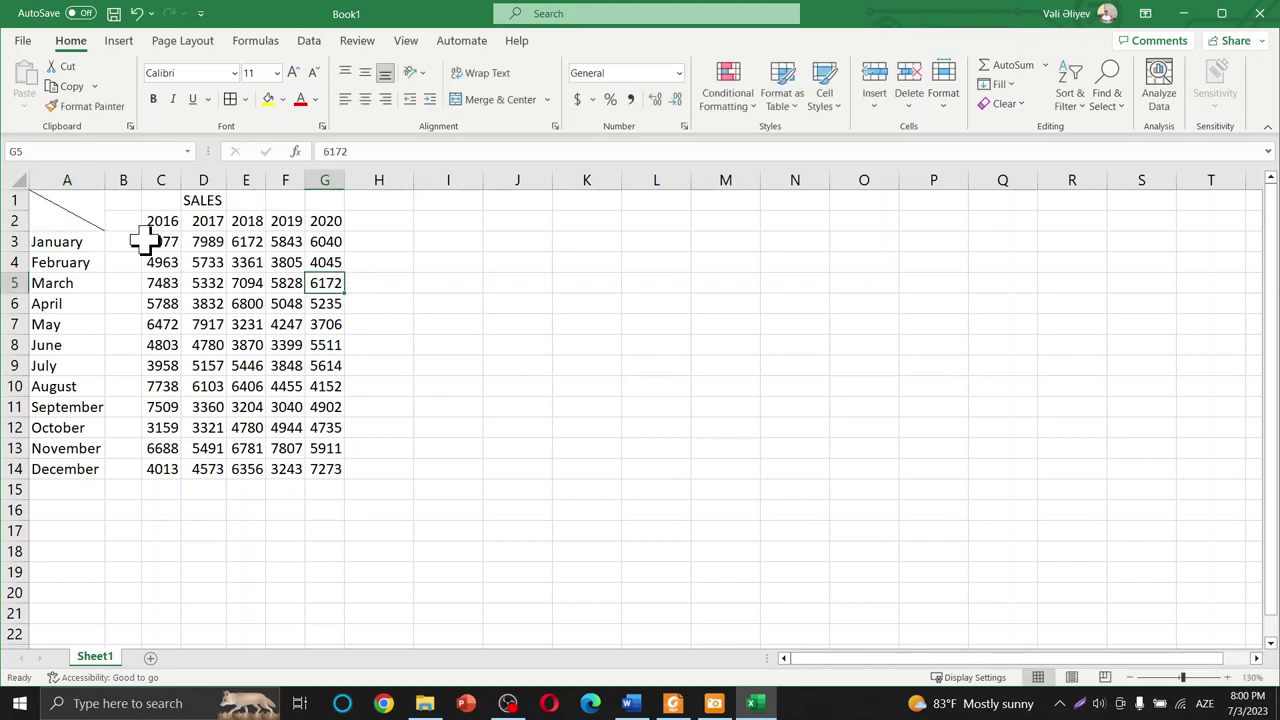
pyautogui.click(65, 207)
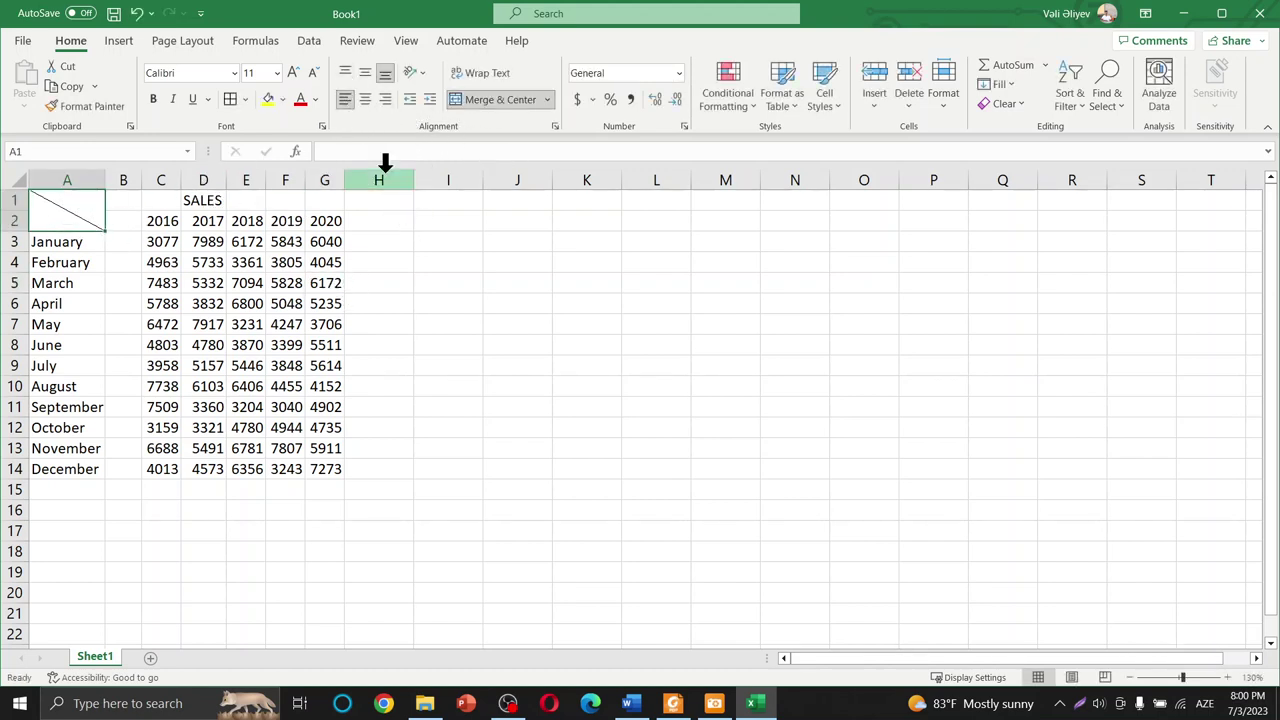
pyautogui.click(344, 99)
pyautogui.click(365, 72)
# Enter İl and Ay on two lines in the header, padding İl to the right.
pyautogui.click(95, 242)
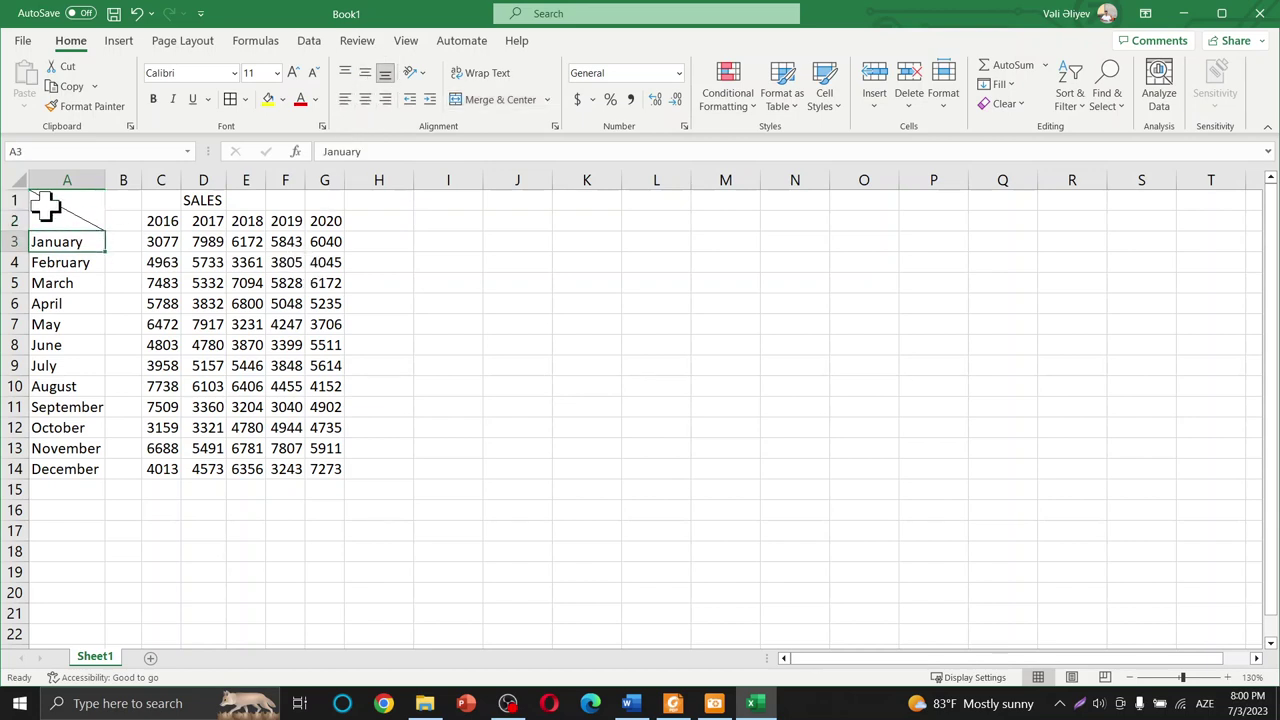
pyautogui.doubleClick(49, 206)
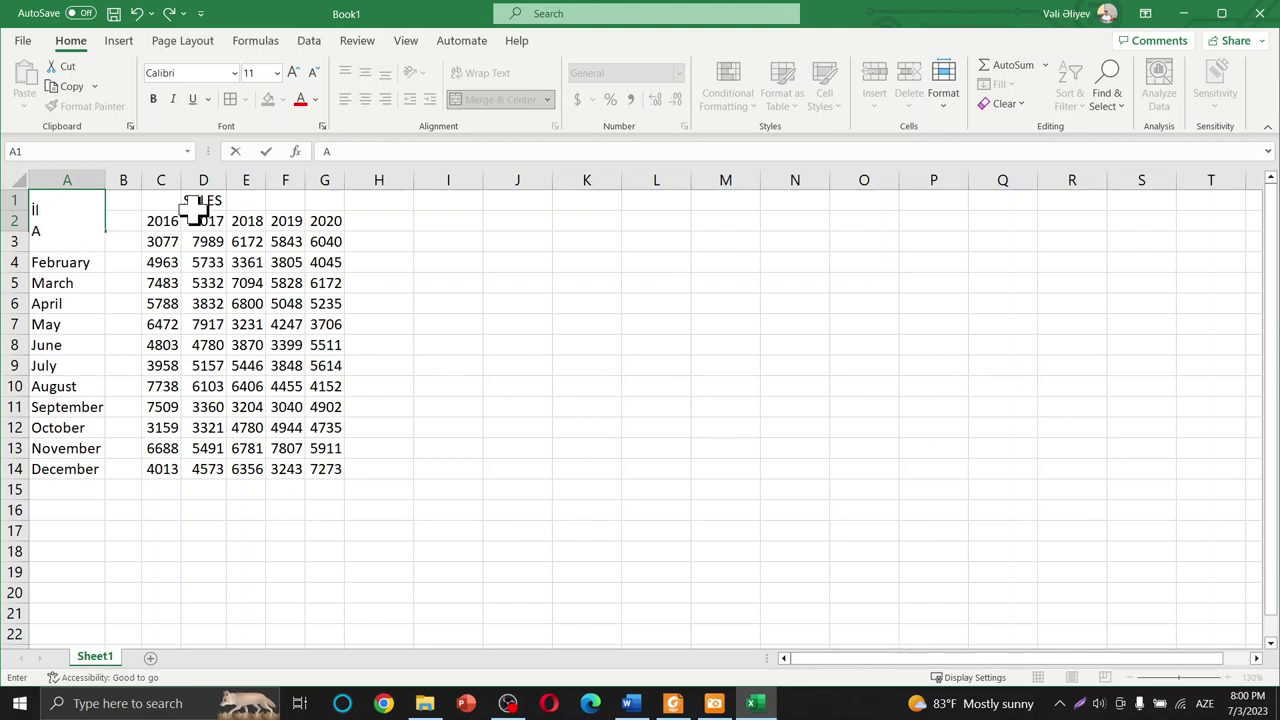
pyautogui.hotkey('ctrl', 'Return')
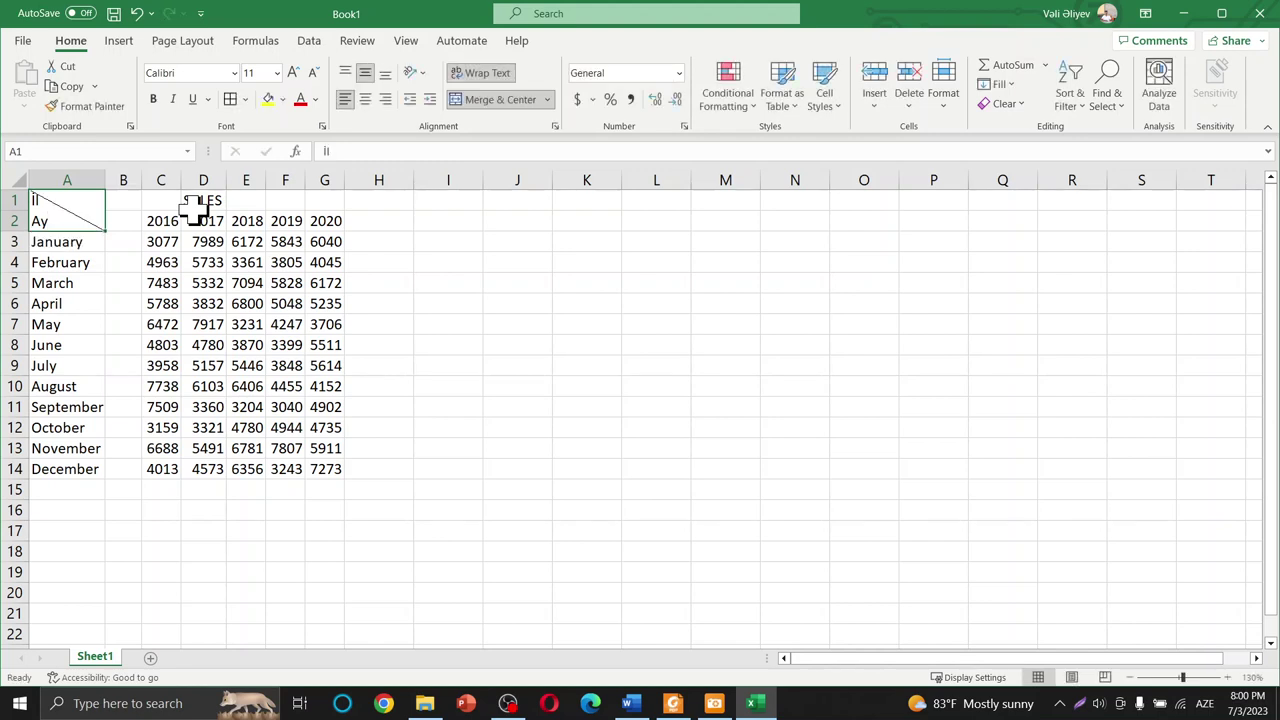
pyautogui.doubleClick(50, 205)
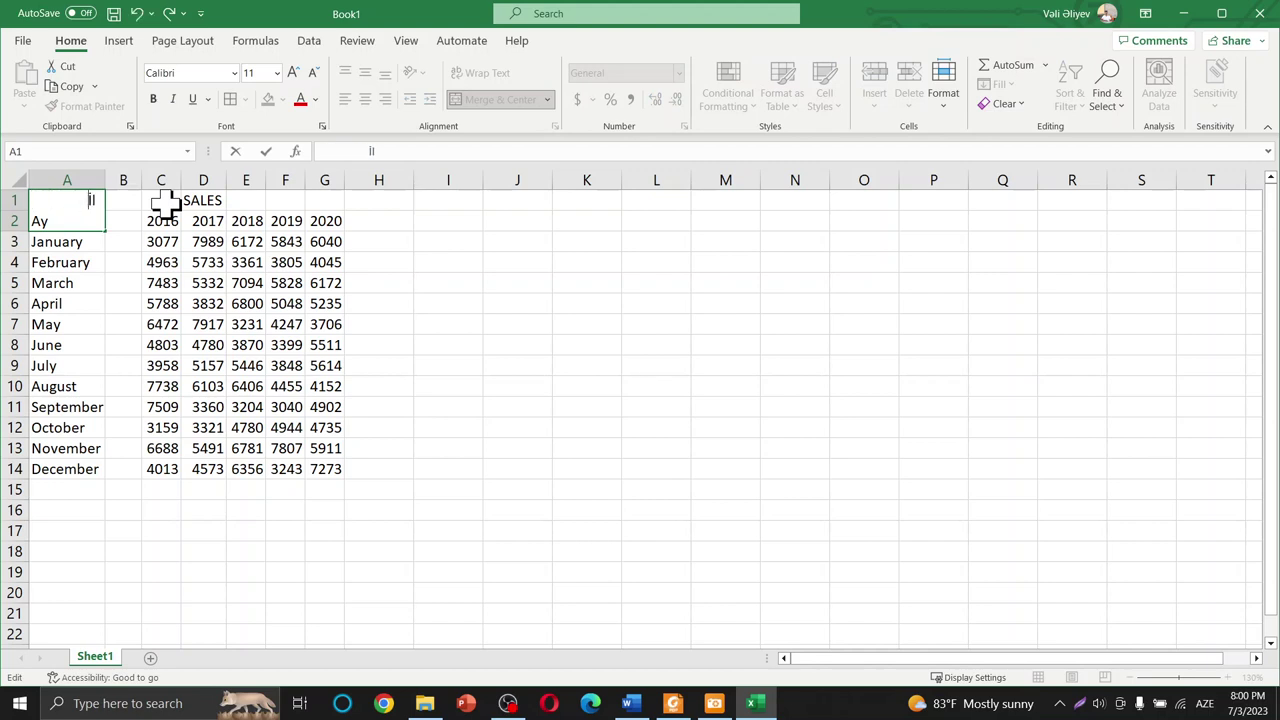
pyautogui.click(248, 244)
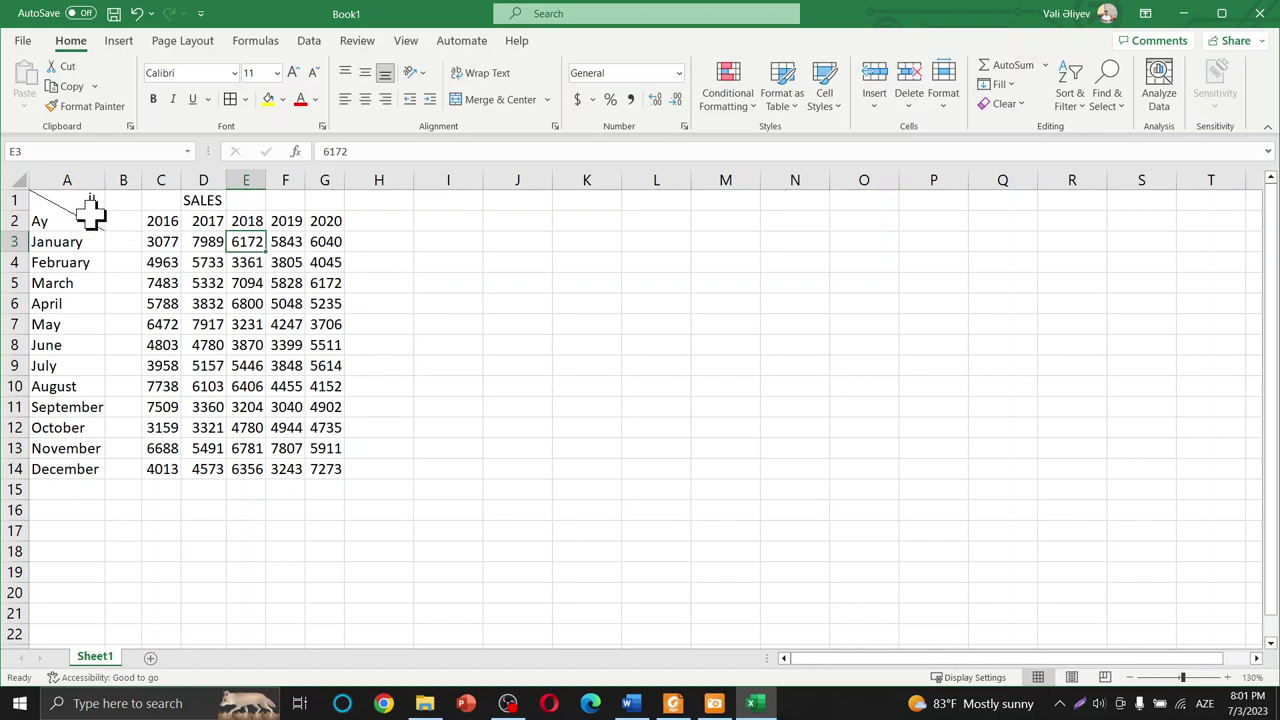
# Make the whole A1:G14 table bold, then briefly check Board.pdf and minimise it.
pyautogui.moveTo(88, 206); pyautogui.dragTo(337, 468)
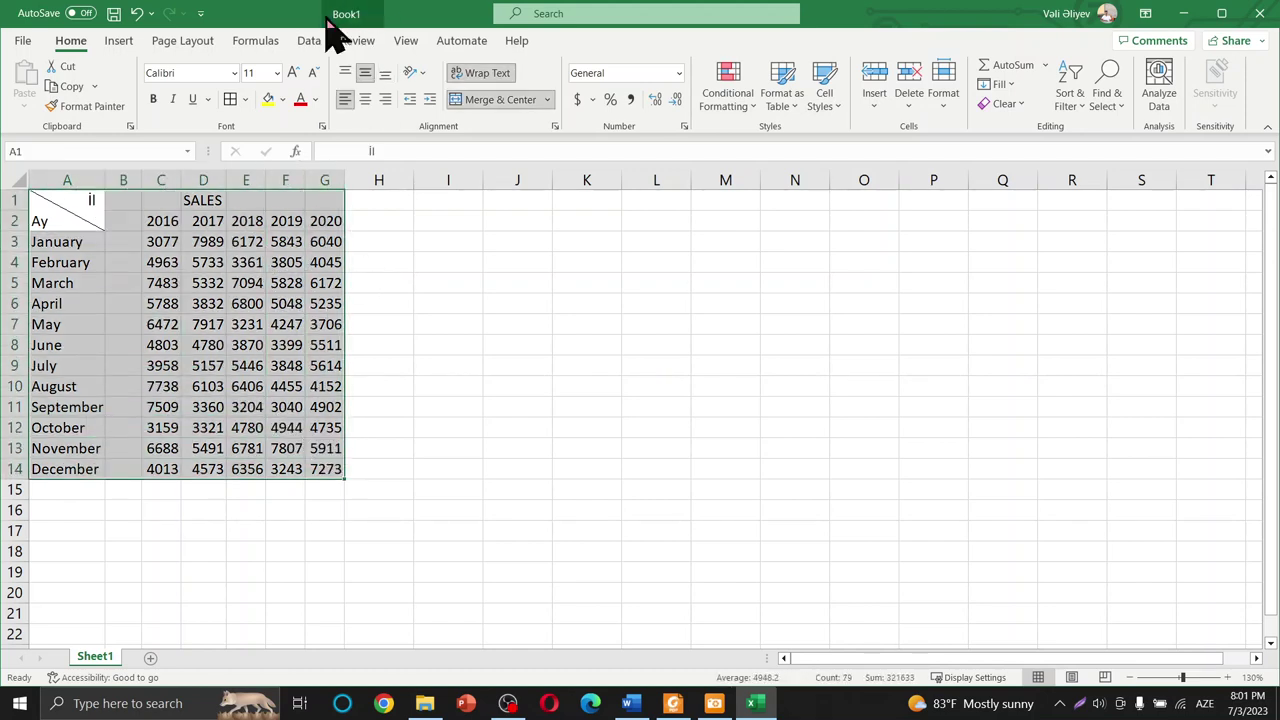
pyautogui.click(156, 100)
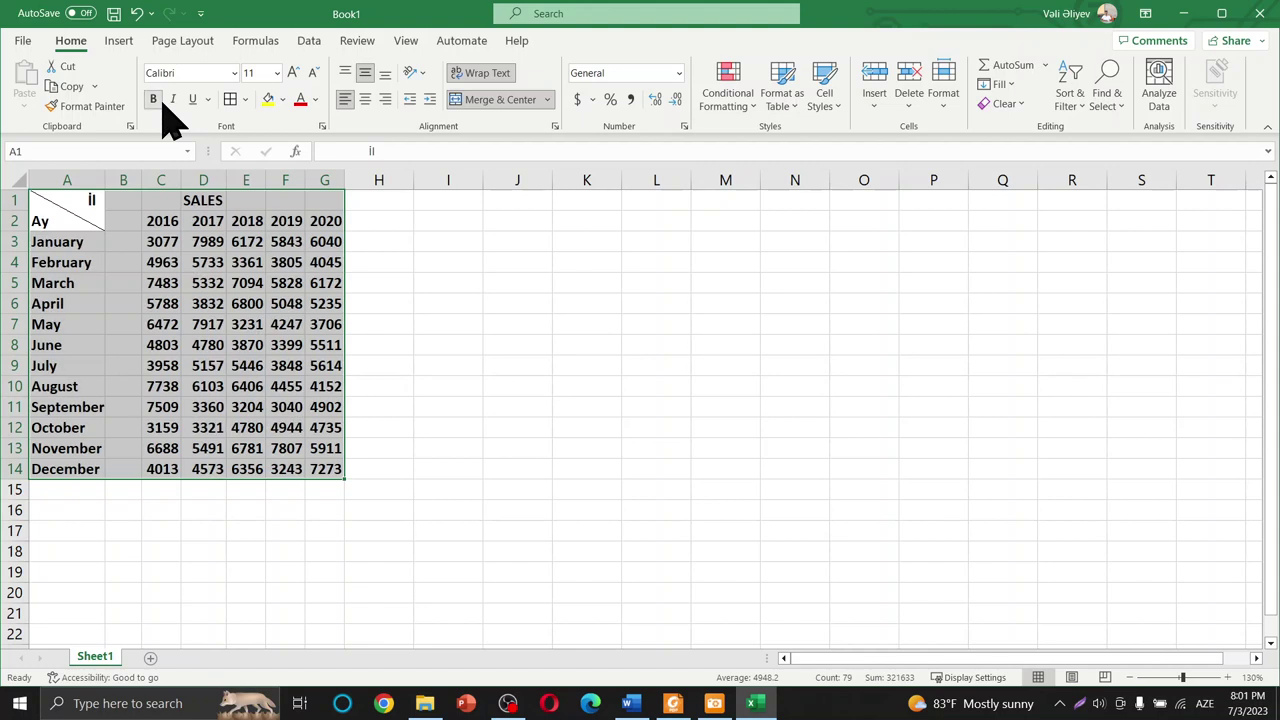
pyautogui.click(517, 368)
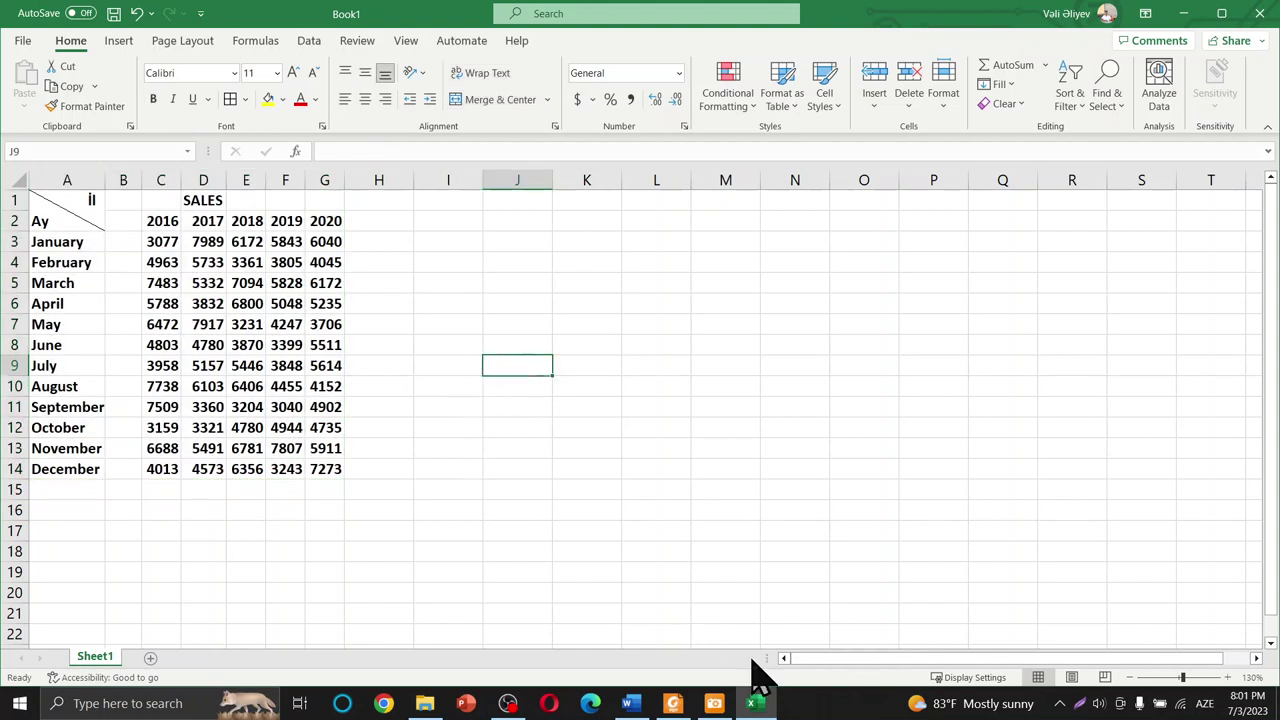
pyautogui.click(673, 703)
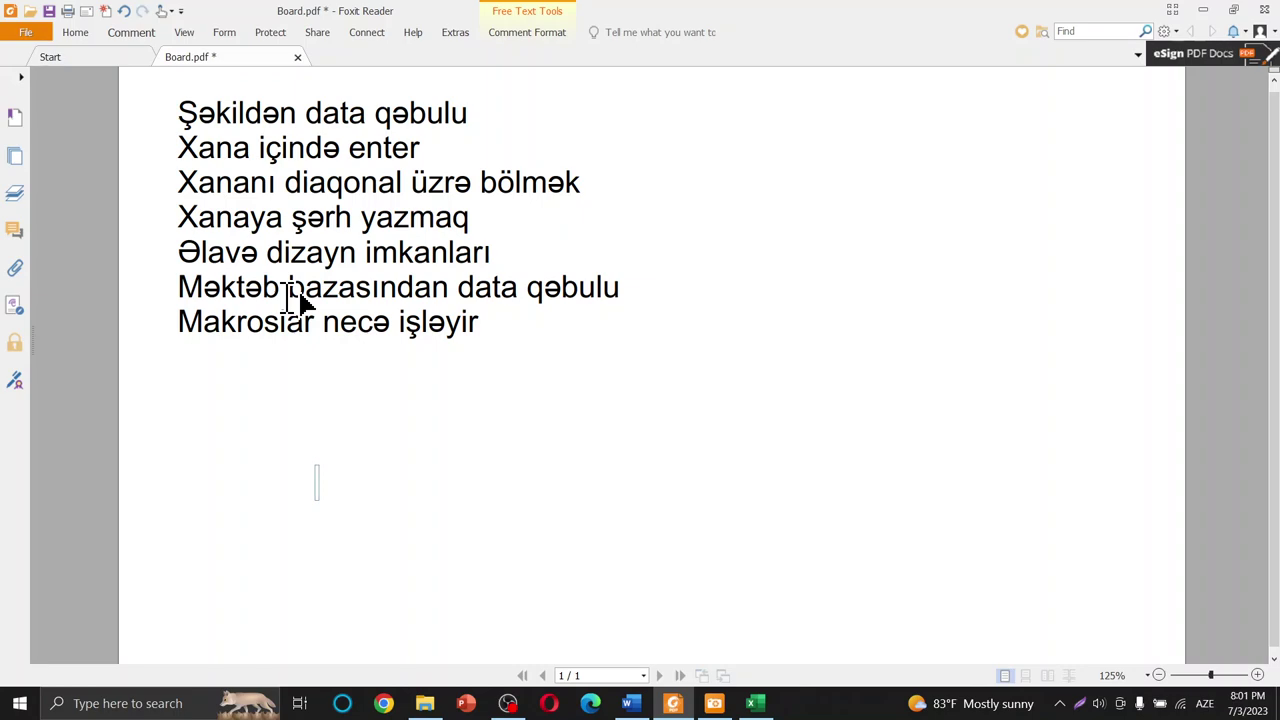
pyautogui.click(1203, 10)
pyautogui.click(368, 347)
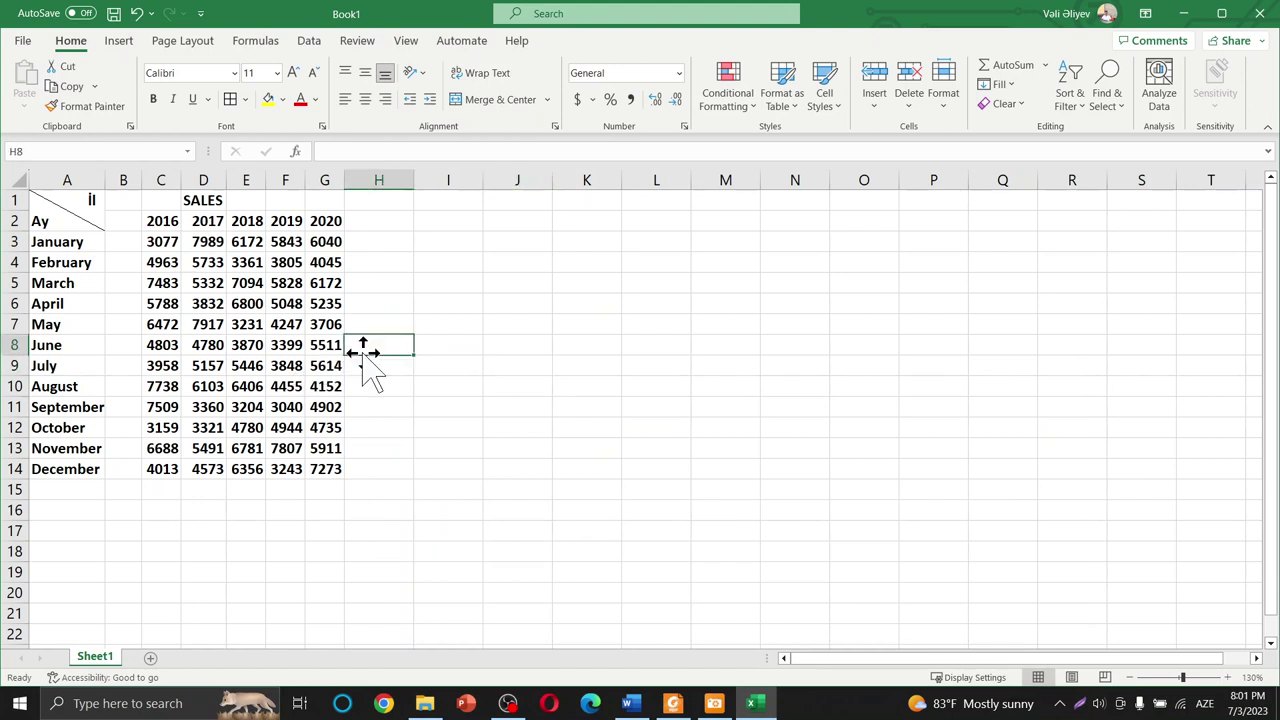
# Post a new comment reading 'Bura baxin!' on cell F7 (4247).
pyautogui.click(286, 325)
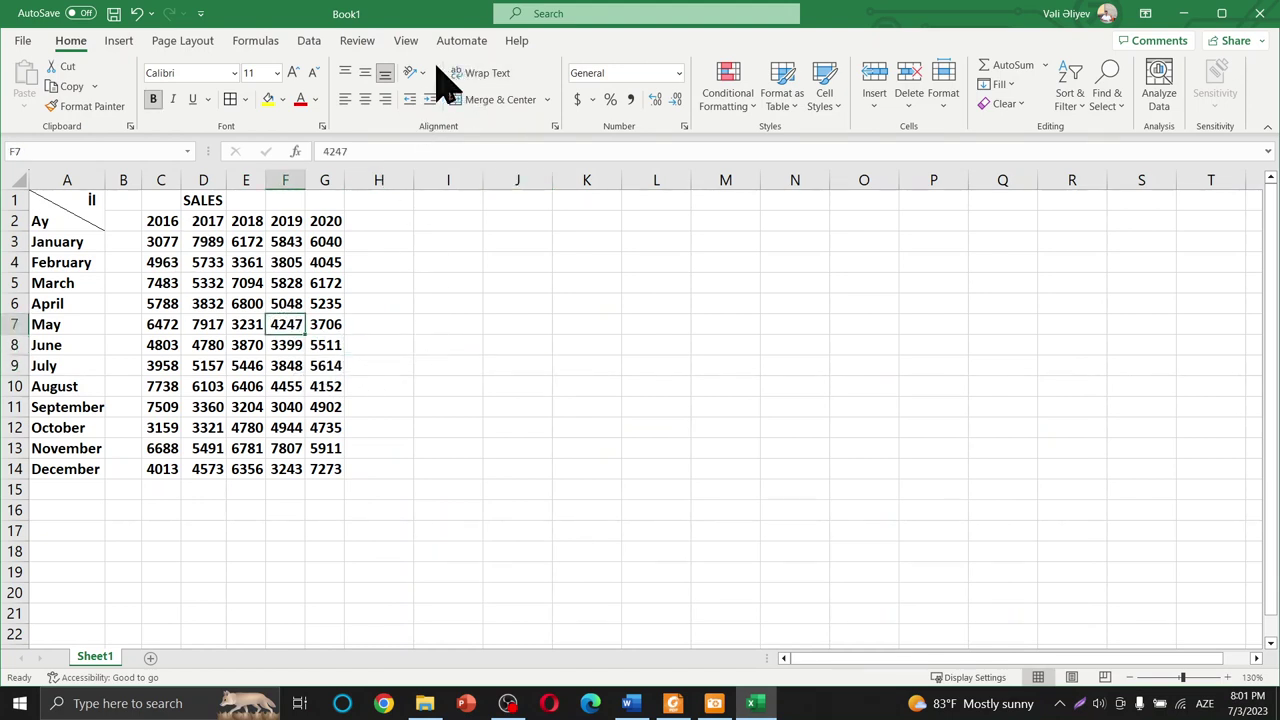
pyautogui.click(357, 42)
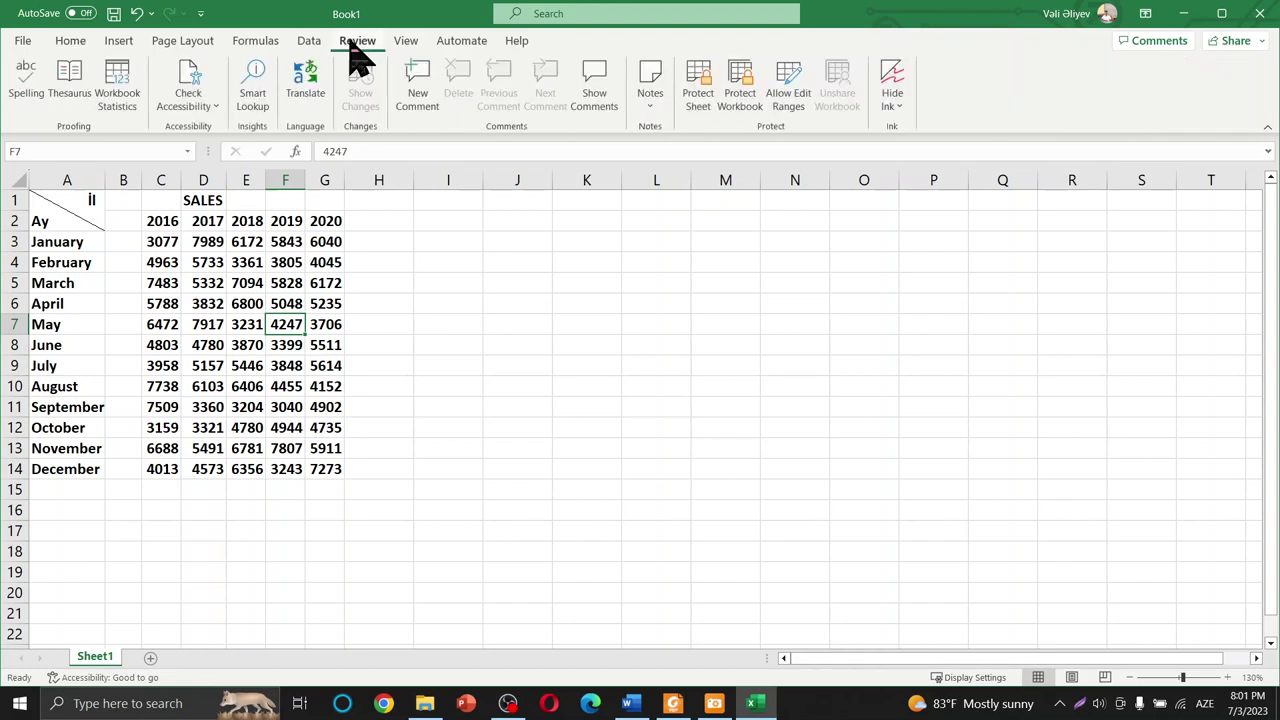
pyautogui.click(428, 112)
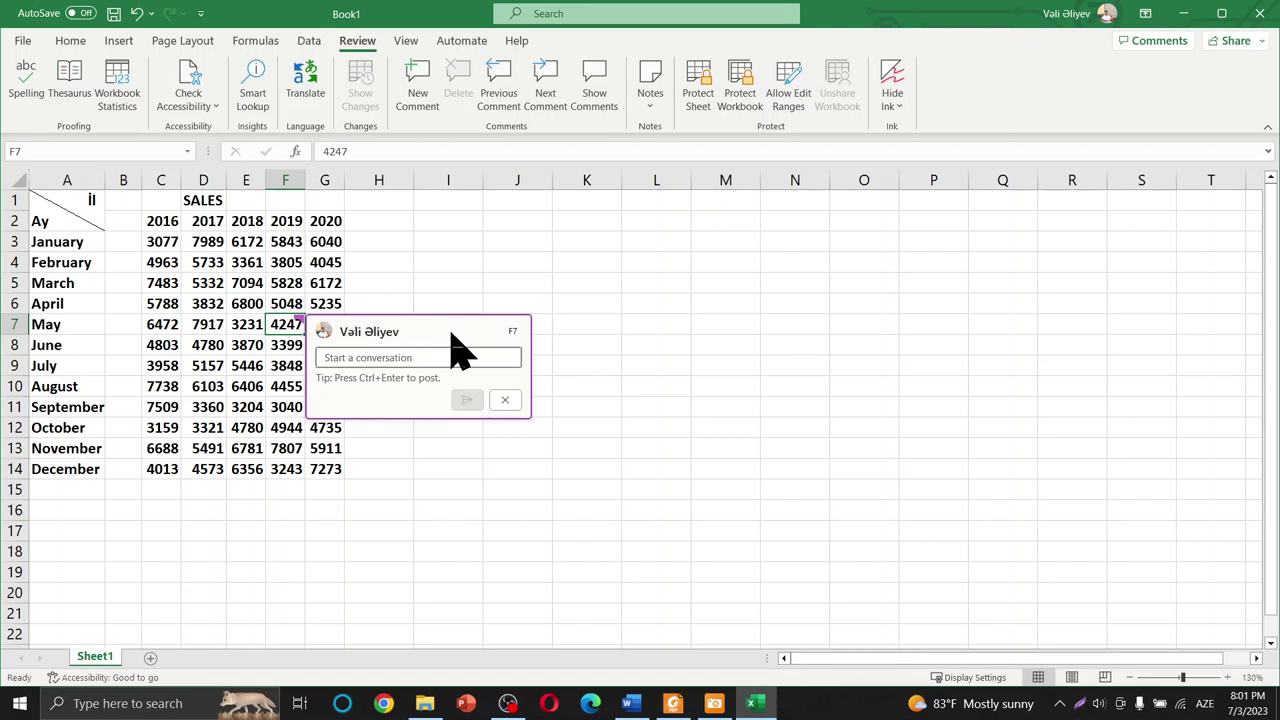
pyautogui.click(388, 352)
pyautogui.write('Bura baxin!')
pyautogui.click(466, 401)
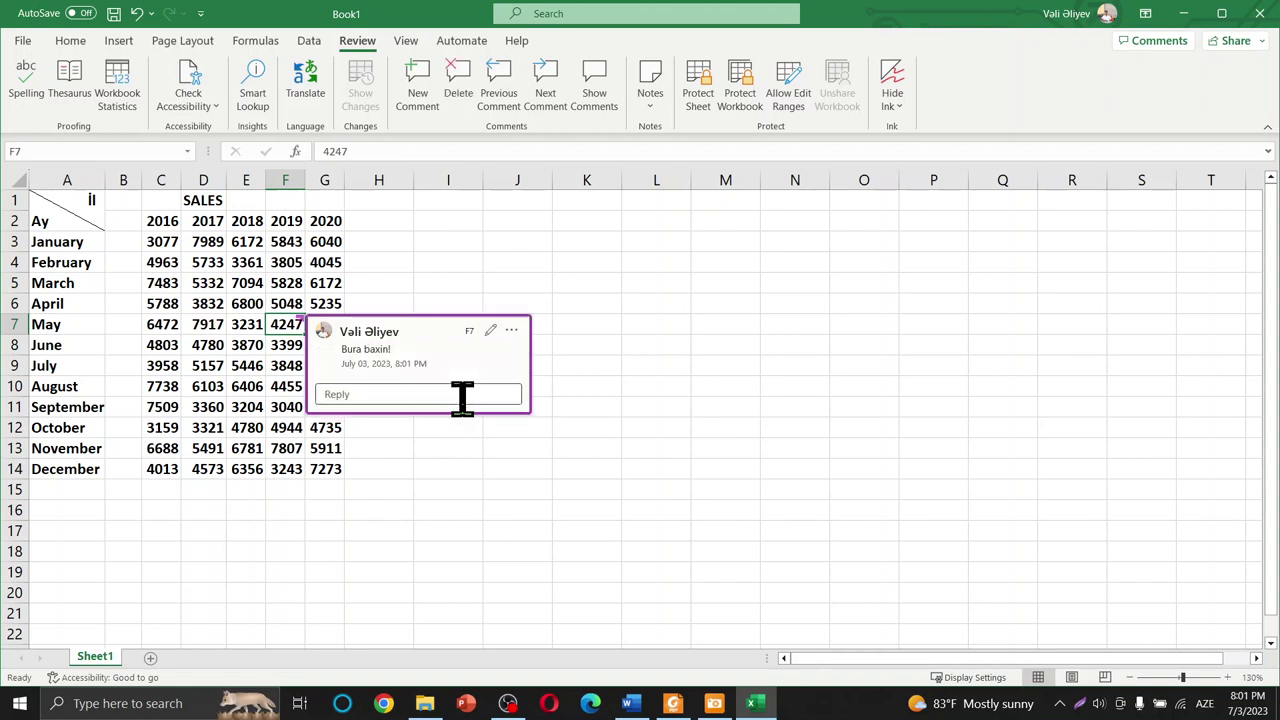
pyautogui.click(605, 348)
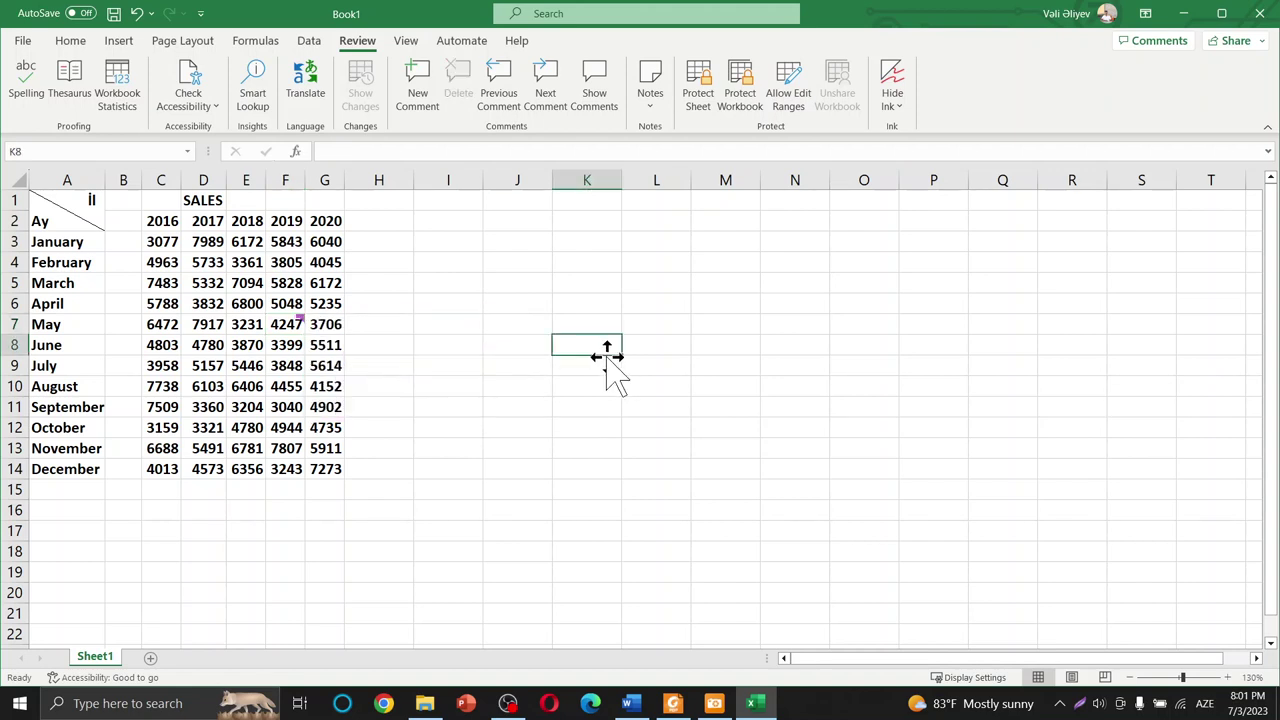
pyautogui.click(295, 320)
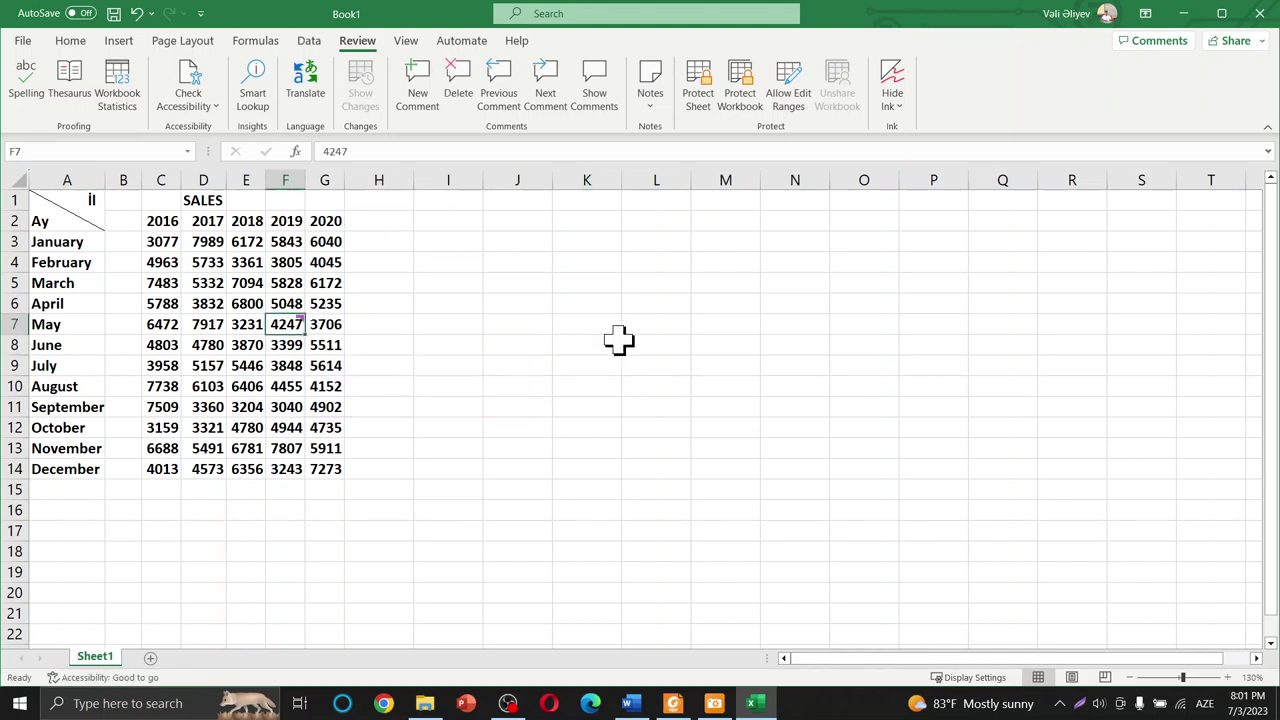
# Attach an empty new note to G8, then bring Board.pdf's topic list forward.
pyautogui.rightClick(322, 348)
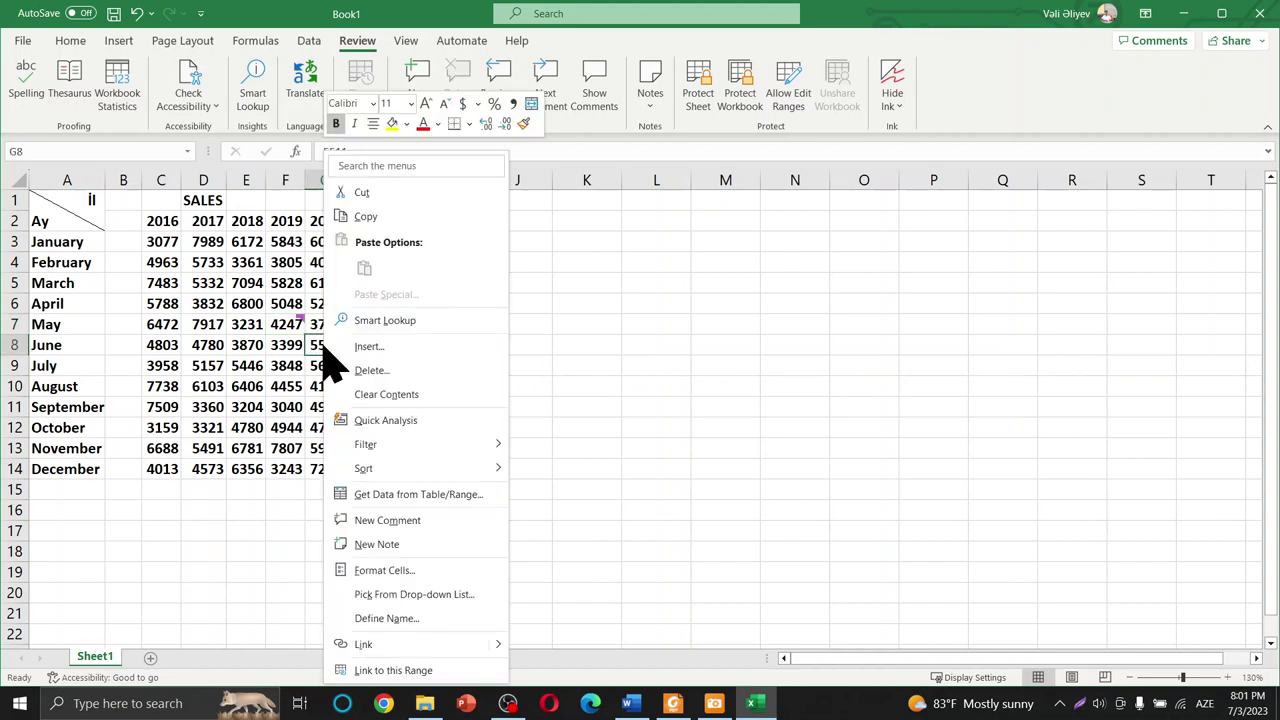
pyautogui.click(424, 546)
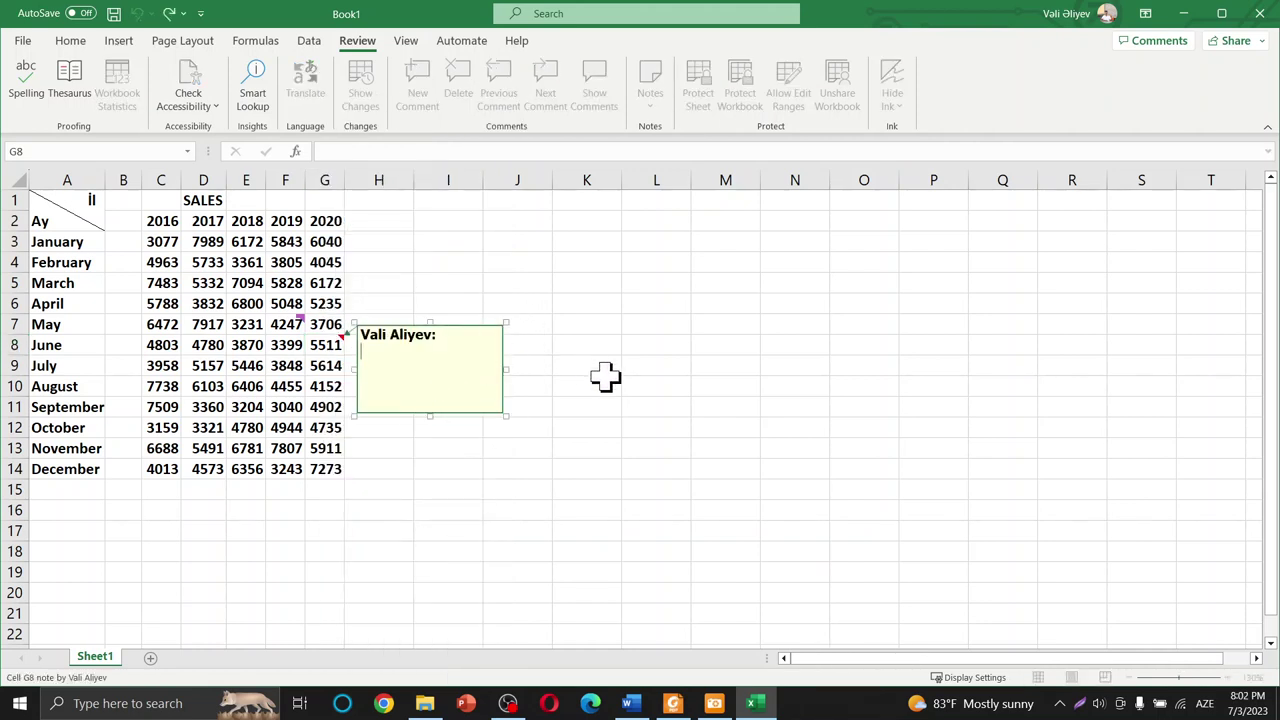
pyautogui.click(674, 704)
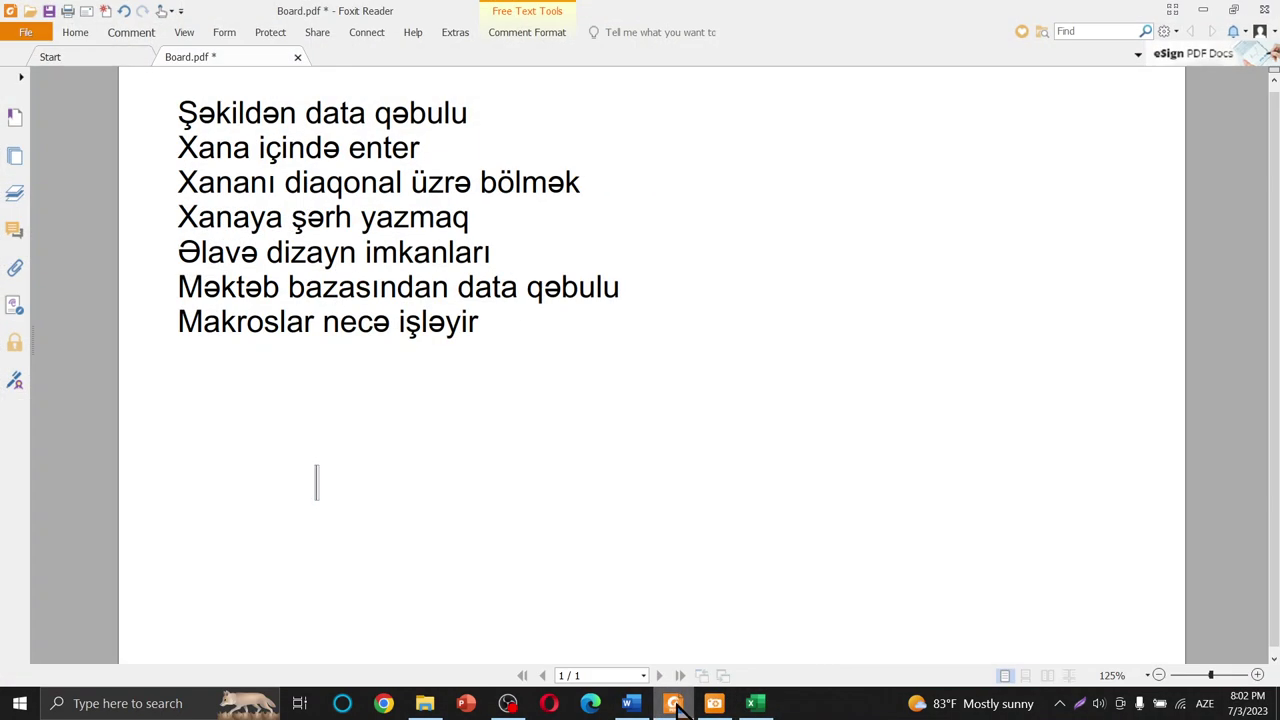
# Minimise Board.pdf to return to the Excel workbook.
pyautogui.click(677, 704)
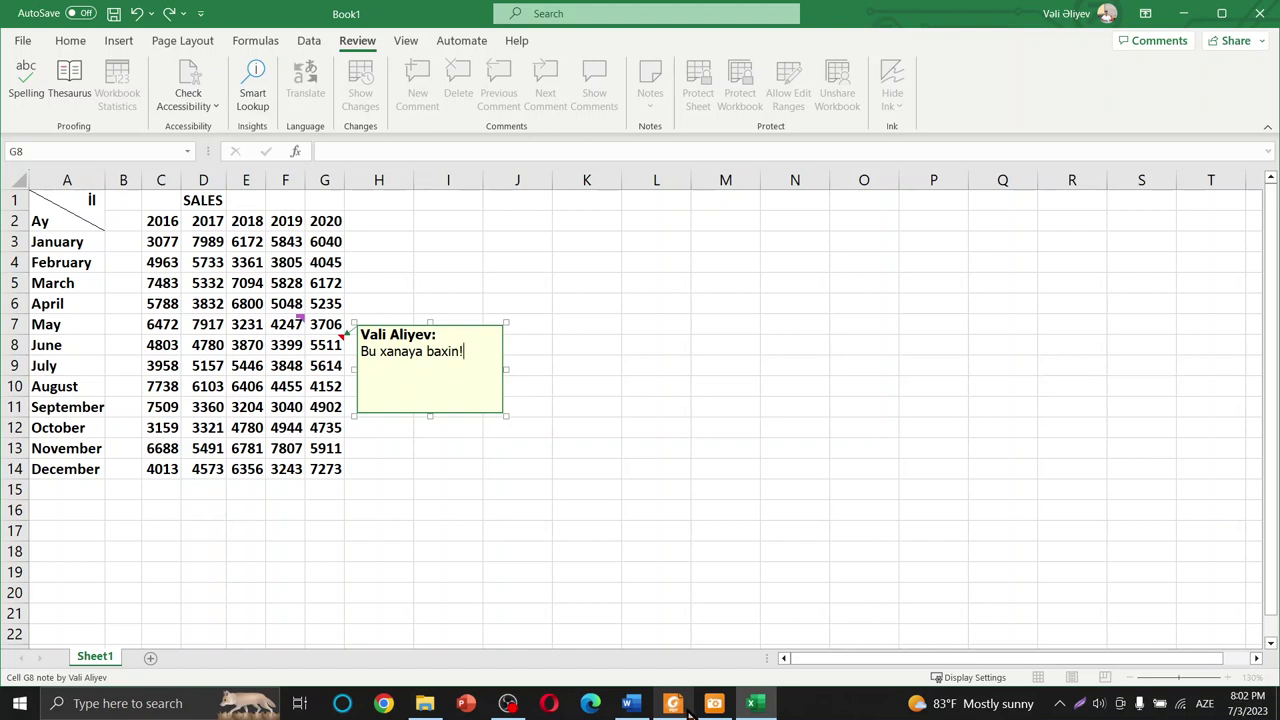
# Shrink the 'Bu xanaya baxin!' note to fit and move it up-right near column J.
pyautogui.click(632, 551)
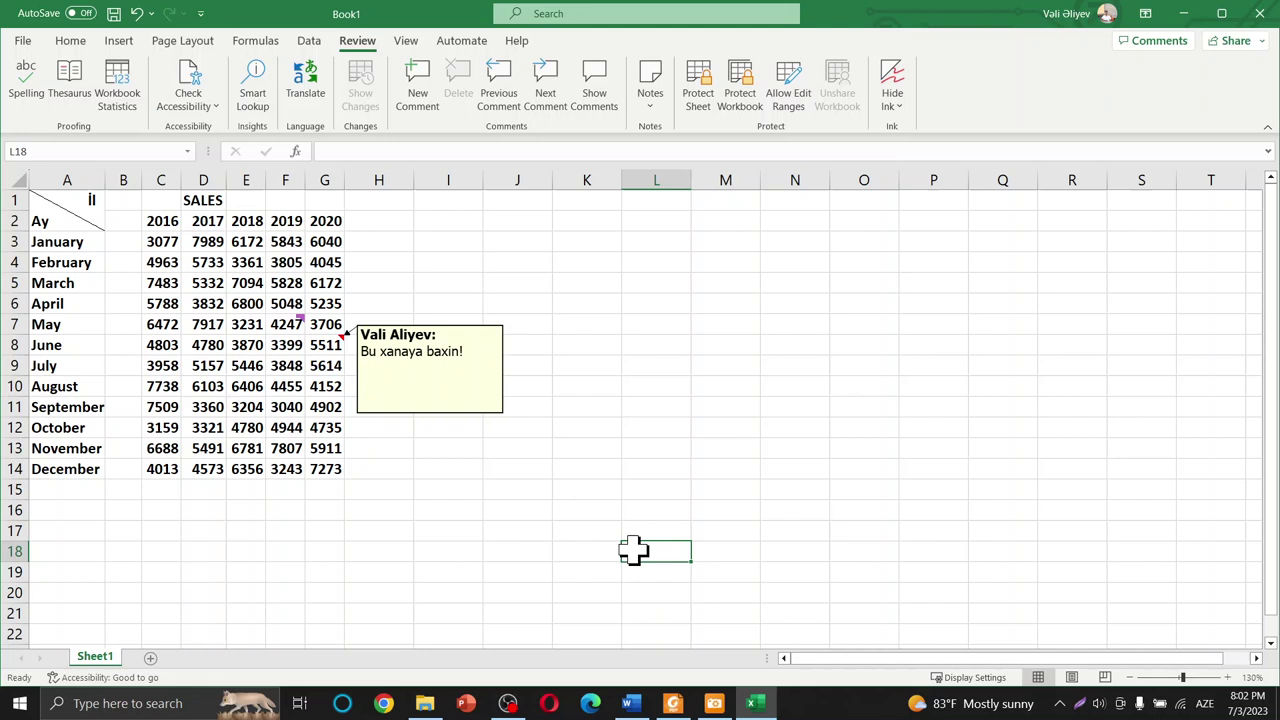
pyautogui.click(436, 397)
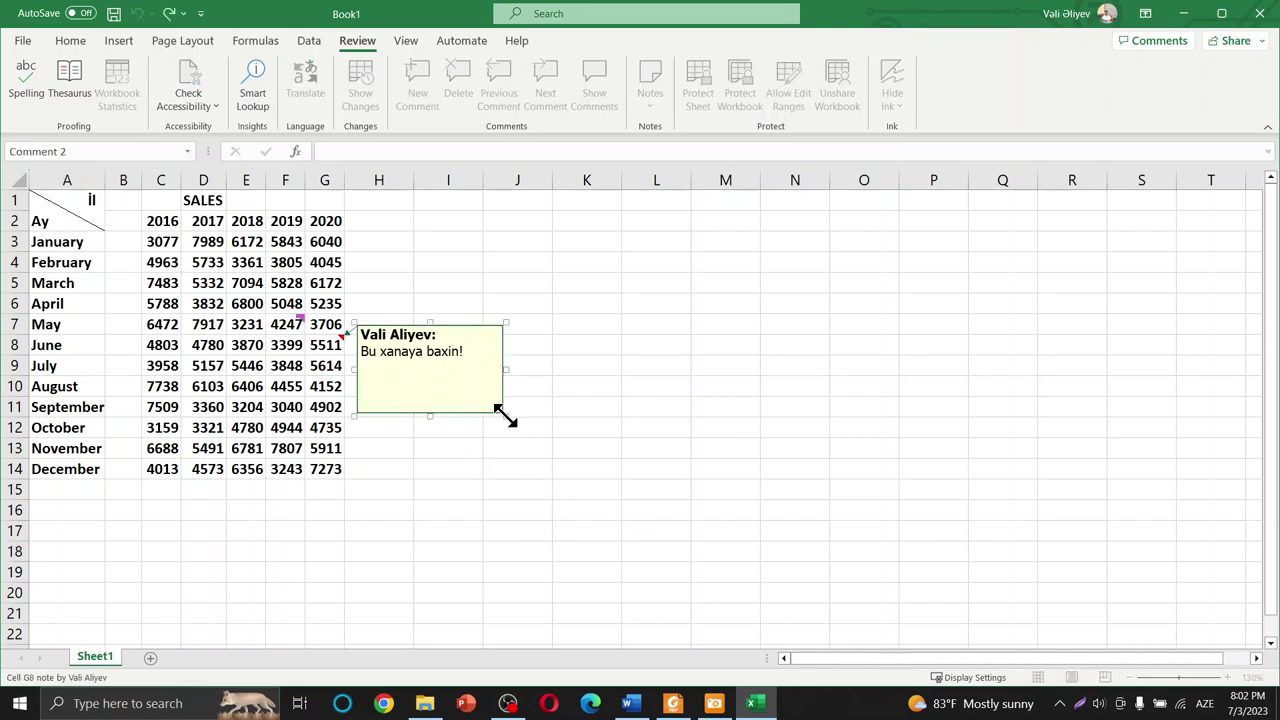
pyautogui.moveTo(505, 415); pyautogui.dragTo(478, 360)
pyautogui.click(537, 390)
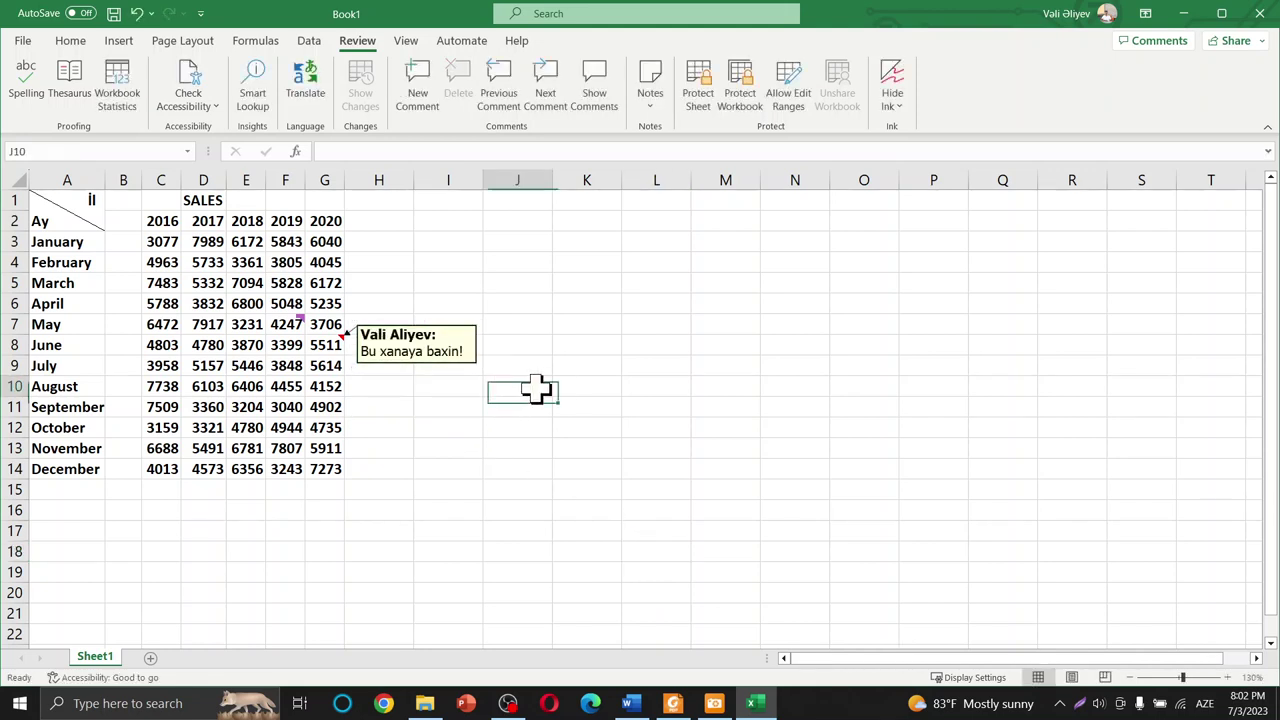
pyautogui.click(450, 346)
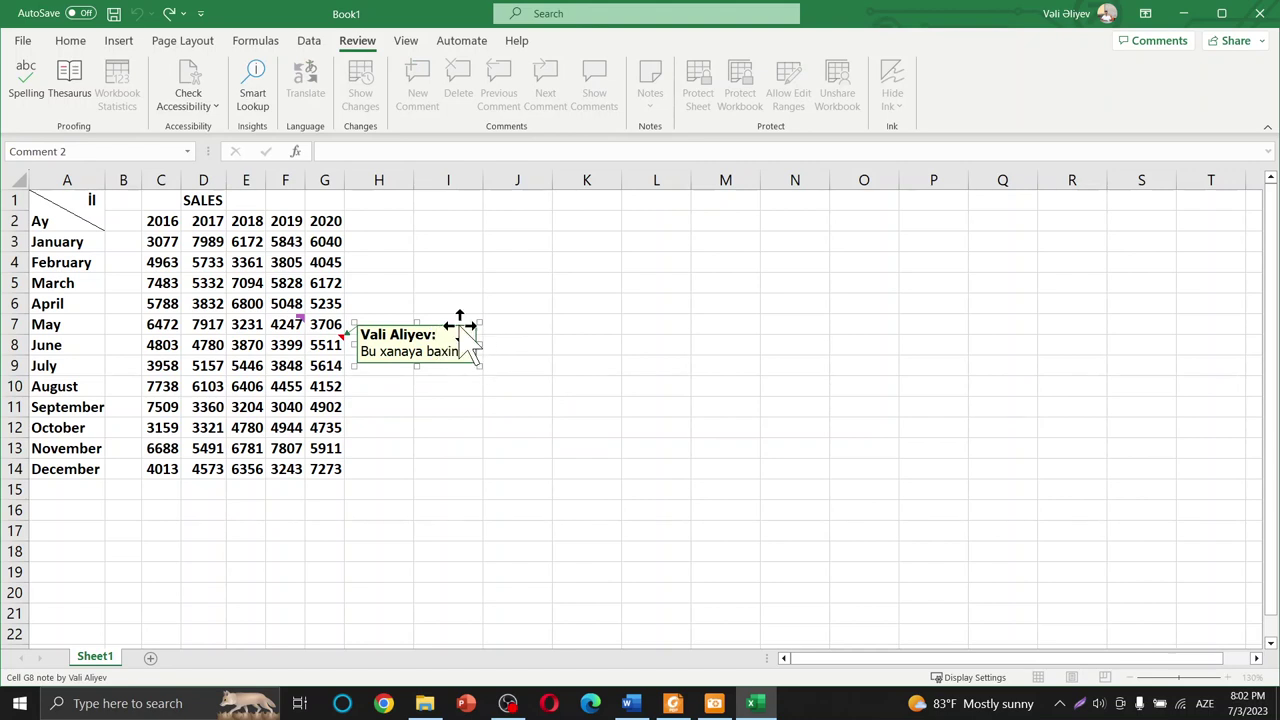
pyautogui.moveTo(462, 327); pyautogui.dragTo(610, 208)
pyautogui.click(487, 312)
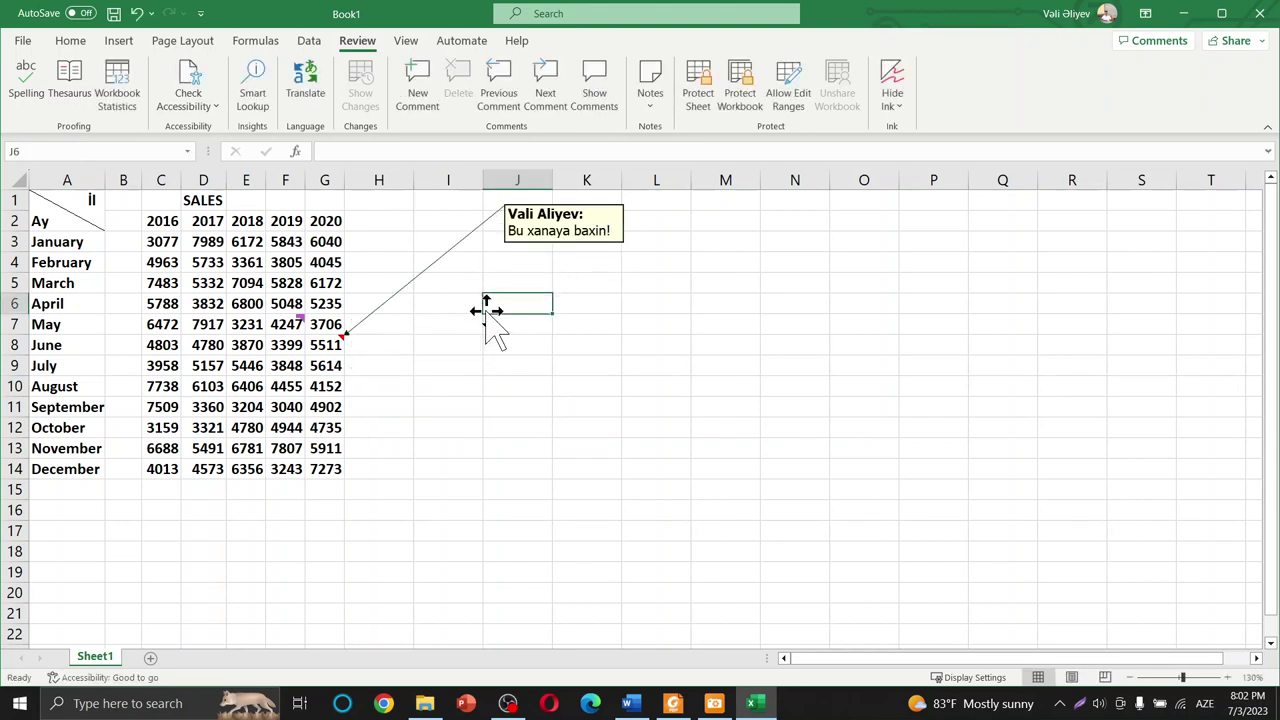
pyautogui.click(336, 329)
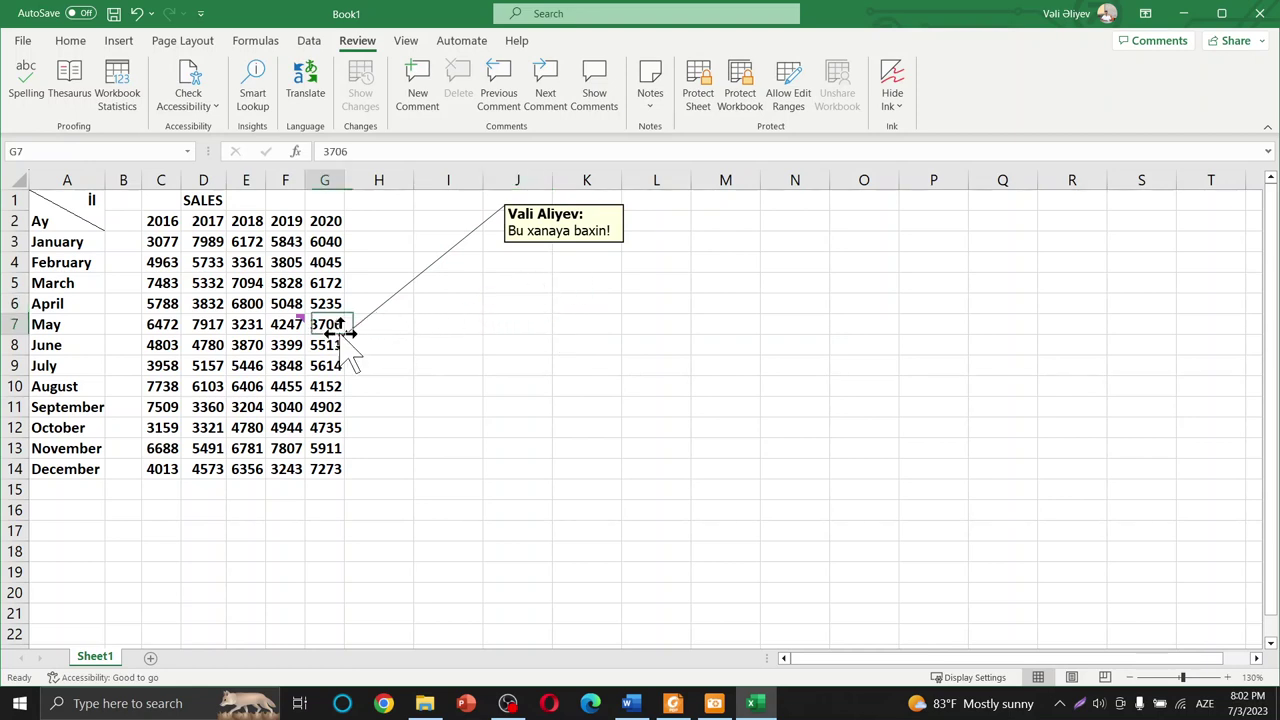
pyautogui.click(416, 350)
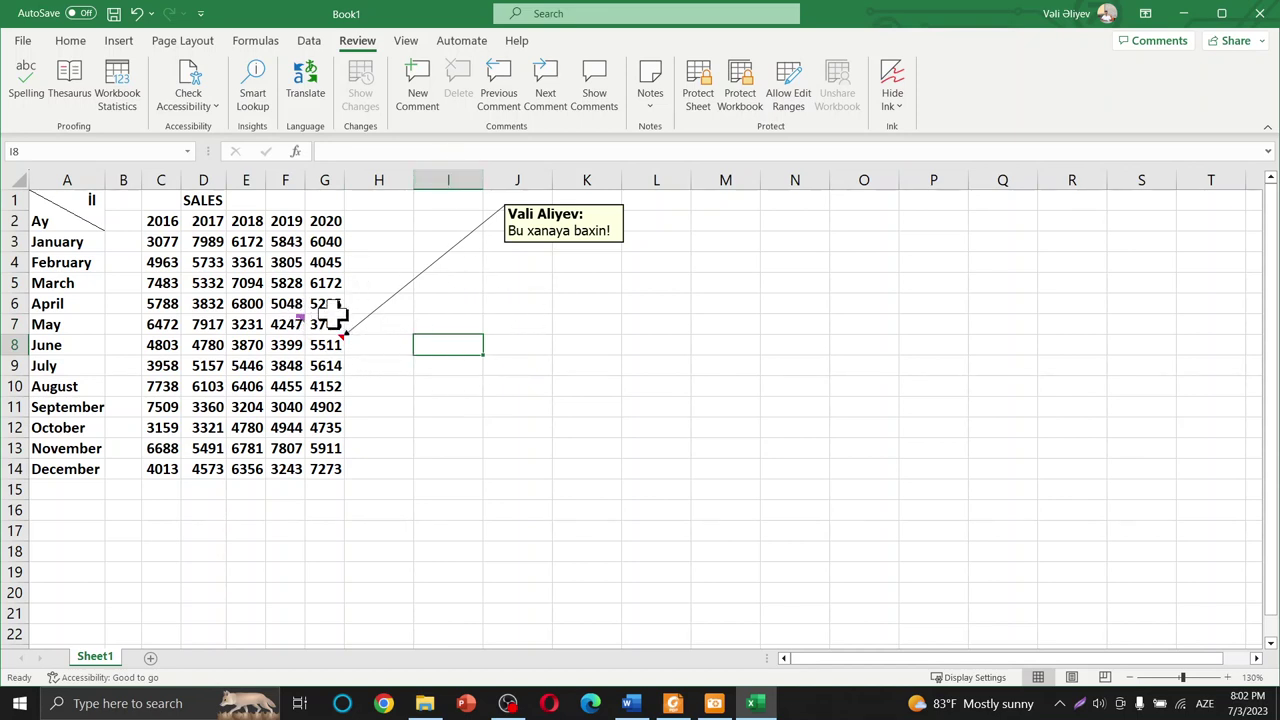
pyautogui.rightClick(320, 407)
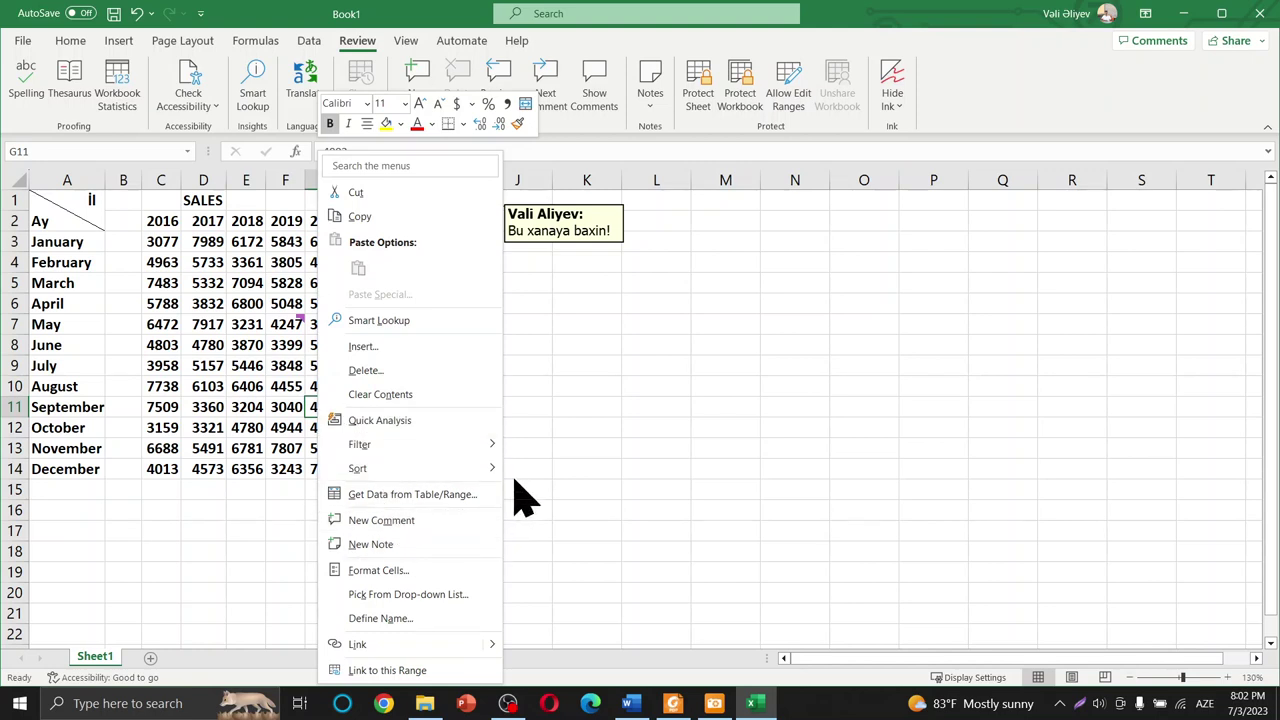
pyautogui.click(562, 425)
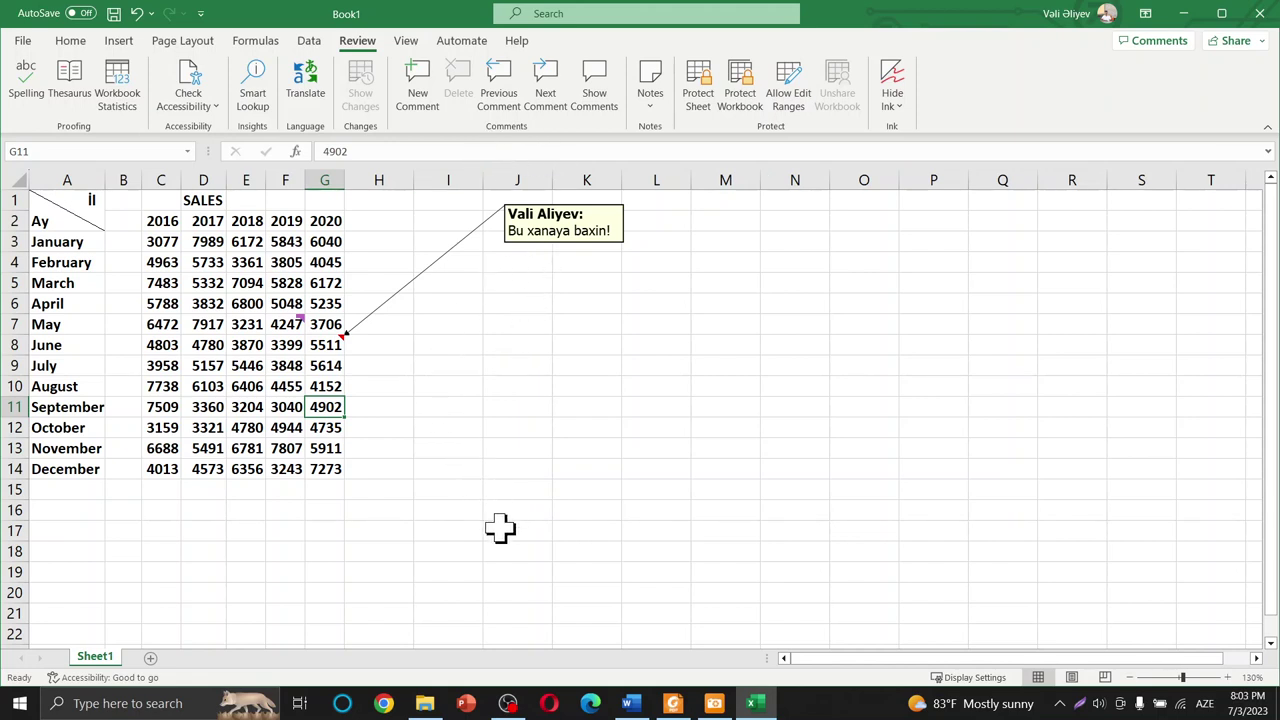
pyautogui.click(673, 703)
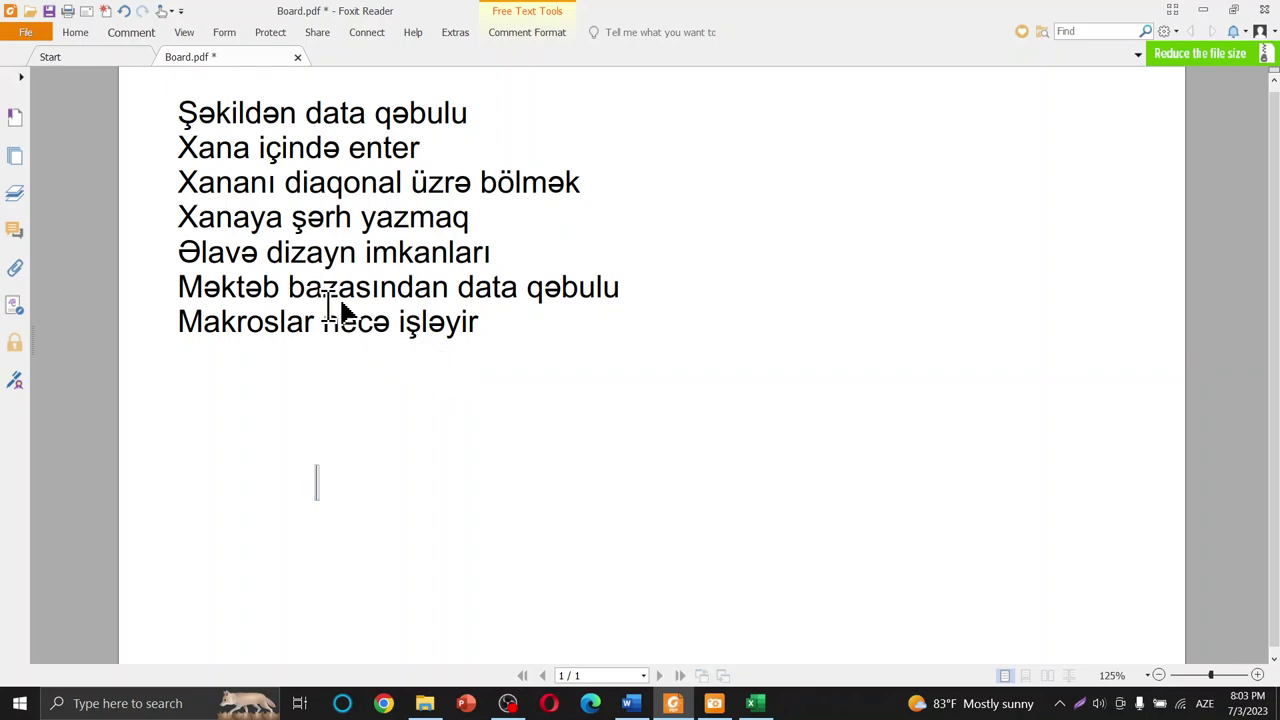
pyautogui.click(1205, 10)
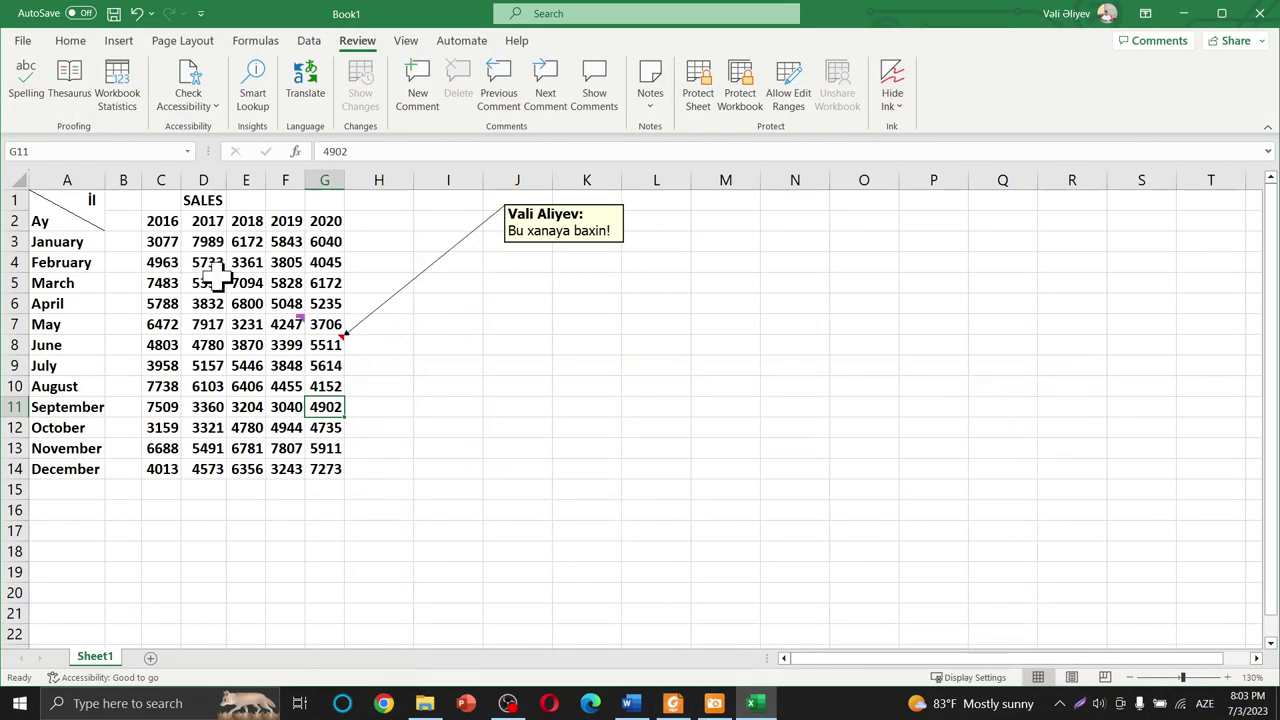
# Merge and centre B1:G1 so SALES spans the year columns.
pyautogui.moveTo(62, 205); pyautogui.dragTo(322, 459)
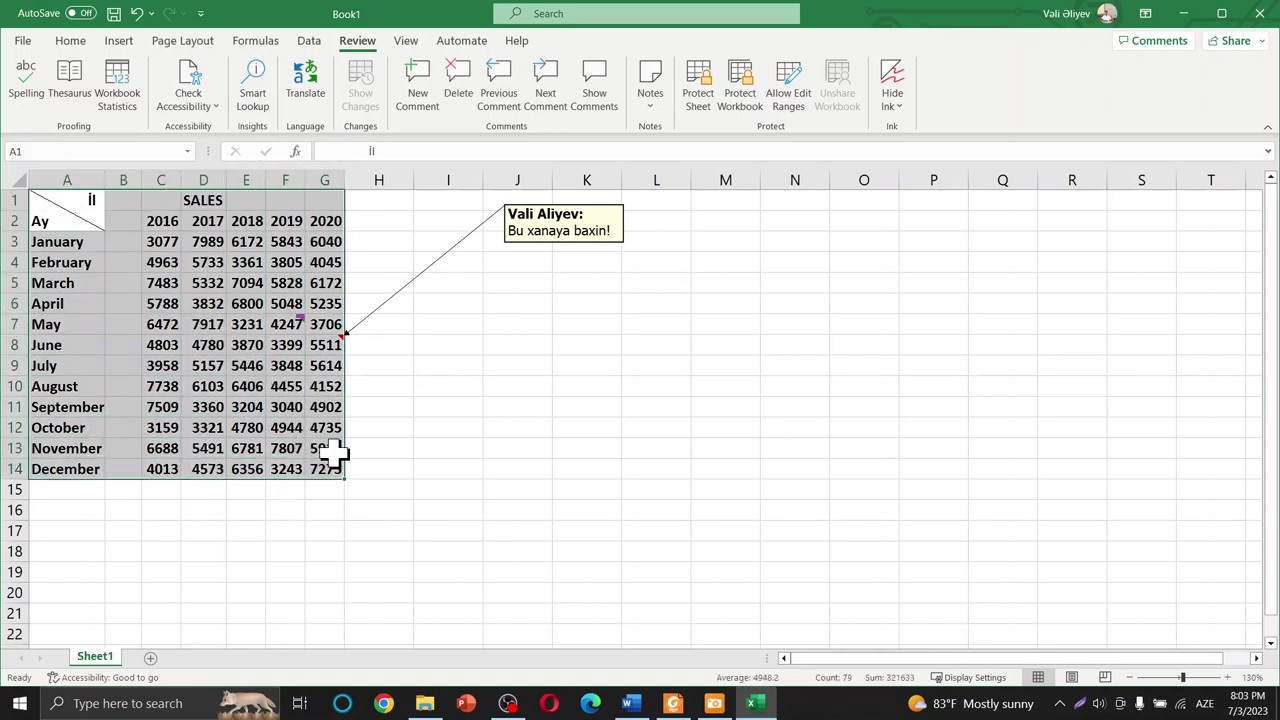
pyautogui.click(455, 390)
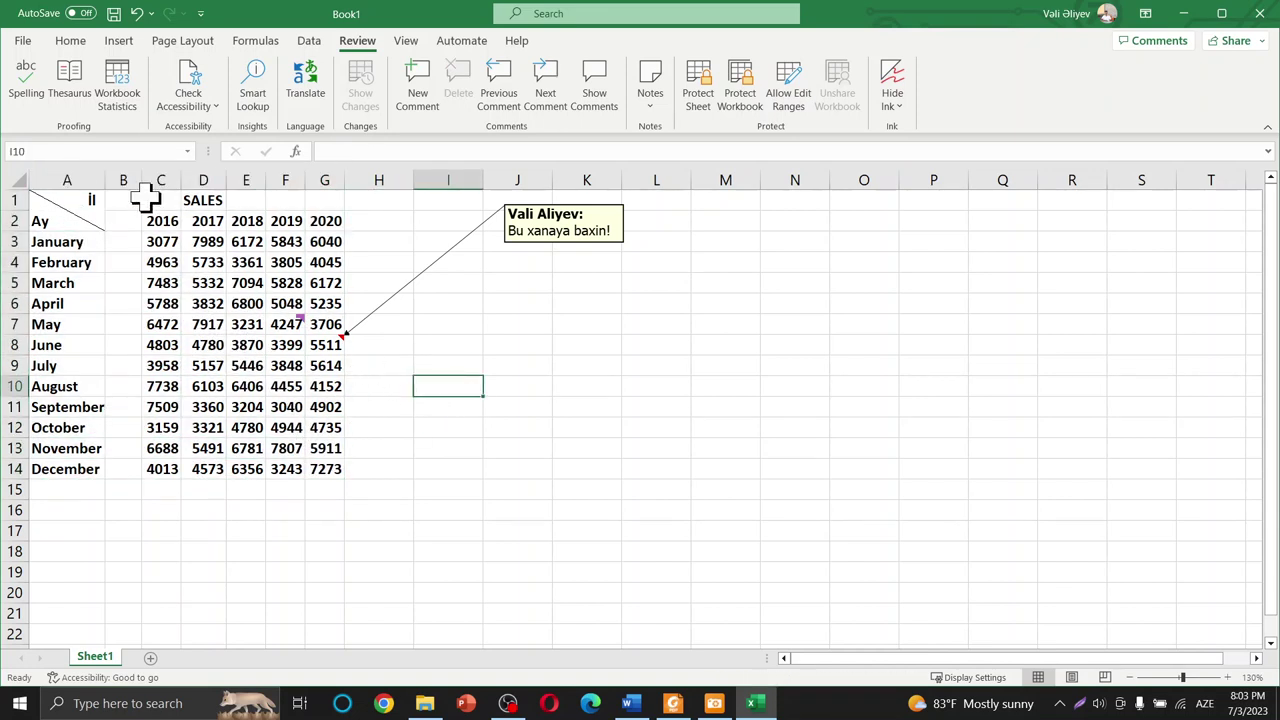
pyautogui.moveTo(120, 199); pyautogui.dragTo(324, 199)
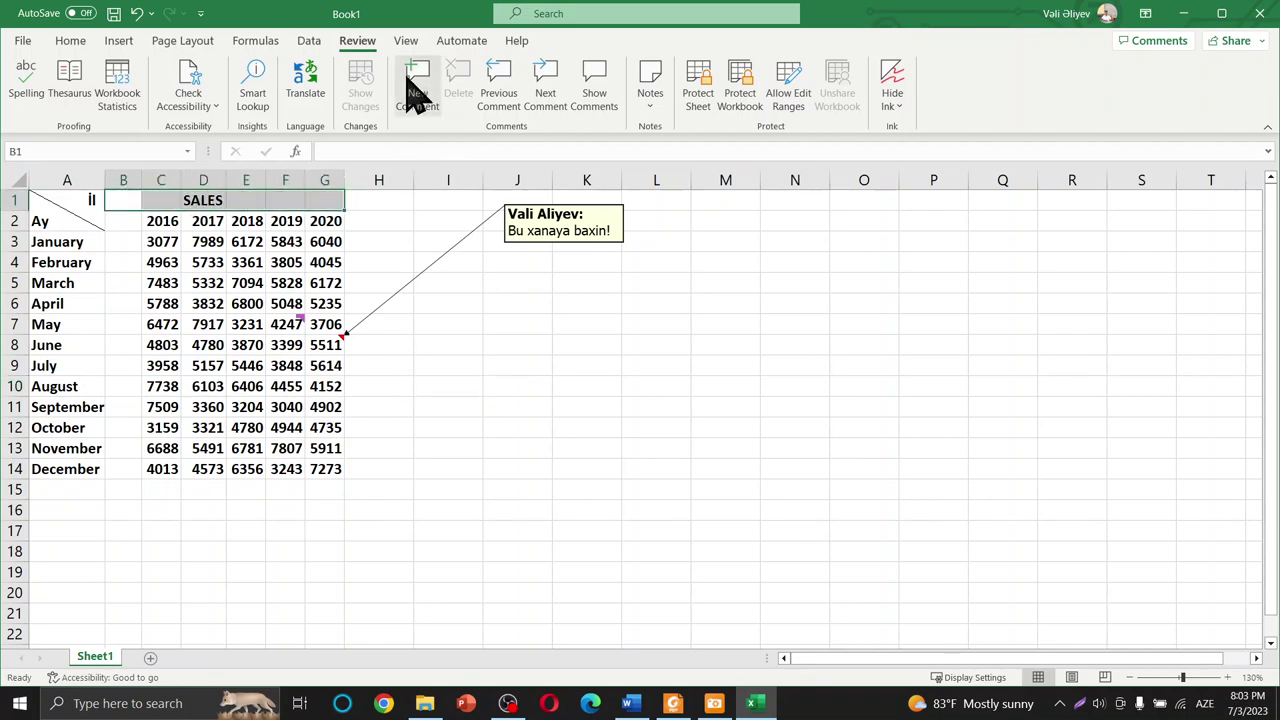
pyautogui.click(70, 41)
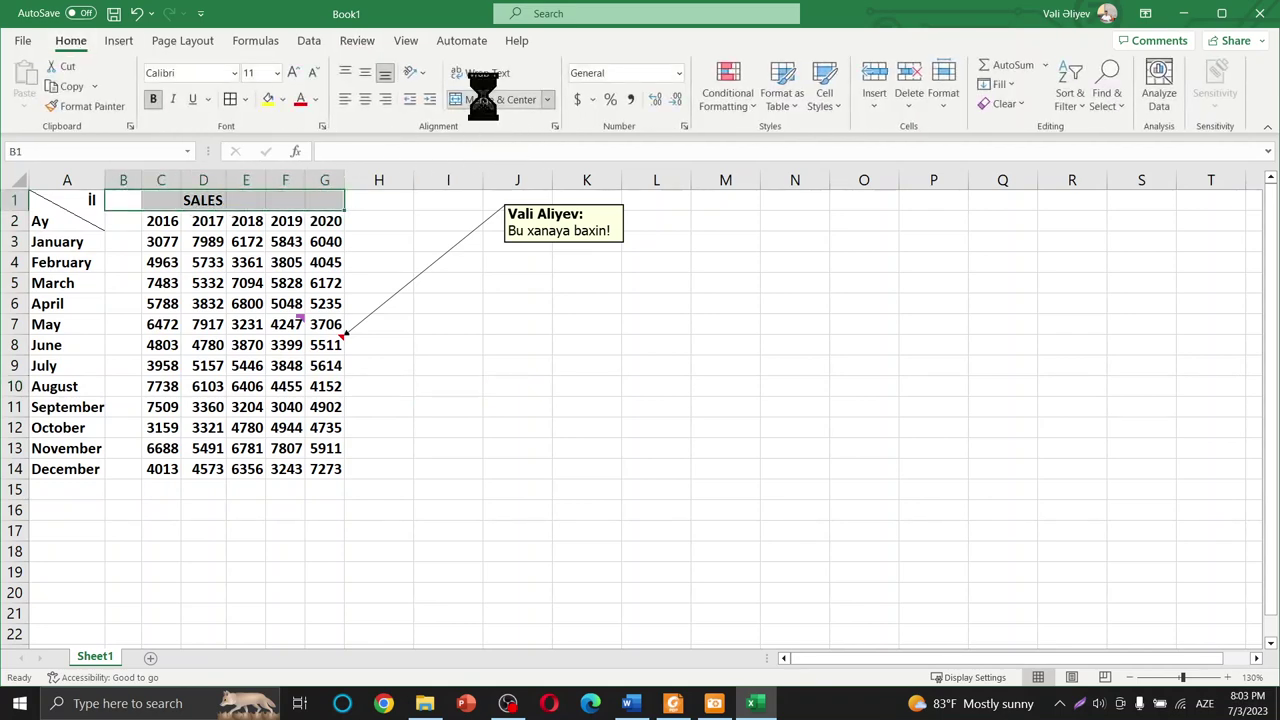
pyautogui.click(400, 223)
pyautogui.click(277, 200)
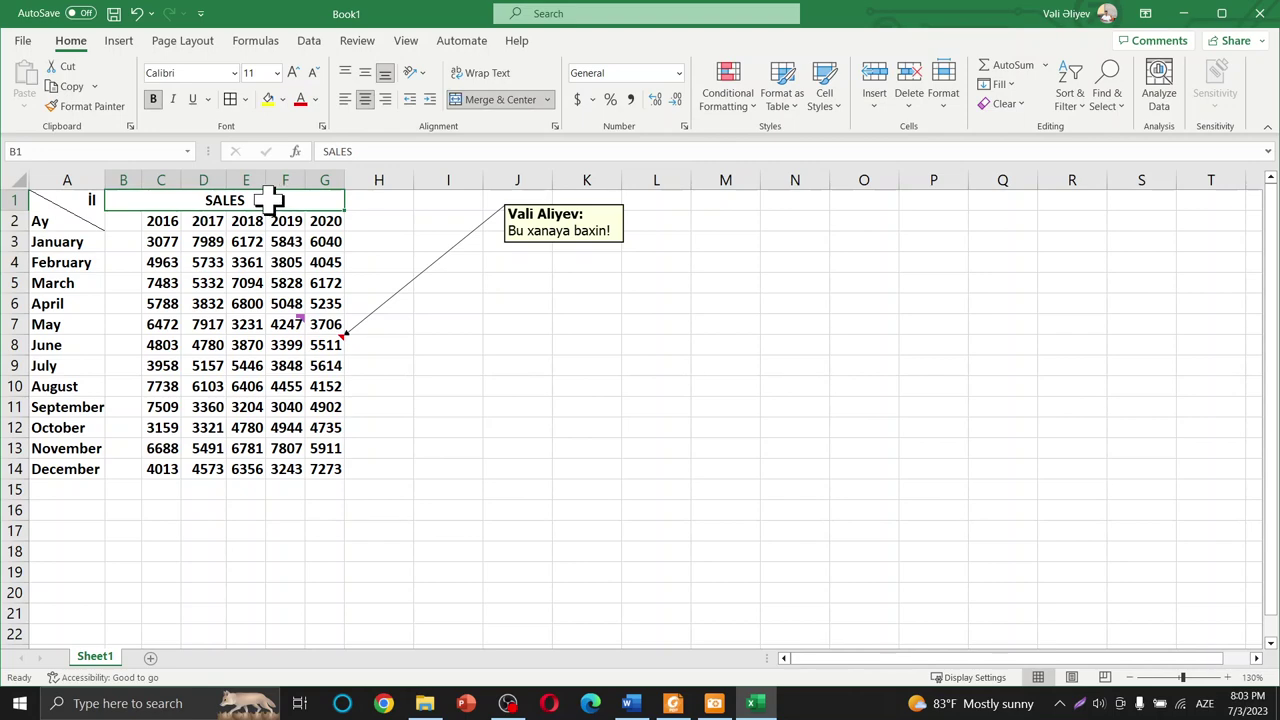
pyautogui.click(826, 100)
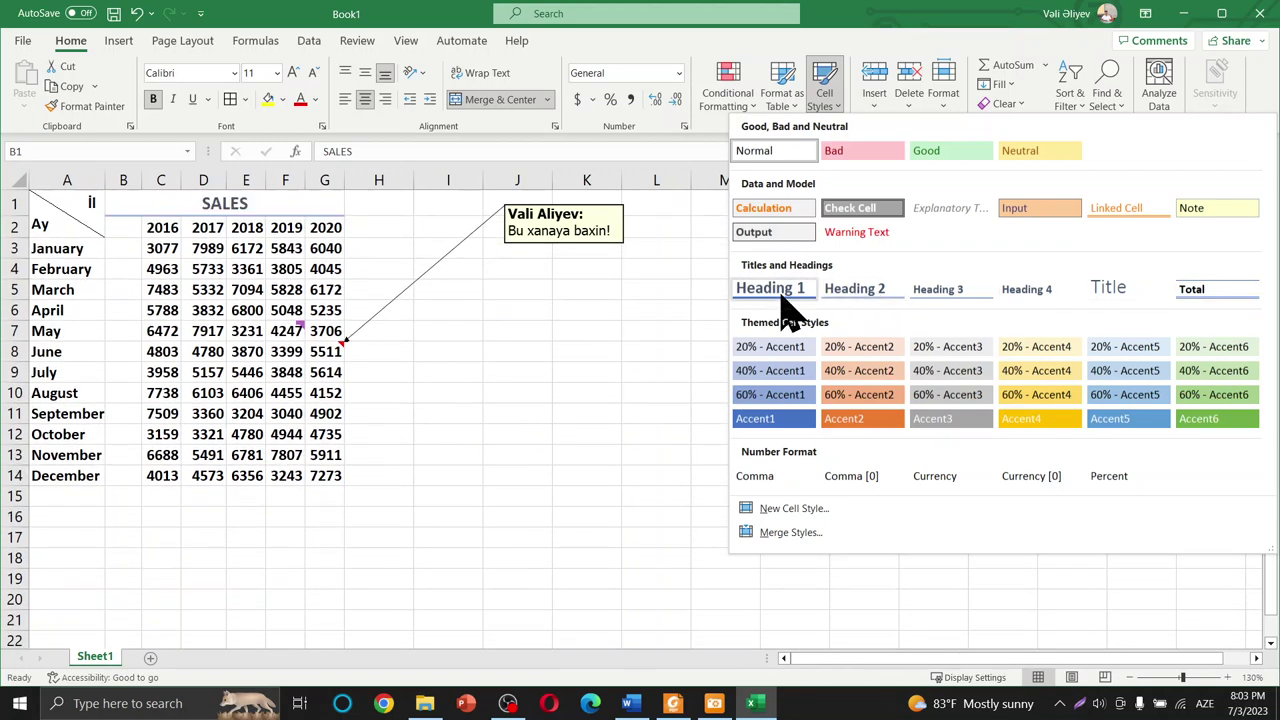
# Style SALES as Heading 1 and the January–December cells A3:A14 as Output.
pyautogui.click(779, 294)
pyautogui.moveTo(90, 257); pyautogui.dragTo(62, 477)
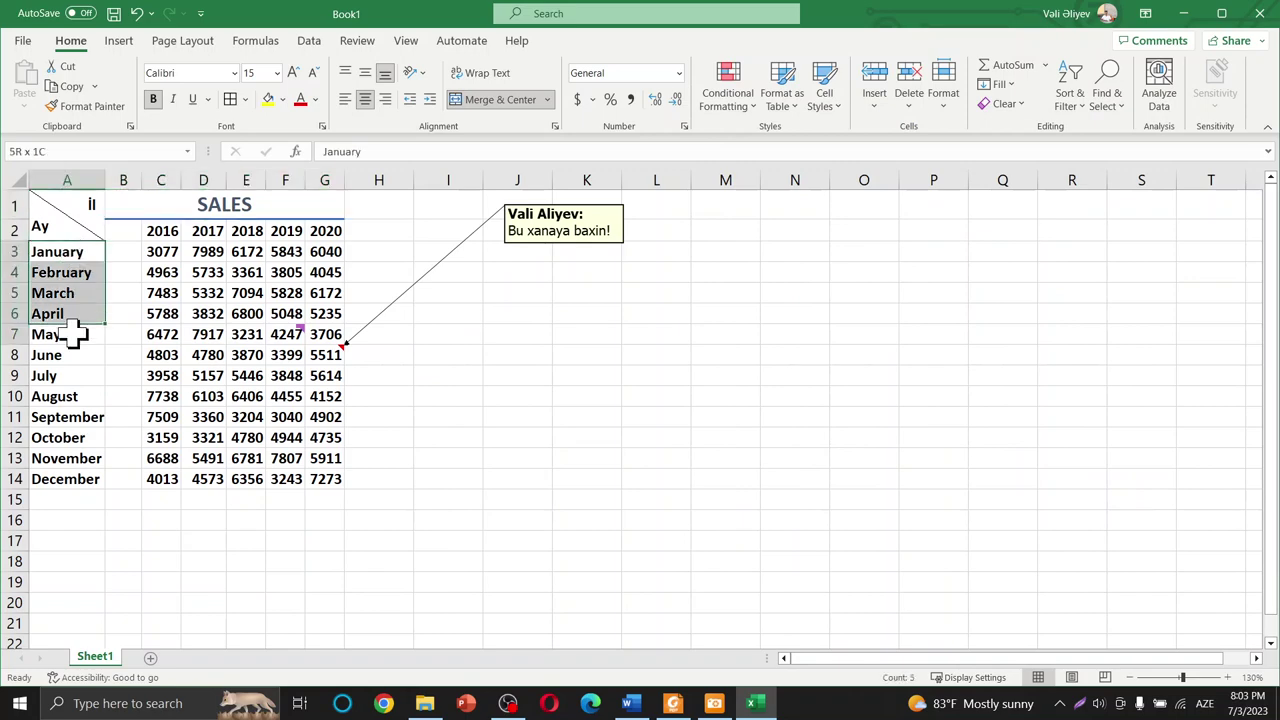
pyautogui.click(824, 95)
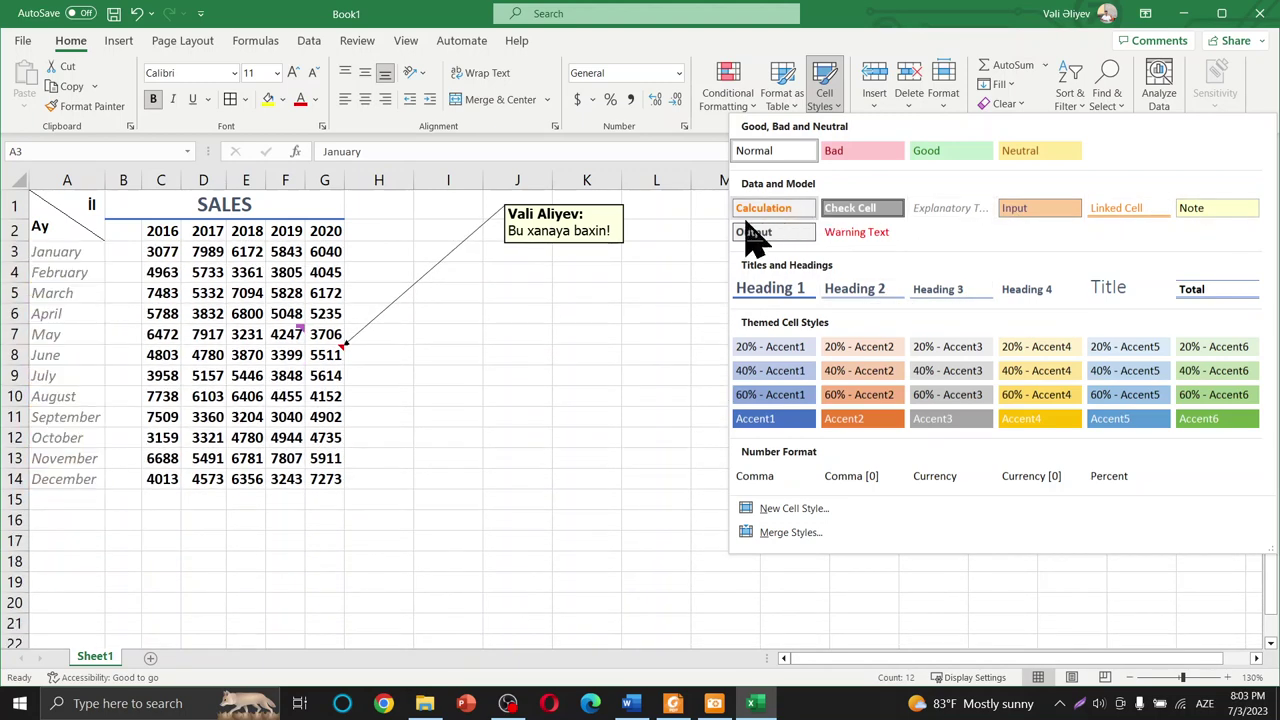
pyautogui.click(712, 236)
pyautogui.click(434, 258)
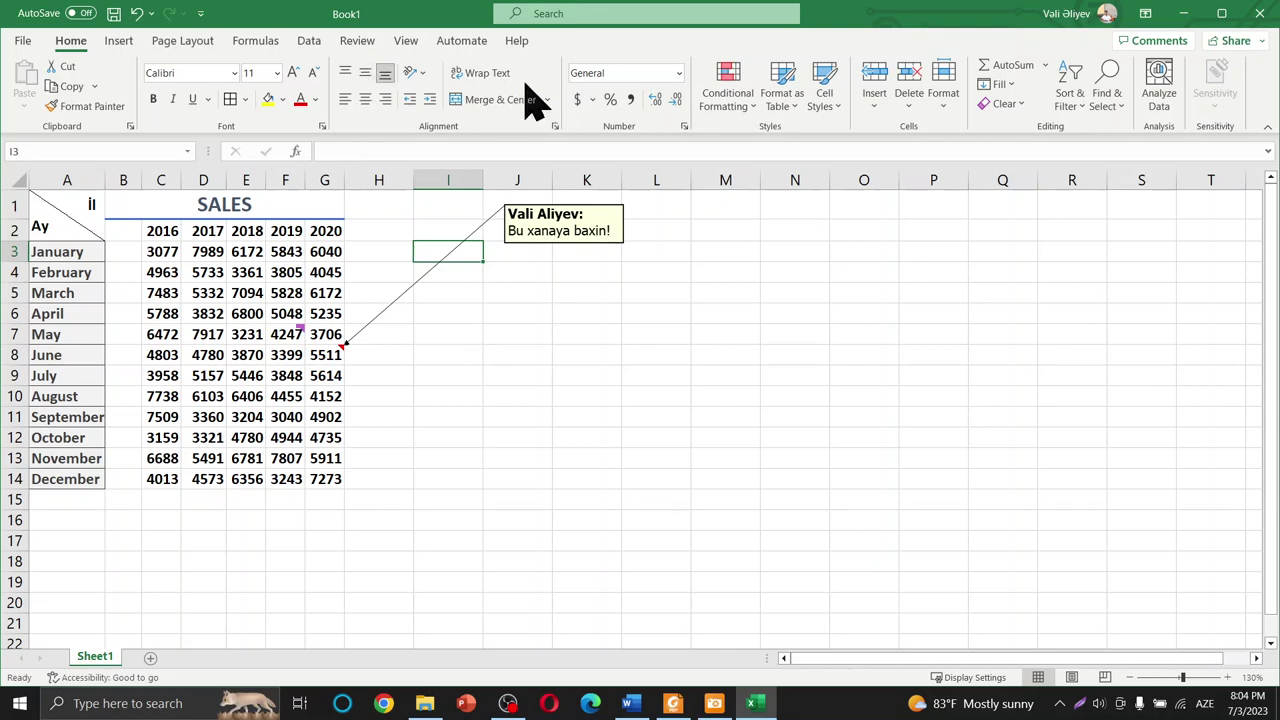
# Apply the Dividend theme to the workbook and select columns B through G.
pyautogui.click(170, 40)
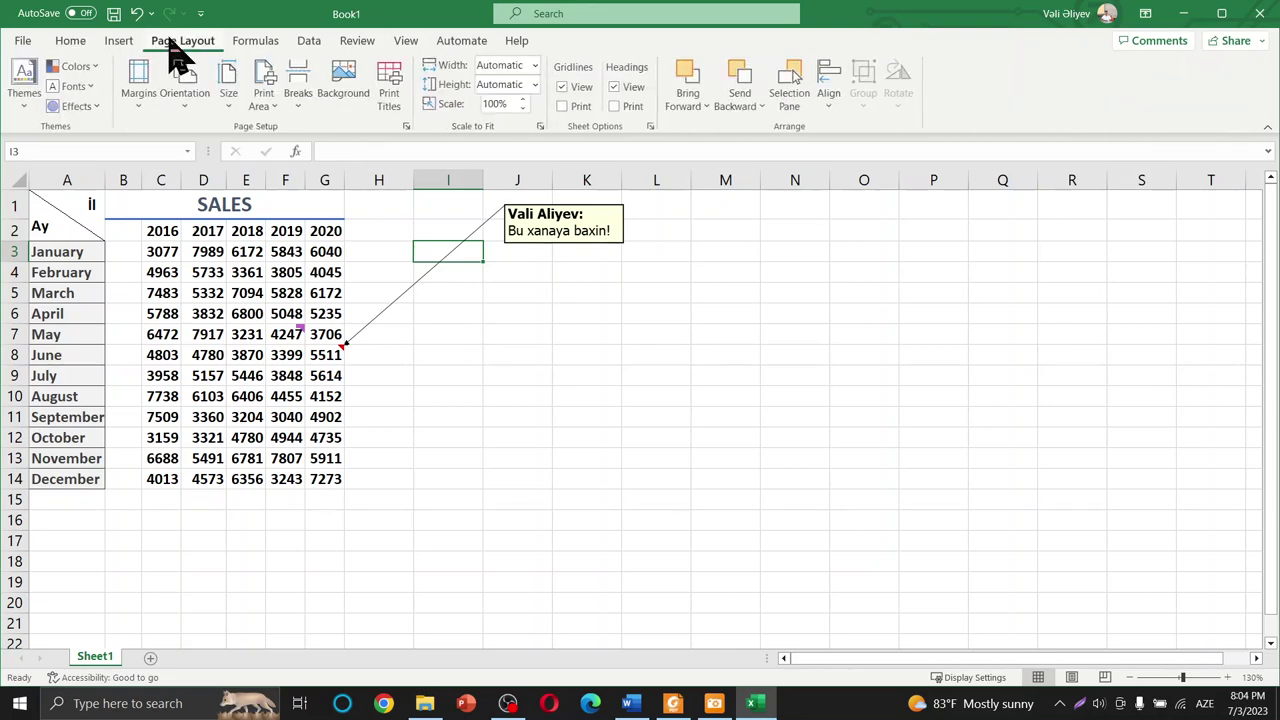
pyautogui.click(22, 100)
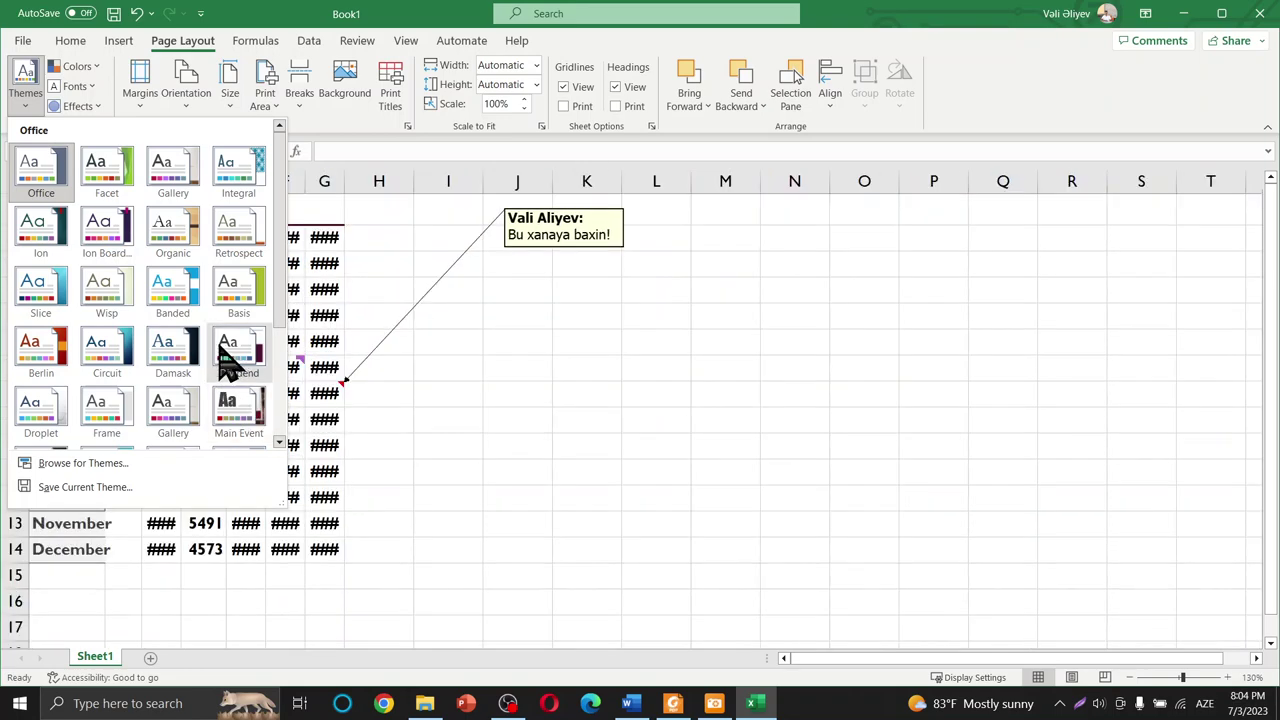
pyautogui.click(229, 357)
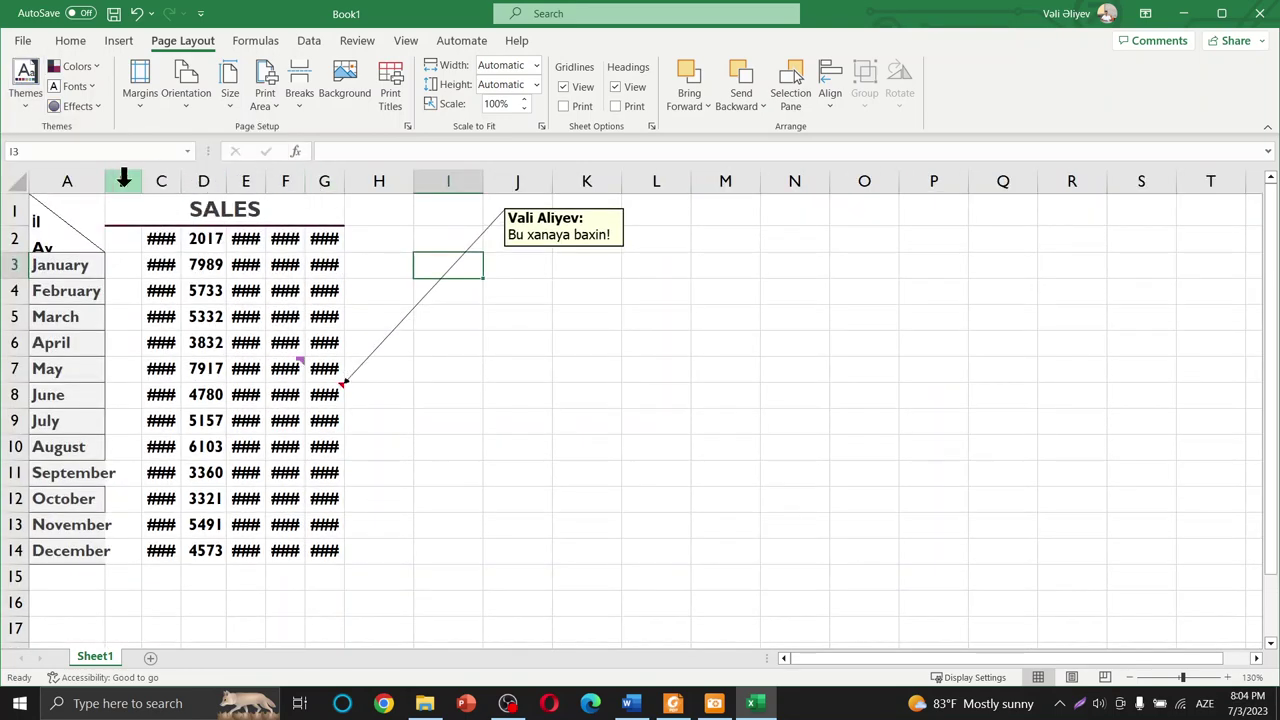
pyautogui.moveTo(118, 180); pyautogui.dragTo(401, 180)
# Autofit columns B–G, then delete column B and undo the deletion.
pyautogui.click(785, 369)
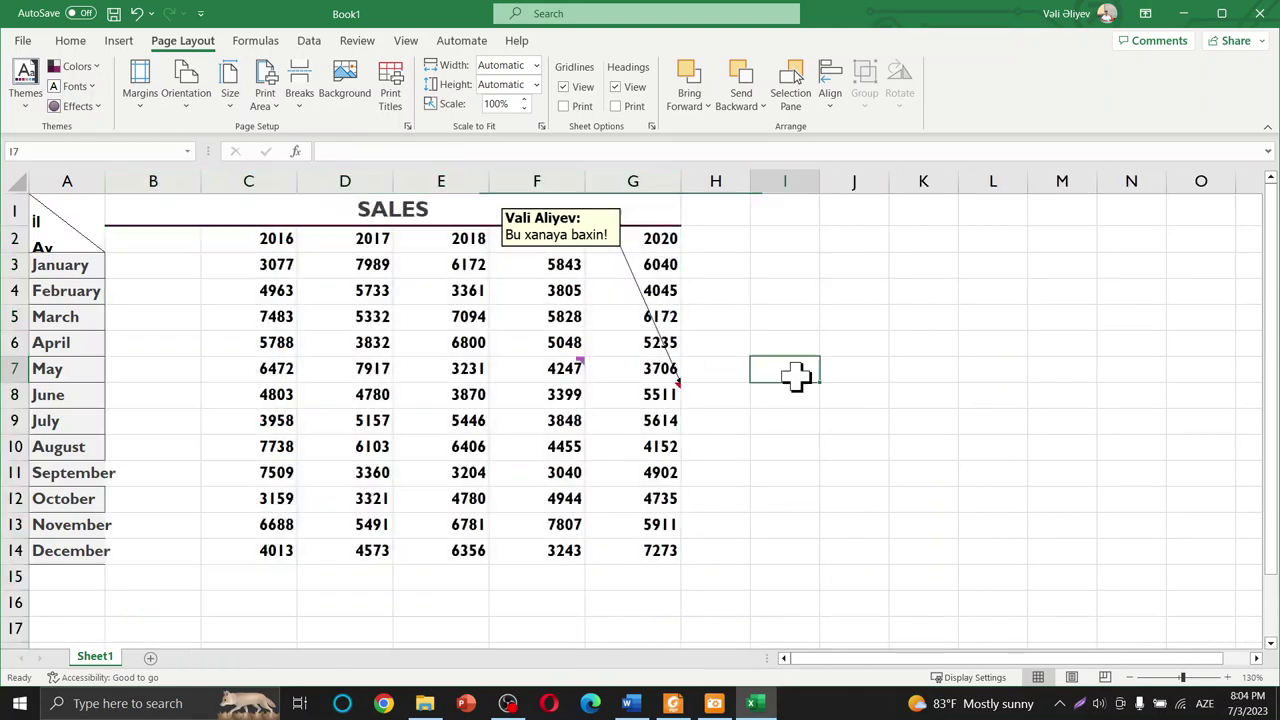
pyautogui.click(153, 180)
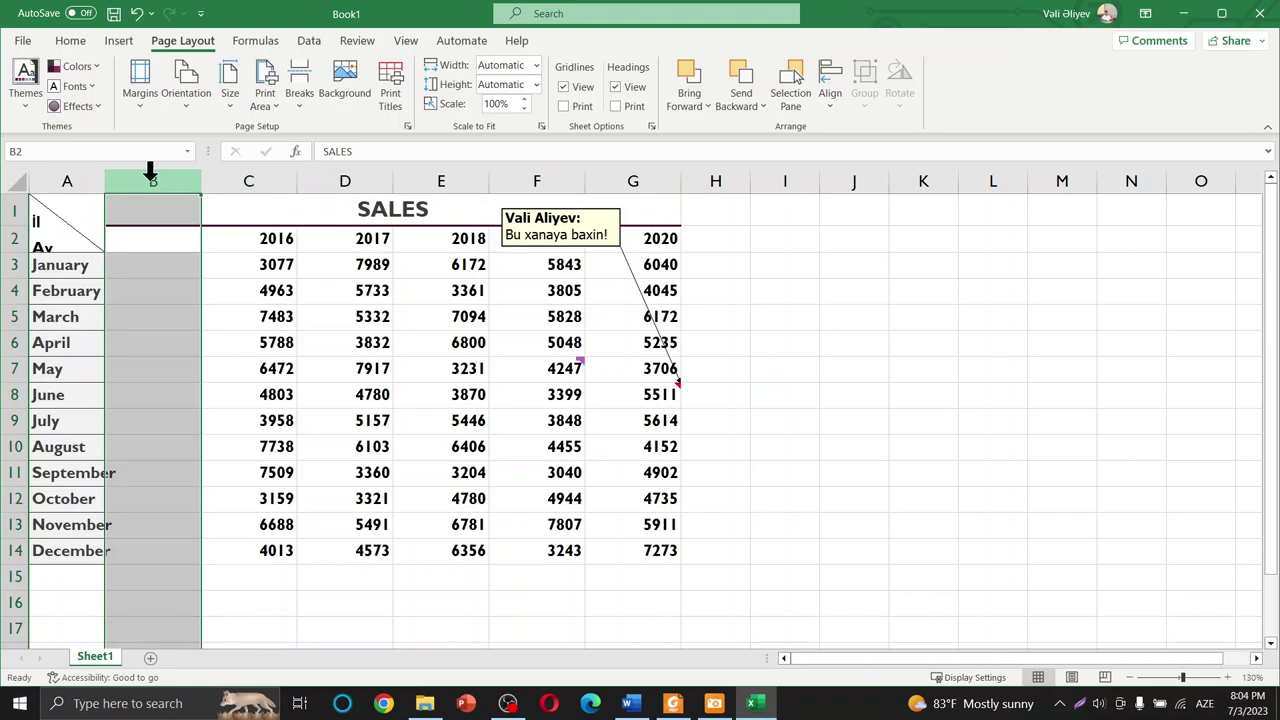
pyautogui.rightClick(152, 182)
pyautogui.click(235, 375)
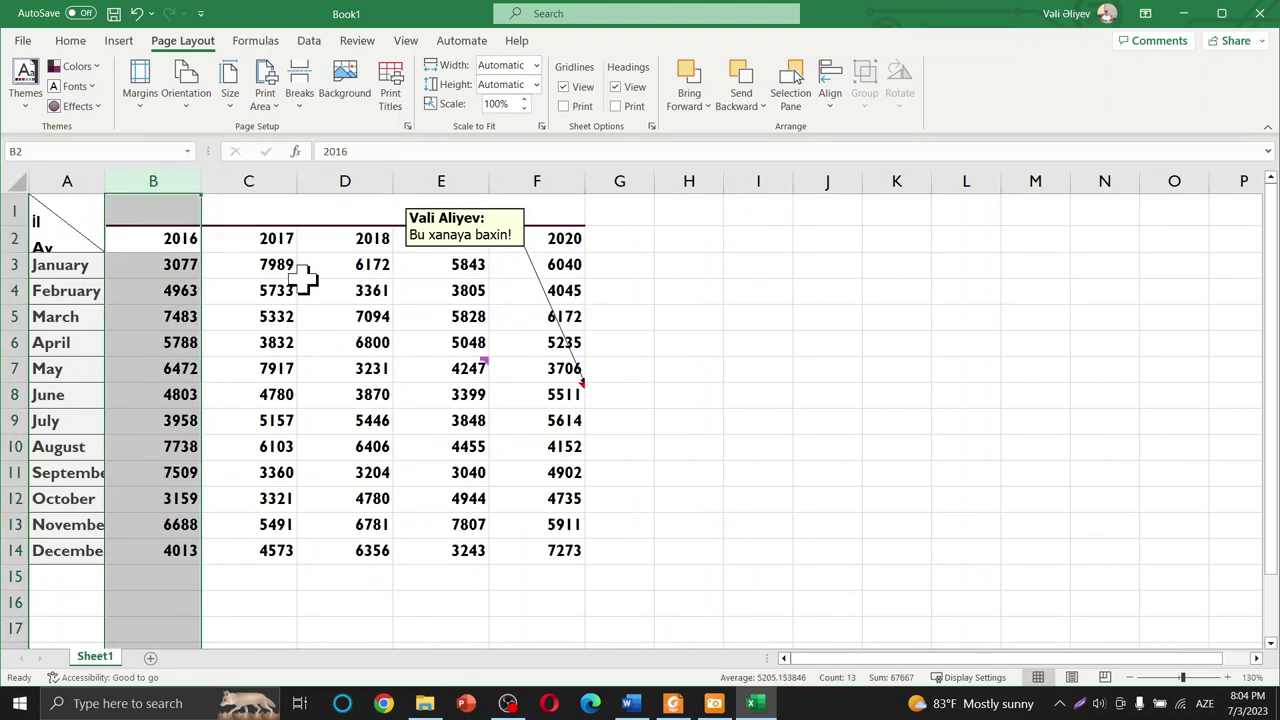
pyautogui.click(300, 218)
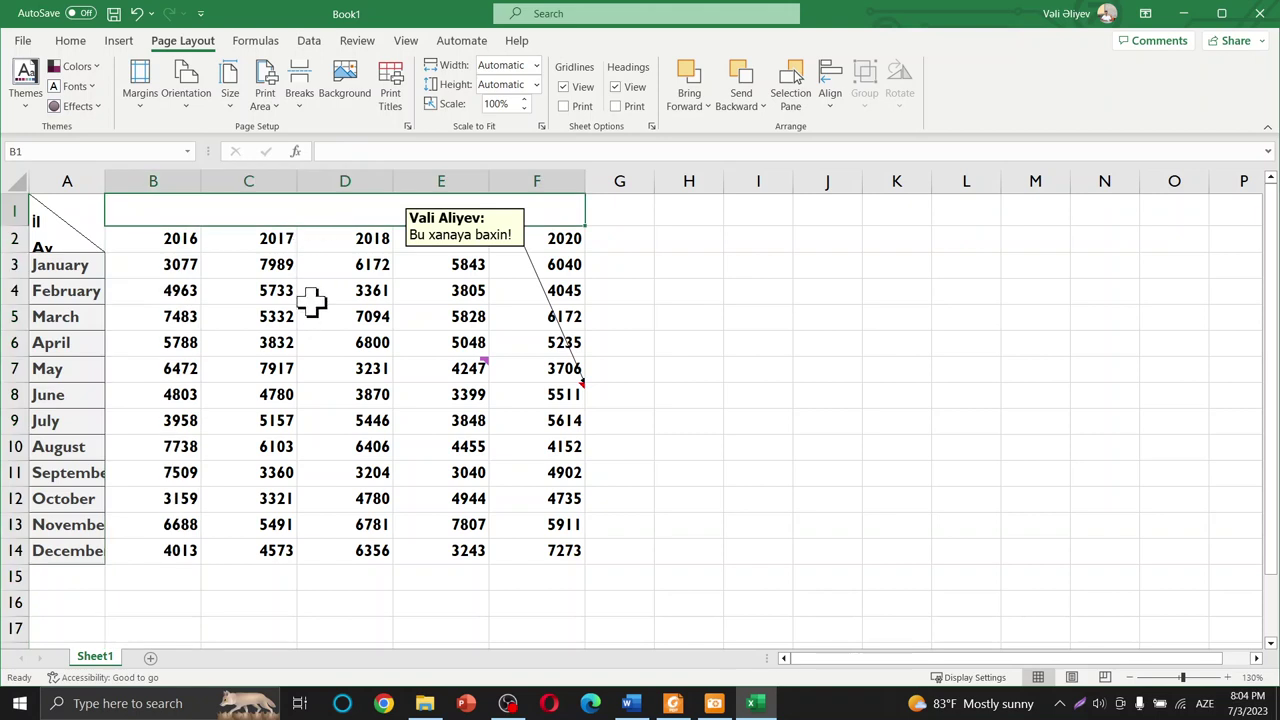
pyautogui.hotkey('ctrl', 'z')
# Unmerge the SALES title and erase SALES from B1.
pyautogui.click(277, 316)
pyautogui.click(160, 205)
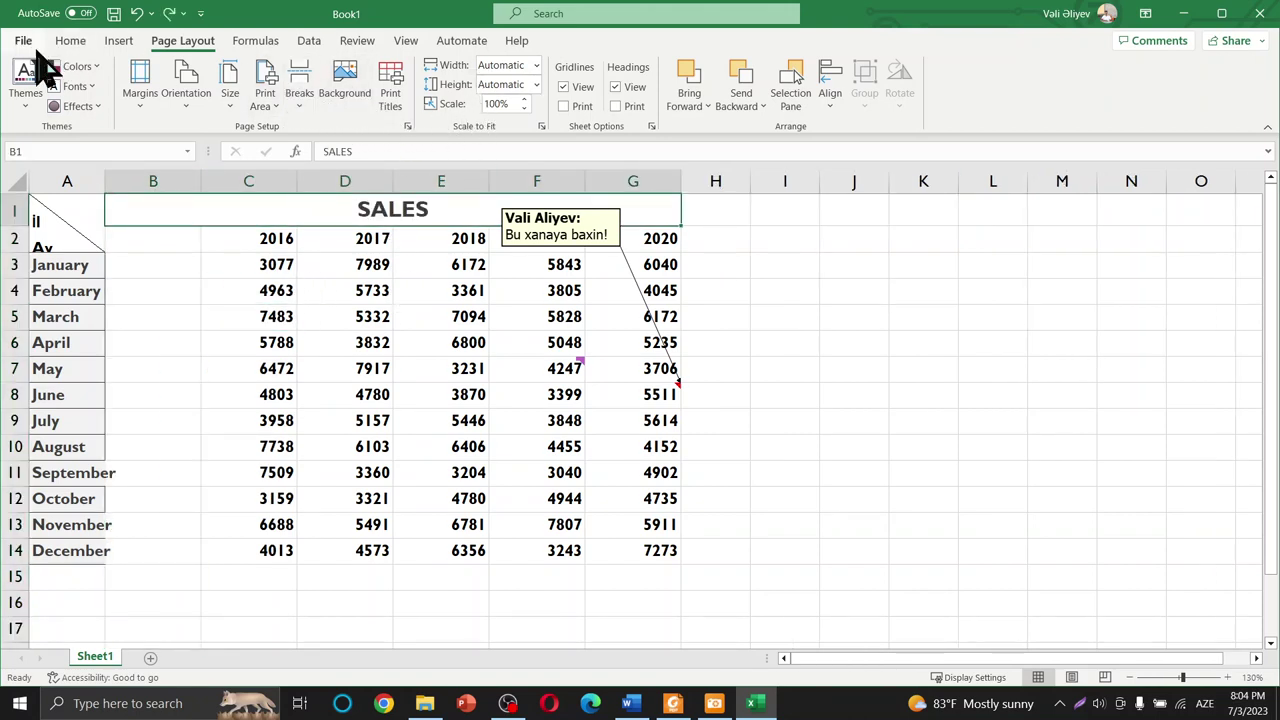
pyautogui.click(74, 42)
pyautogui.click(505, 100)
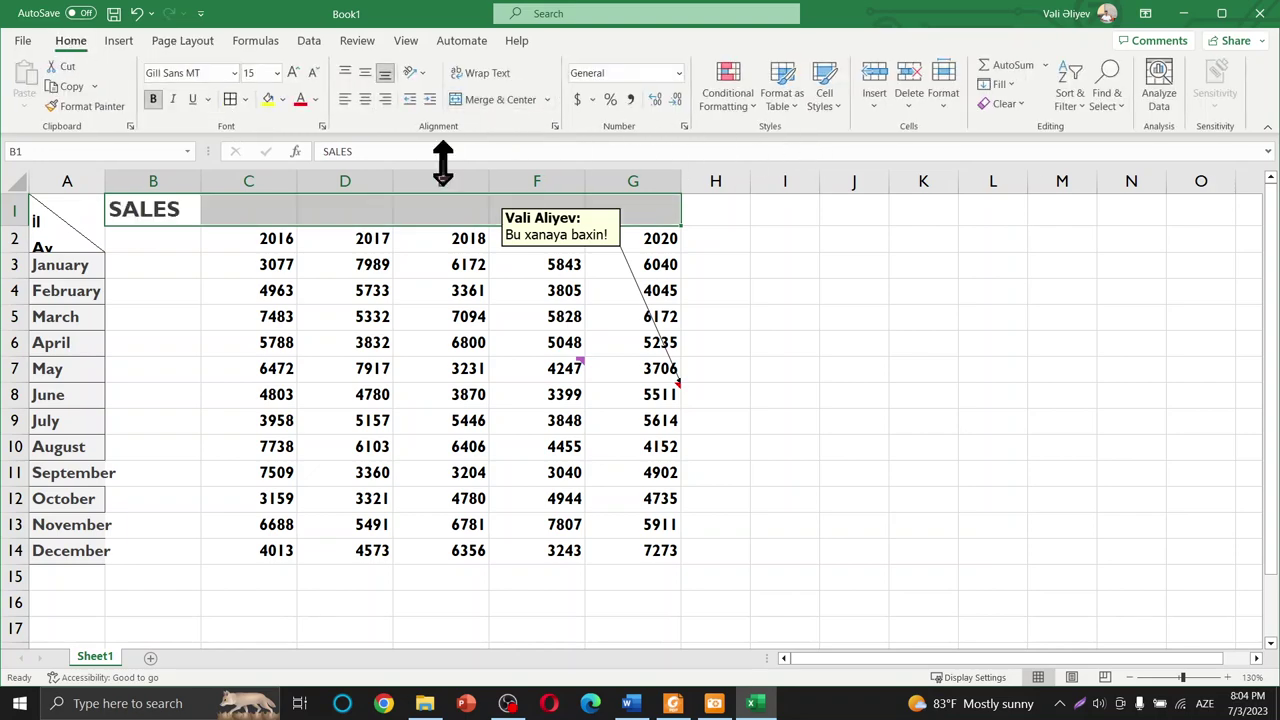
pyautogui.click(251, 240)
pyautogui.click(167, 208)
pyautogui.doubleClick(167, 208)
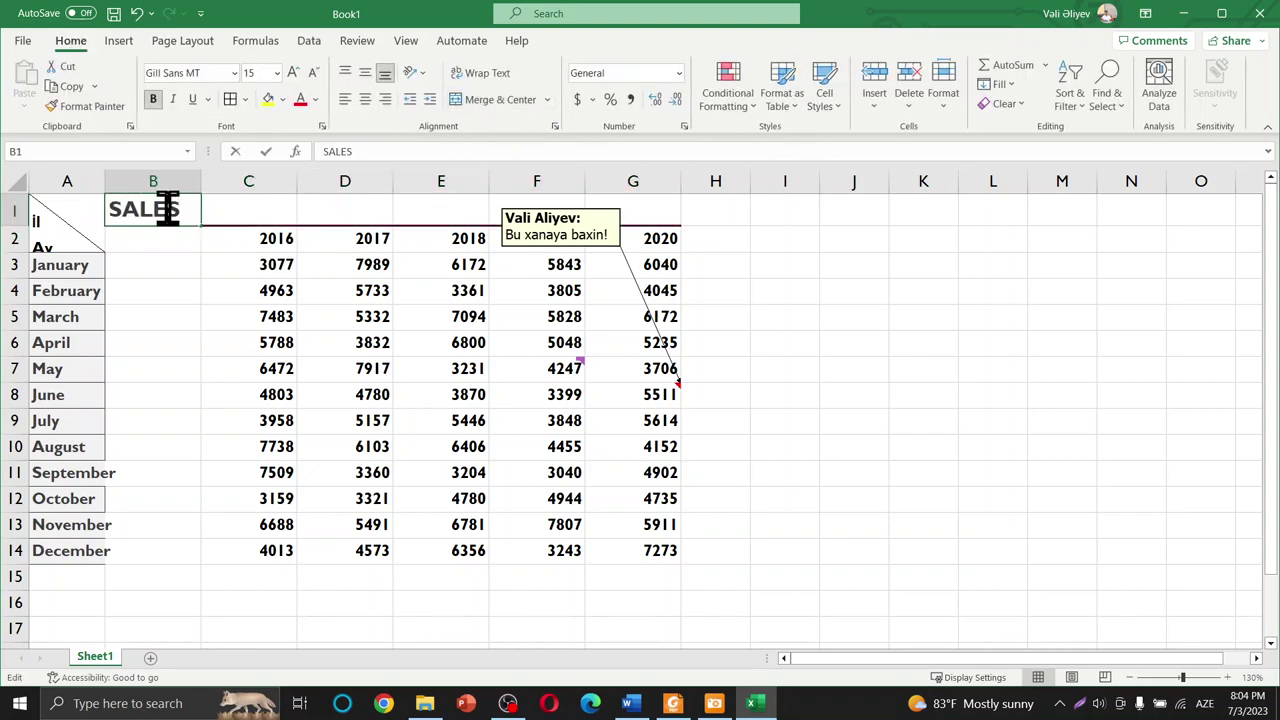
pyautogui.doubleClick(170, 207)
pyautogui.press('BackSpace')
# Delete the now-empty column B.
pyautogui.click(242, 258)
pyautogui.click(153, 181)
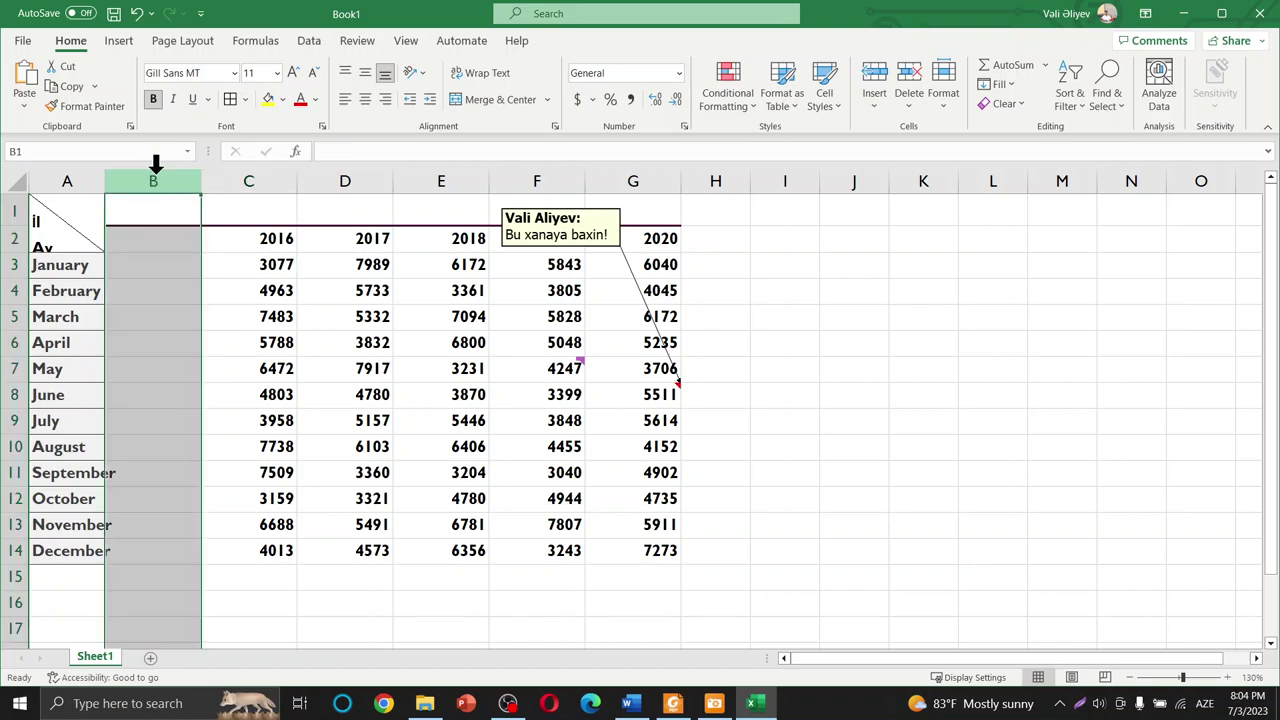
pyautogui.rightClick(157, 181)
pyautogui.click(213, 362)
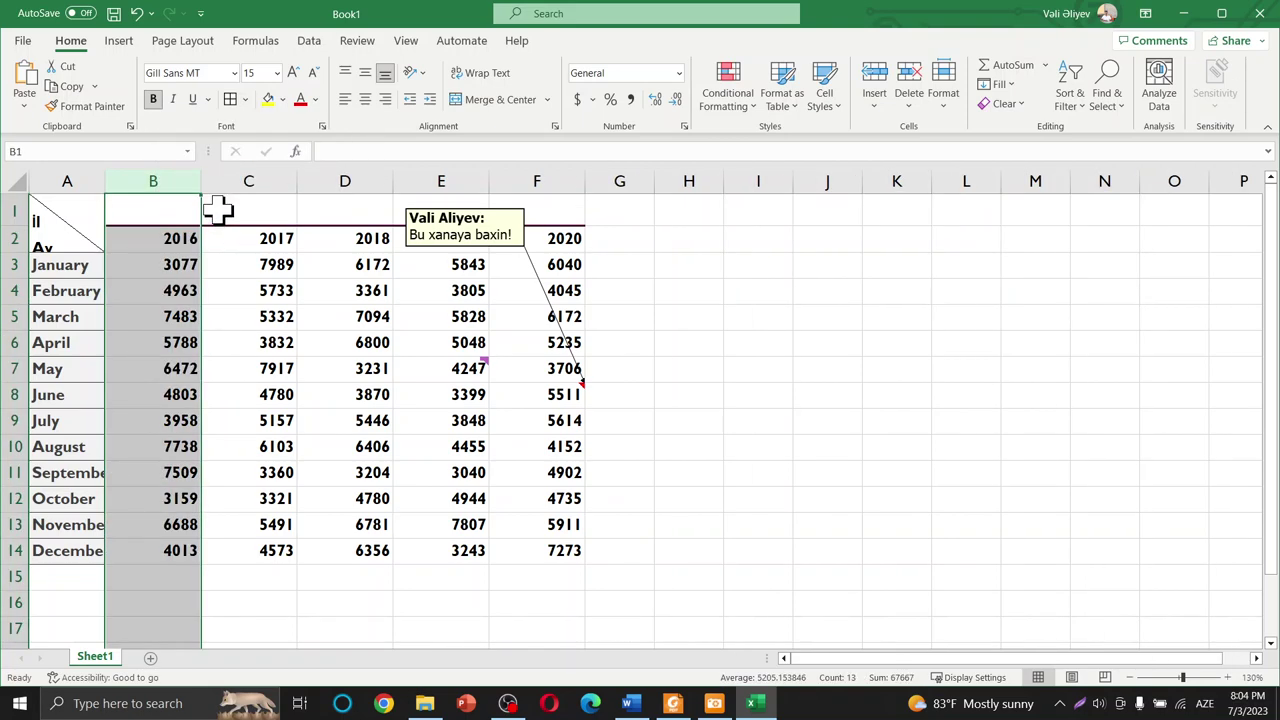
# Merge B1:F1 into one title cell and retype SALES in it.
pyautogui.moveTo(214, 206); pyautogui.dragTo(528, 220)
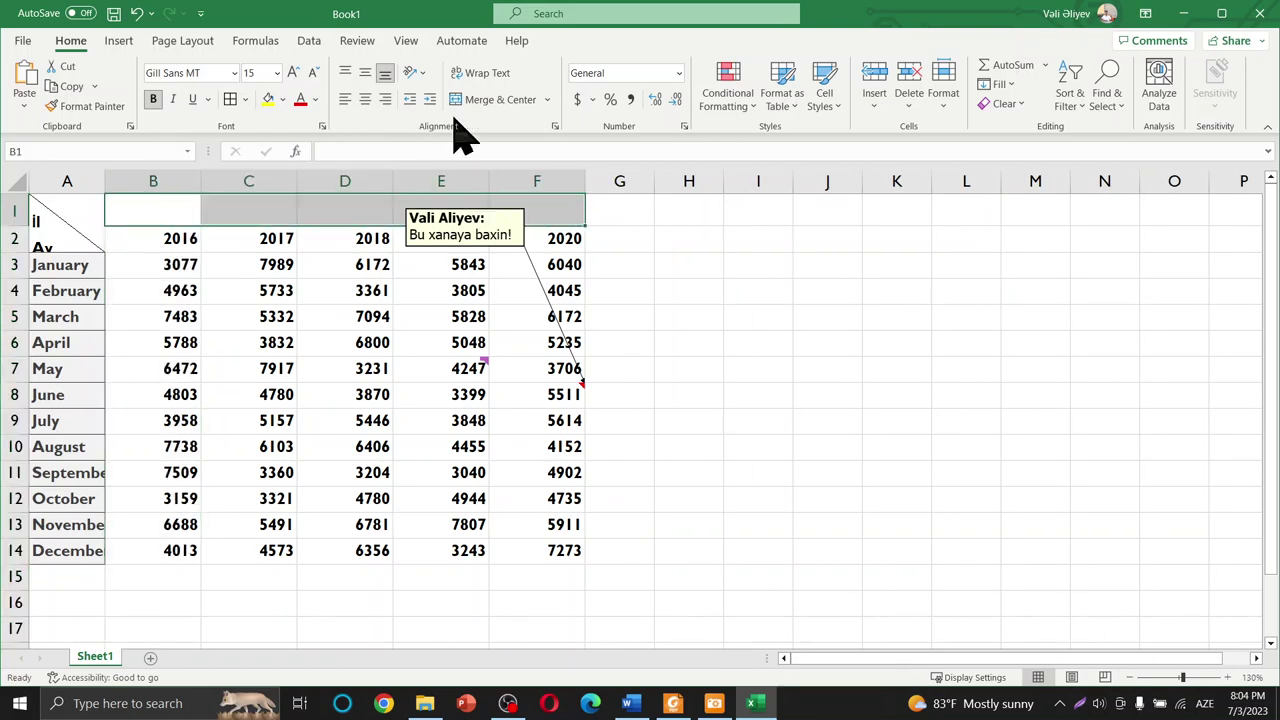
pyautogui.click(495, 99)
pyautogui.hotkey('ctrl', 'v')
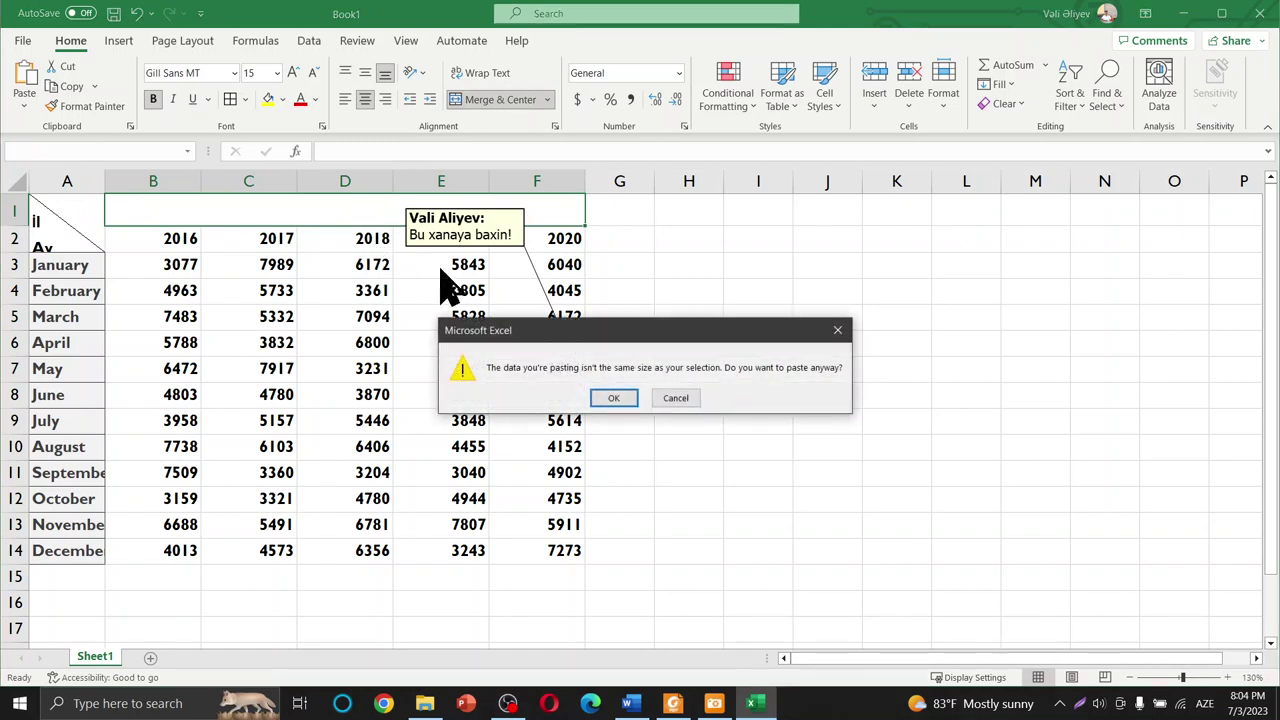
pyautogui.click(845, 325)
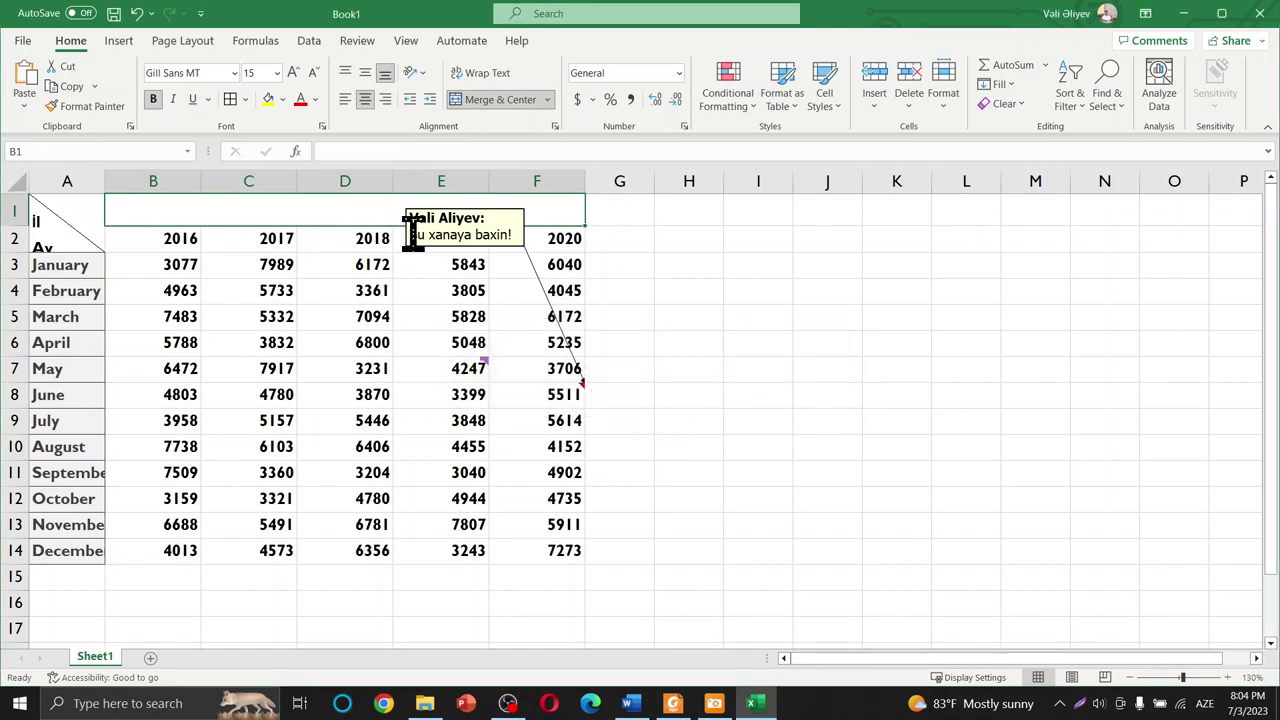
pyautogui.click(292, 282)
pyautogui.doubleClick(304, 210)
pyautogui.write('SALES')
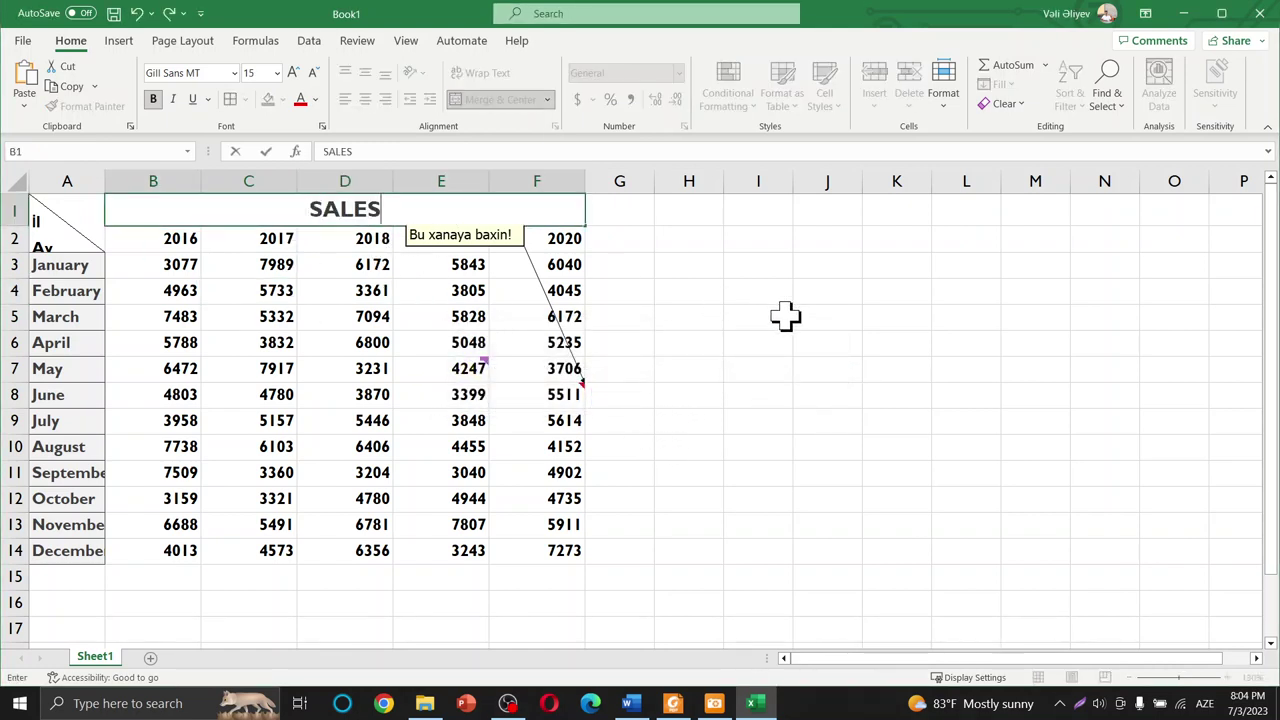
pyautogui.click(785, 318)
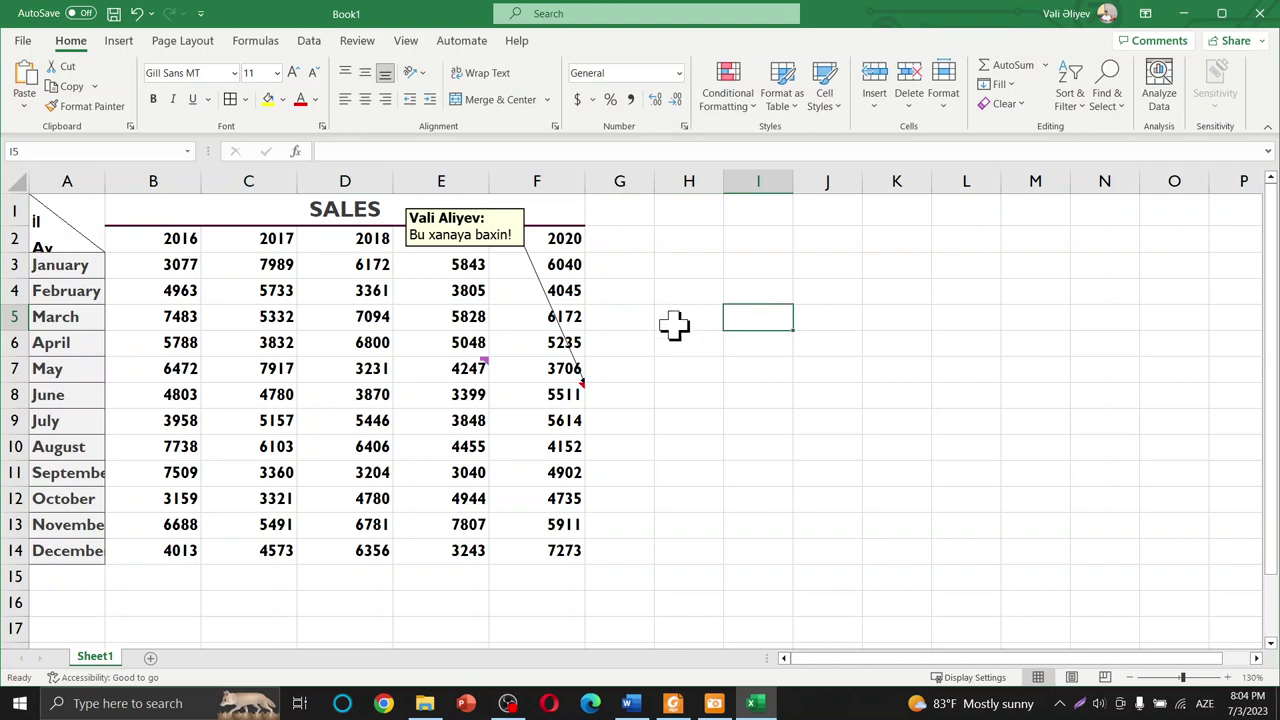
# Move the F8 note off the table to sit over columns I and J.
pyautogui.click(519, 216)
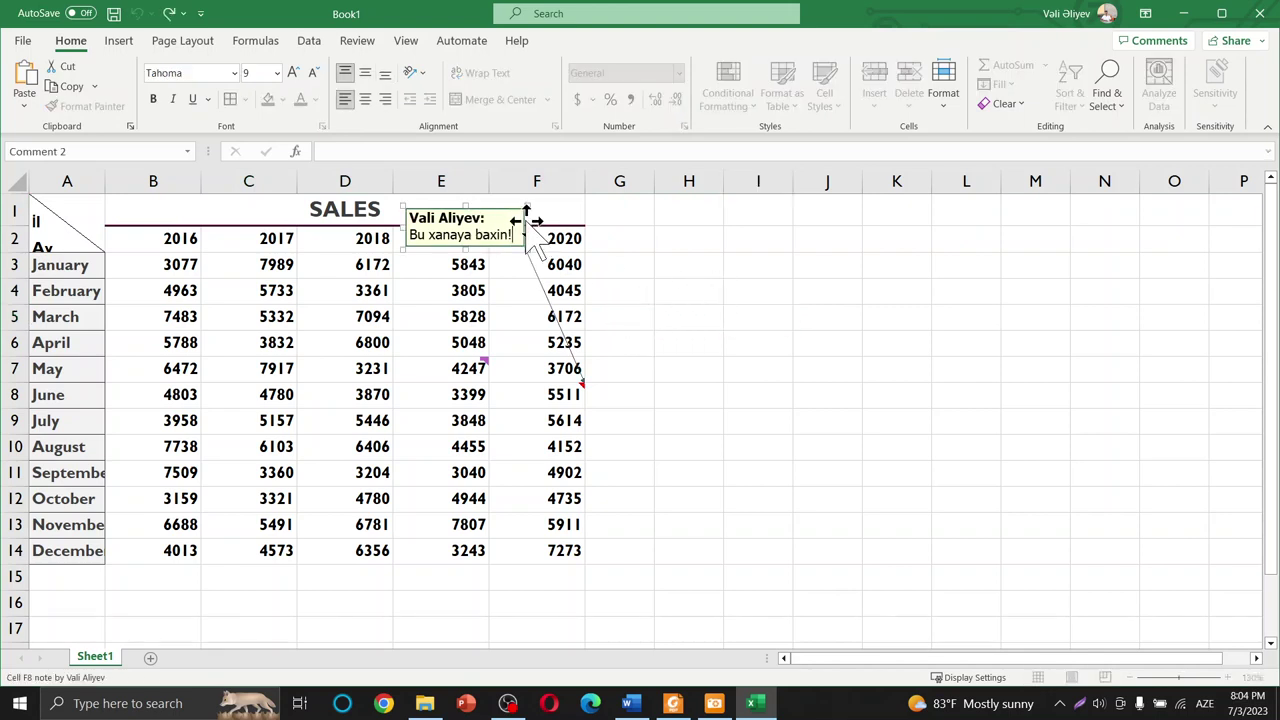
pyautogui.moveTo(531, 223); pyautogui.dragTo(890, 223)
pyautogui.click(774, 452)
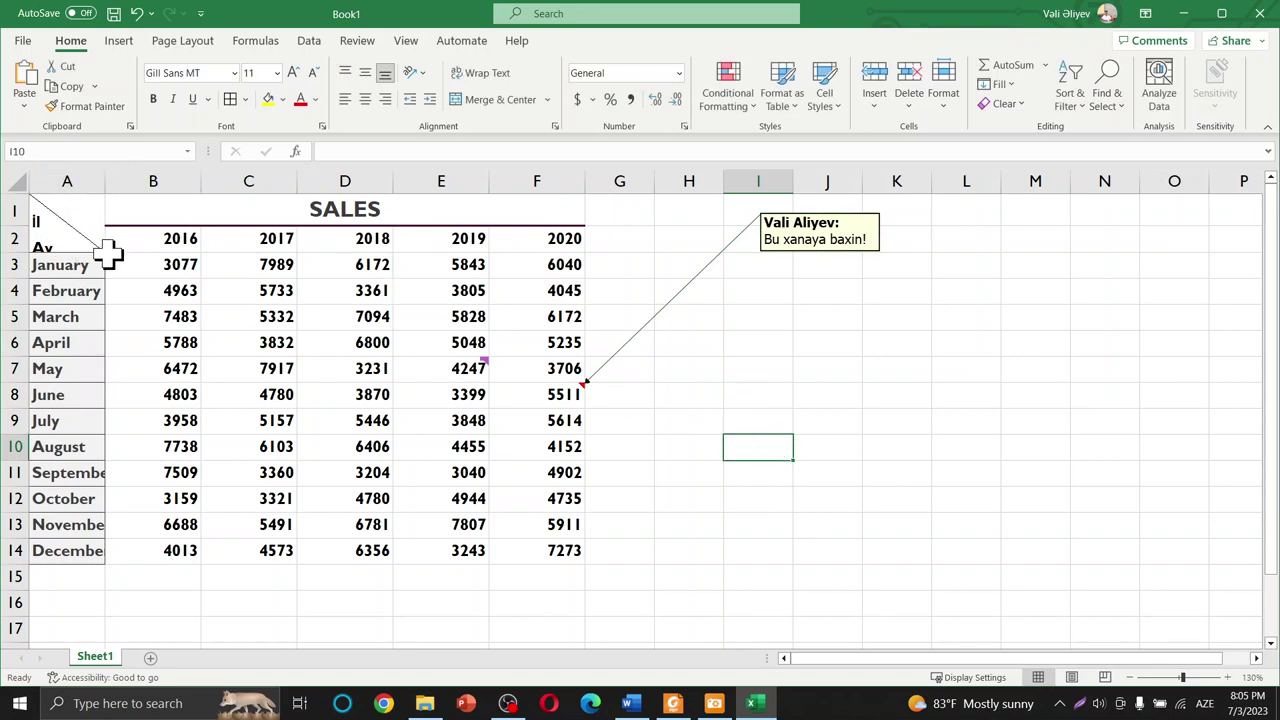
# Widen column A so the full month names show, then select the SALES table A1:F14.
pyautogui.moveTo(110, 184); pyautogui.dragTo(156, 184)
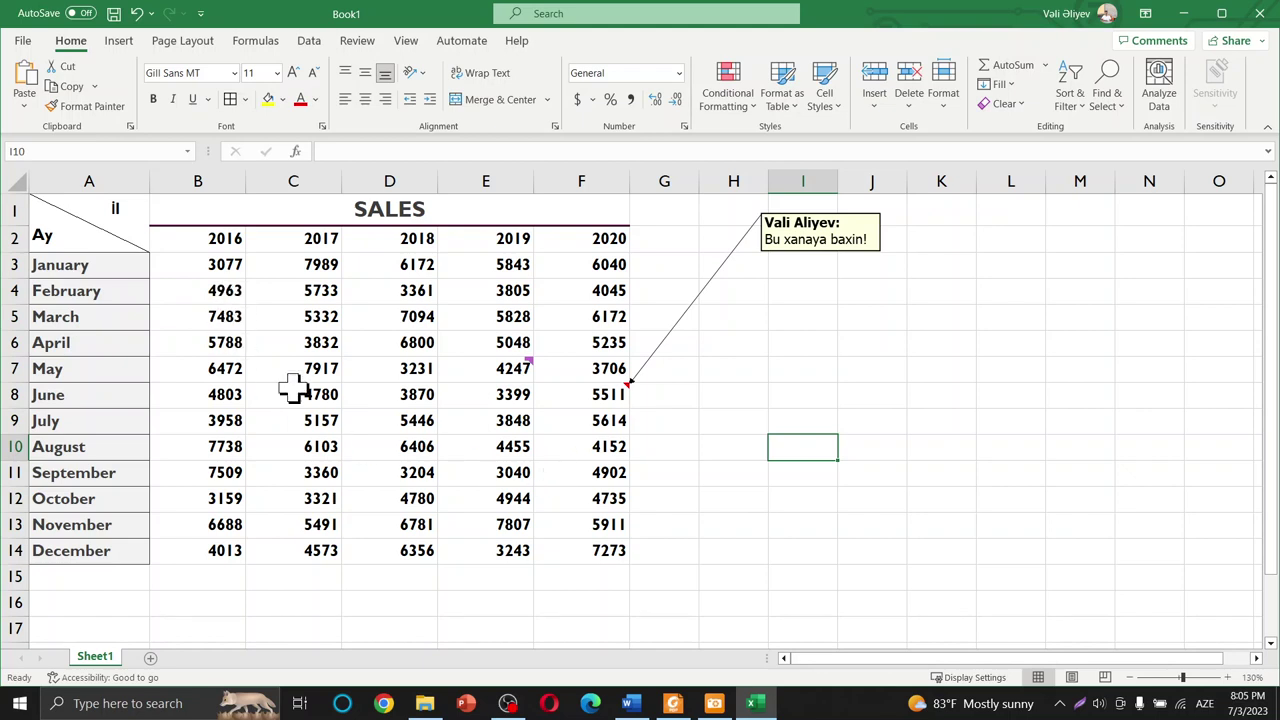
pyautogui.moveTo(94, 214)
pyautogui.mouseDown()
pyautogui.moveTo(484, 507)
pyautogui.moveTo(488, 545)
pyautogui.mouseUp()
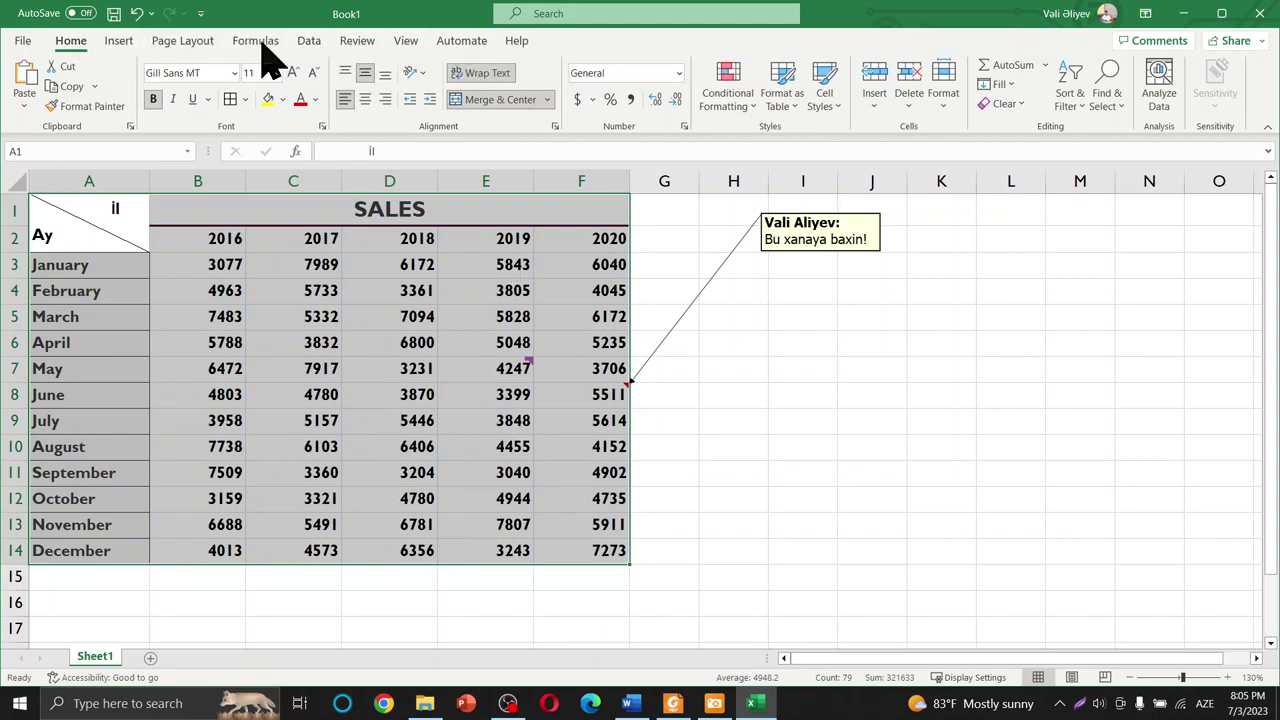
pyautogui.click(119, 41)
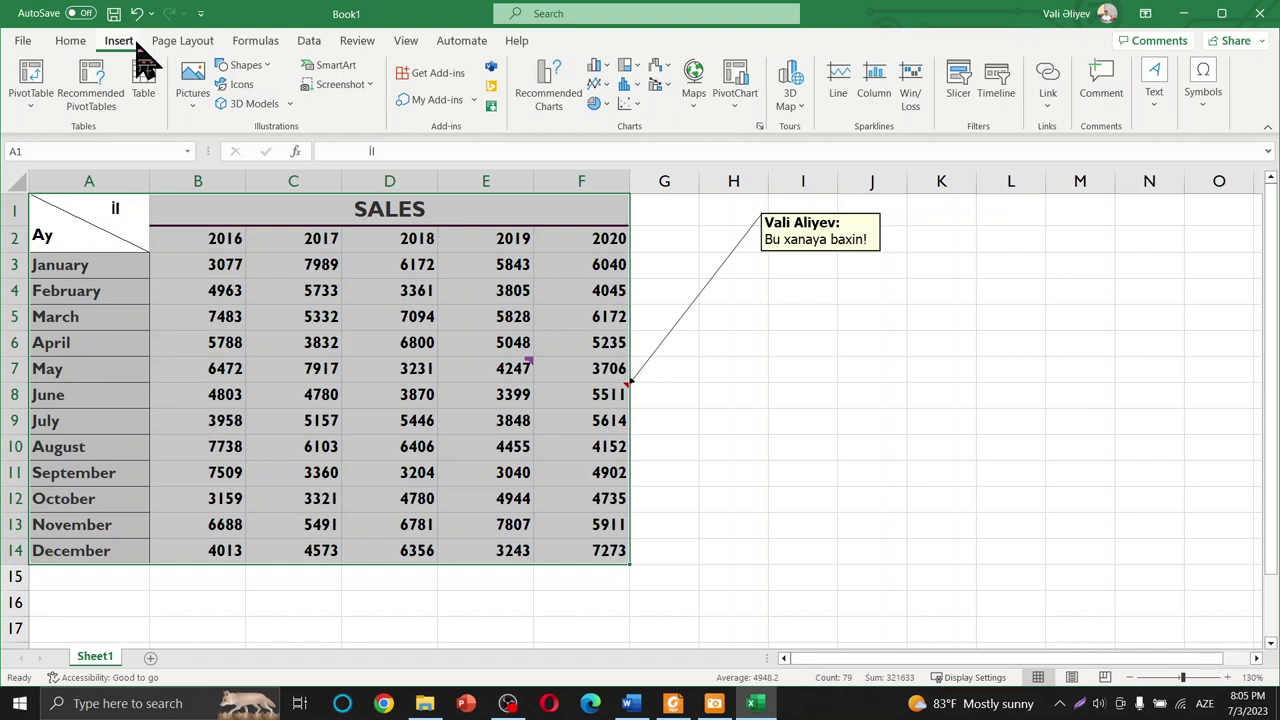
pyautogui.click(398, 46)
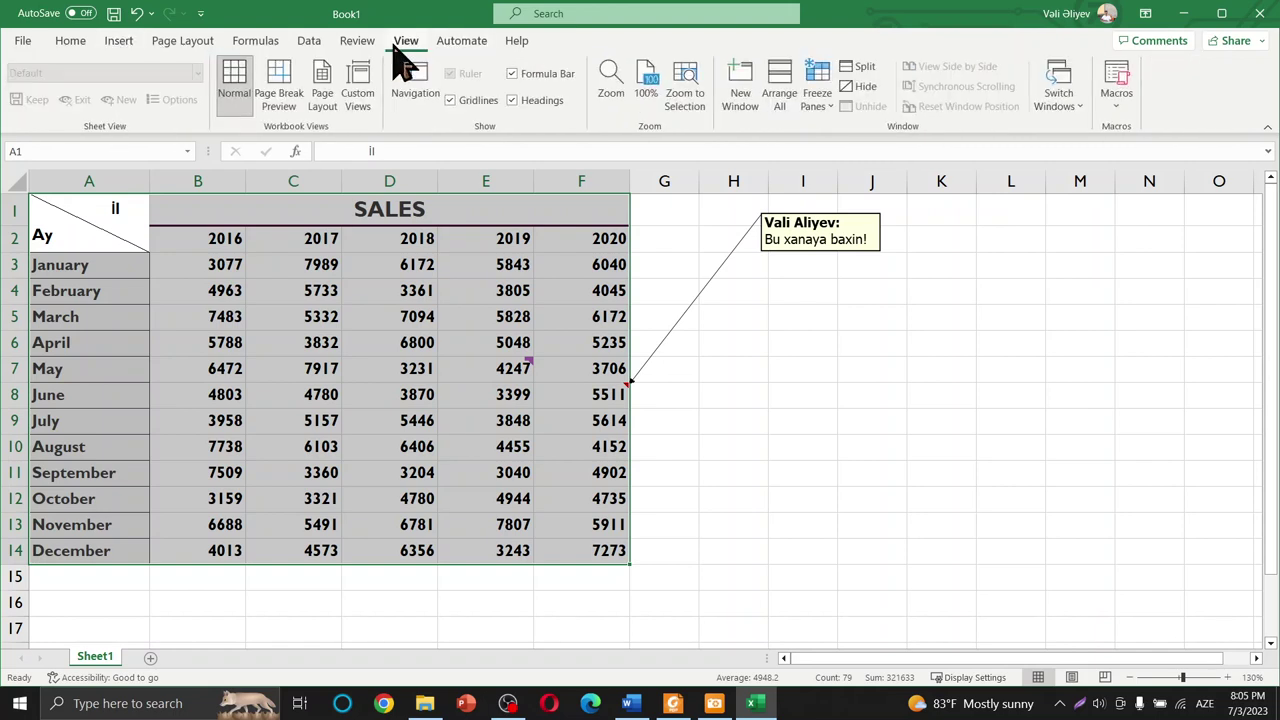
pyautogui.click(366, 47)
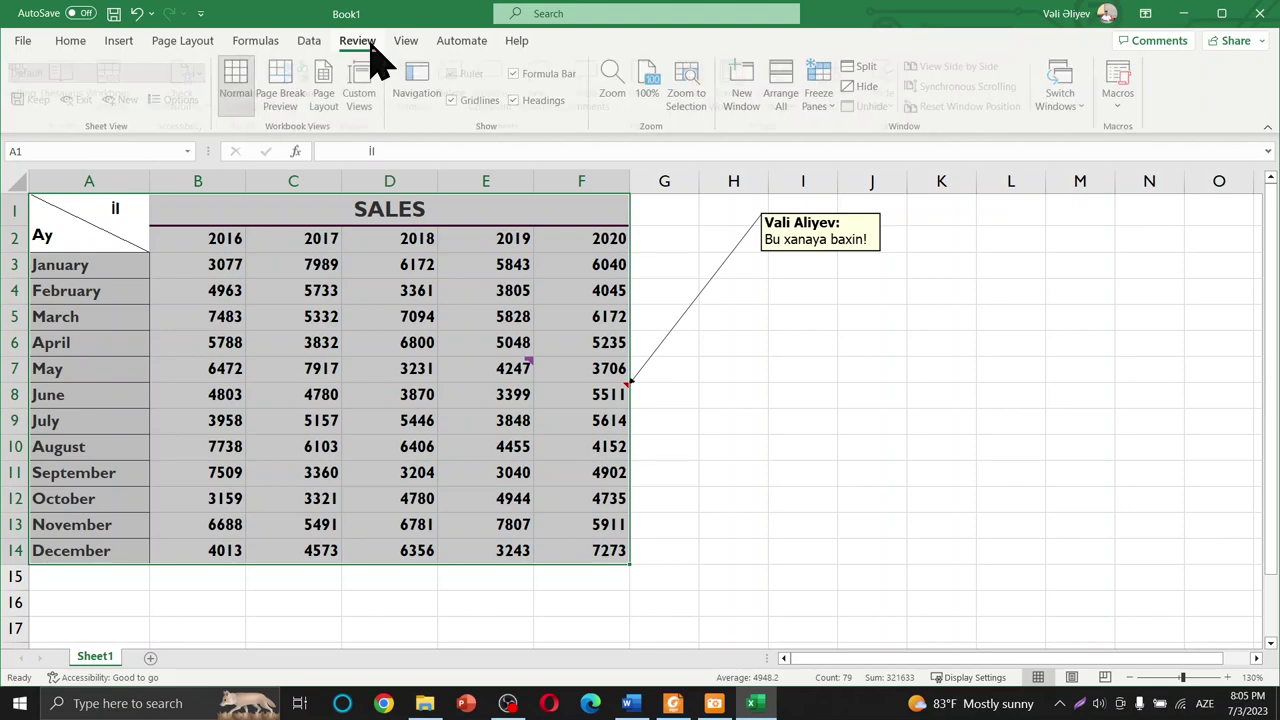
pyautogui.click(310, 44)
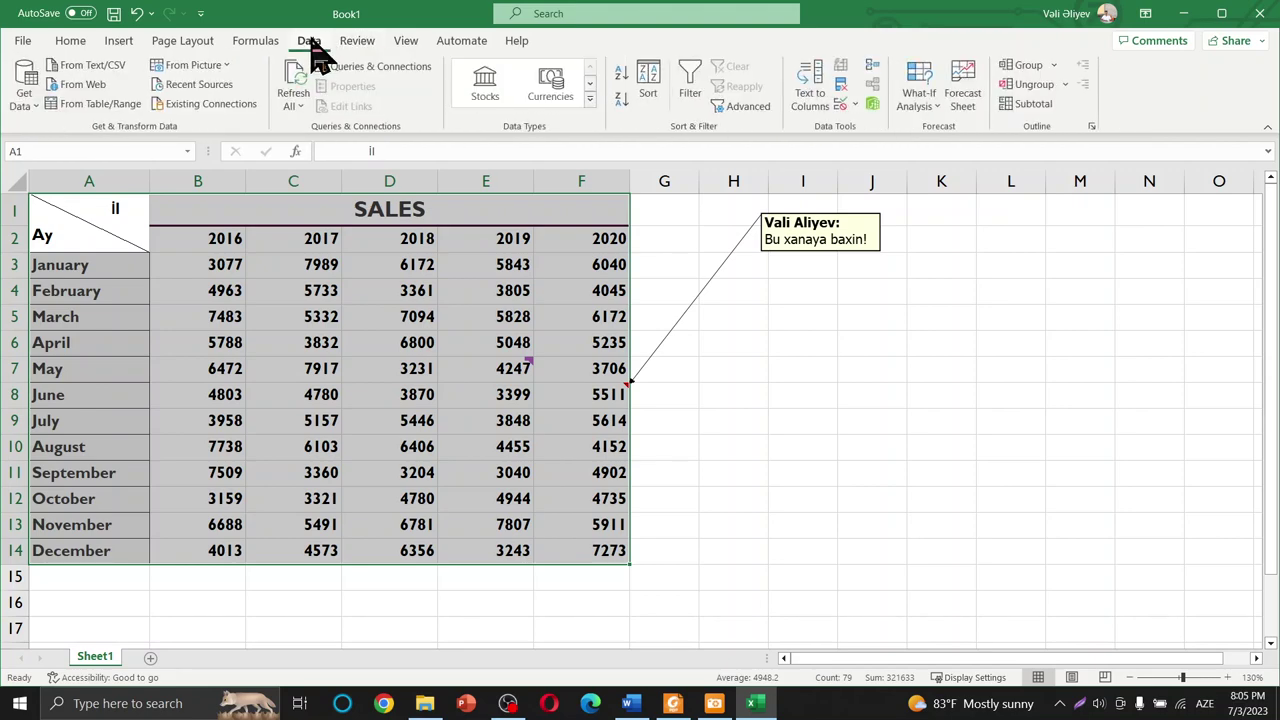
pyautogui.click(262, 44)
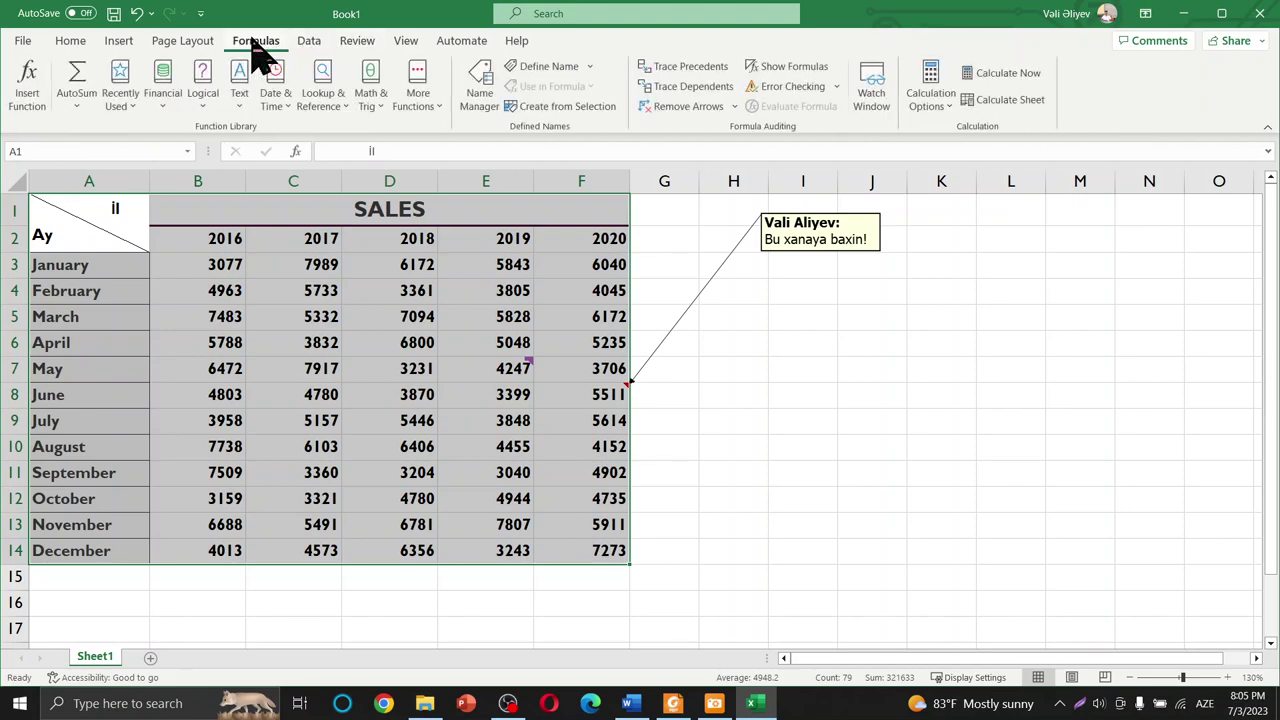
pyautogui.click(208, 44)
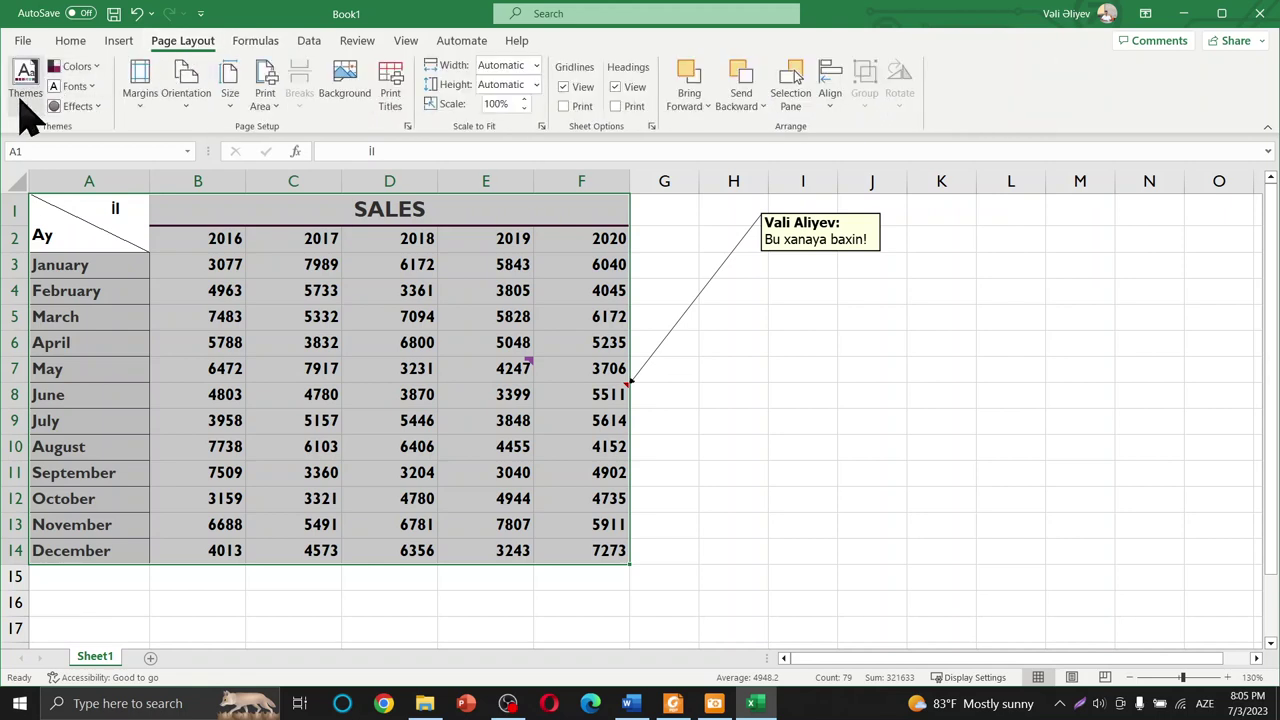
pyautogui.click(122, 44)
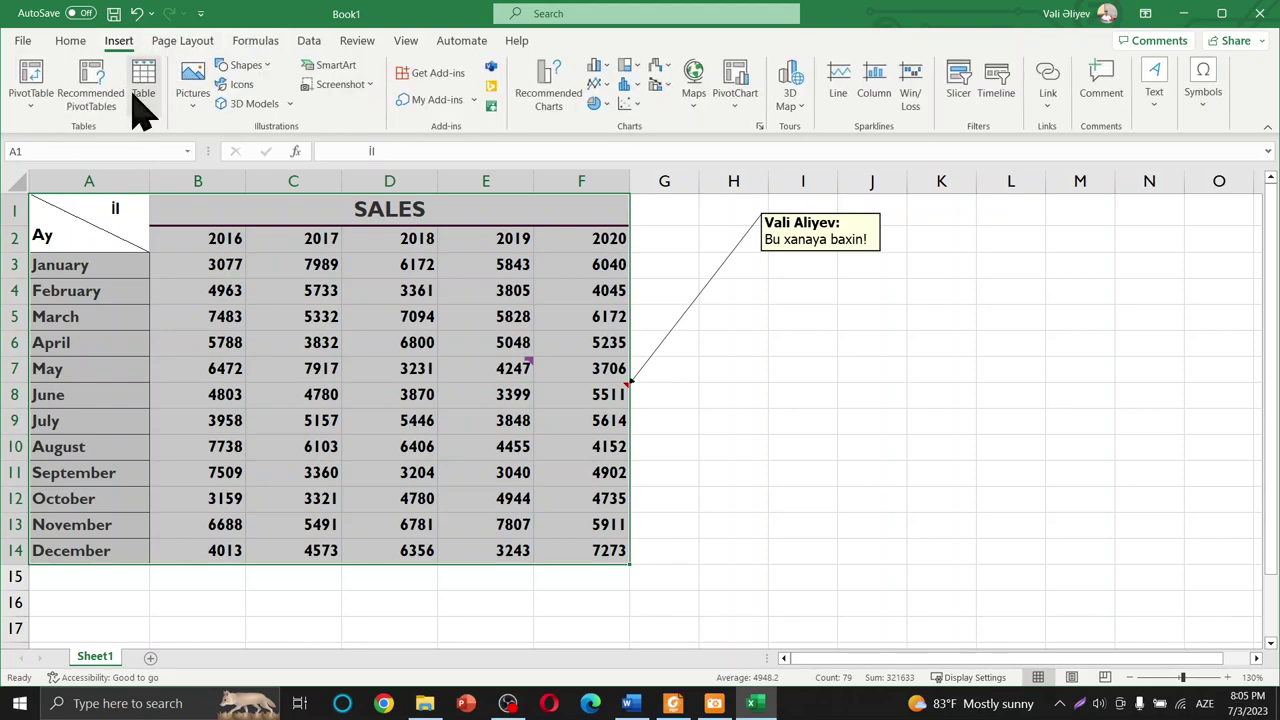
pyautogui.click(89, 46)
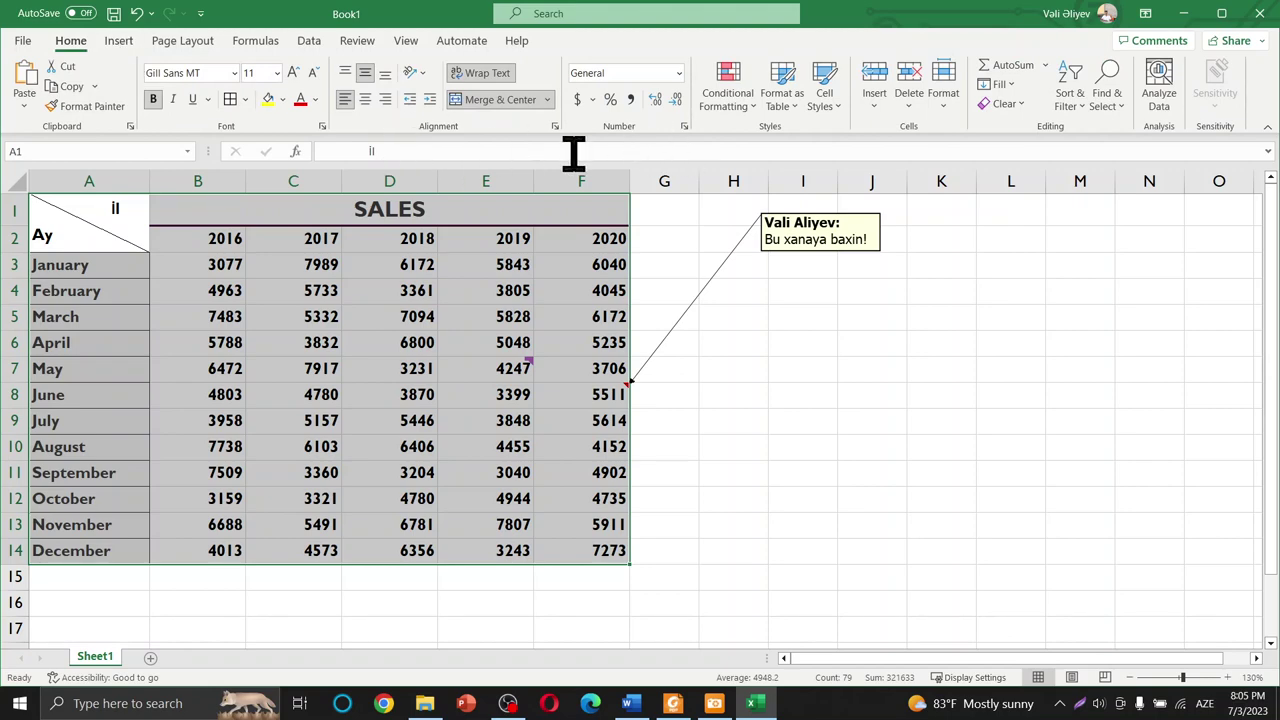
pyautogui.click(22, 42)
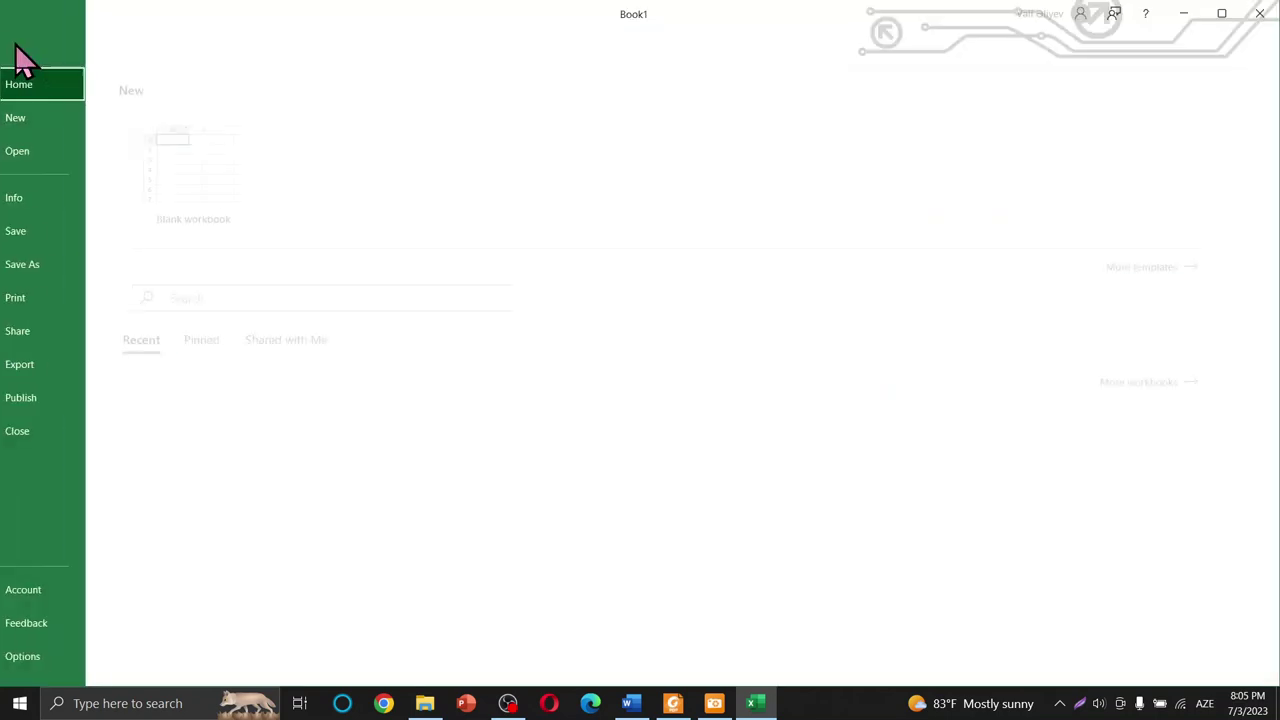
pyautogui.click(36, 54)
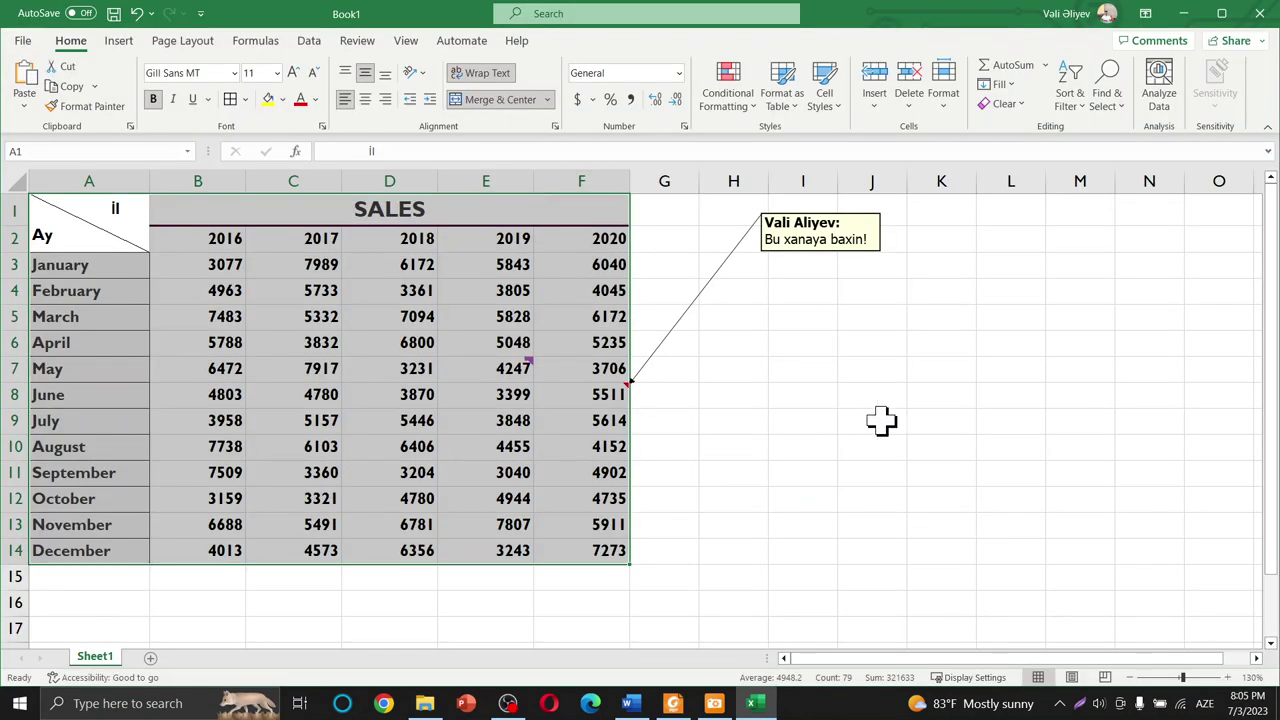
# Format A1:F14 as banded light-blue Table1 with generic Column1–Column6 headers.
pyautogui.click(799, 110)
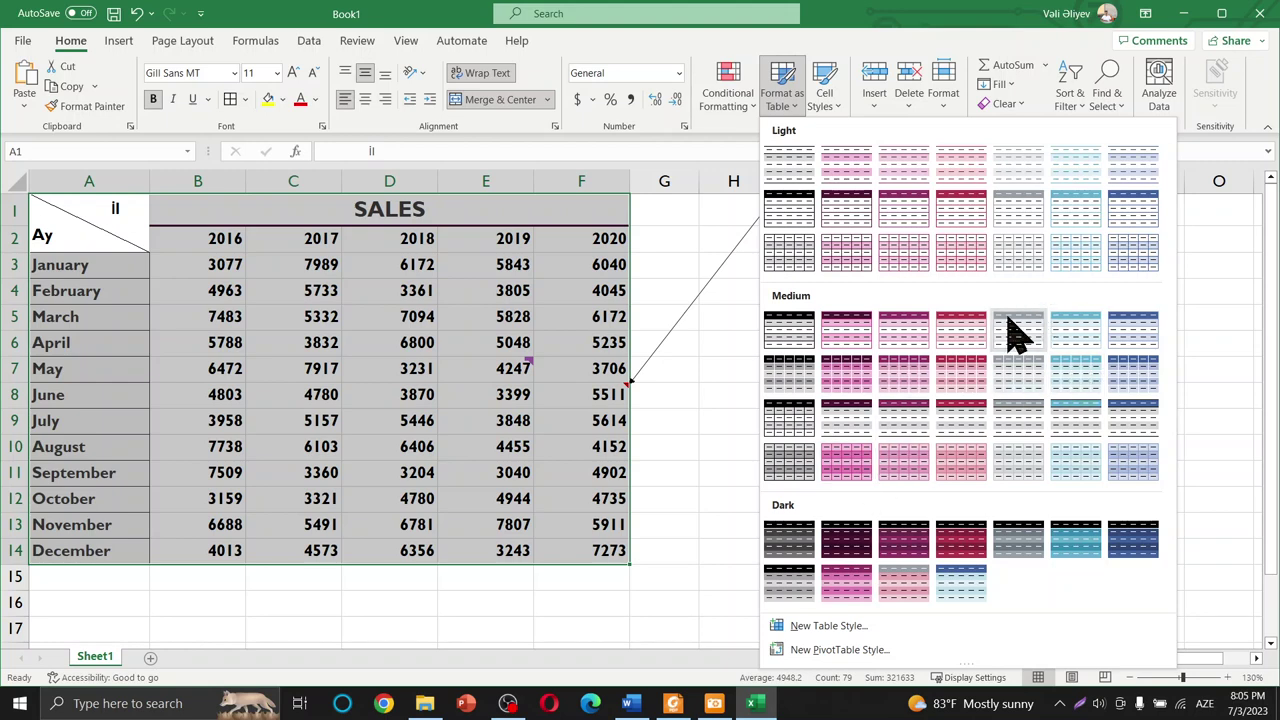
pyautogui.click(1066, 348)
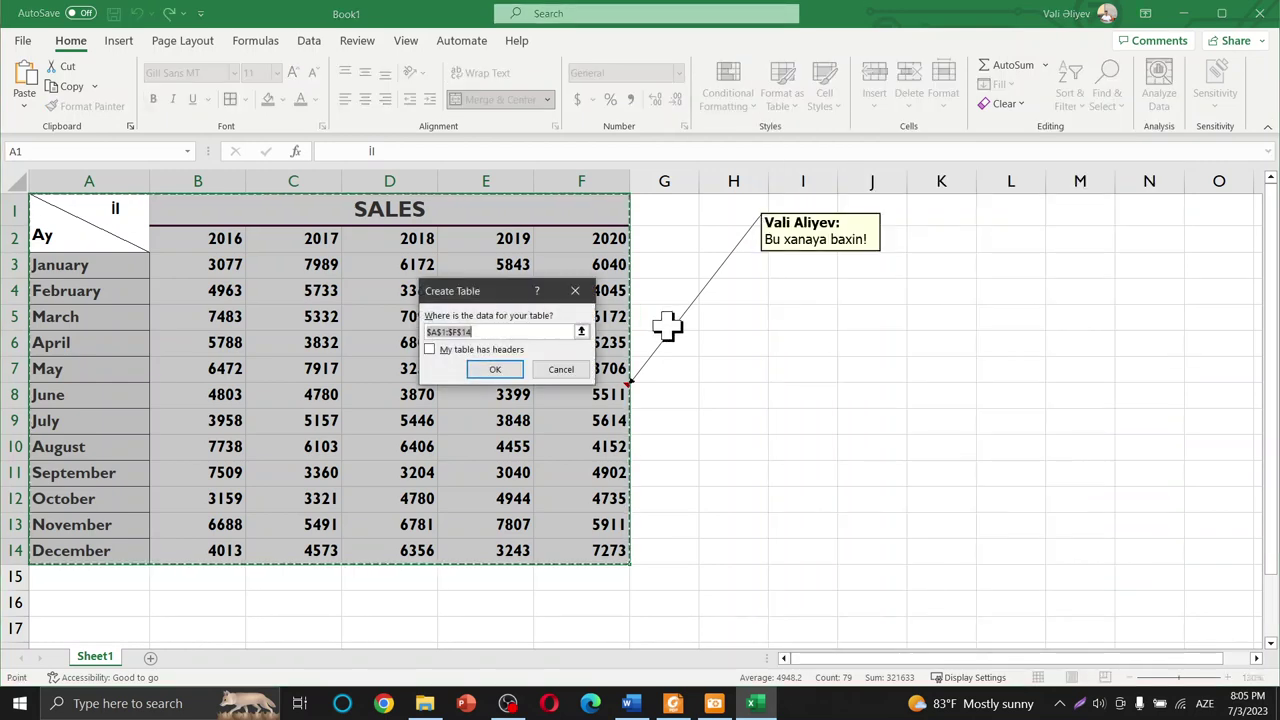
pyautogui.click(495, 370)
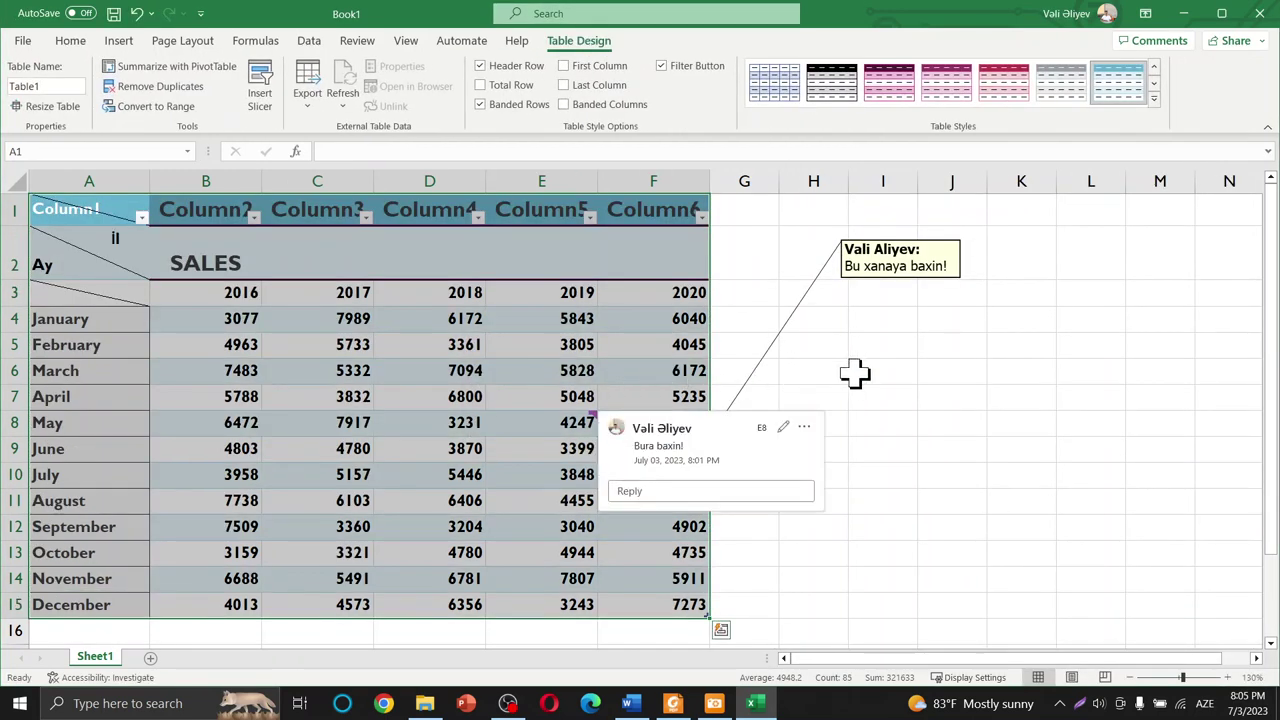
pyautogui.click(852, 372)
pyautogui.click(738, 290)
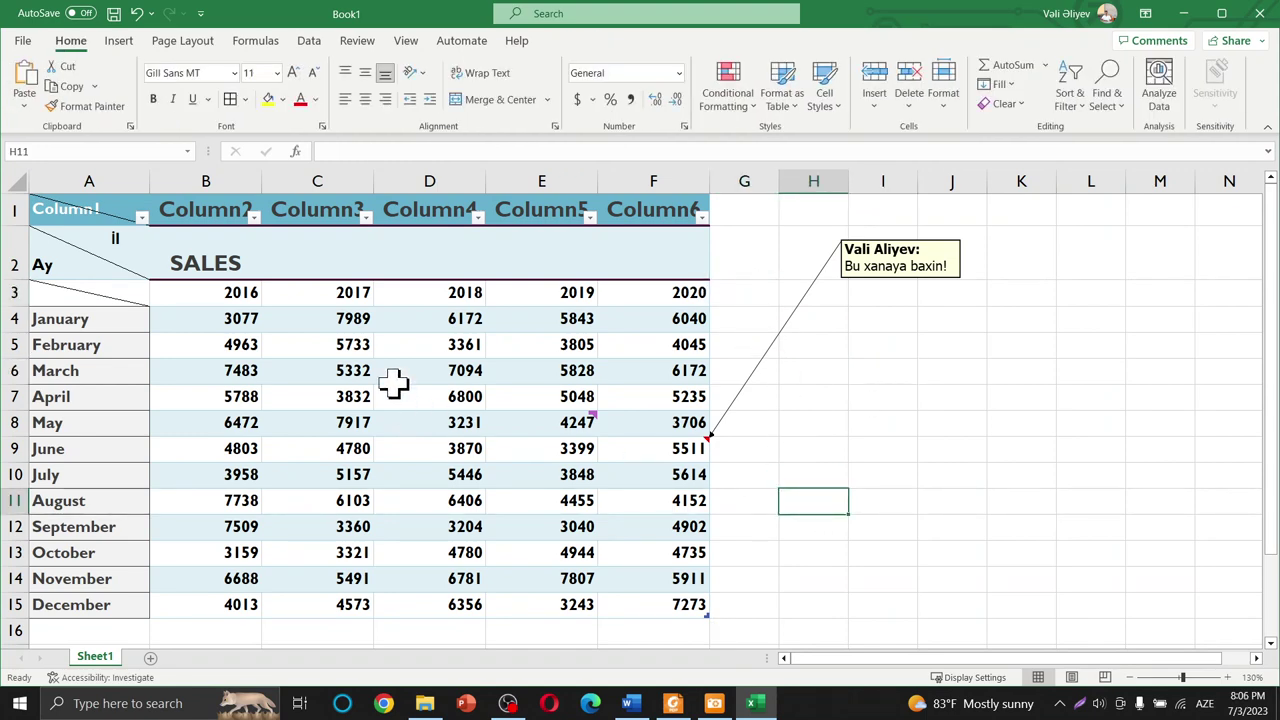
# Change the D1 header from Column4 to 2018, then select the whole table A1:F15.
pyautogui.click(430, 203)
pyautogui.doubleClick(430, 204)
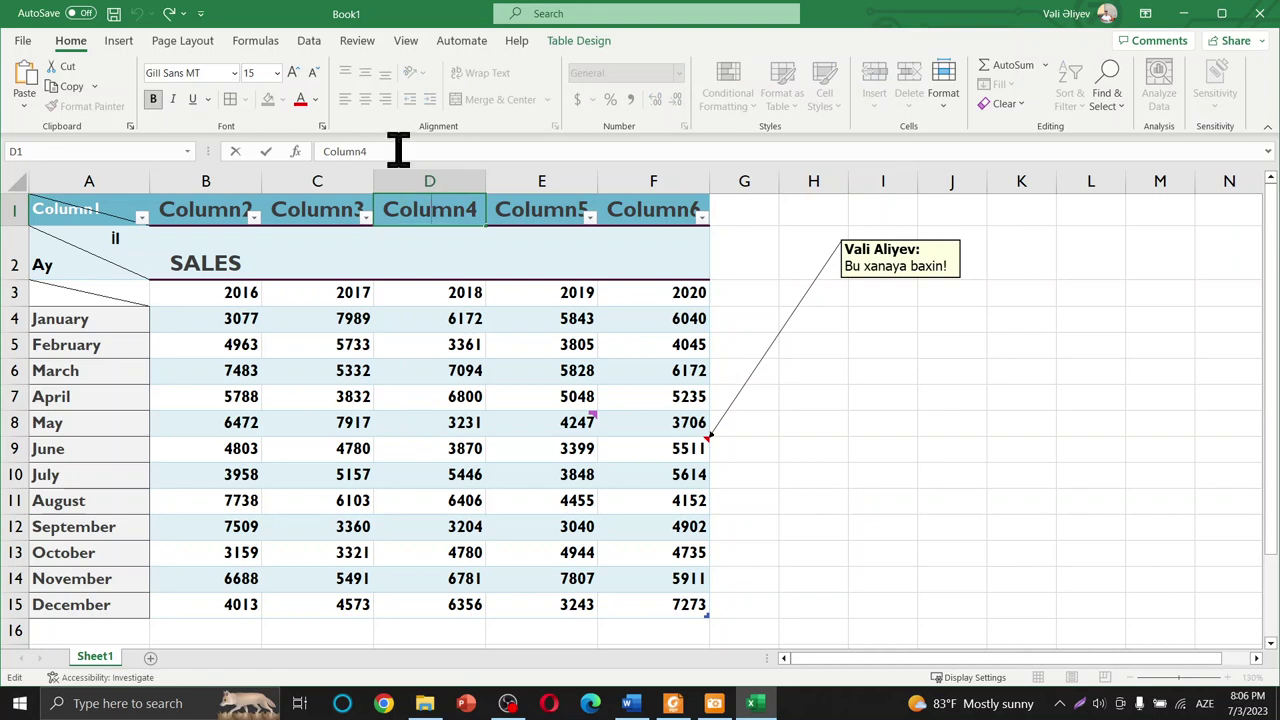
pyautogui.moveTo(400, 151); pyautogui.dragTo(277, 129)
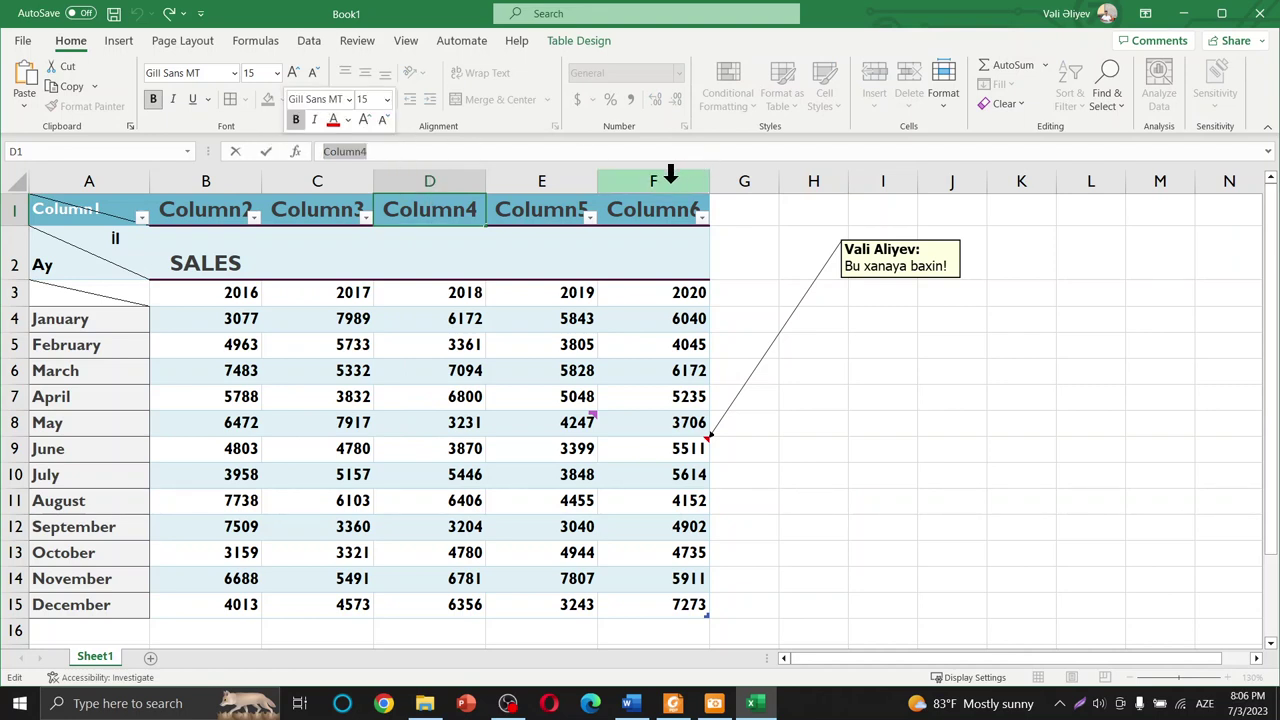
pyautogui.press('BackSpace')
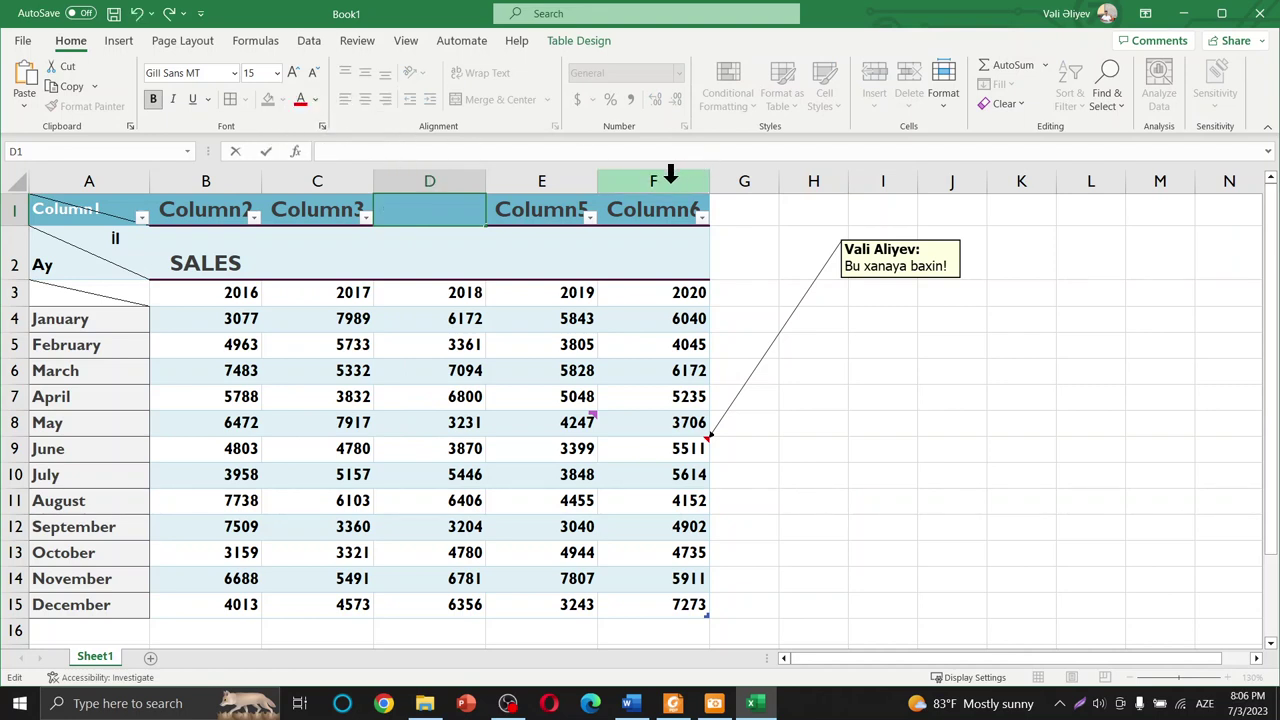
pyautogui.write('2018')
pyautogui.press('Return')
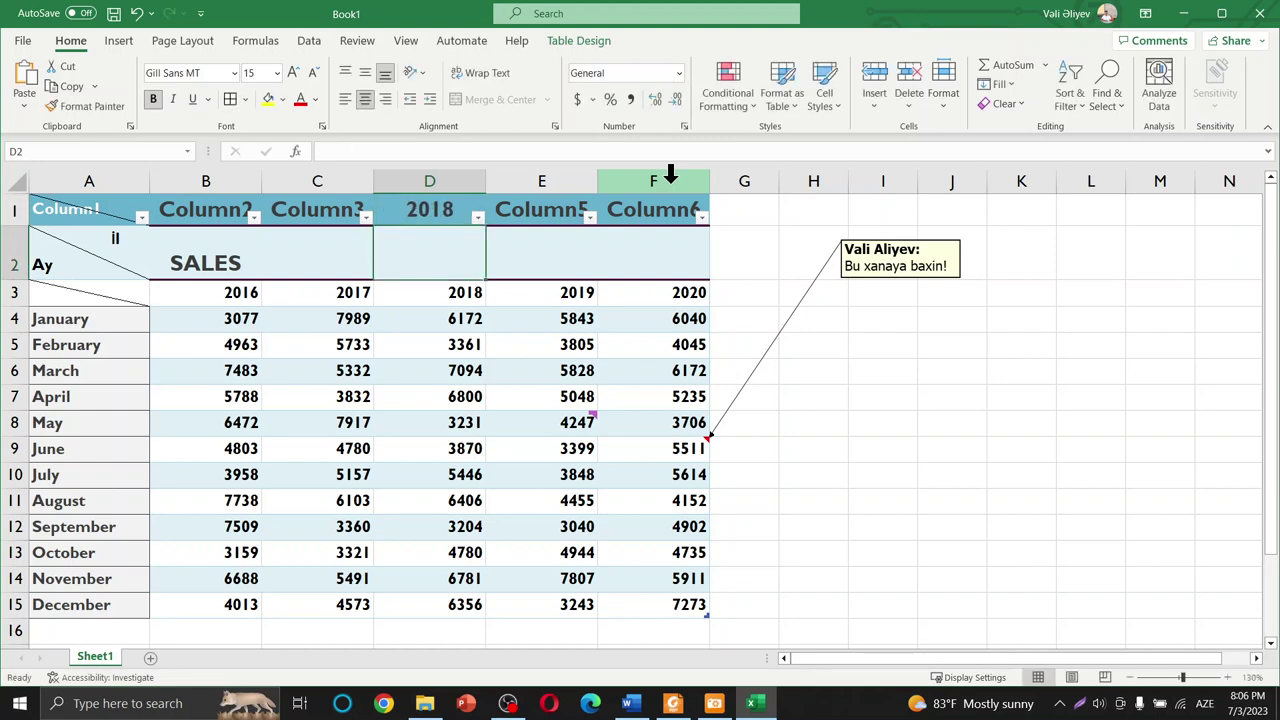
pyautogui.click(523, 398)
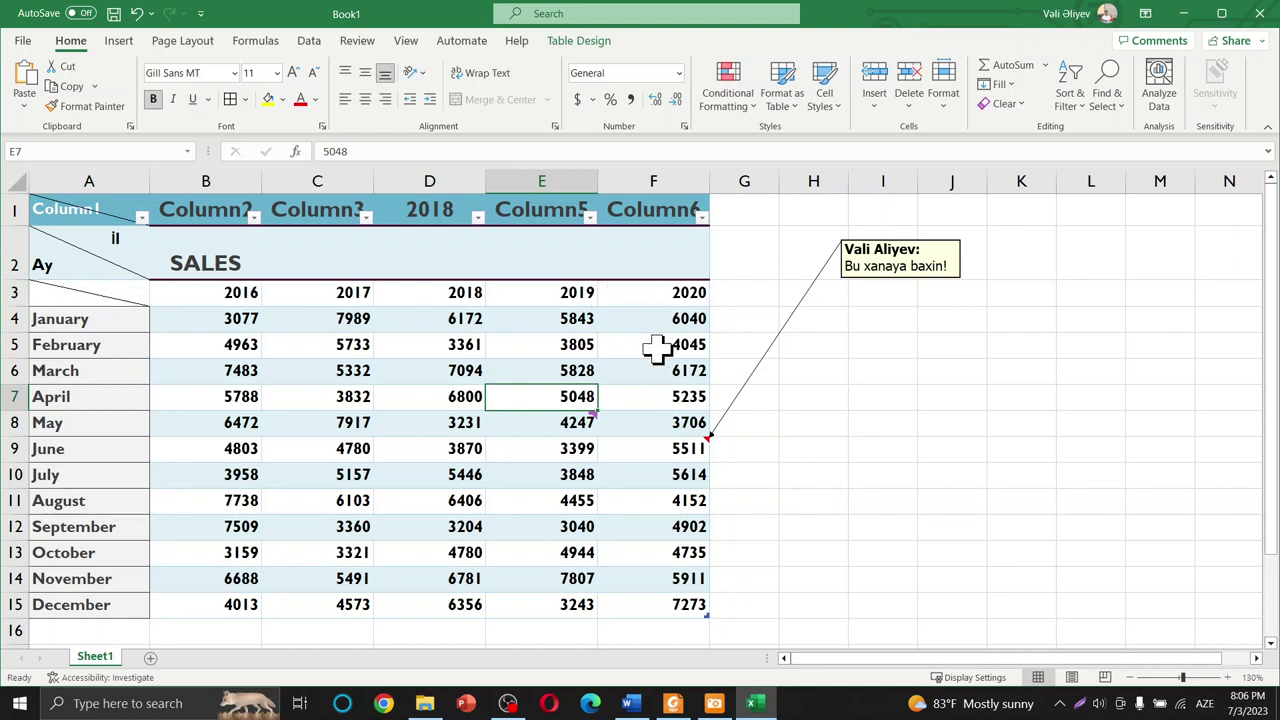
pyautogui.moveTo(42, 205); pyautogui.dragTo(526, 614)
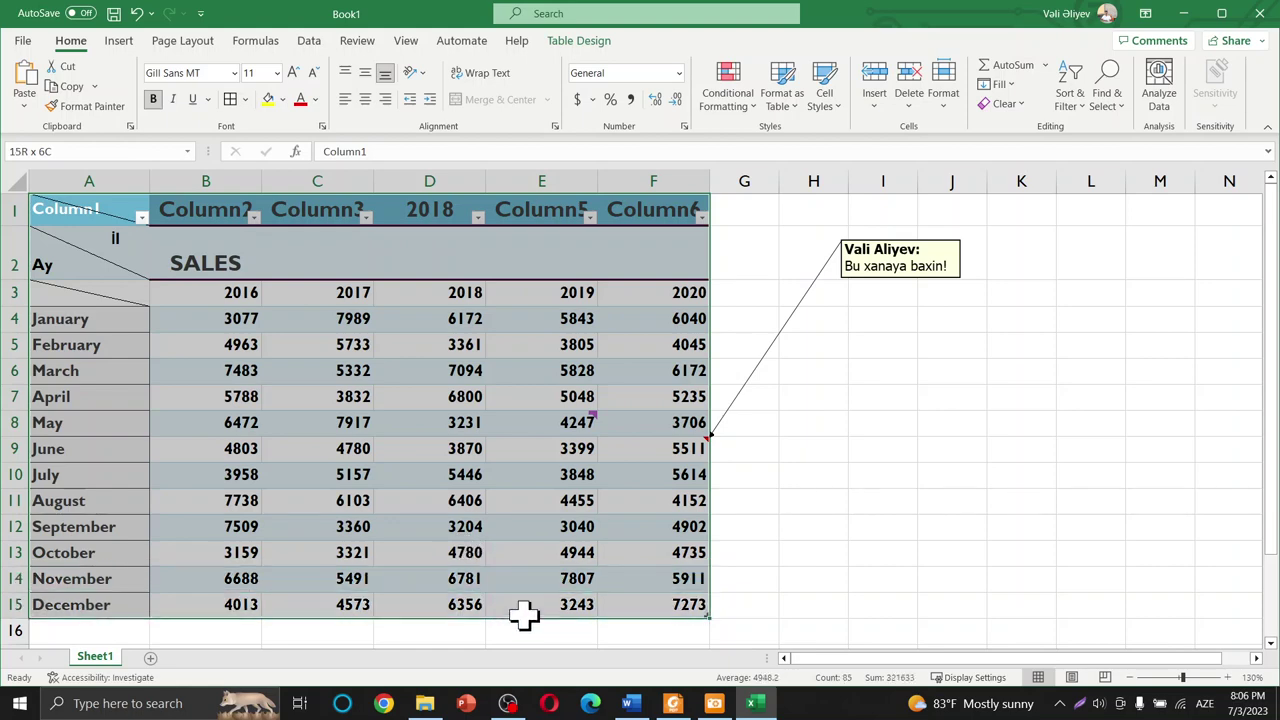
# Try an outline border on the table and look at the border colour settings without applying them.
pyautogui.click(246, 100)
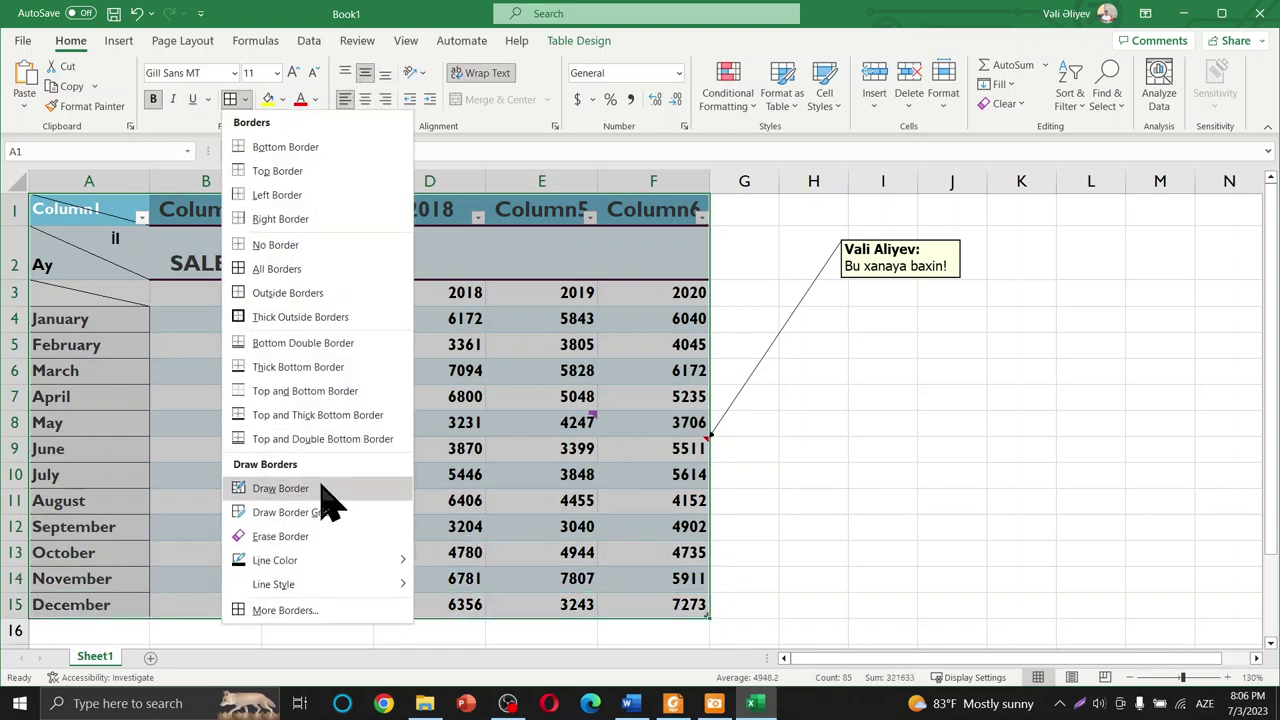
pyautogui.moveTo(315, 570)
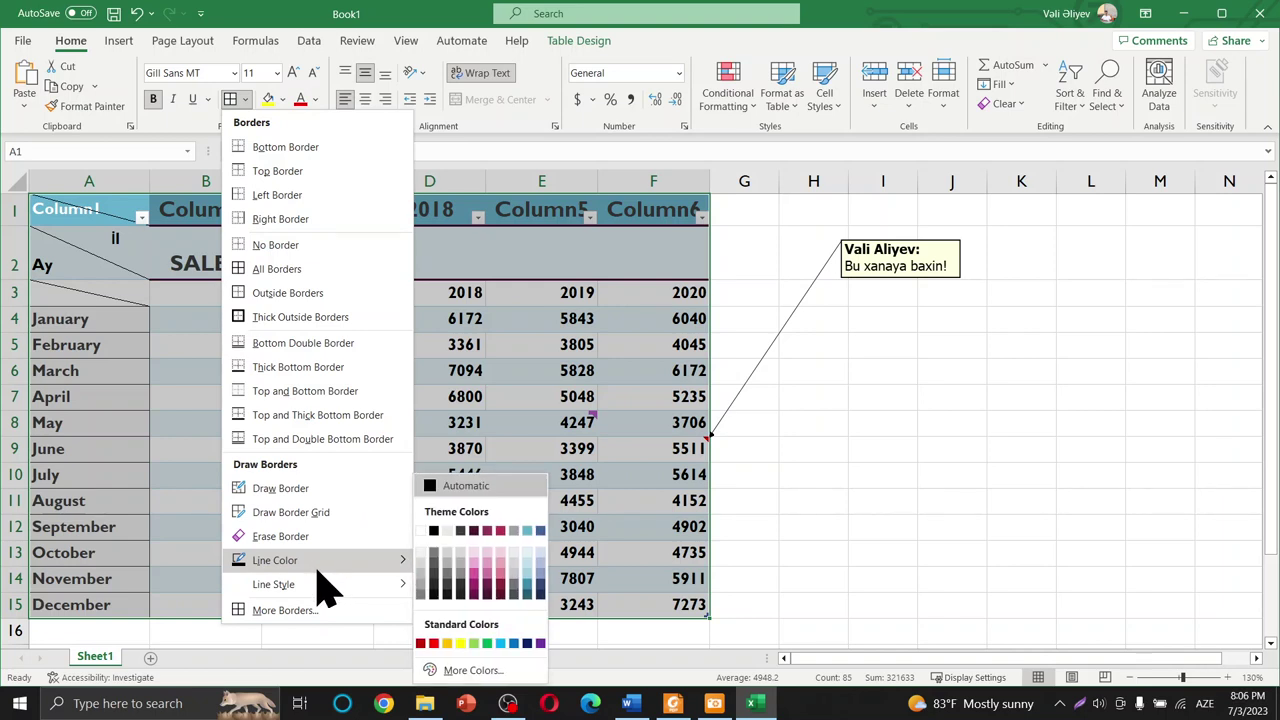
pyautogui.click(296, 316)
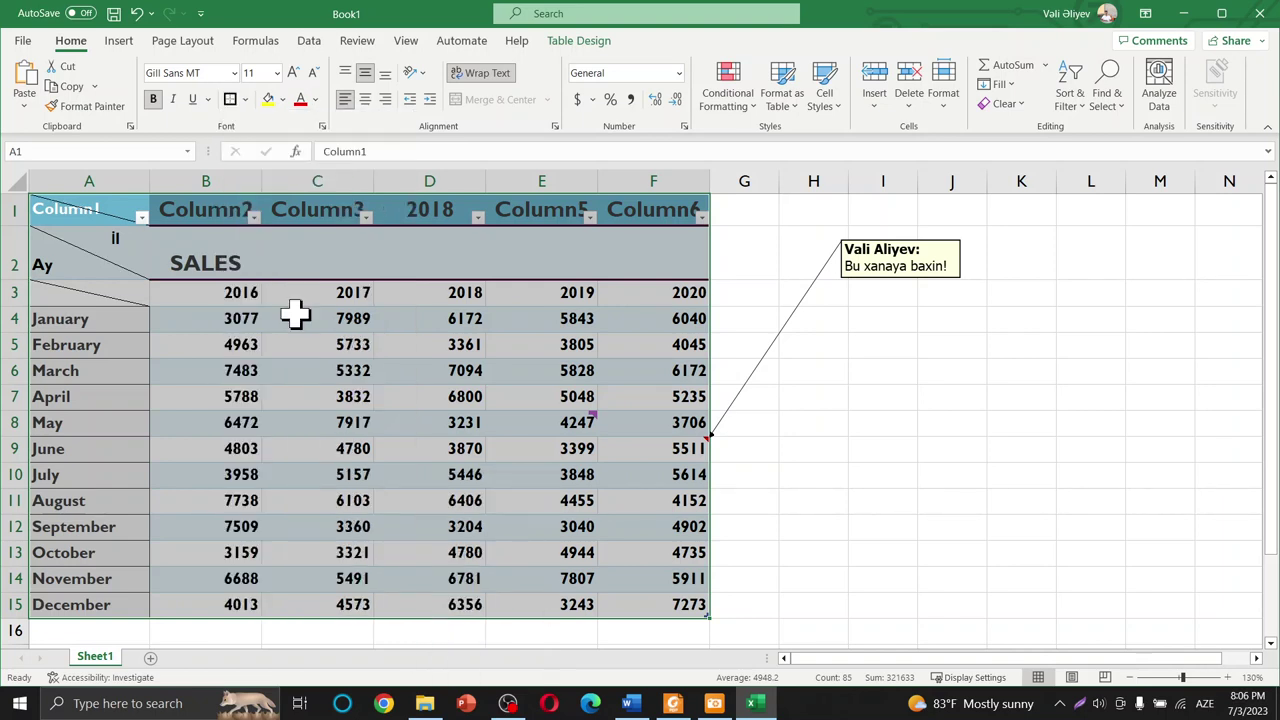
pyautogui.click(245, 99)
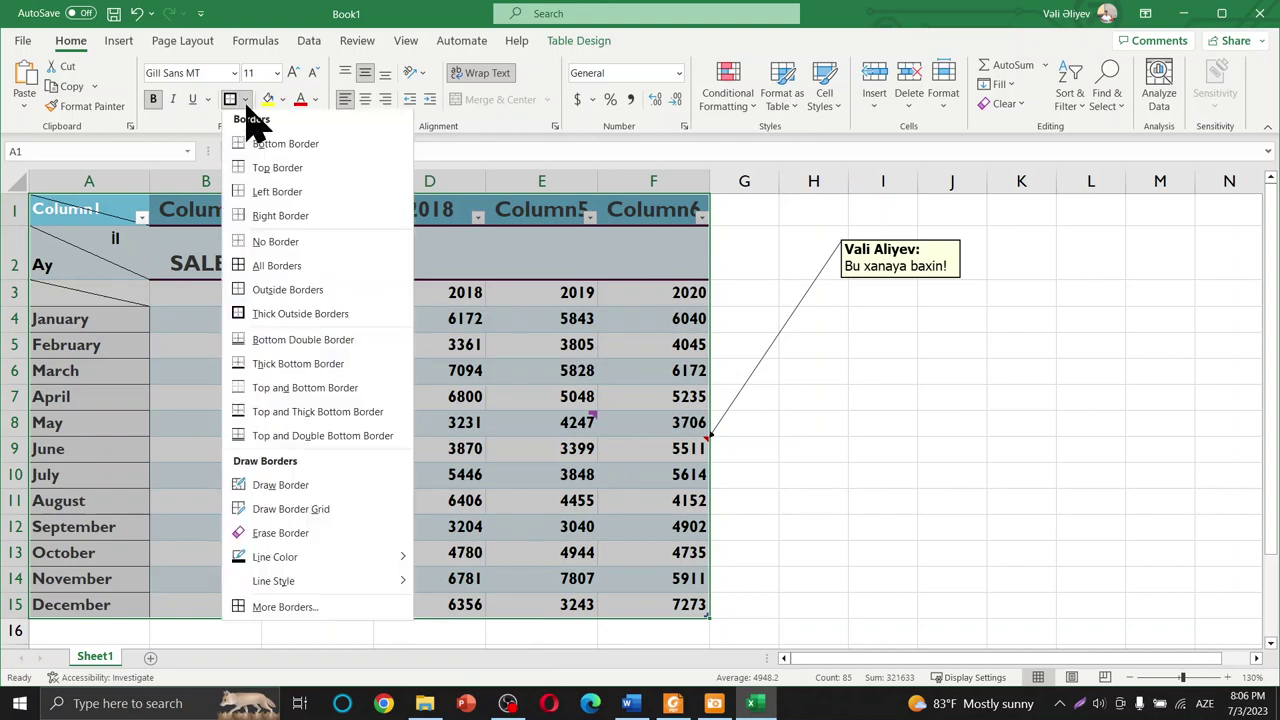
pyautogui.click(285, 610)
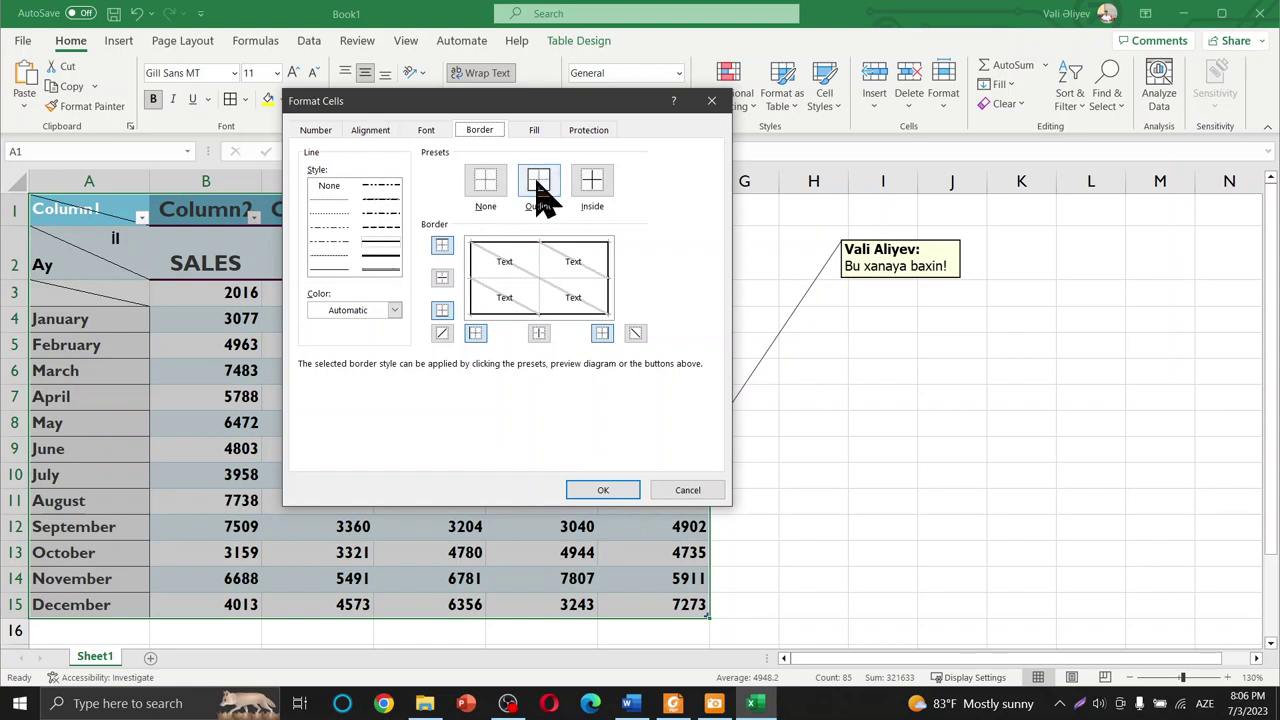
pyautogui.click(394, 310)
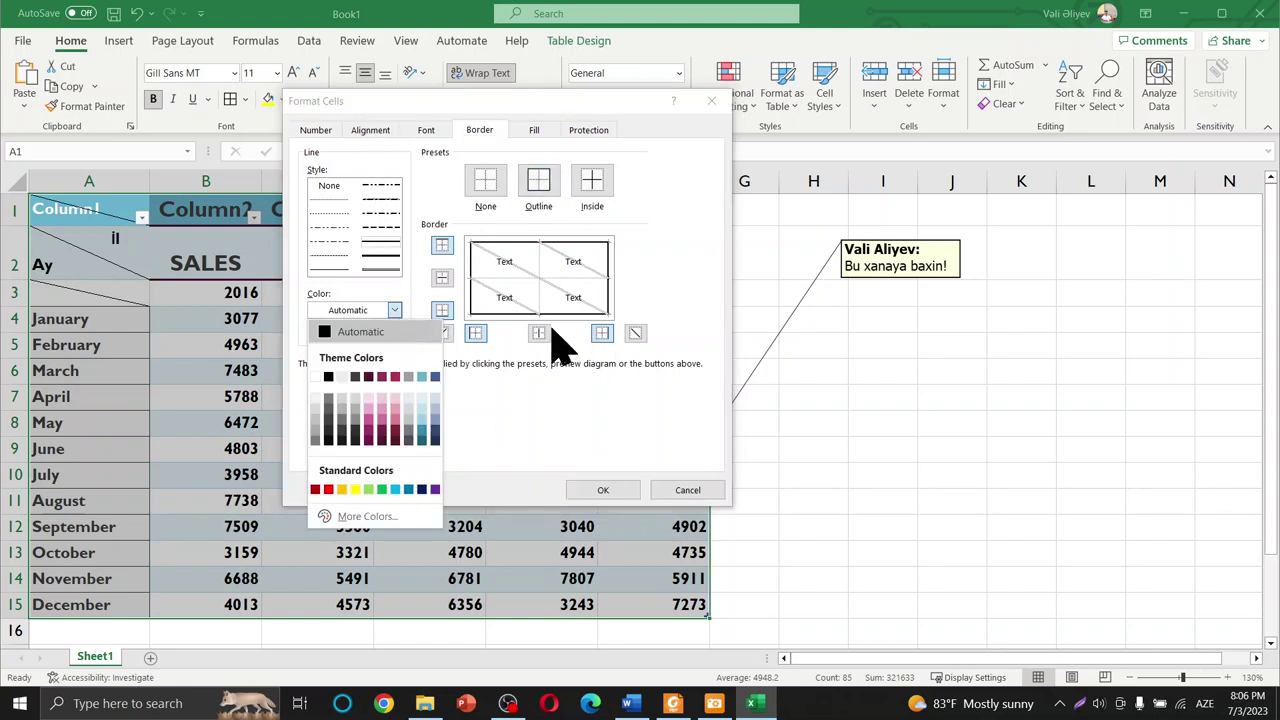
pyautogui.click(708, 106)
pyautogui.click(708, 106)
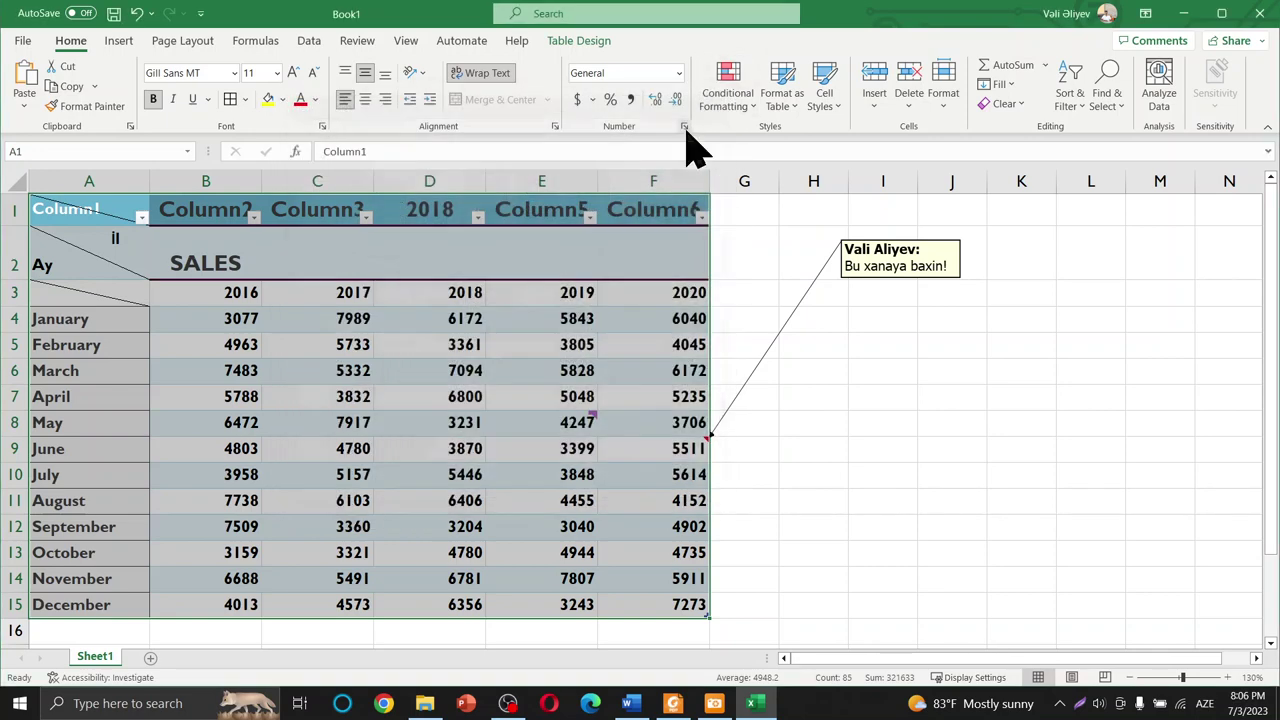
# Deselect the table, bring up Board.pdf in Foxit Reader, then minimize it to return to Excel.
pyautogui.click(826, 375)
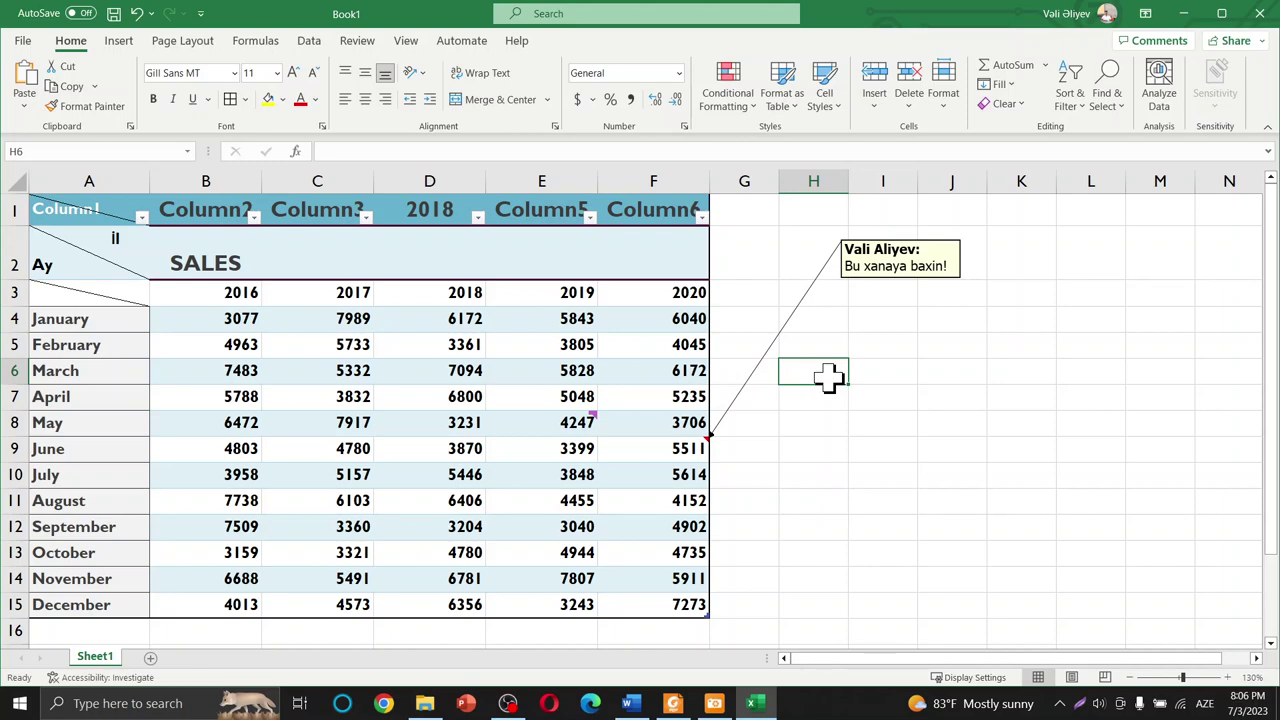
pyautogui.click(674, 703)
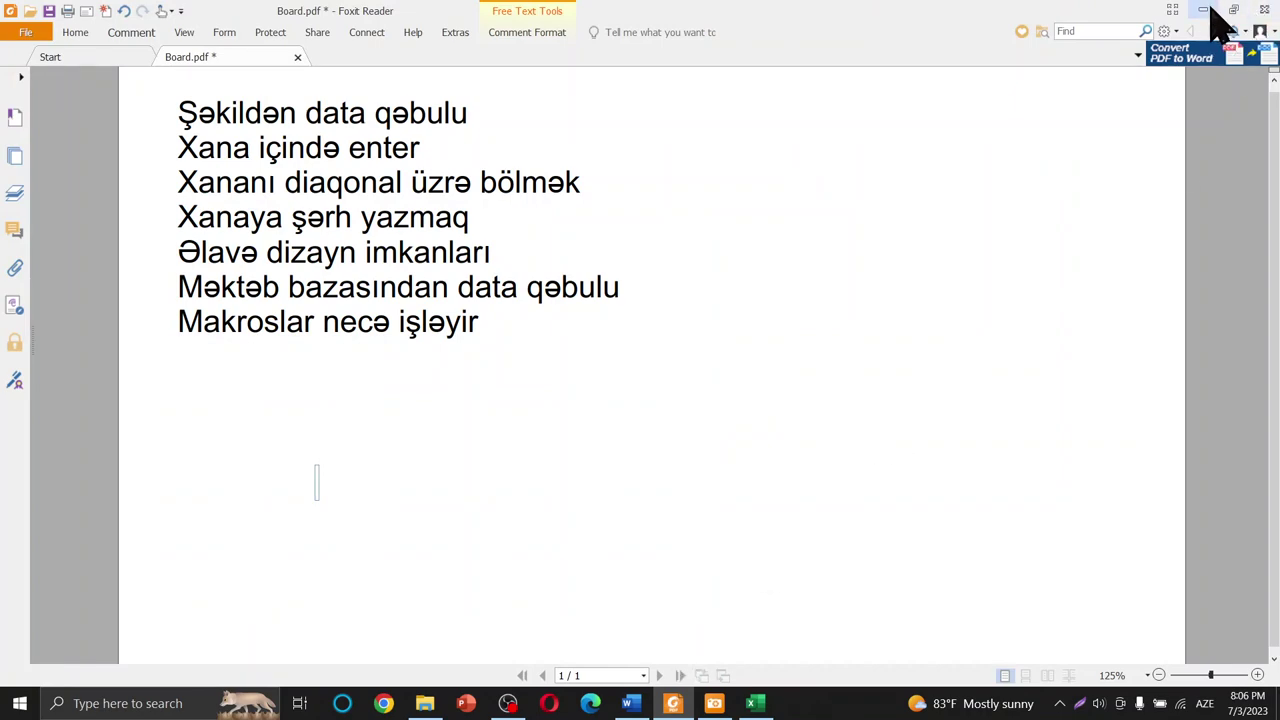
pyautogui.click(1206, 11)
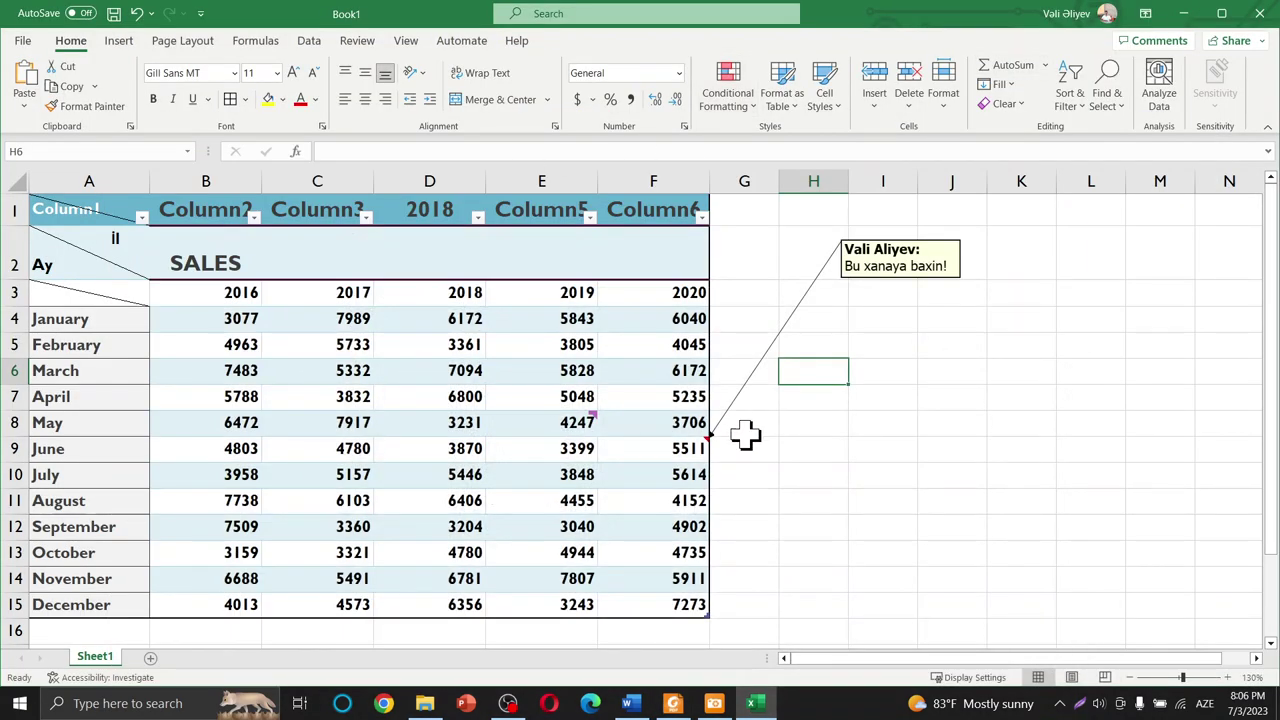
# Add a new blank Sheet2, widen its column A, and return to cell A1.
pyautogui.click(150, 658)
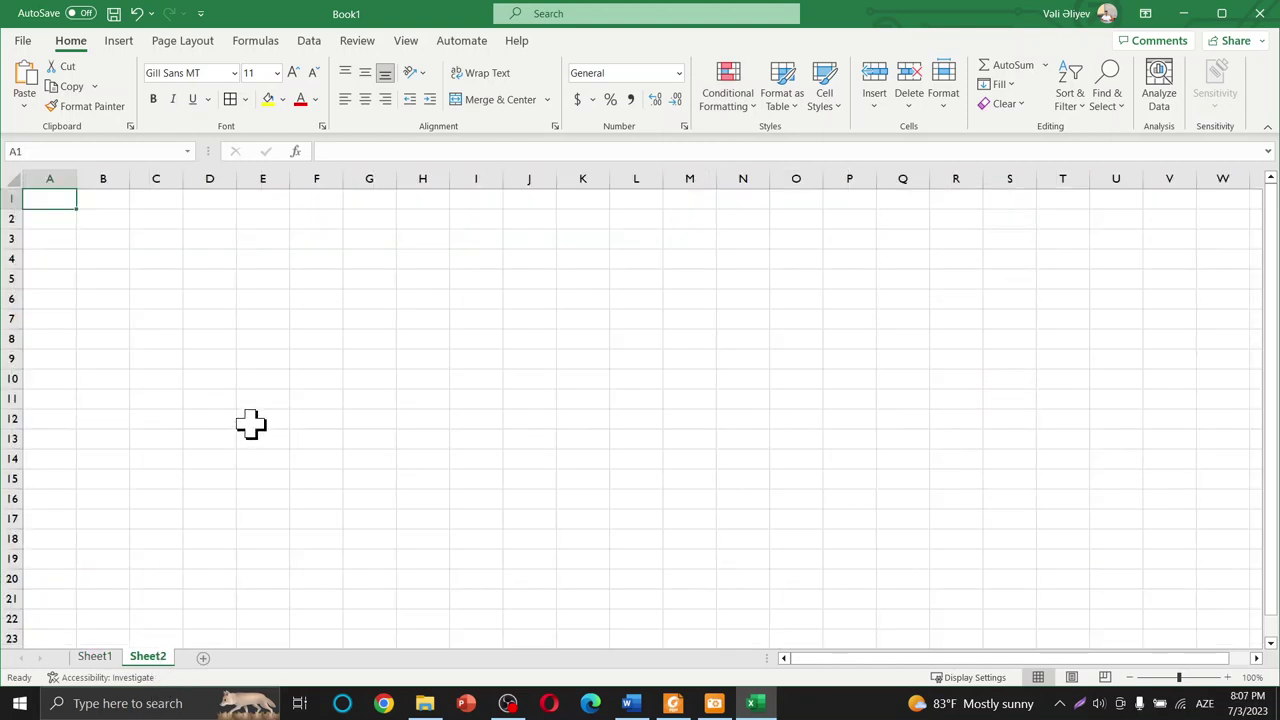
pyautogui.moveTo(76, 183); pyautogui.dragTo(198, 183)
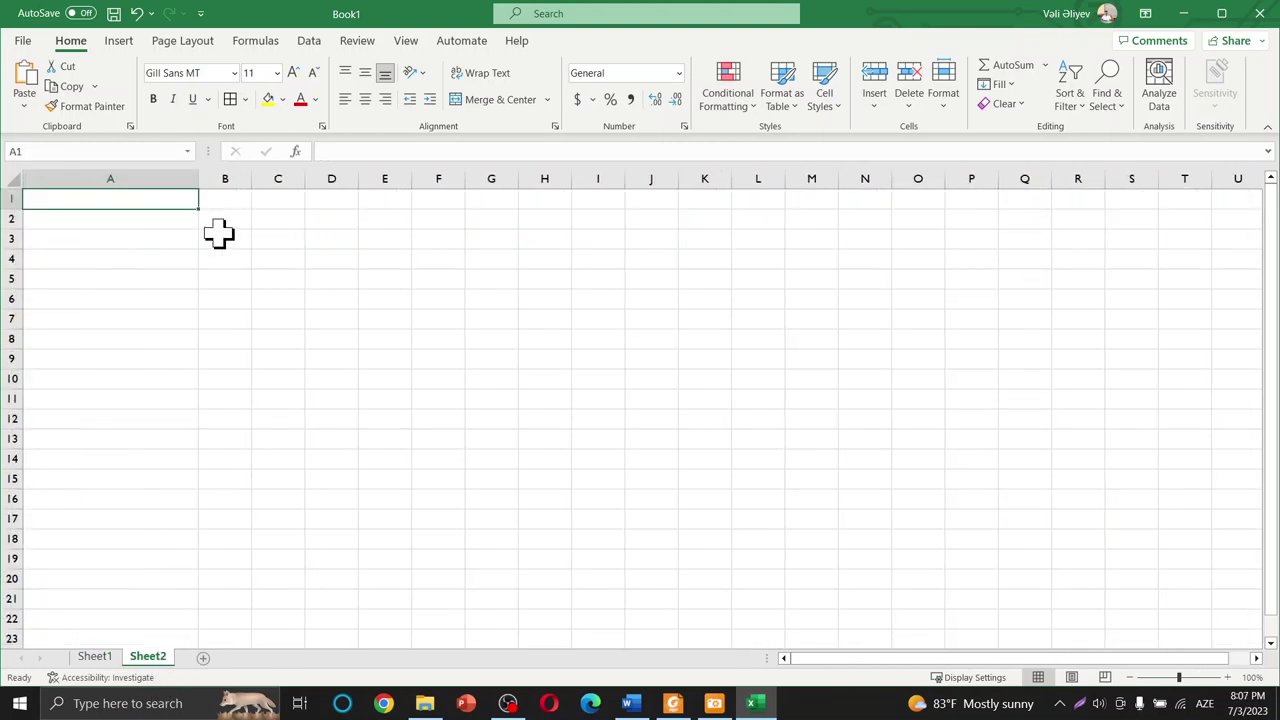
pyautogui.click(169, 285)
pyautogui.click(153, 205)
# Launch Chrome and move its profile window aside.
pyautogui.click(388, 703)
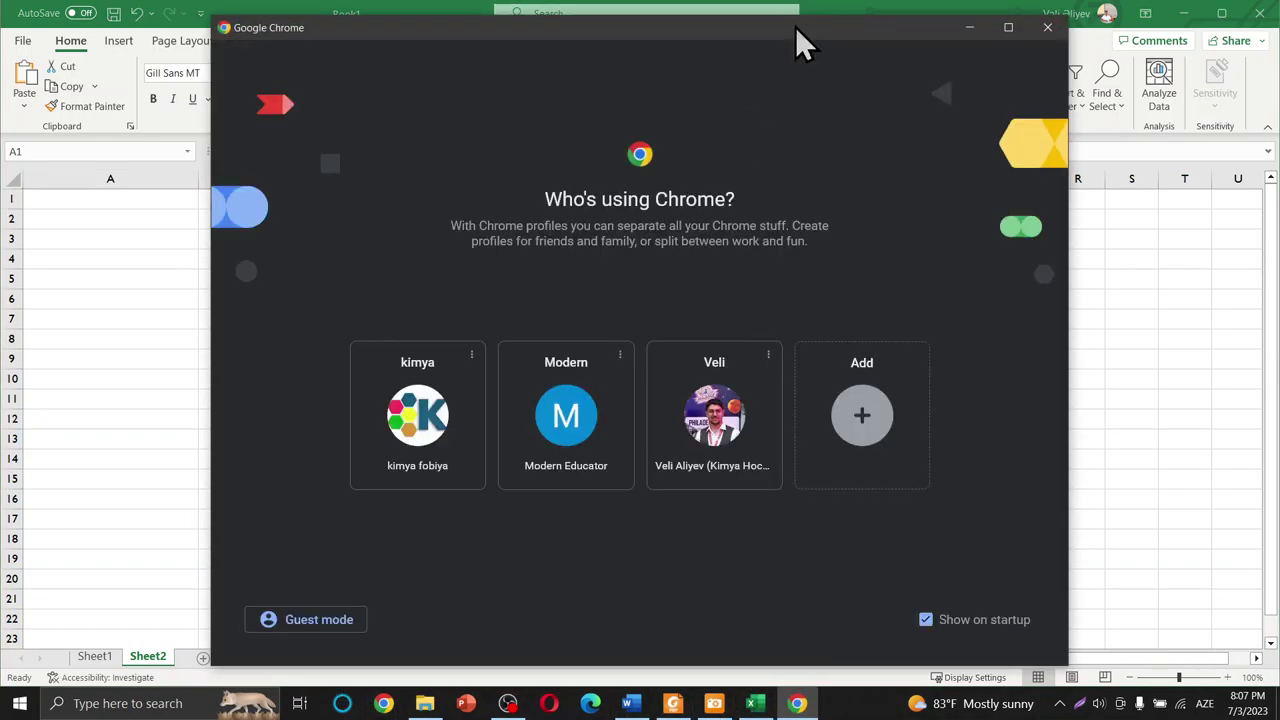
pyautogui.moveTo(800, 43); pyautogui.dragTo(790, 0)
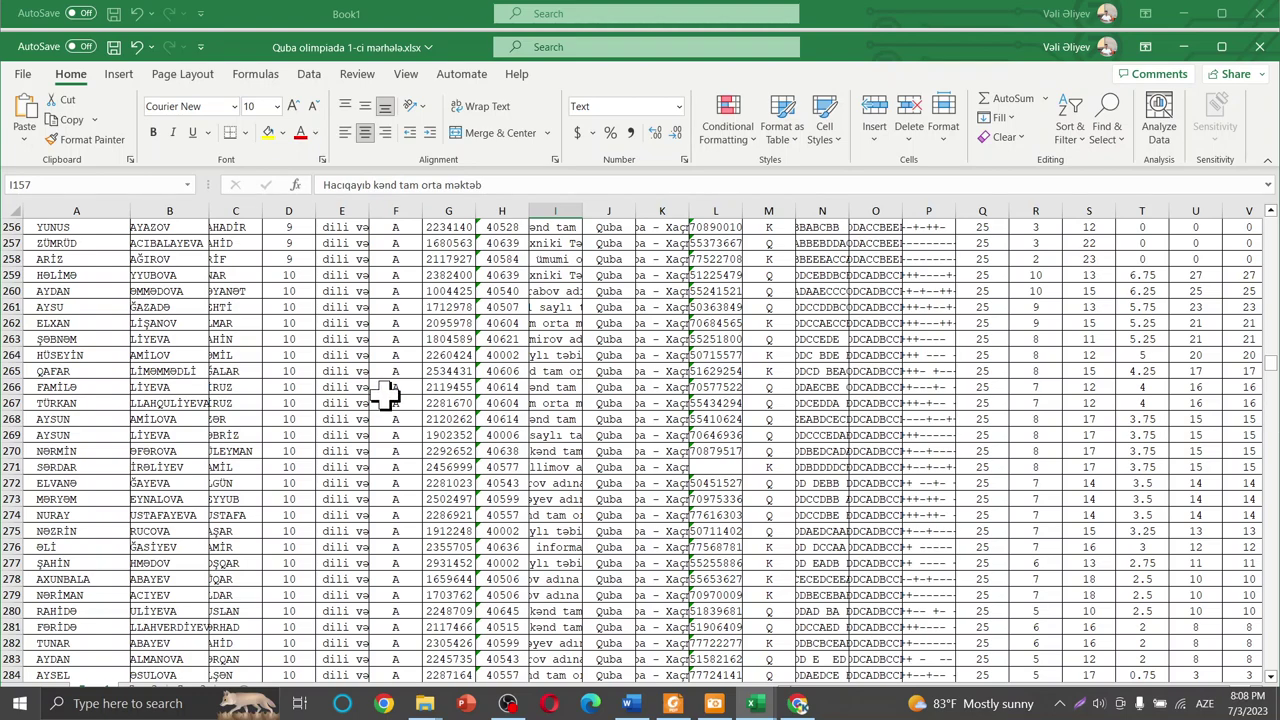
# Copy the name and surname columns A:B from the Quba olympiad workbook, then minimize it.
pyautogui.scroll(6, 737, 366)
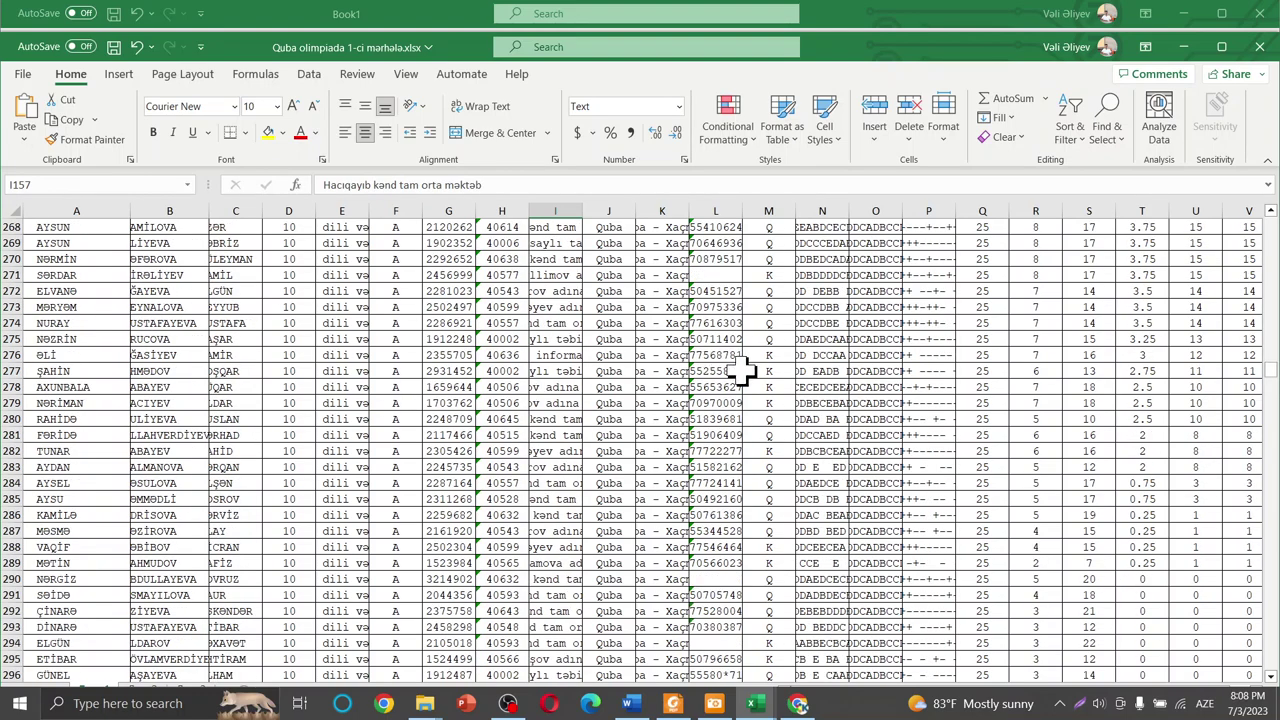
pyautogui.scroll(5, 740, 370)
pyautogui.scroll(1, 740, 370)
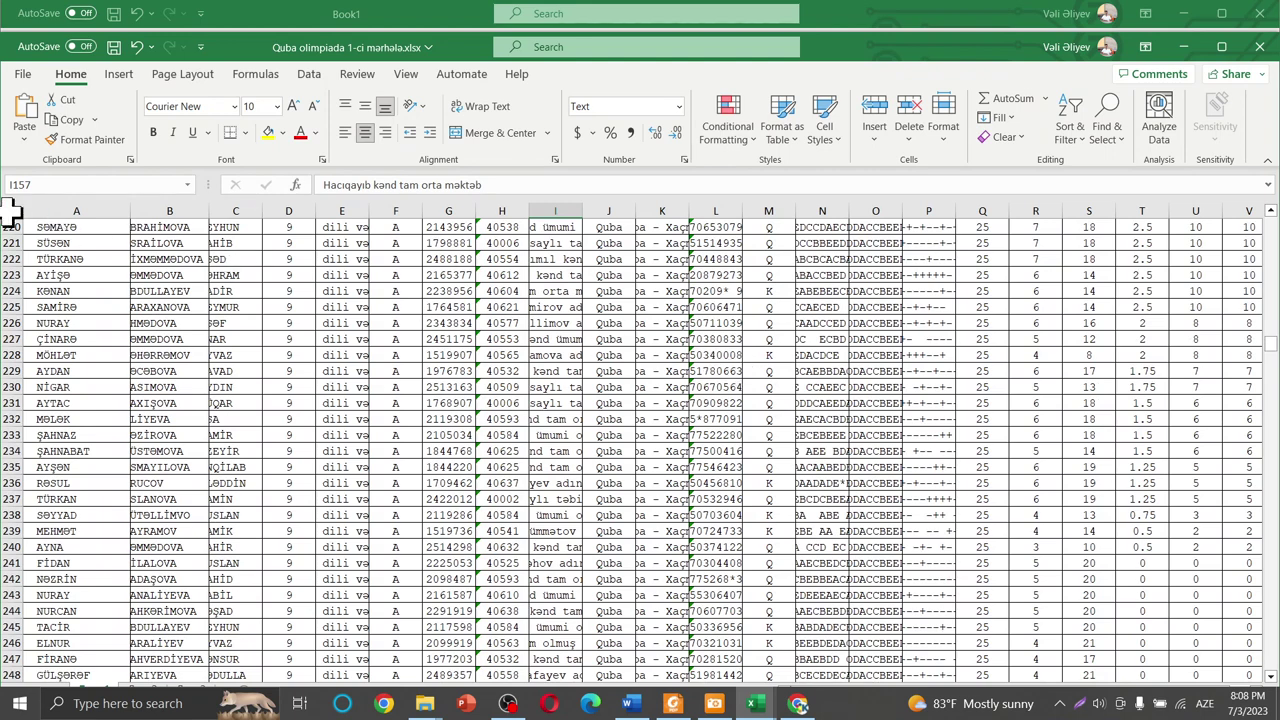
pyautogui.scroll(4, 84, 250)
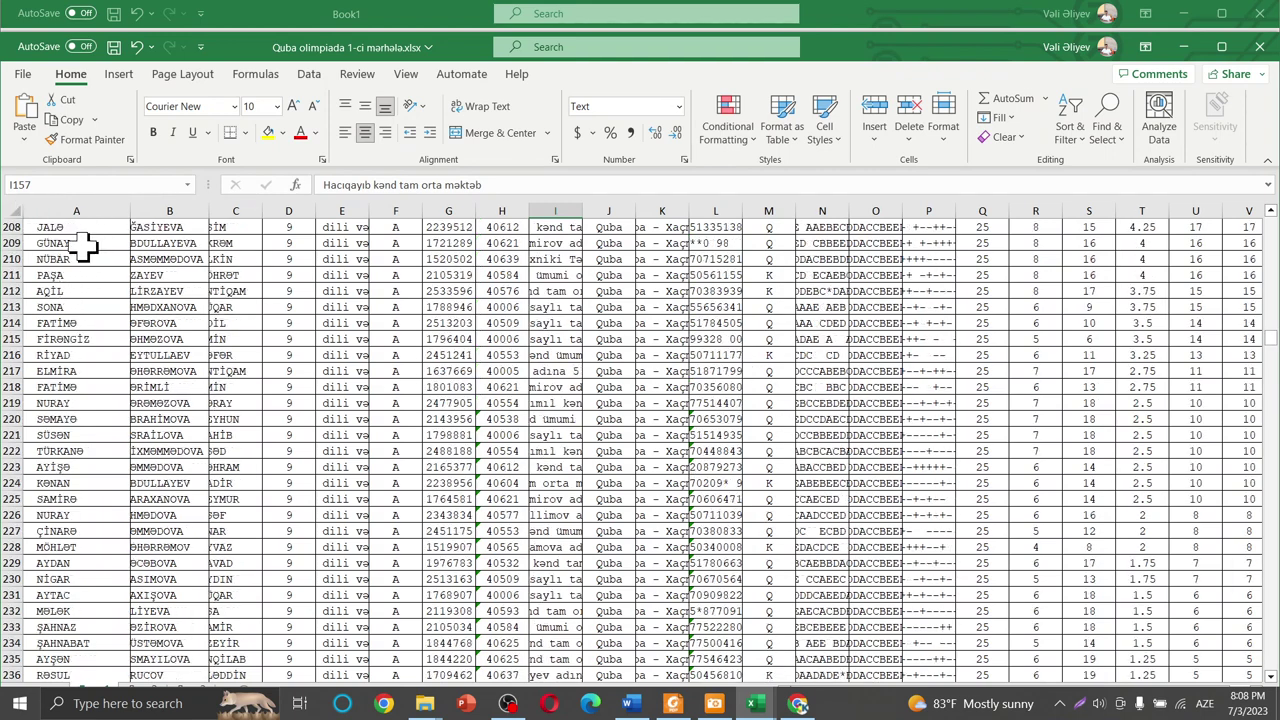
pyautogui.scroll(4, 84, 250)
pyautogui.scroll(5, 80, 245)
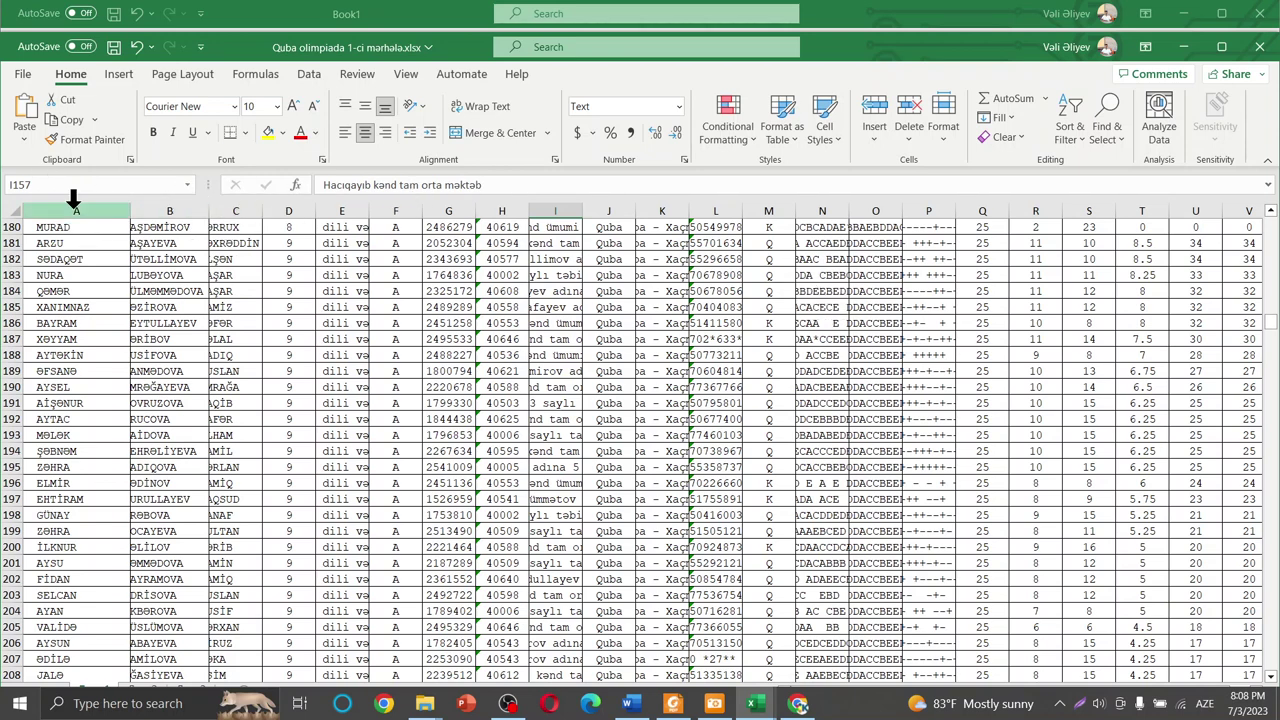
pyautogui.moveTo(75, 200); pyautogui.dragTo(150, 210)
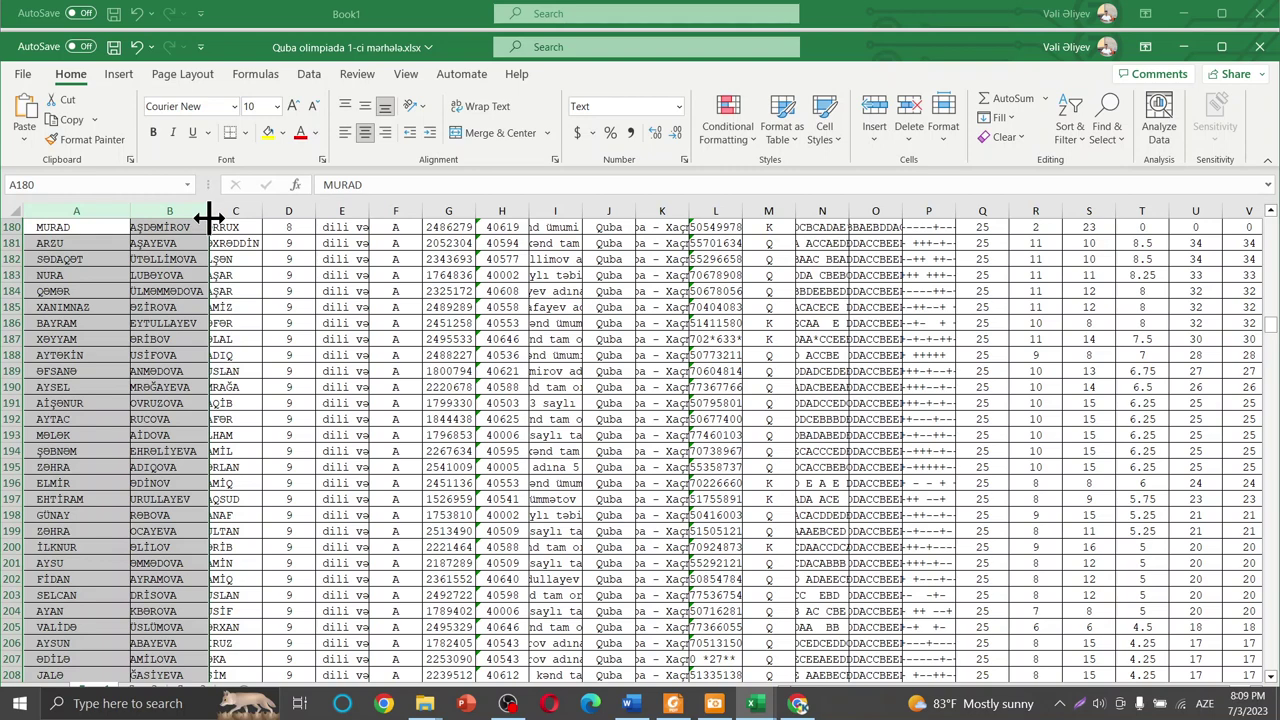
pyautogui.hotkey('ctrl', 'c')
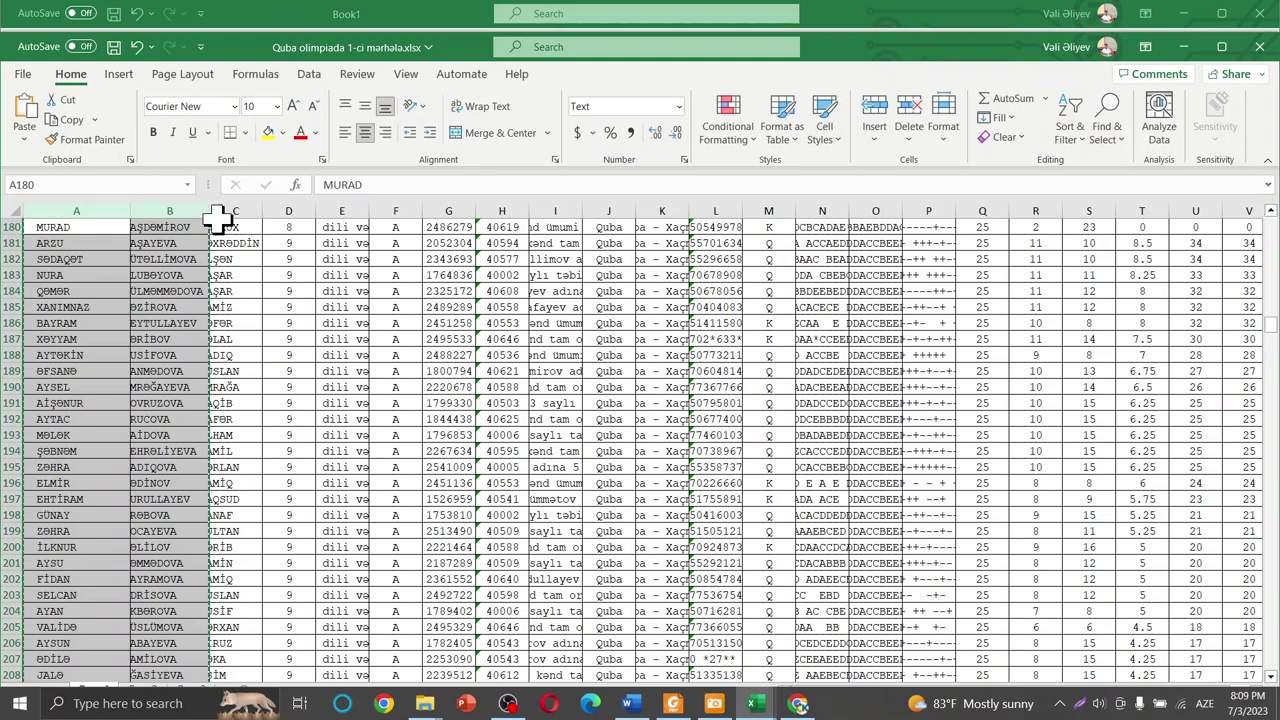
pyautogui.click(1183, 47)
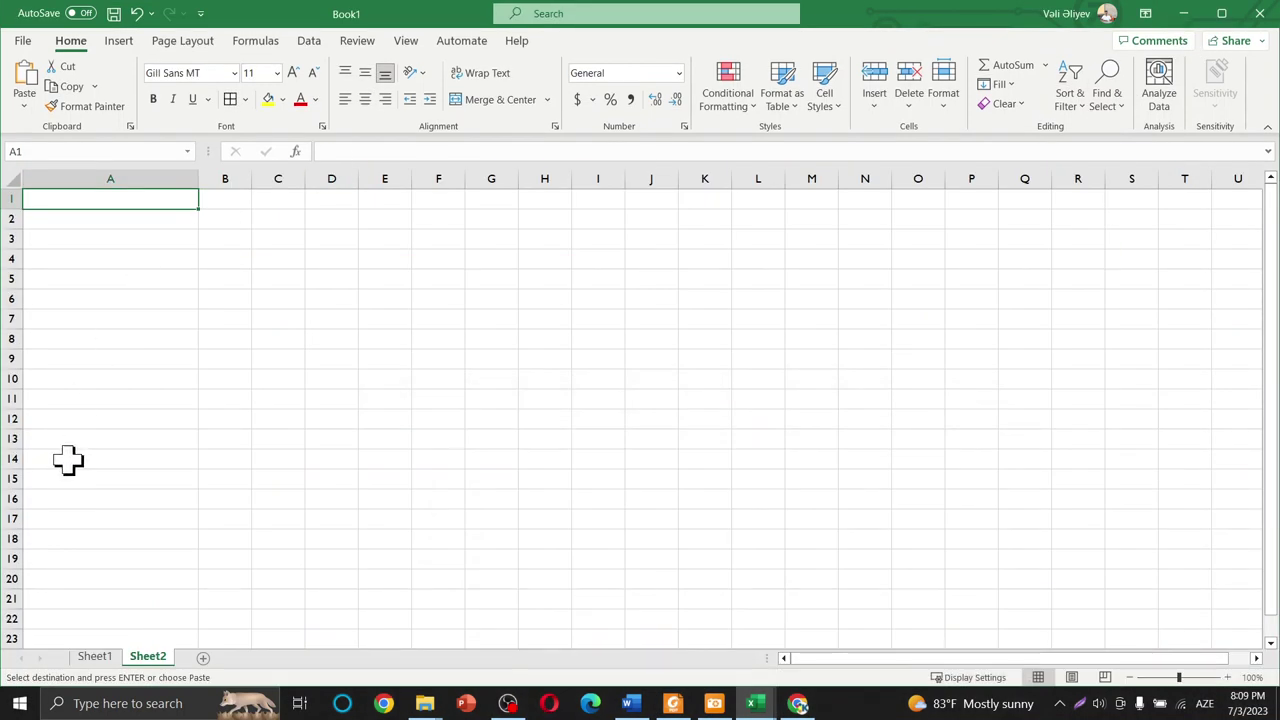
# Add a new sheet named DATA and move it to the first tab position.
pyautogui.click(204, 658)
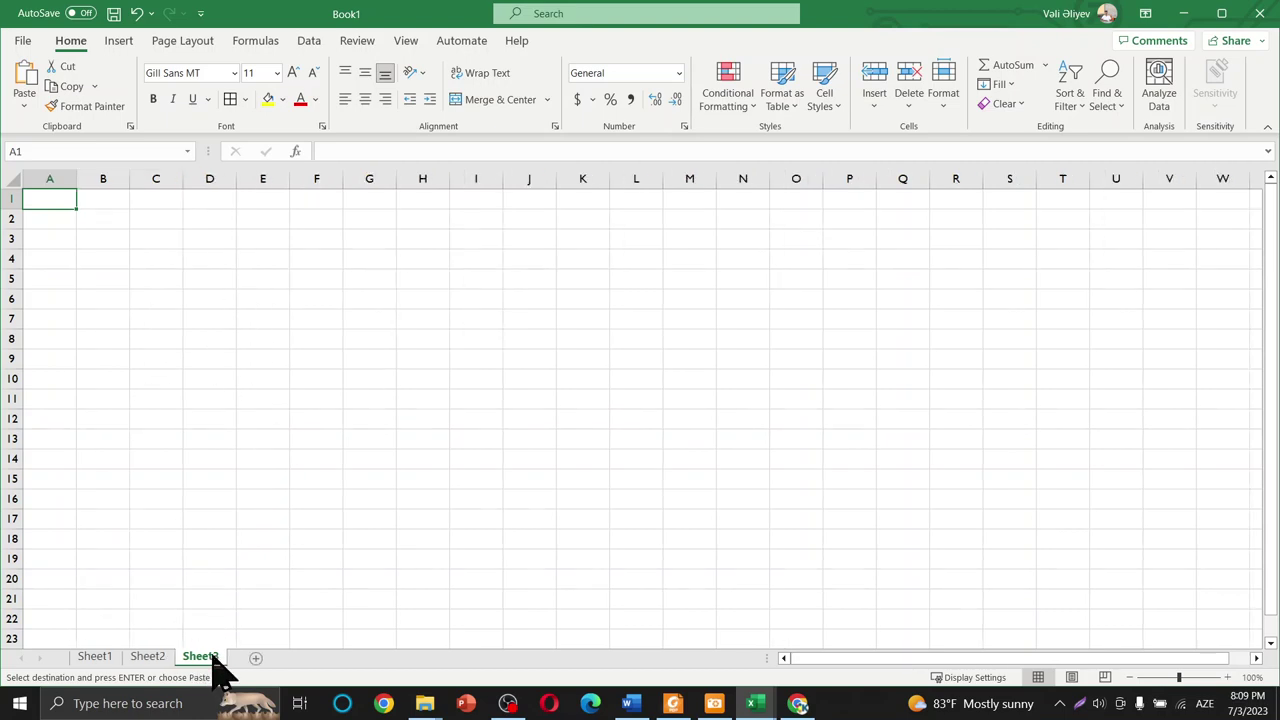
pyautogui.rightClick(211, 660)
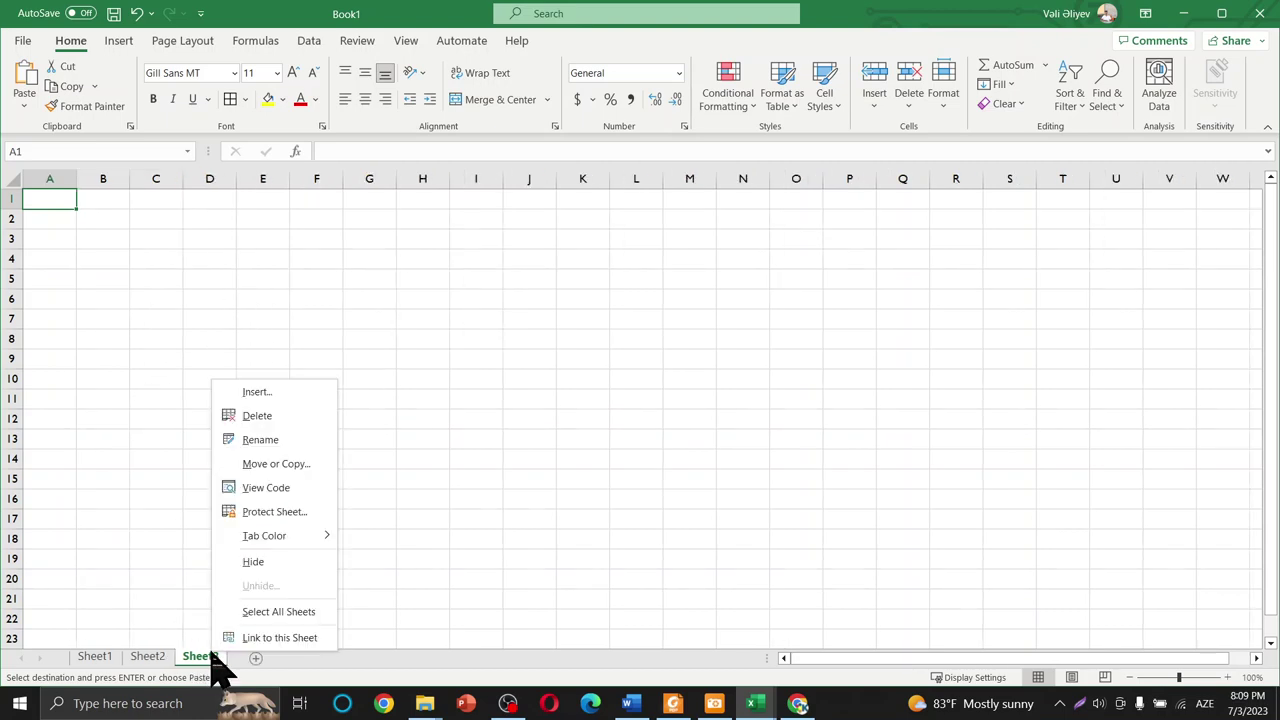
pyautogui.click(262, 440)
pyautogui.write('DATA')
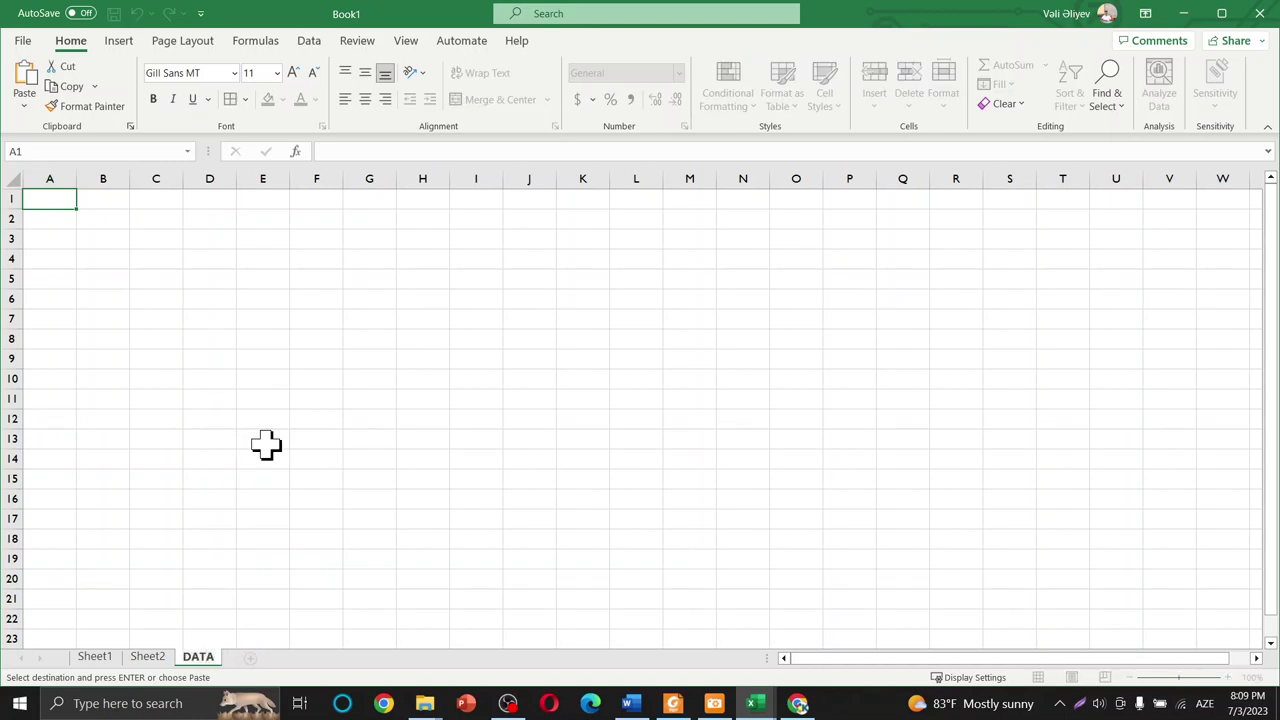
pyautogui.press('Return')
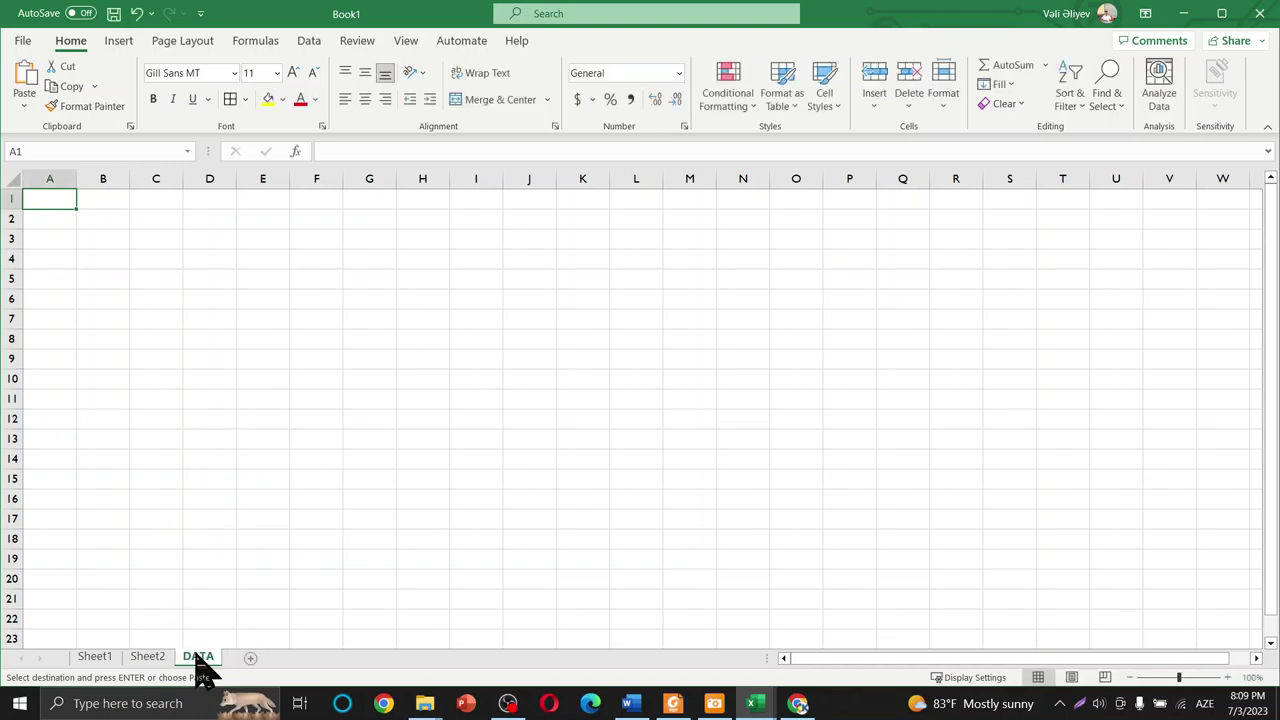
pyautogui.moveTo(62, 650); pyautogui.dragTo(68, 650)
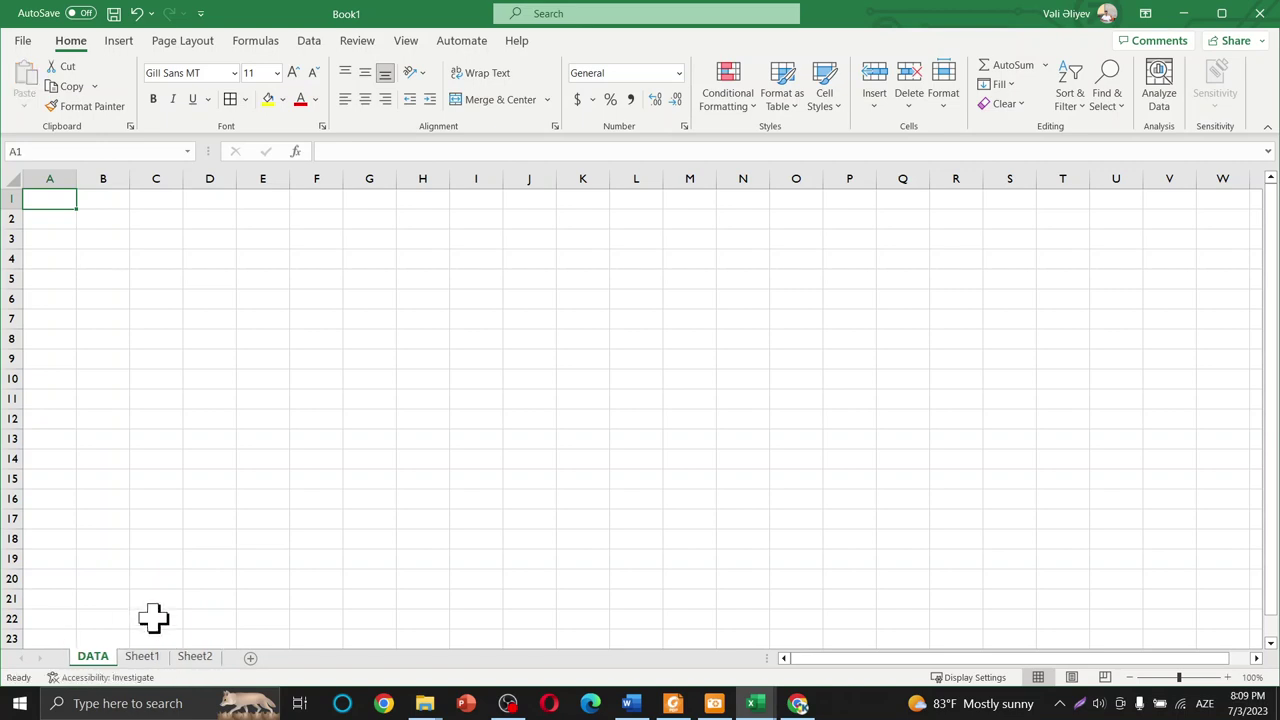
pyautogui.click(148, 340)
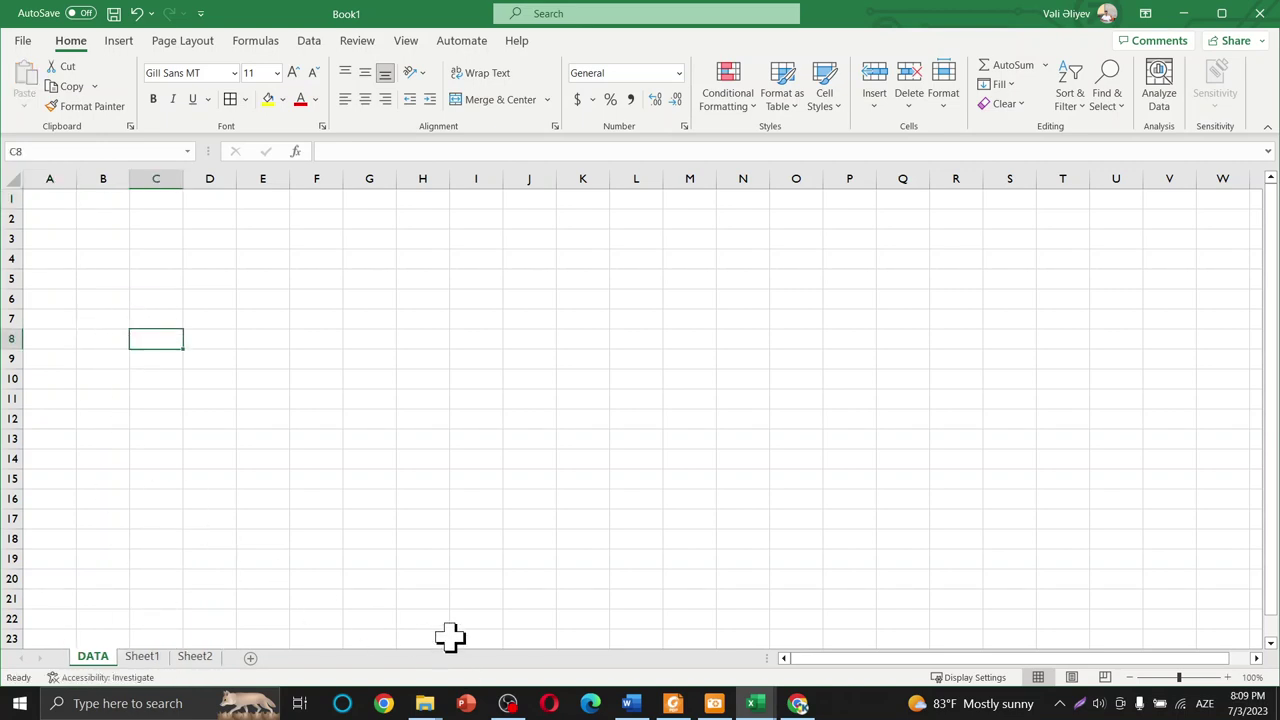
# Paste the Quba workbook's name and surname columns A:B into column A of the DATA sheet.
pyautogui.click(757, 703)
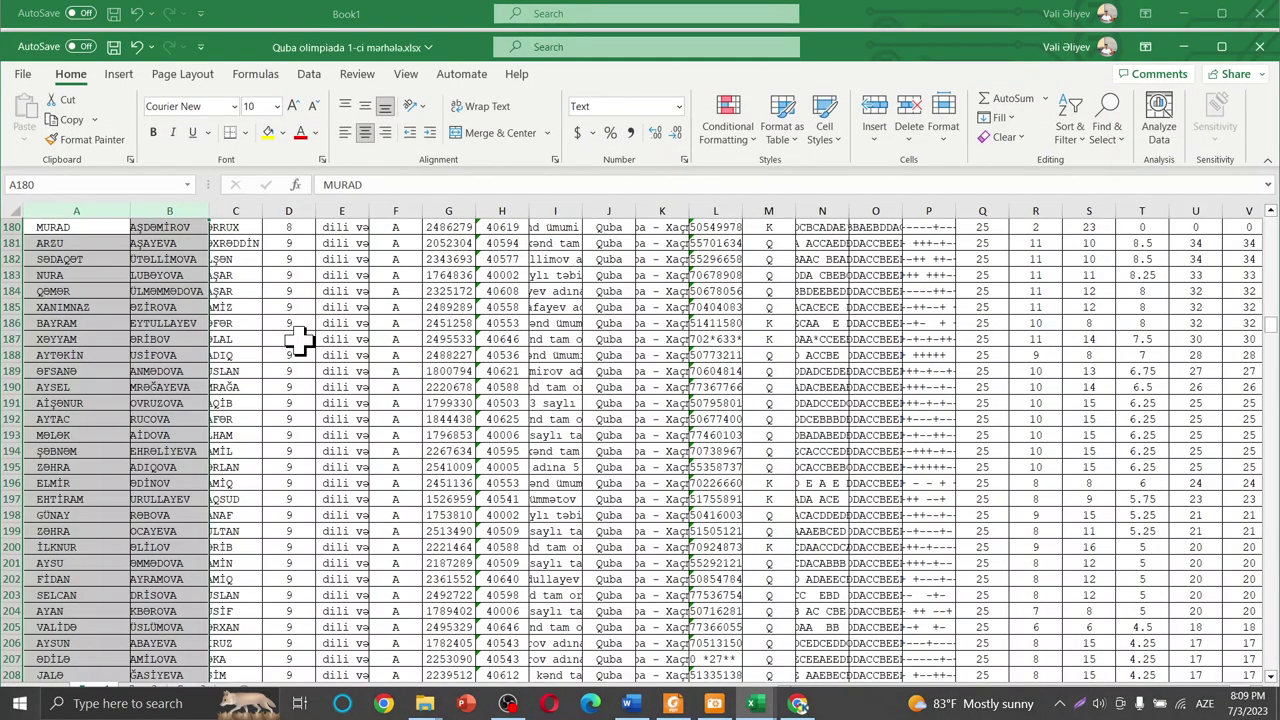
pyautogui.click(153, 203)
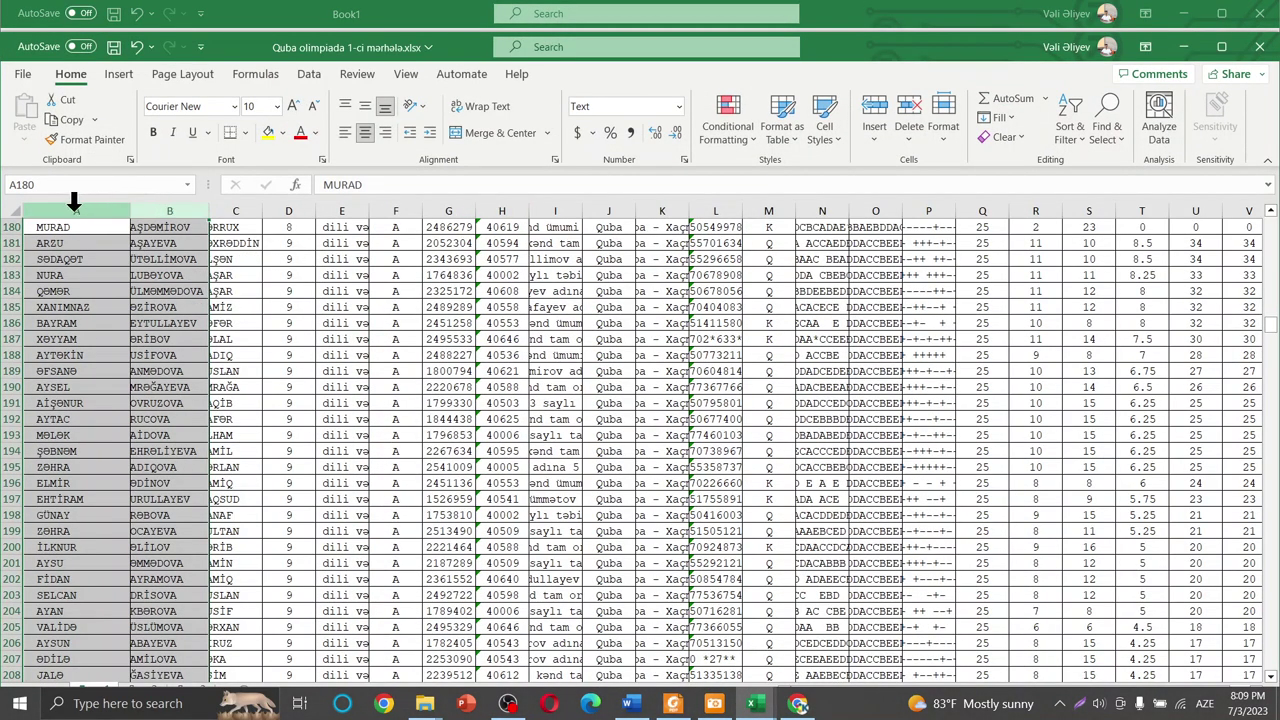
pyautogui.moveTo(112, 210); pyautogui.dragTo(150, 210)
pyautogui.click(1183, 46)
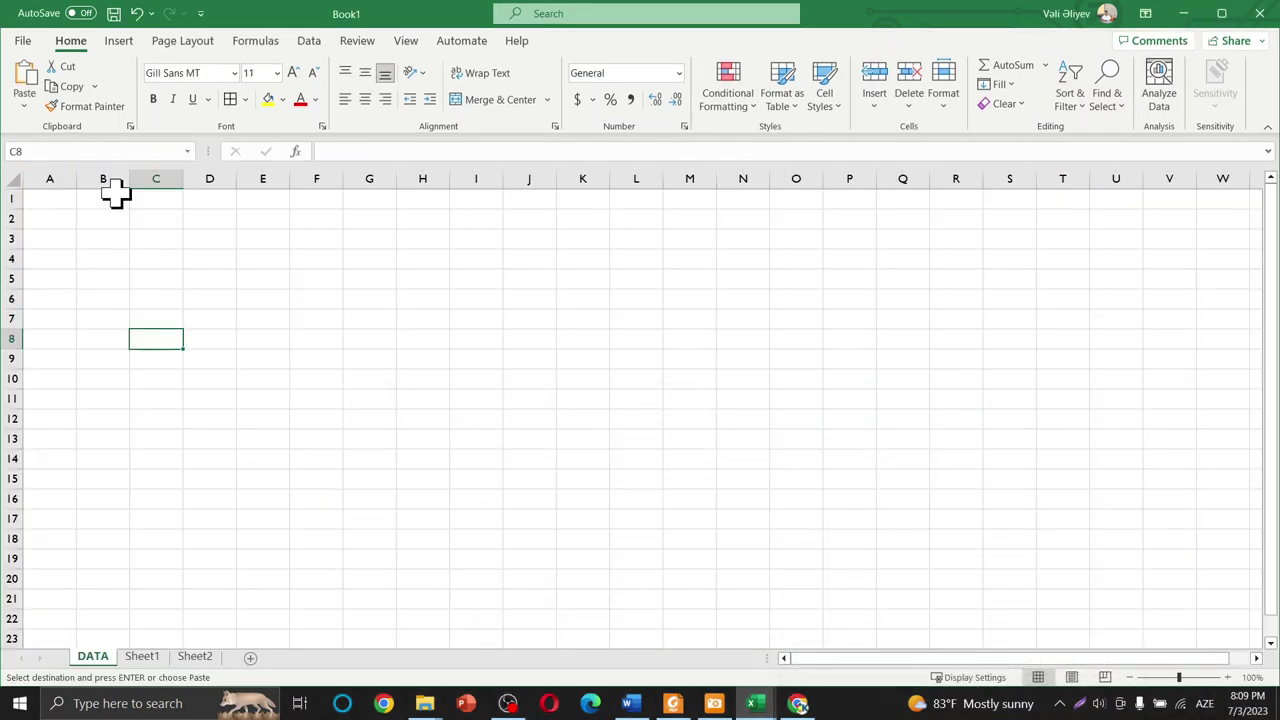
pyautogui.click(55, 178)
pyautogui.hotkey('ctrl', 'v')
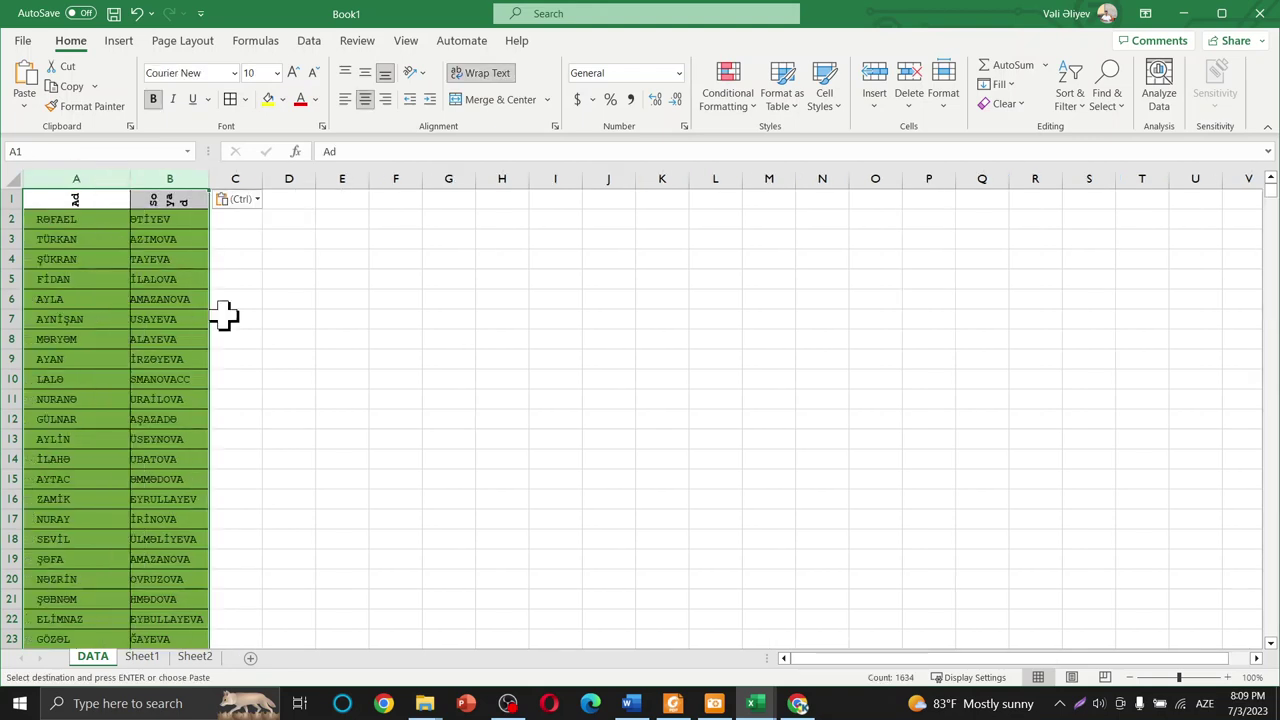
# Widen column B on the DATA sheet to fit the surnames.
pyautogui.click(305, 340)
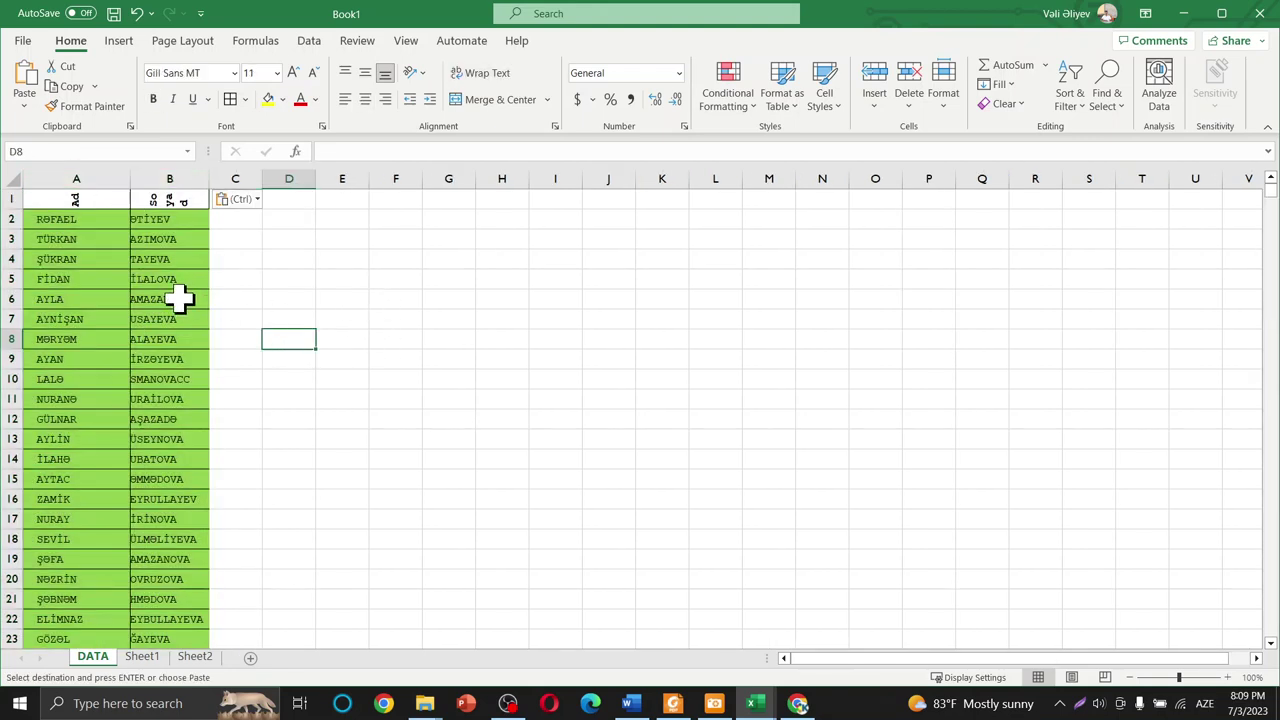
pyautogui.click(329, 280)
pyautogui.moveTo(209, 182); pyautogui.dragTo(260, 182)
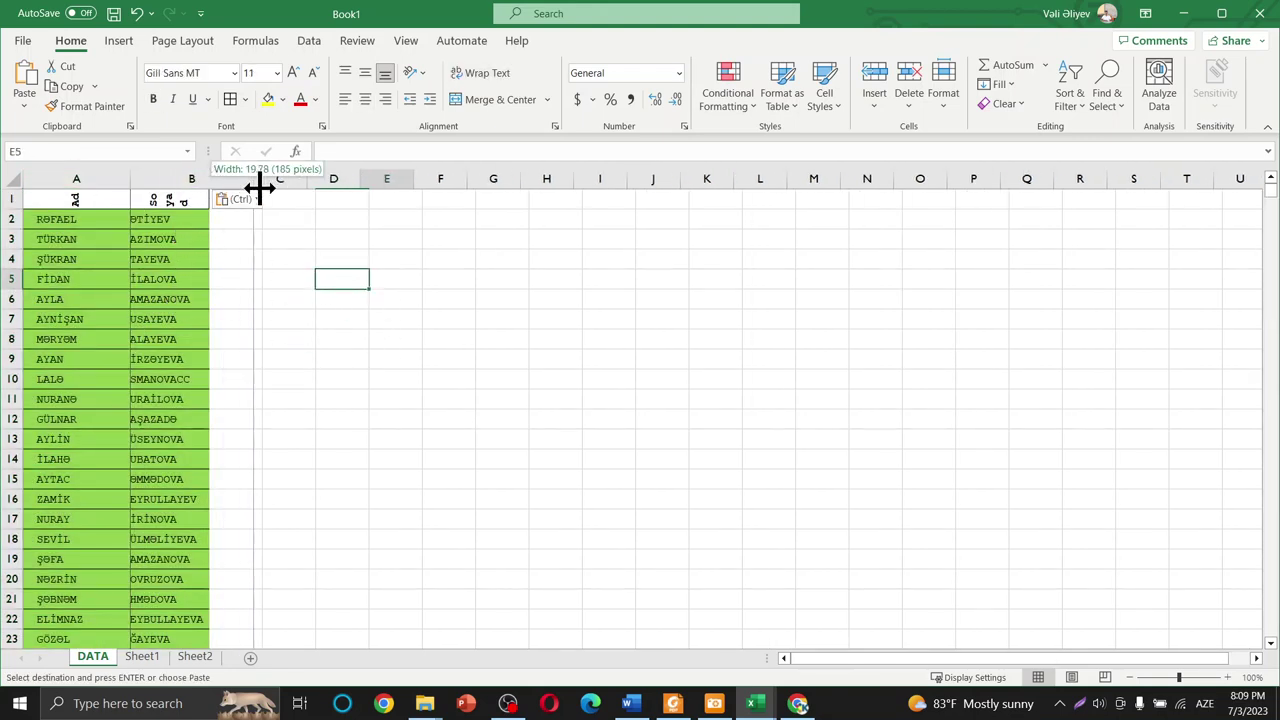
pyautogui.click(268, 398)
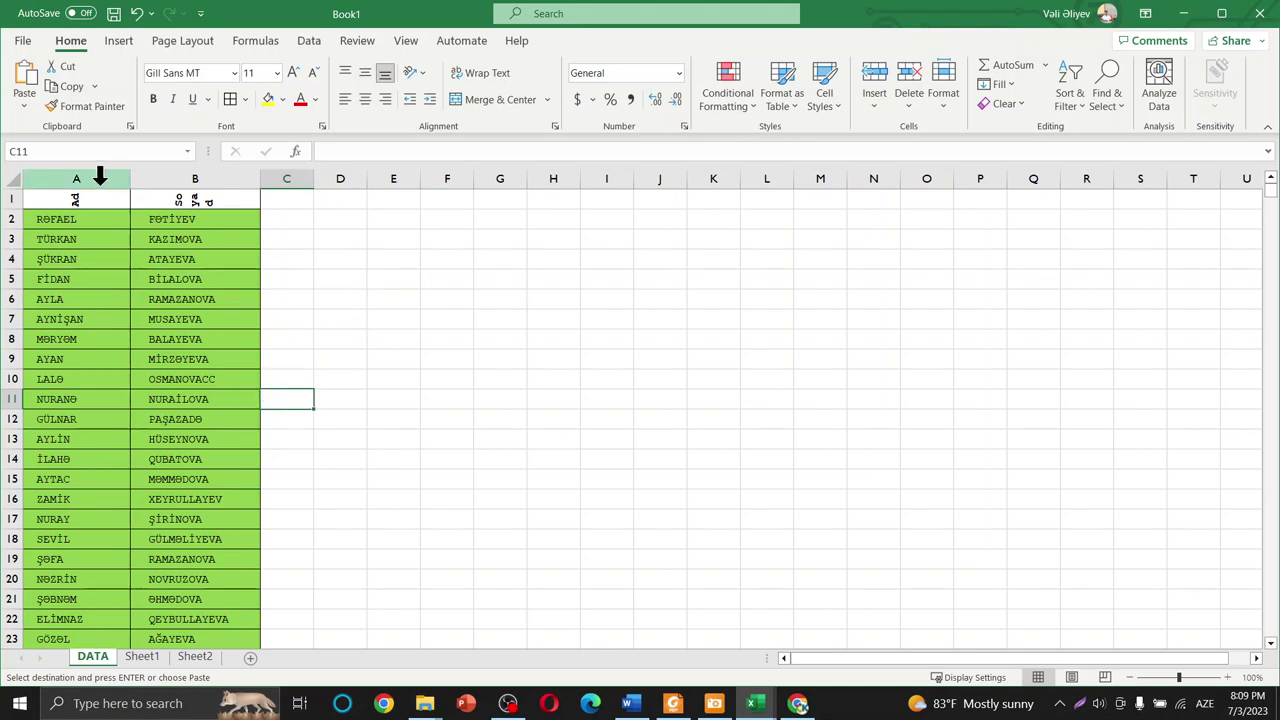
# Set the names and surnames in columns A and B to the Arial font.
pyautogui.moveTo(100, 178); pyautogui.dragTo(225, 178)
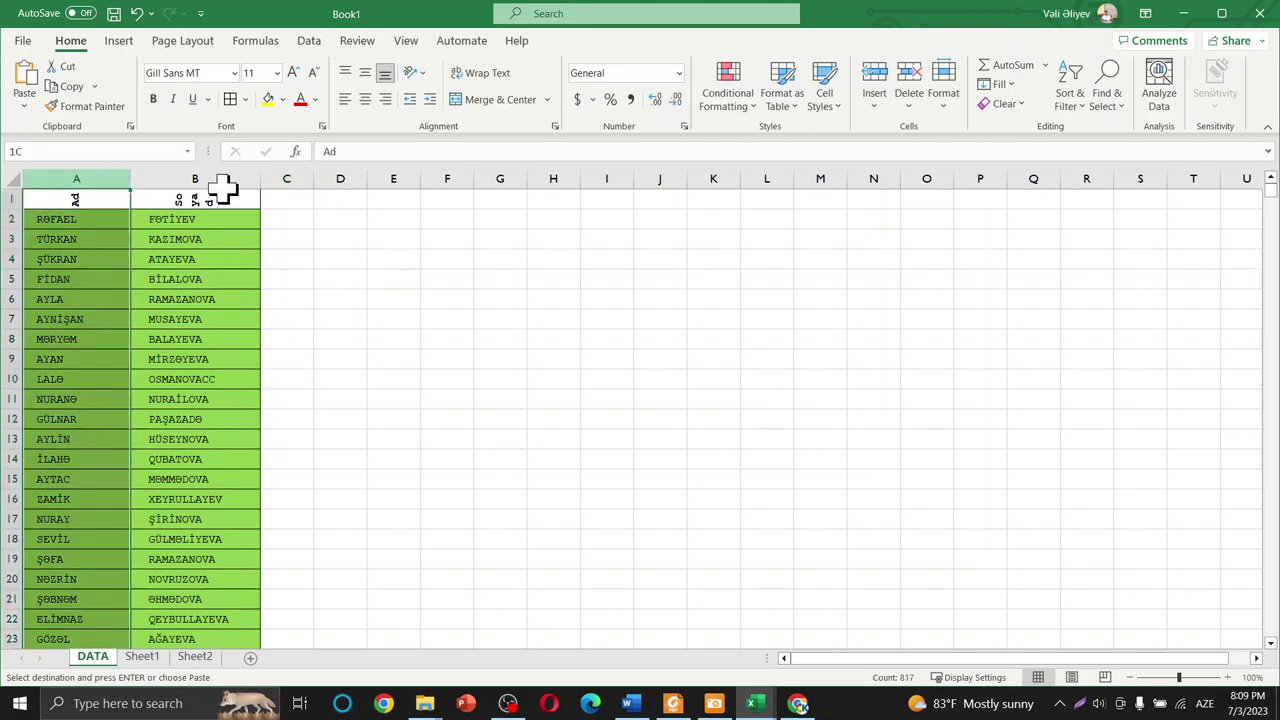
pyautogui.click(233, 74)
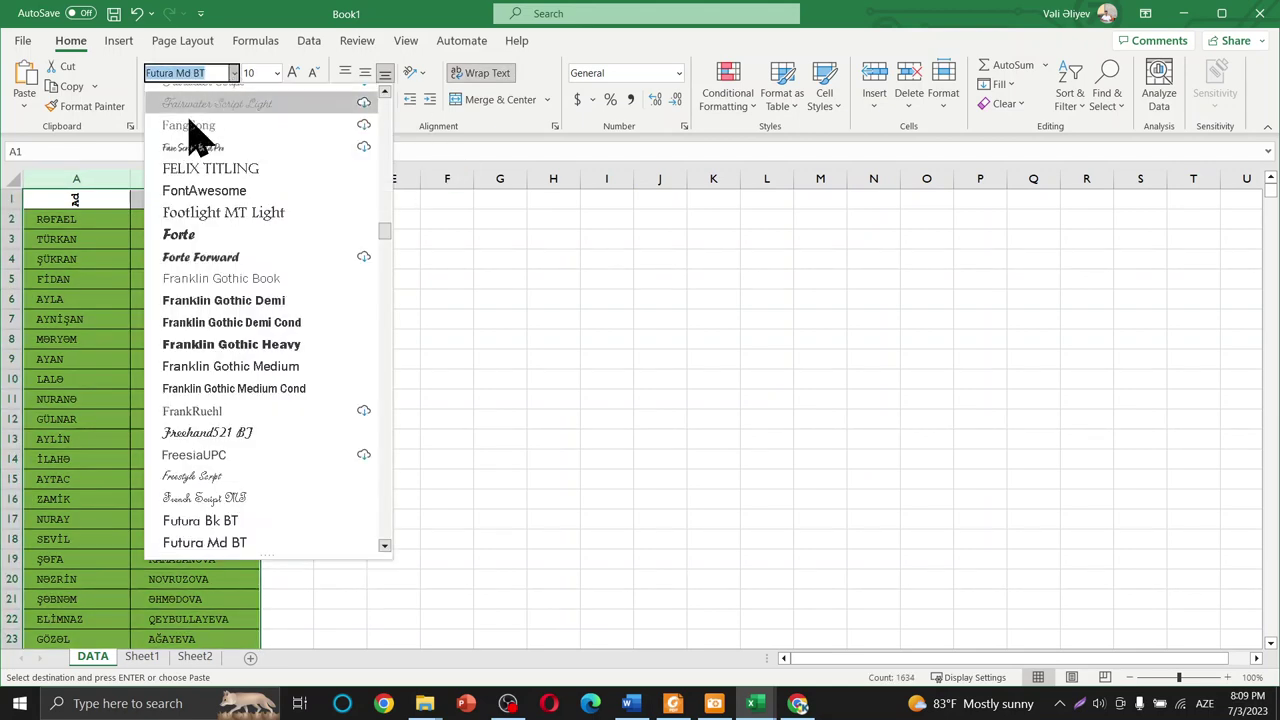
pyautogui.scroll(4, 251, 206)
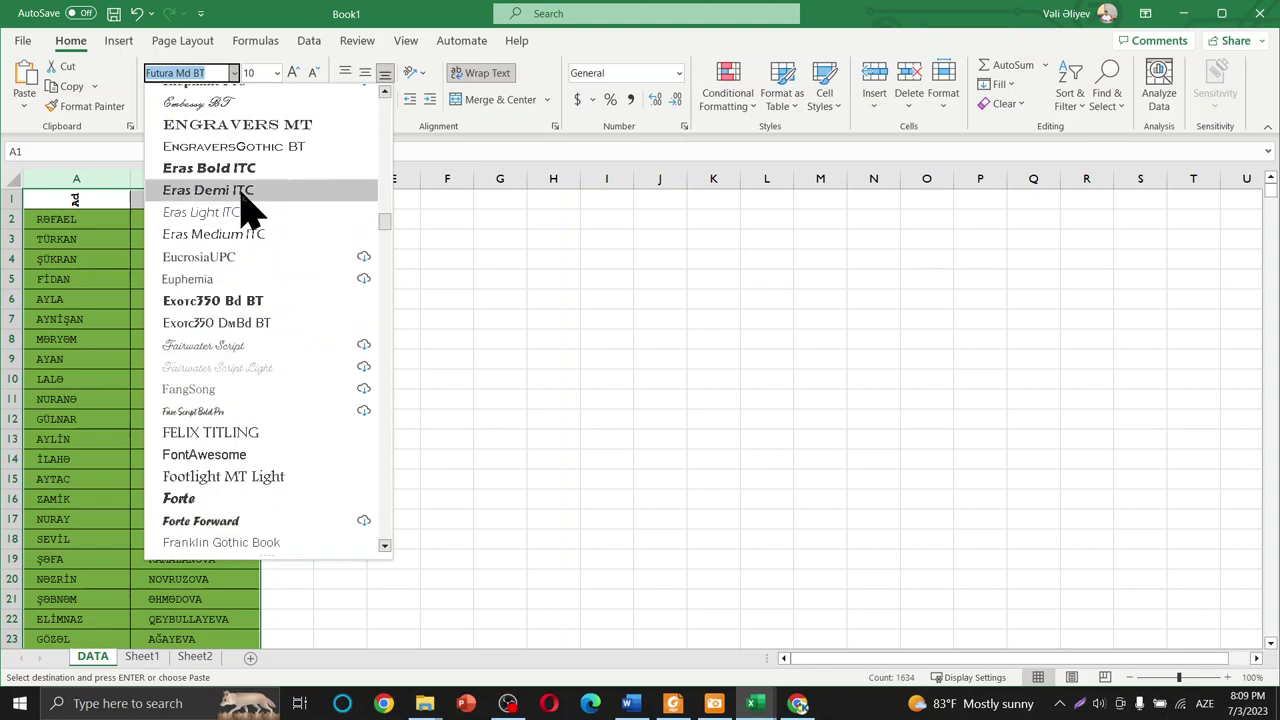
pyautogui.scroll(4, 286, 177)
pyautogui.scroll(10, 282, 178)
pyautogui.scroll(8, 278, 176)
pyautogui.scroll(10, 277, 176)
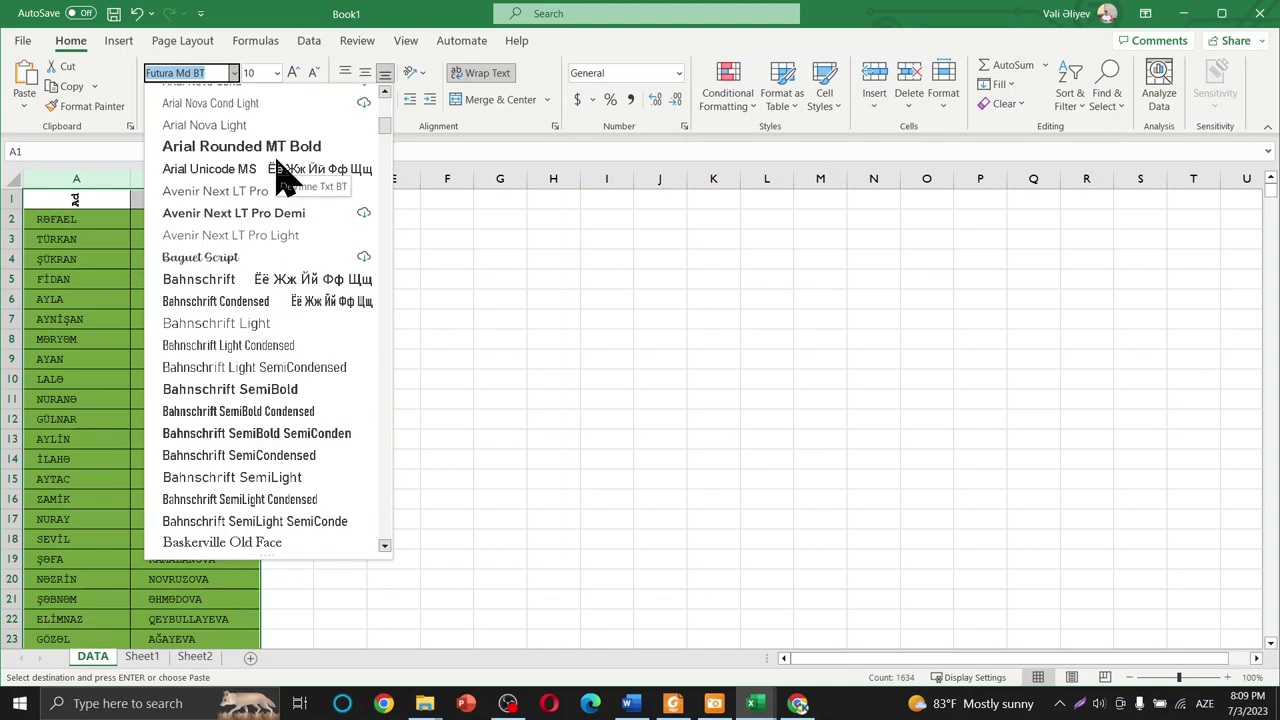
pyautogui.scroll(5, 278, 176)
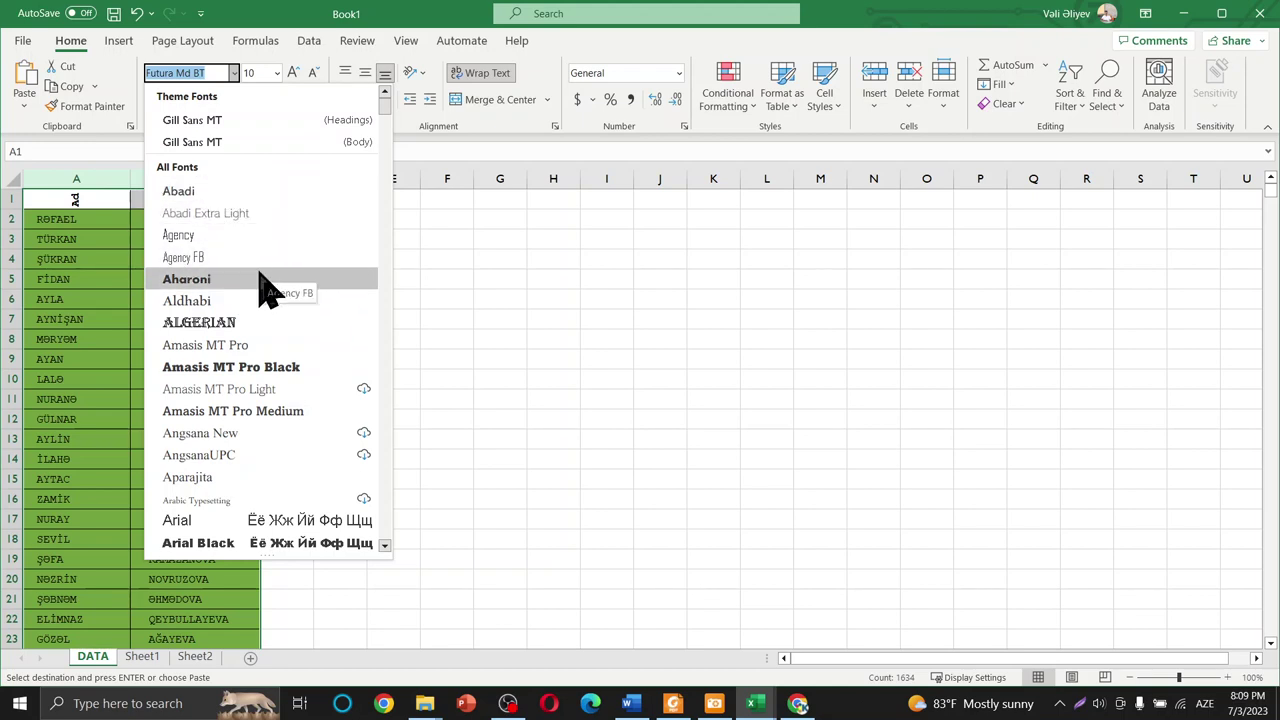
pyautogui.click(215, 522)
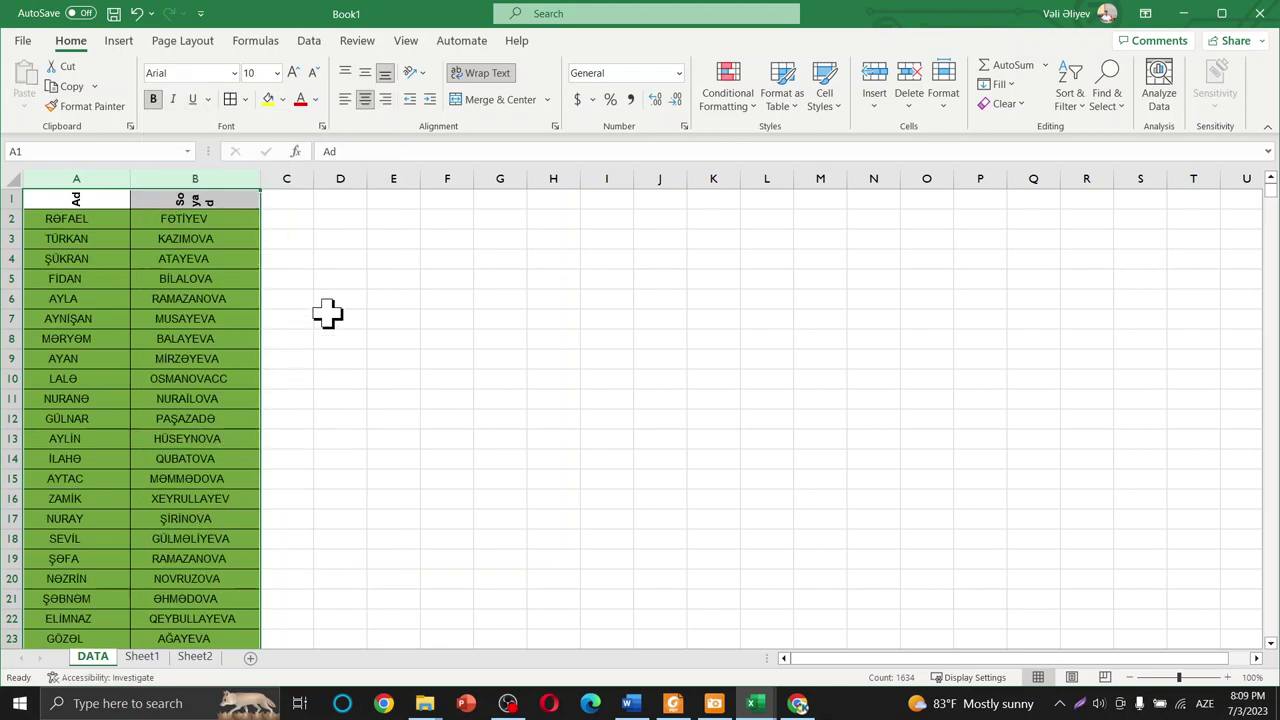
# Delete row 1 of the DATA sheet so the names begin with RƏFAEL.
pyautogui.click(342, 238)
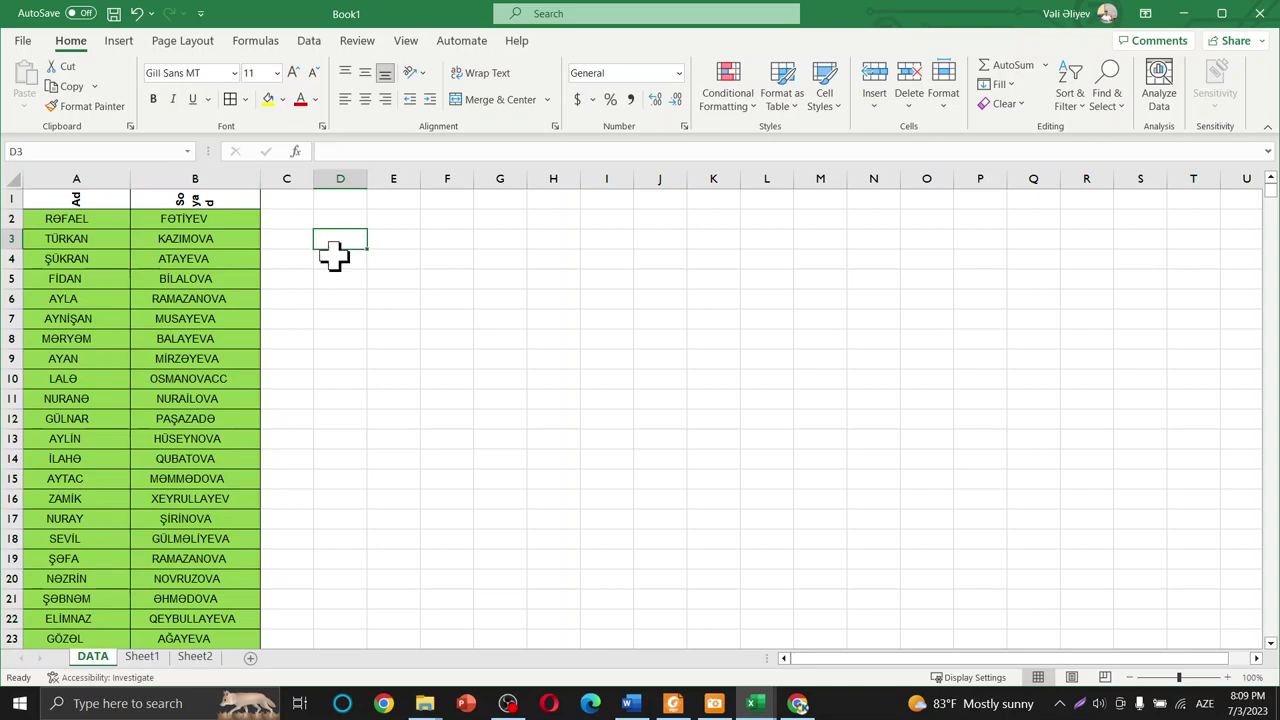
pyautogui.rightClick(8, 200)
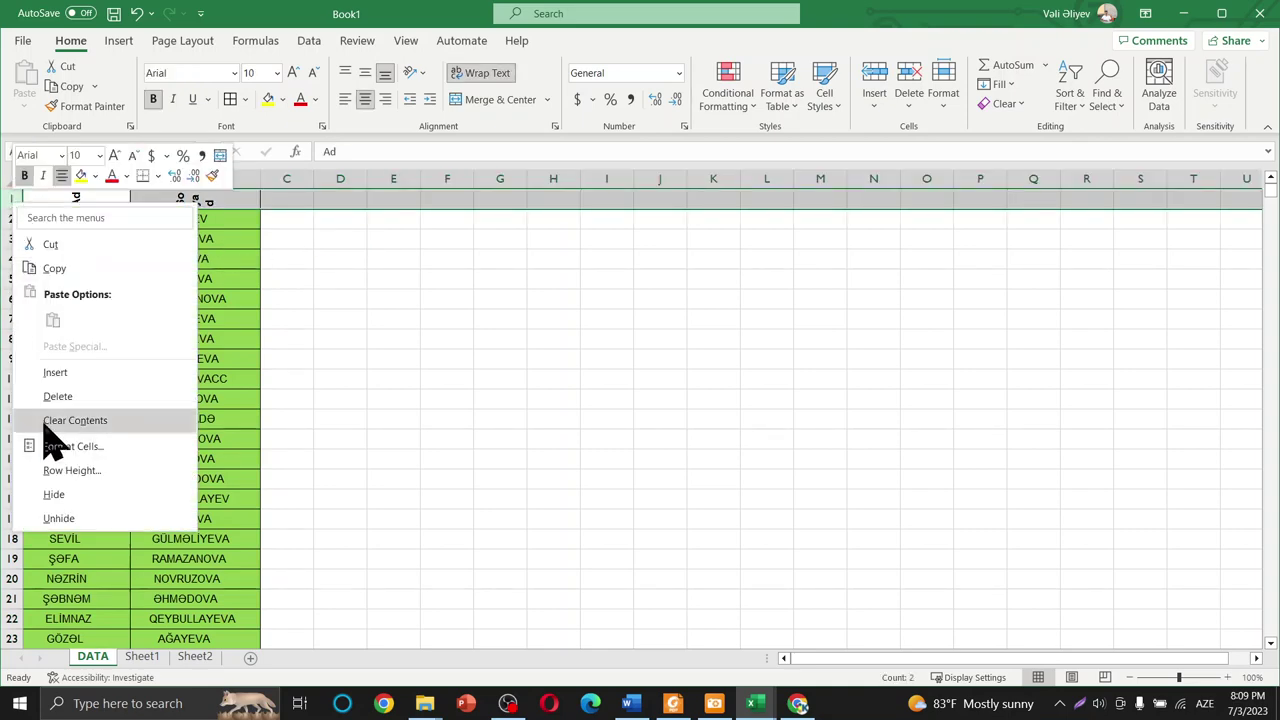
pyautogui.click(60, 394)
pyautogui.click(345, 338)
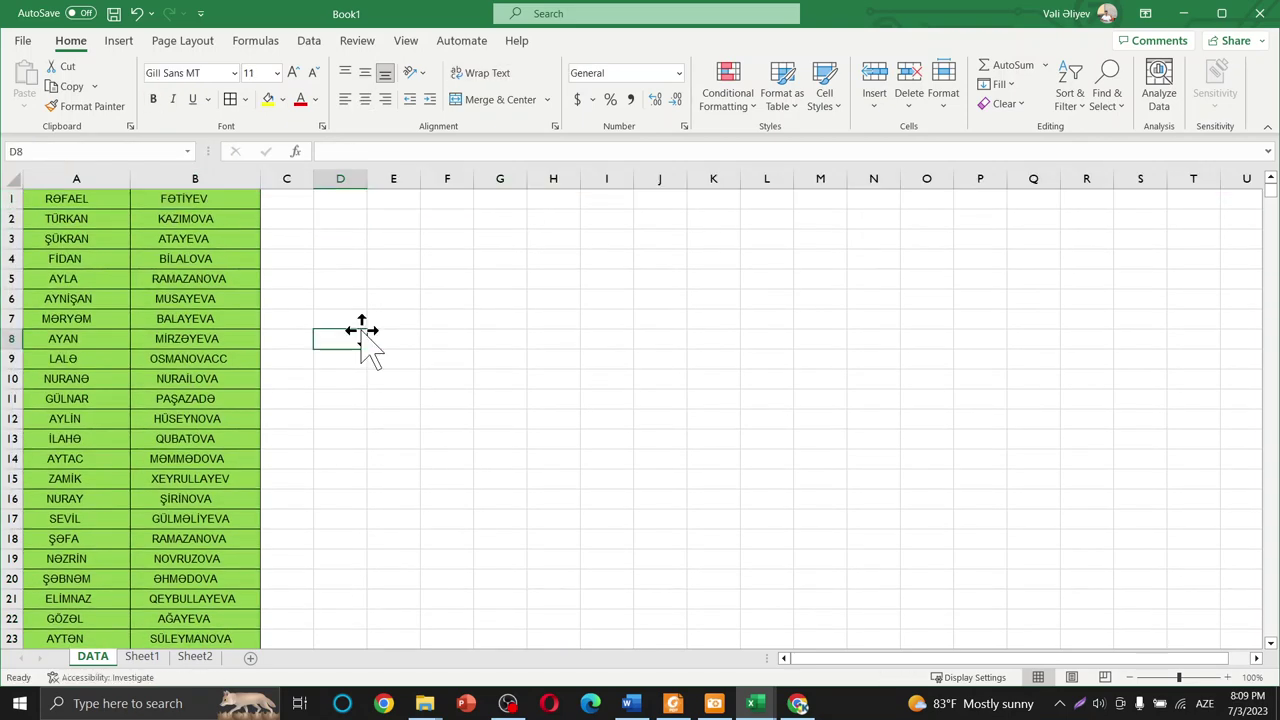
pyautogui.scroll(-2, 360, 337)
pyautogui.scroll(-10, 246, 357)
pyautogui.scroll(11, 229, 340)
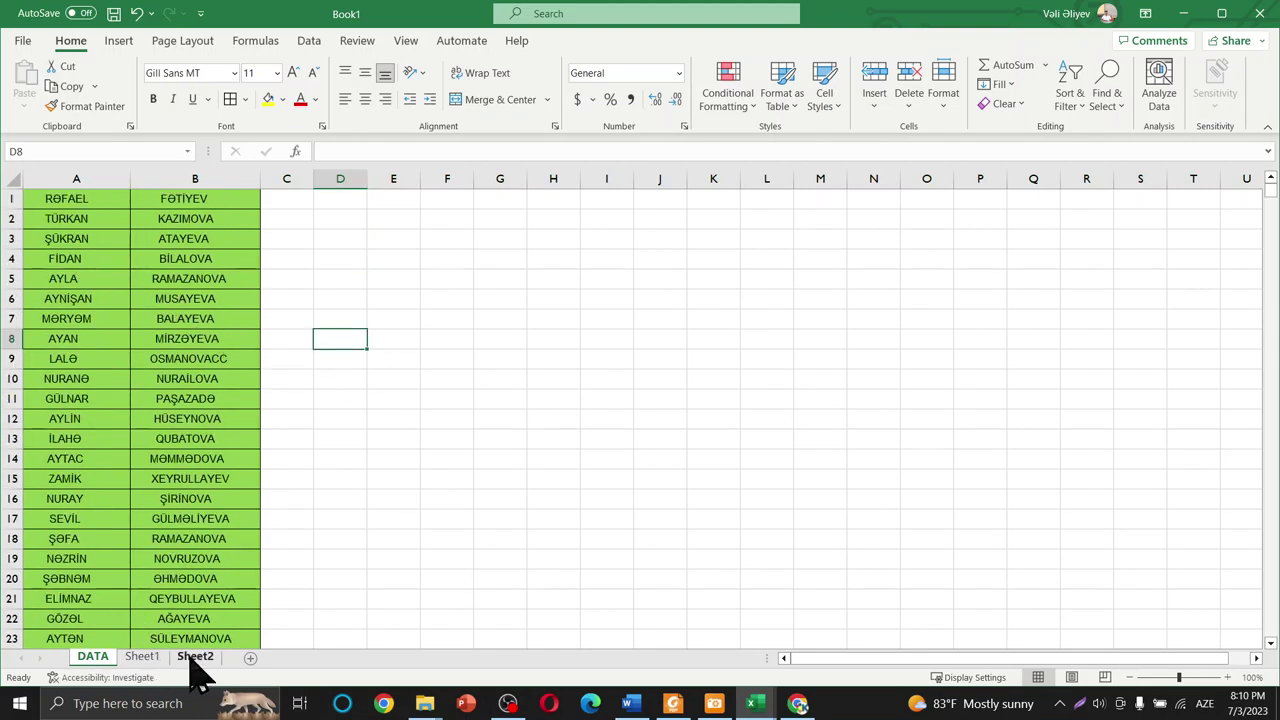
# Add a new sheet named Sinif and place its tab right after DATA.
pyautogui.click(145, 660)
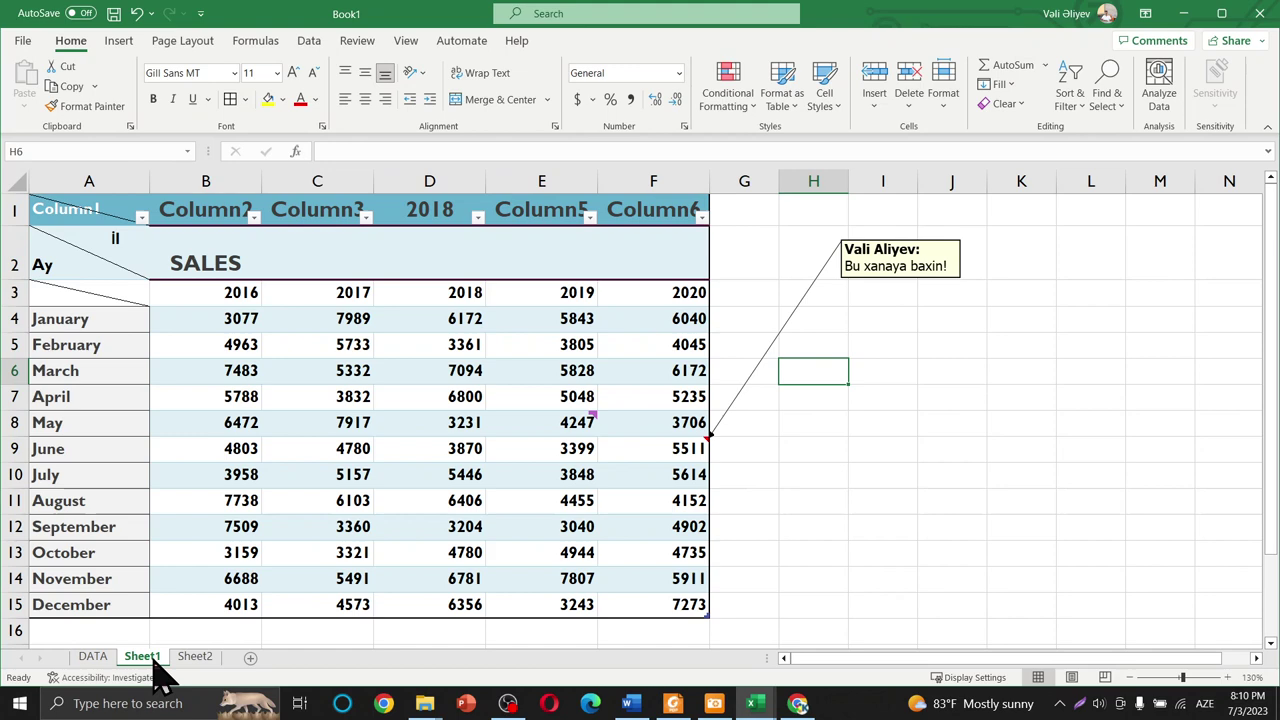
pyautogui.click(250, 658)
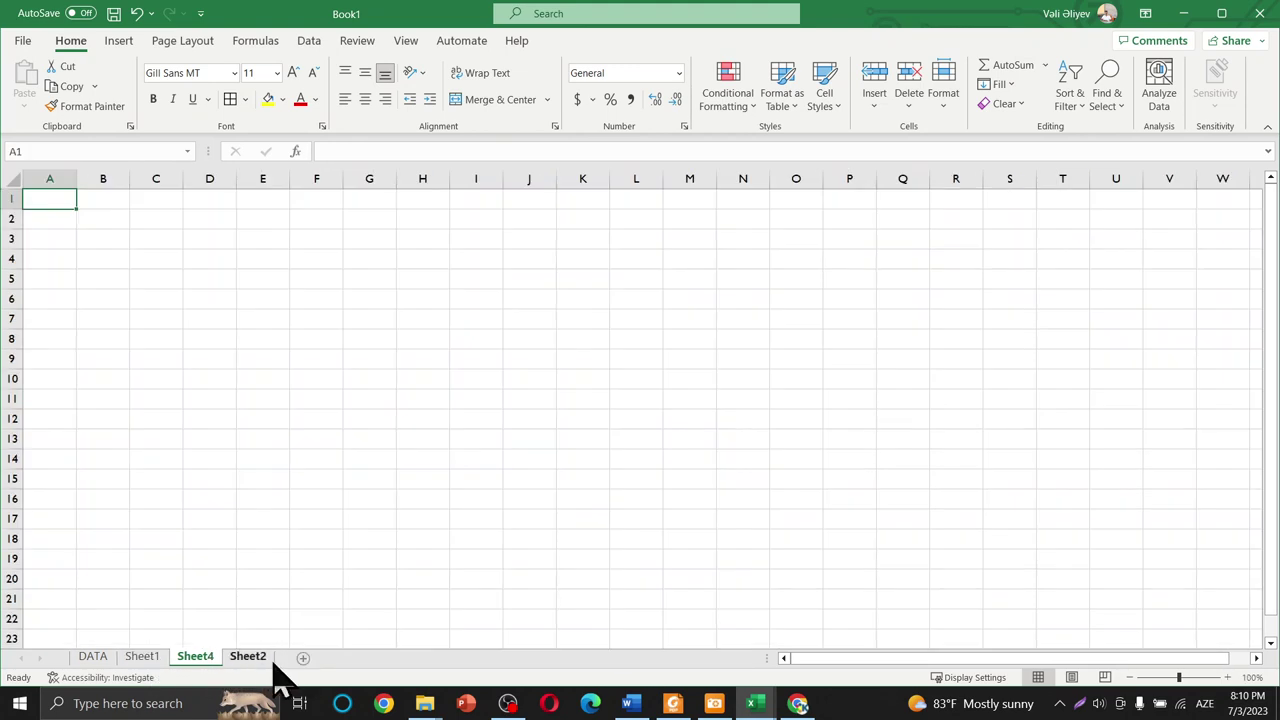
pyautogui.rightClick(200, 658)
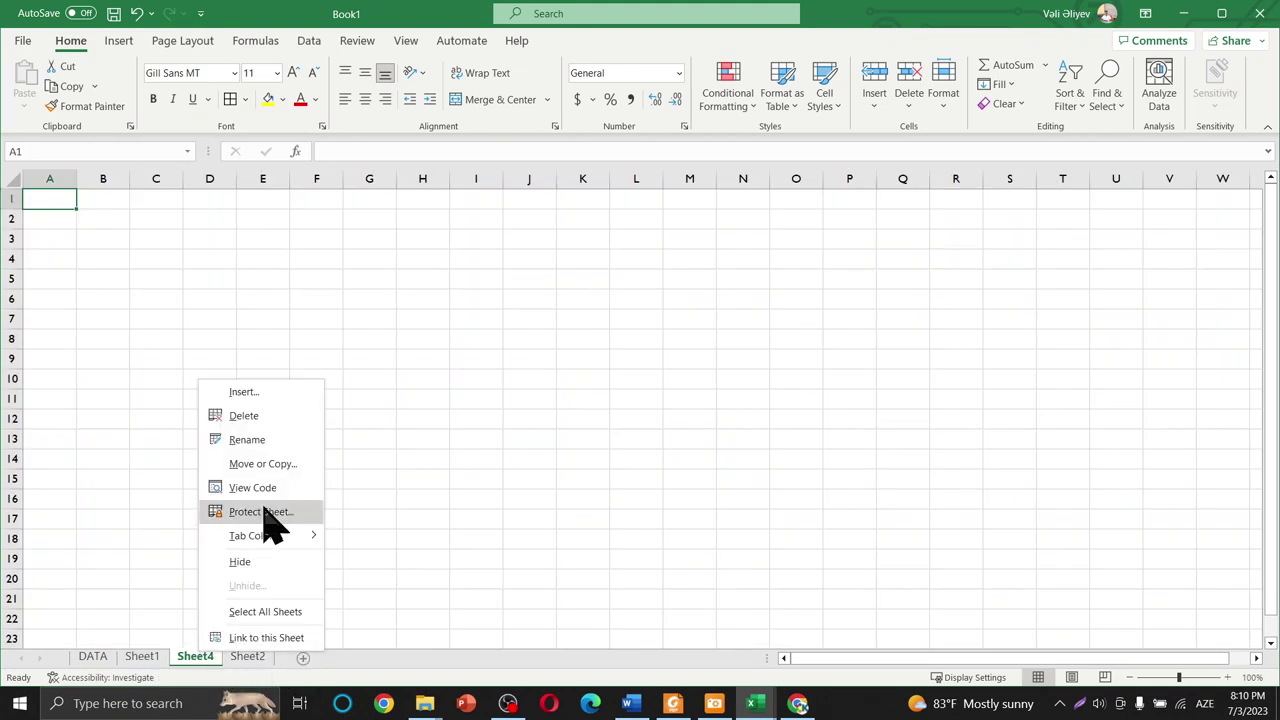
pyautogui.click(273, 463)
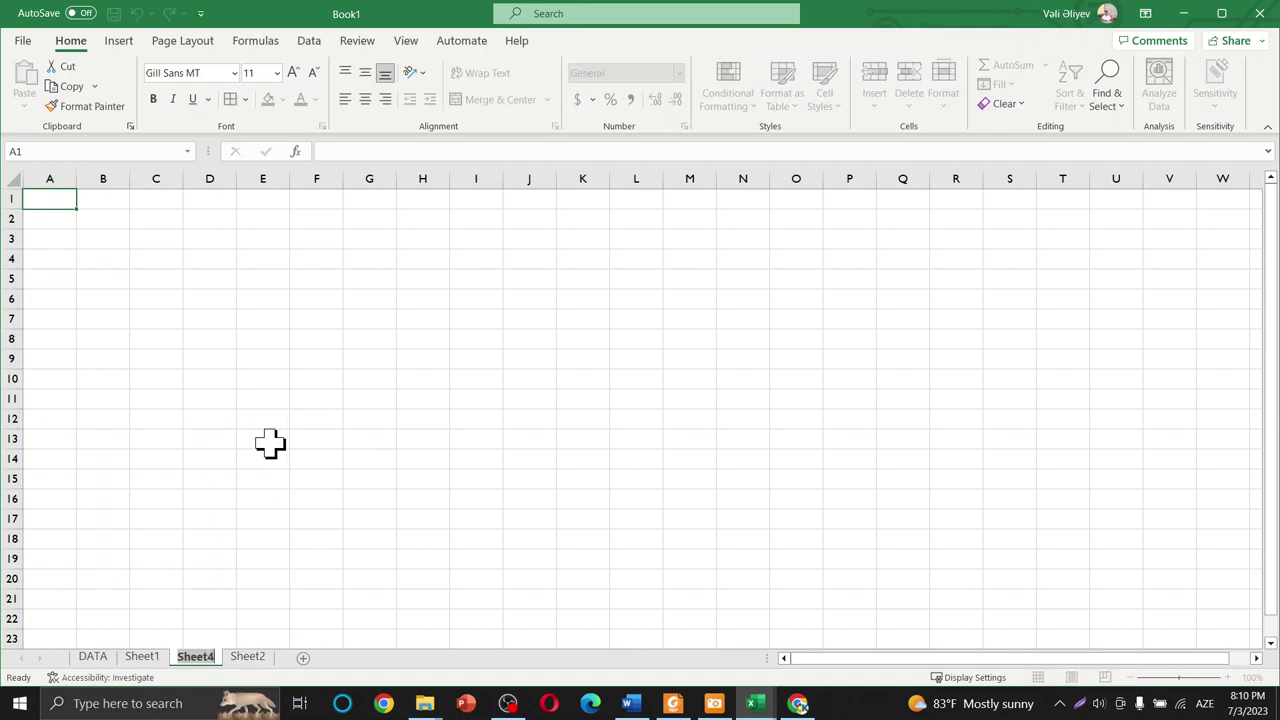
pyautogui.write('Sinif')
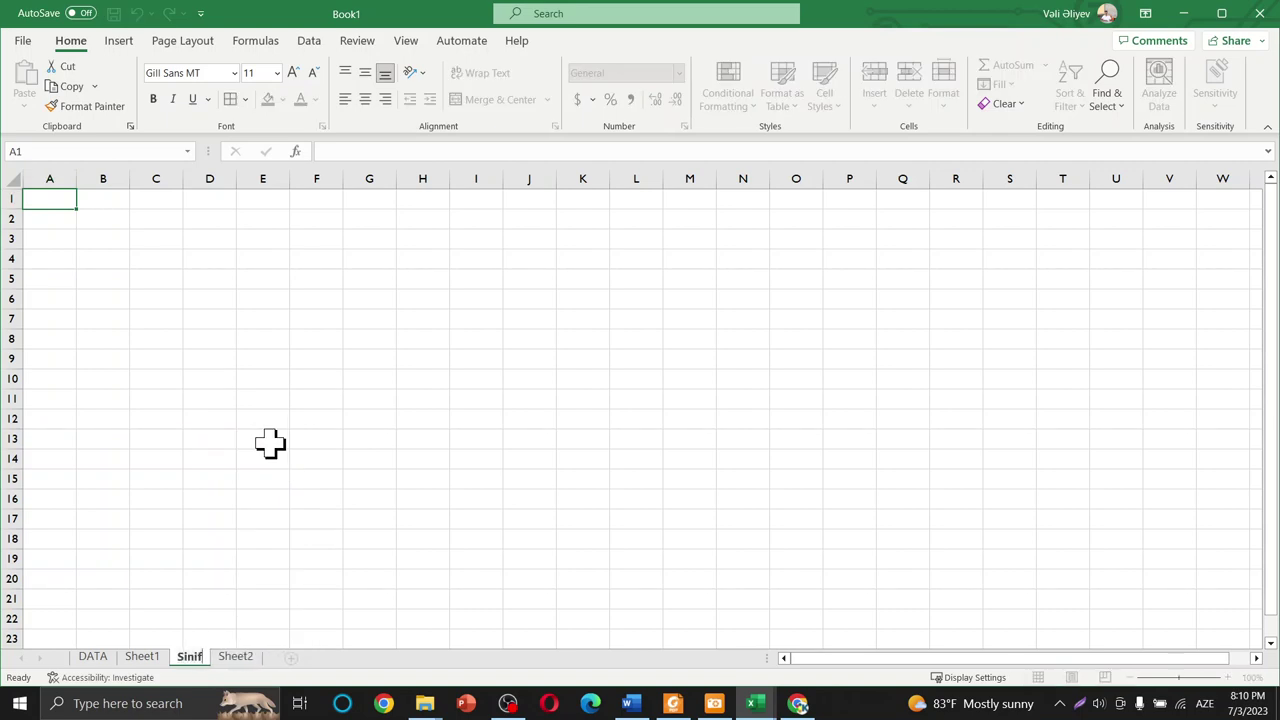
pyautogui.press('Return')
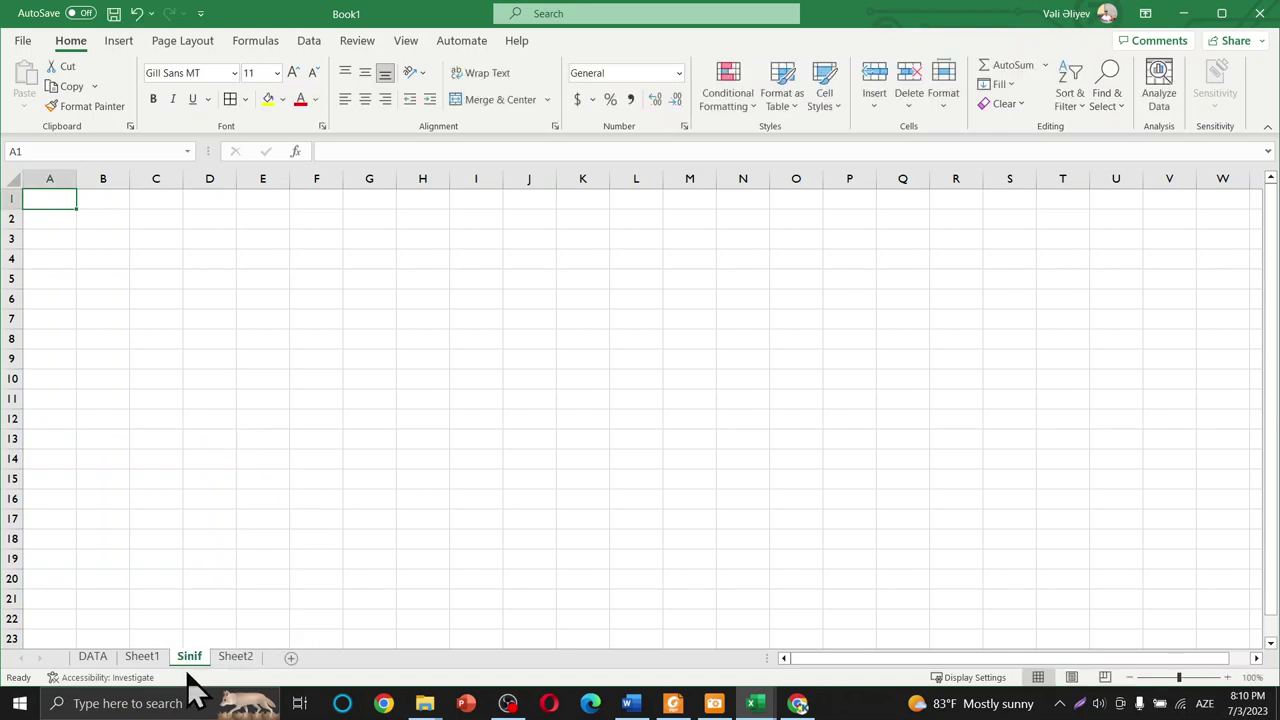
pyautogui.moveTo(190, 657); pyautogui.dragTo(138, 657)
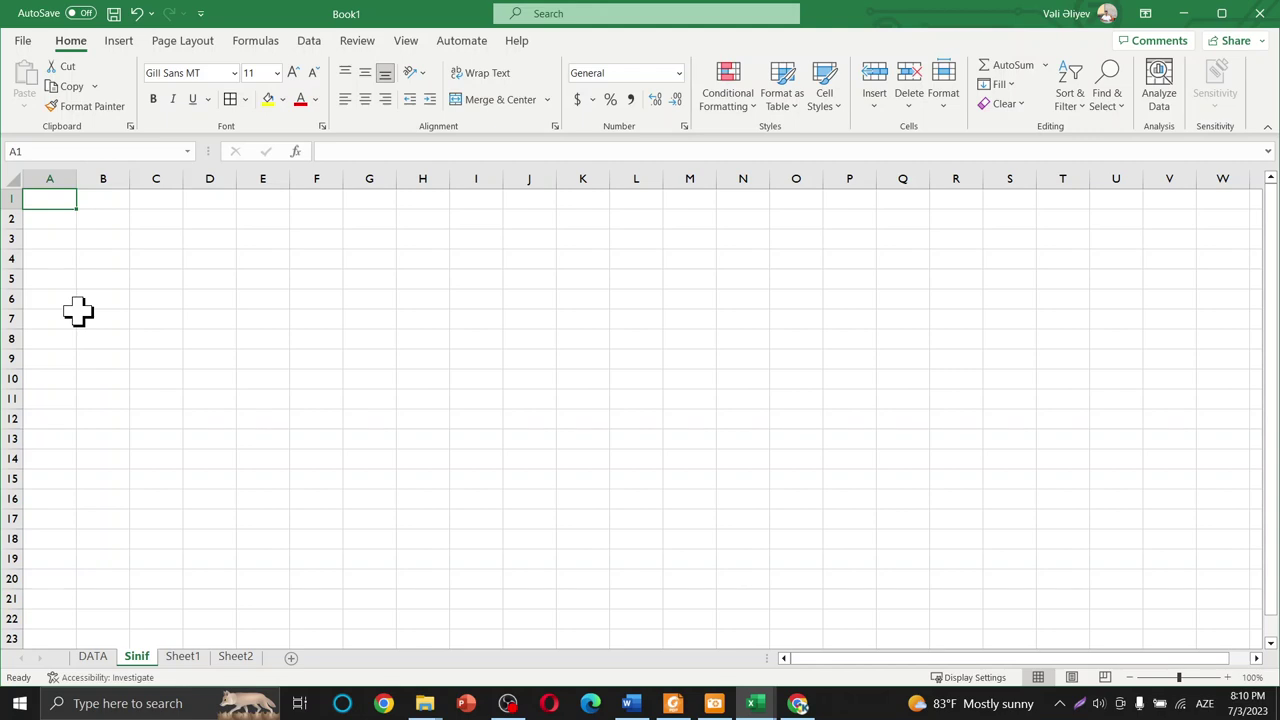
# Fill Sinif A1:B20 with =DATA!A1-style formulas and widen columns A–B.
pyautogui.write('=')
pyautogui.click(94, 658)
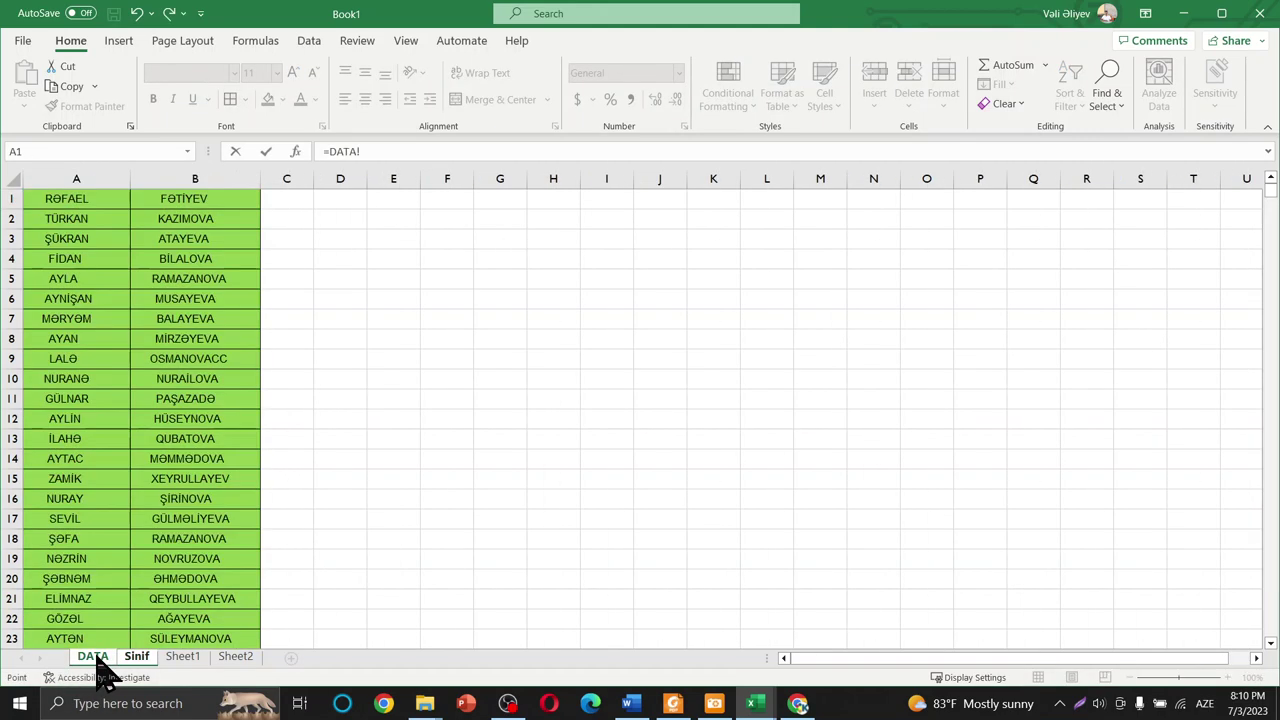
pyautogui.click(68, 196)
pyautogui.press('Return')
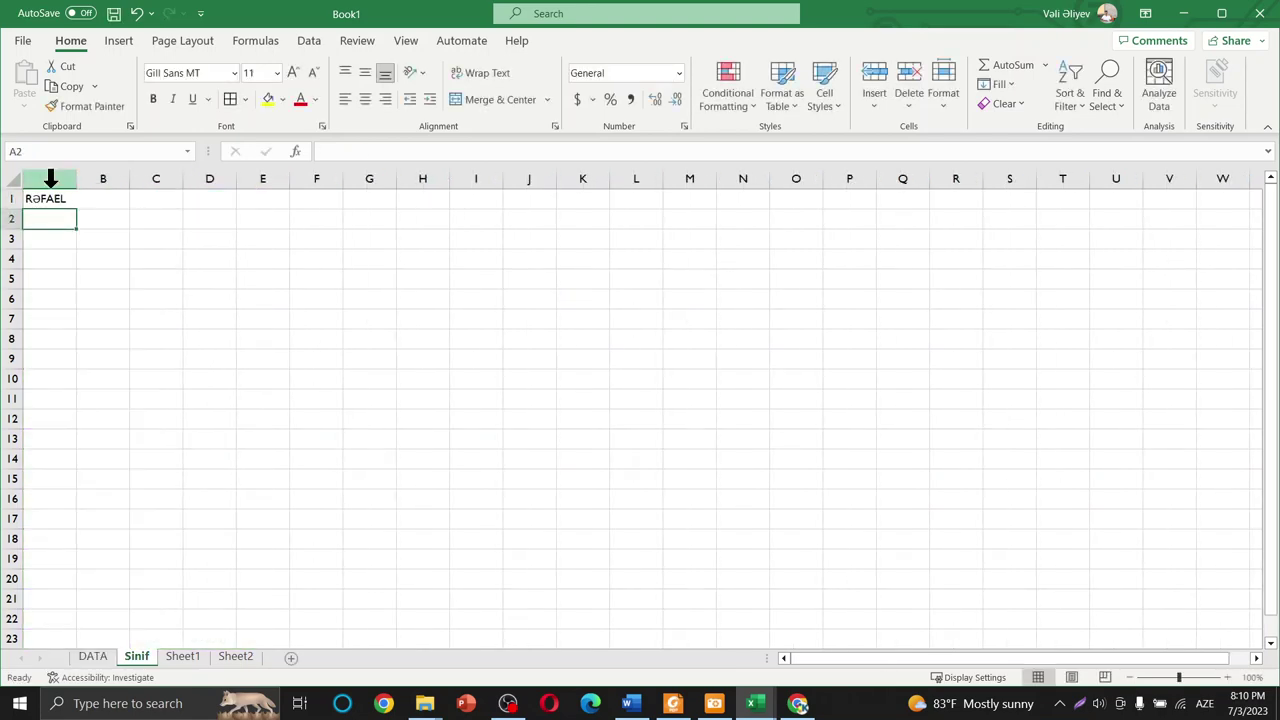
pyautogui.click(51, 195)
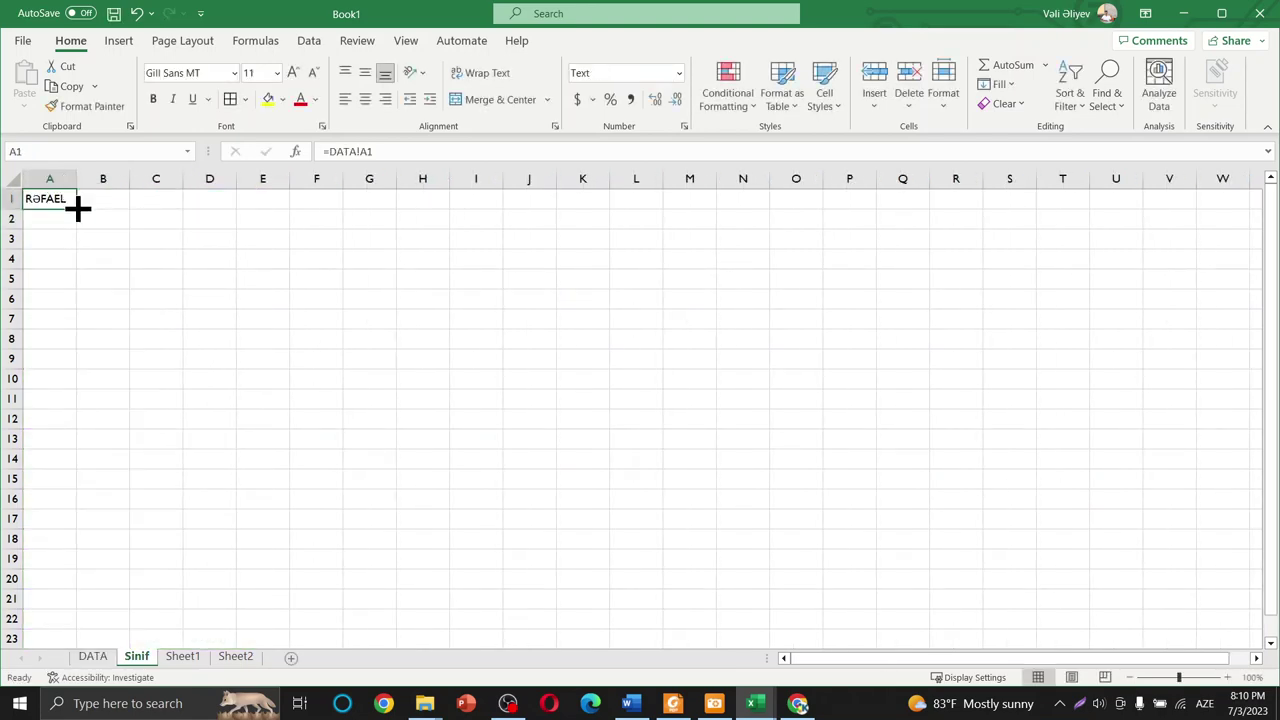
pyautogui.moveTo(77, 208); pyautogui.dragTo(146, 200)
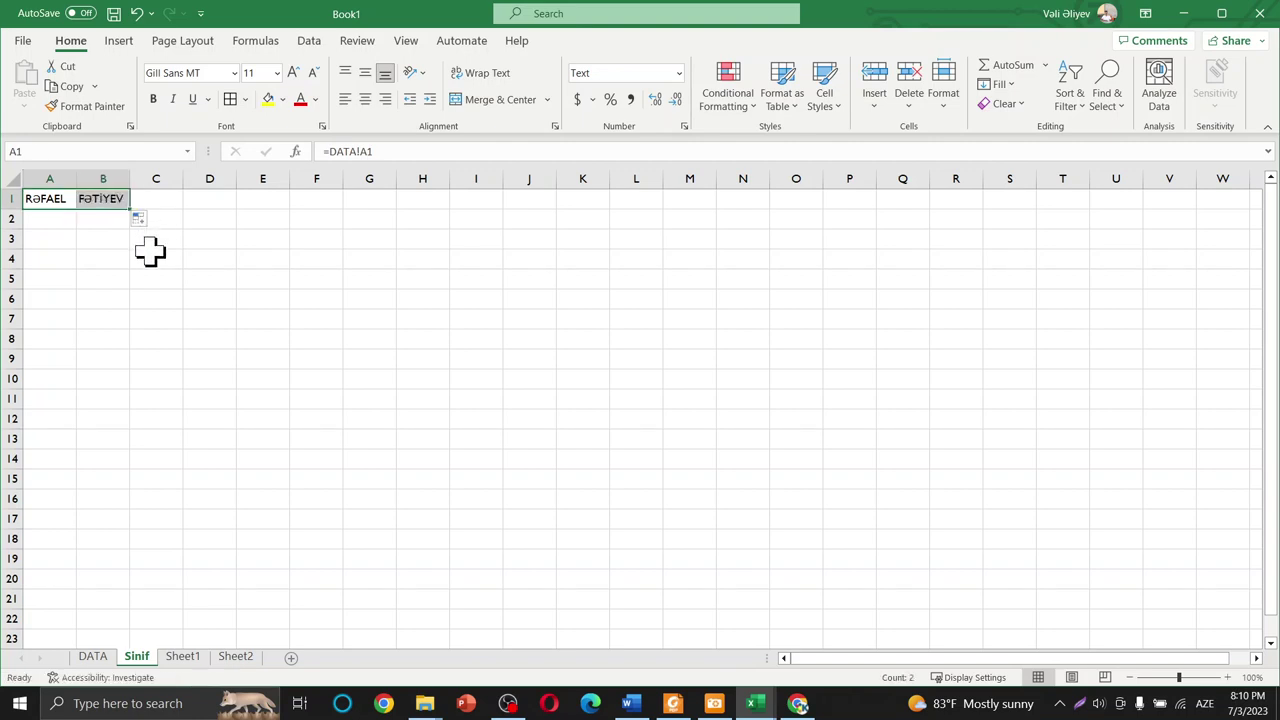
pyautogui.moveTo(129, 208)
pyautogui.mouseDown()
pyautogui.moveTo(120, 432)
pyautogui.moveTo(132, 590)
pyautogui.mouseUp()
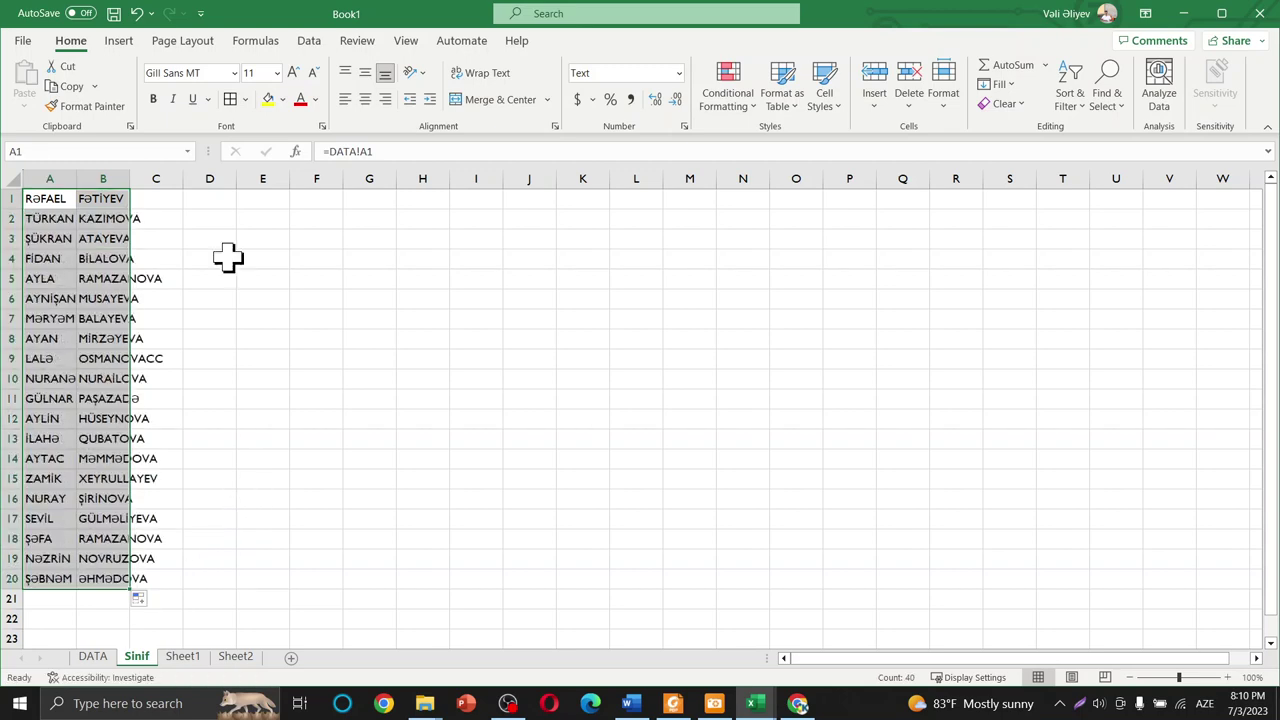
pyautogui.moveTo(48, 178); pyautogui.dragTo(207, 178)
pyautogui.click(350, 343)
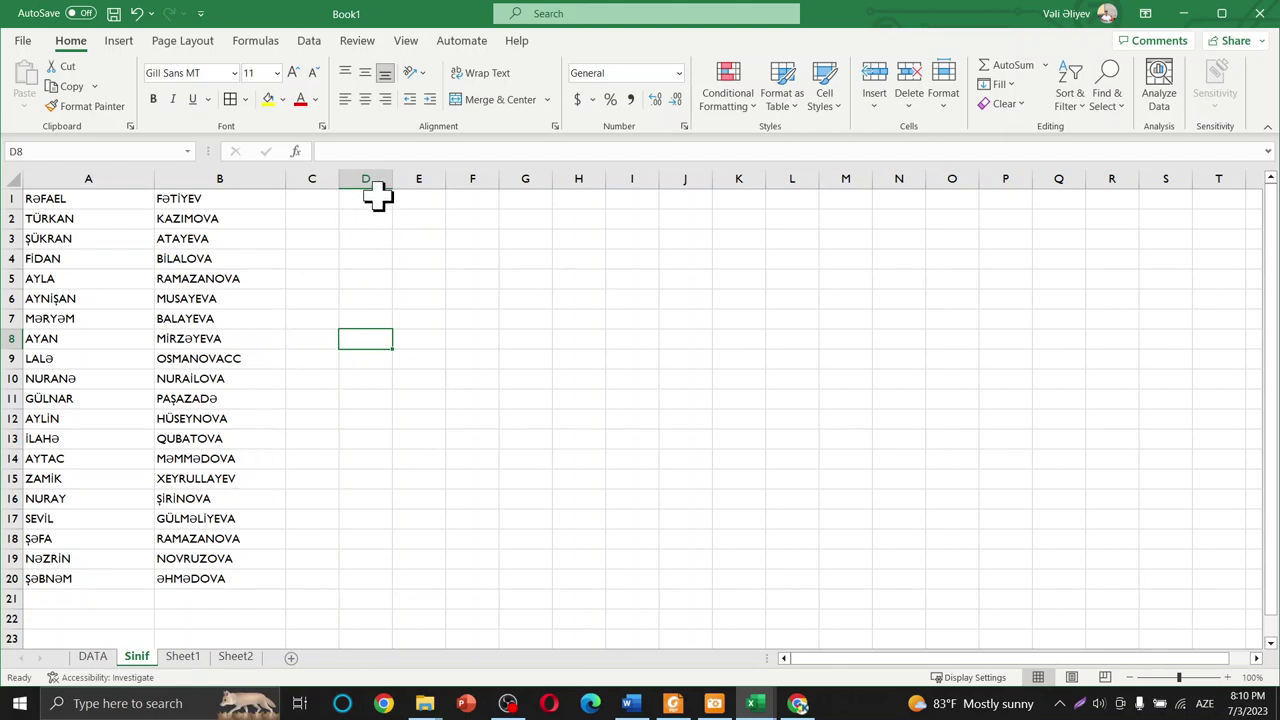
# Enter =DATA!A21 in D1 and copy it across to E1.
pyautogui.click(374, 198)
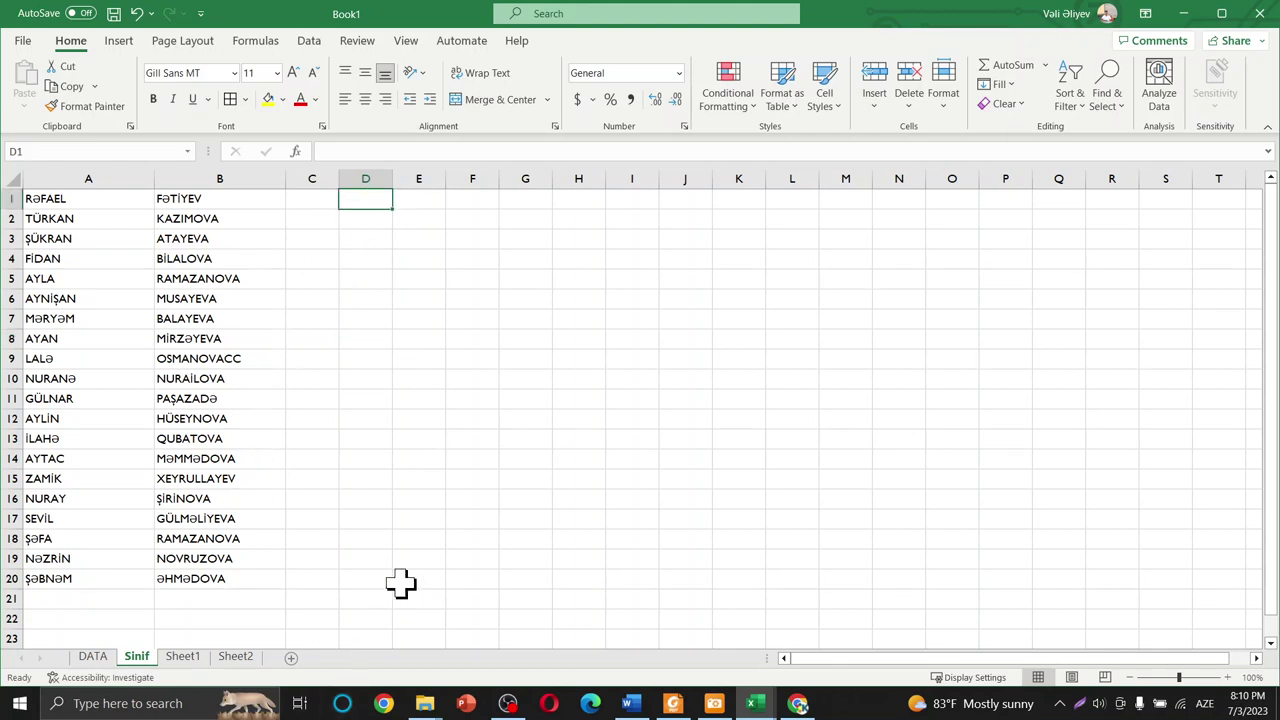
pyautogui.write('=')
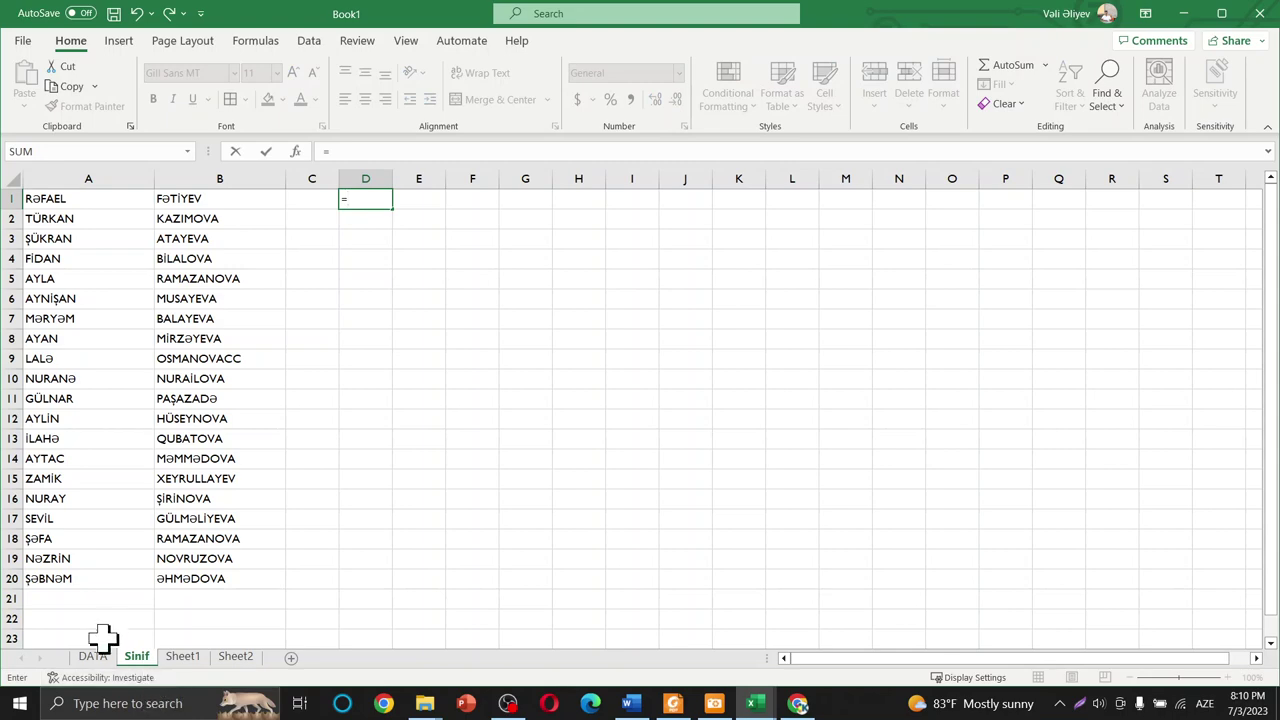
pyautogui.click(92, 656)
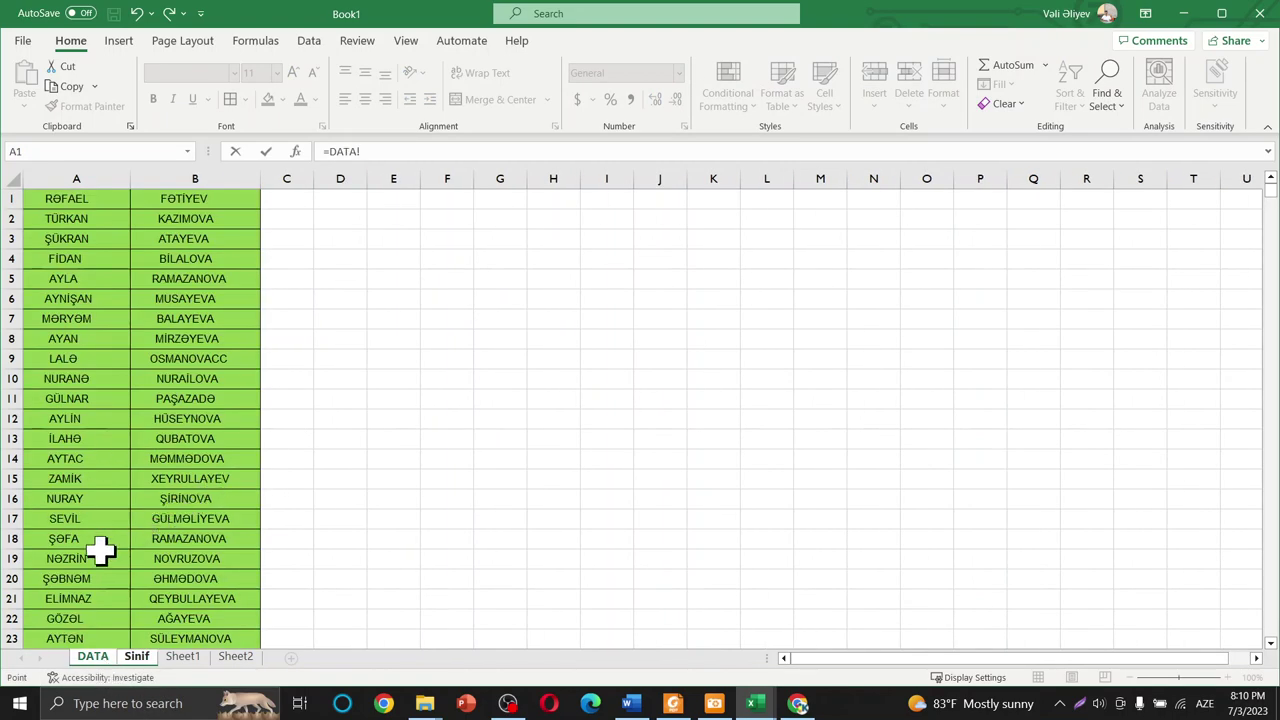
pyautogui.click(84, 597)
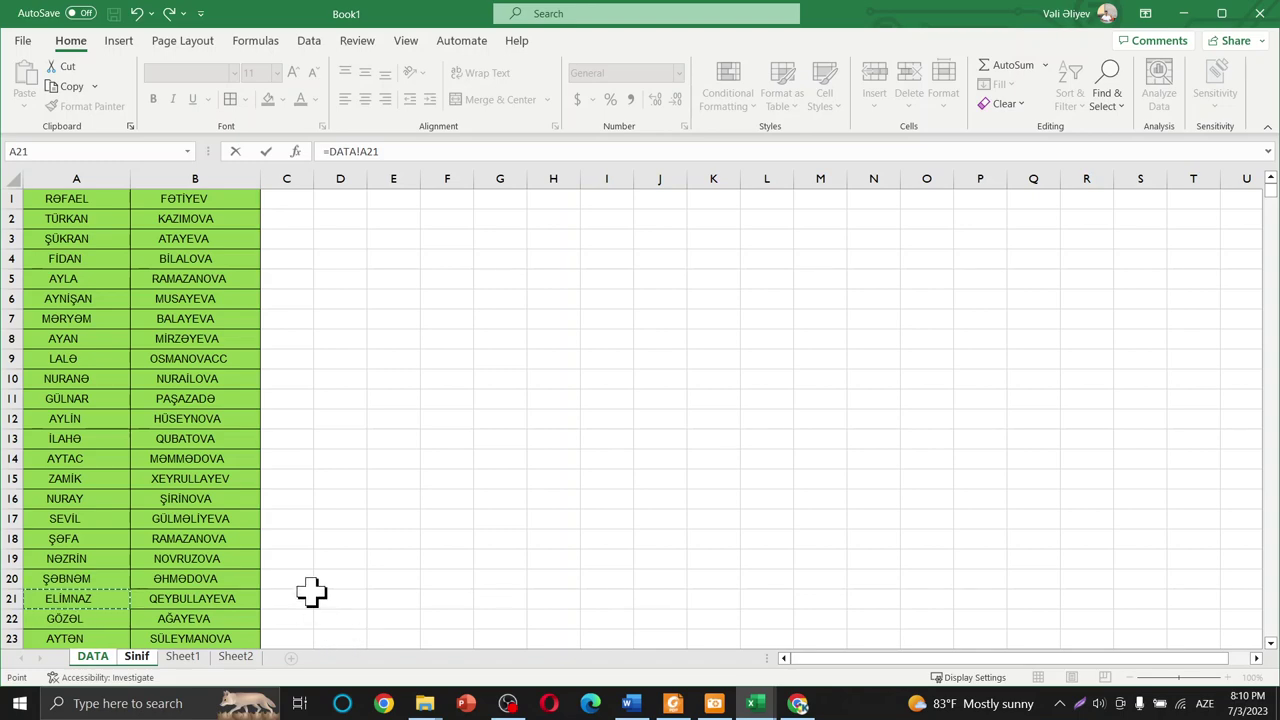
pyautogui.press('Return')
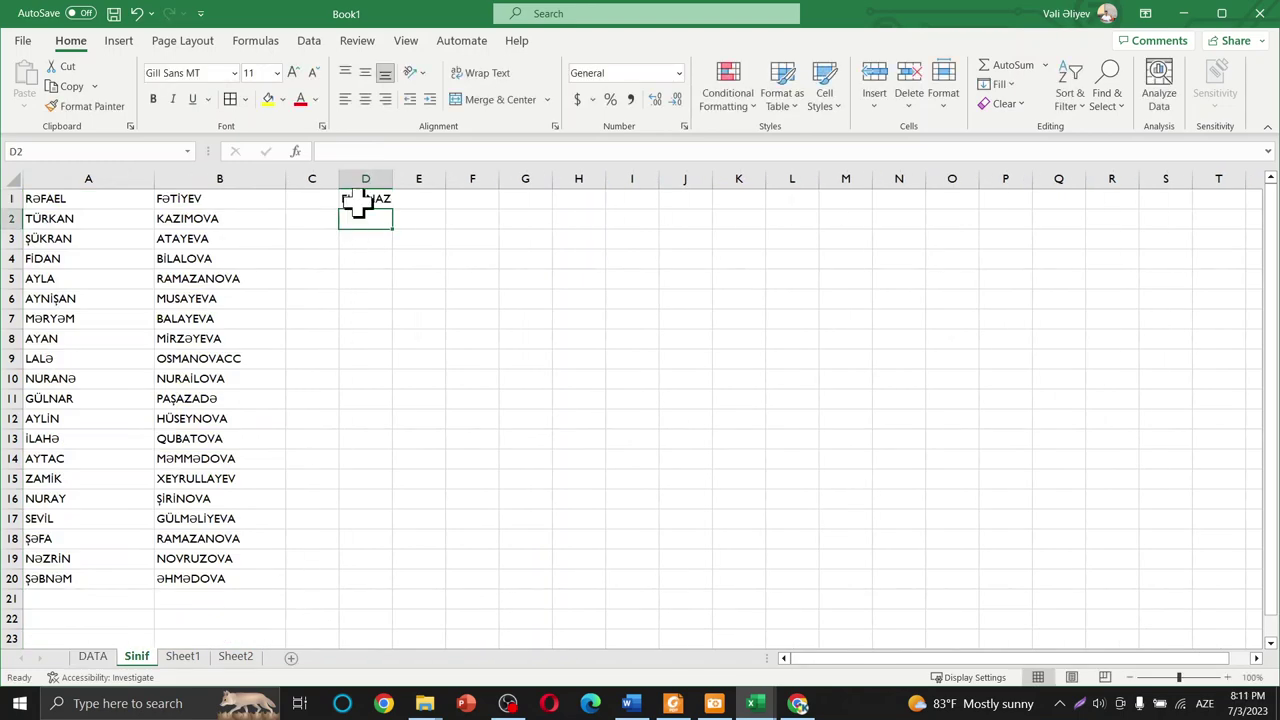
pyautogui.click(384, 198)
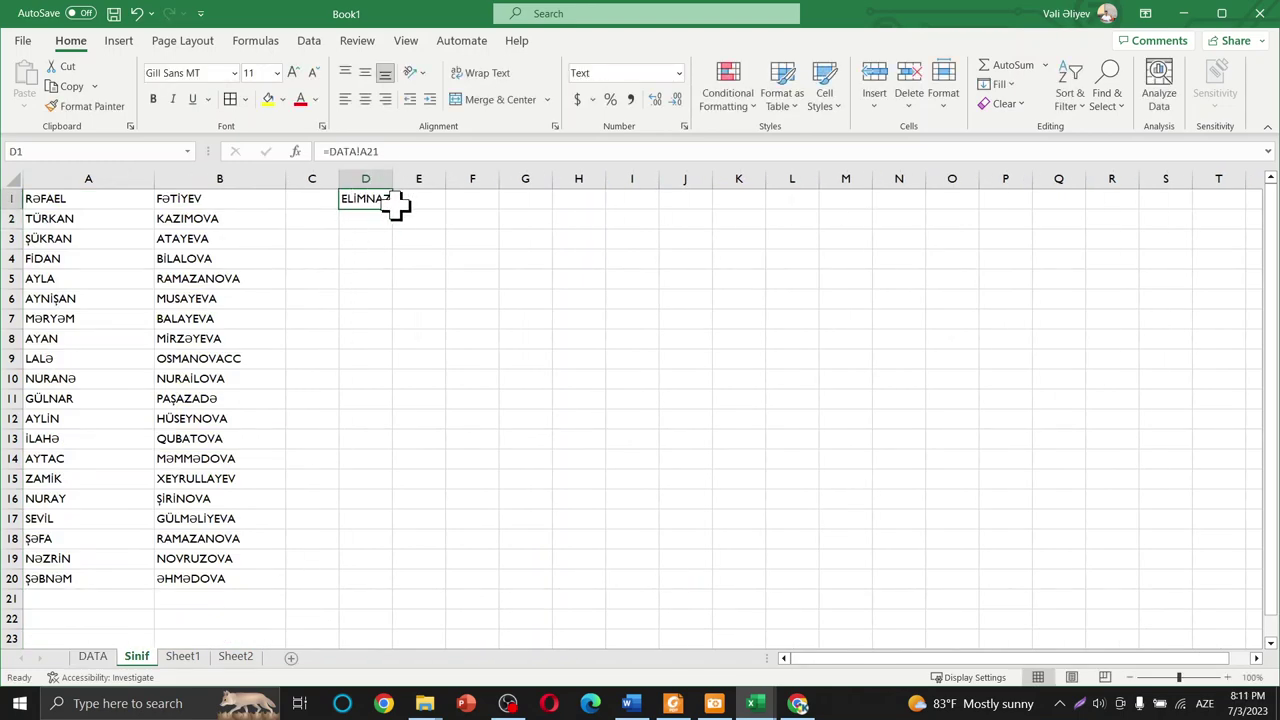
pyautogui.moveTo(395, 205); pyautogui.dragTo(437, 206)
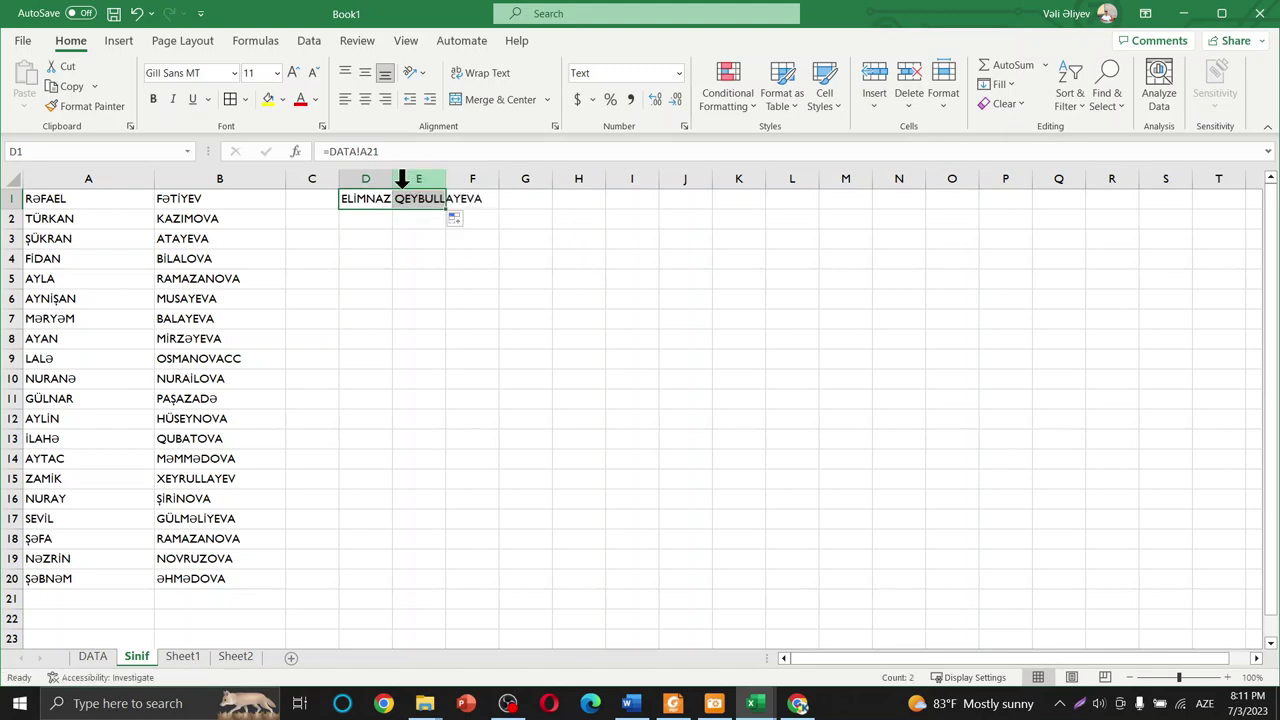
# Widen columns D–E and fill the D1:E1 formulas down to row 20.
pyautogui.moveTo(371, 178); pyautogui.dragTo(542, 180)
pyautogui.click(486, 238)
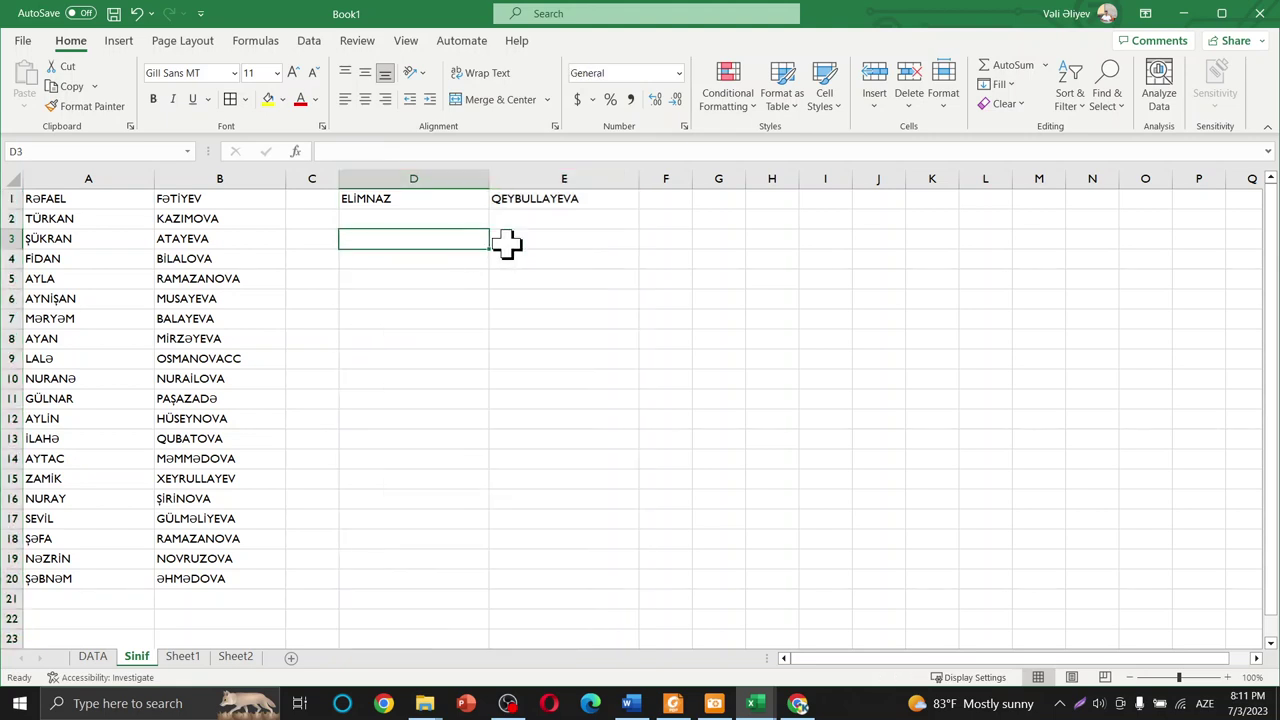
pyautogui.click(610, 200)
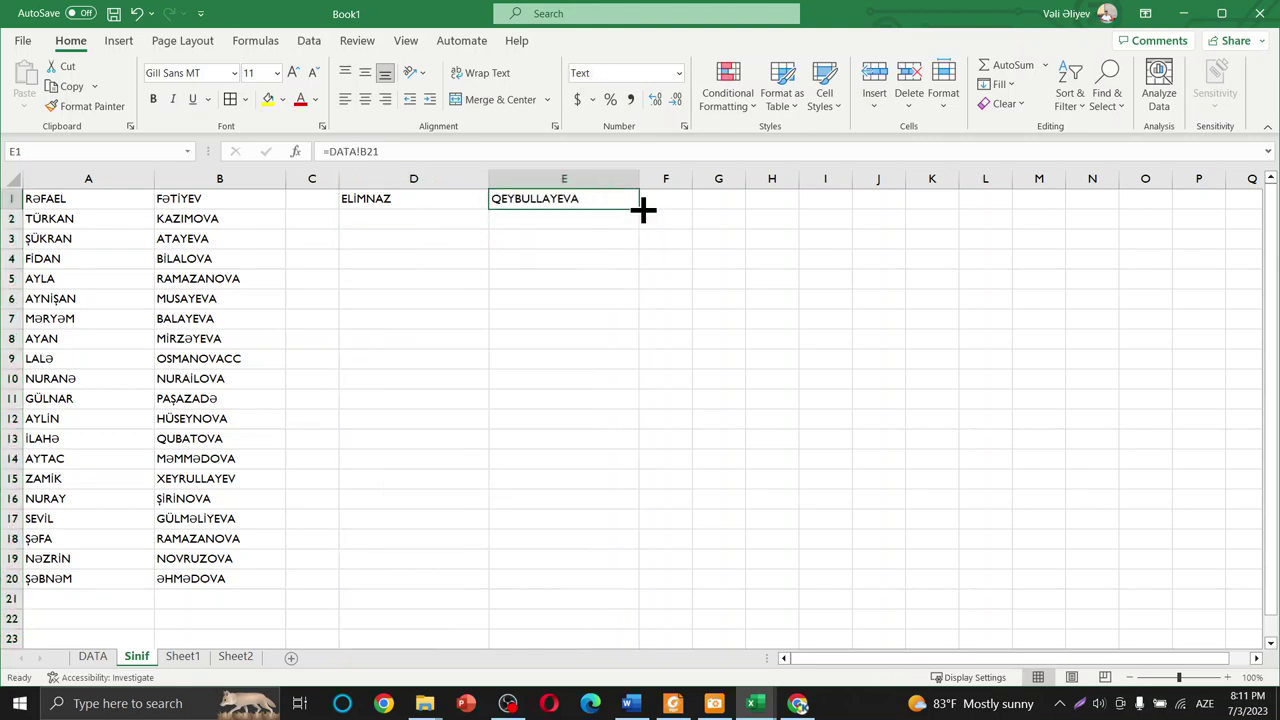
pyautogui.moveTo(643, 208); pyautogui.dragTo(626, 196)
pyautogui.click(368, 202)
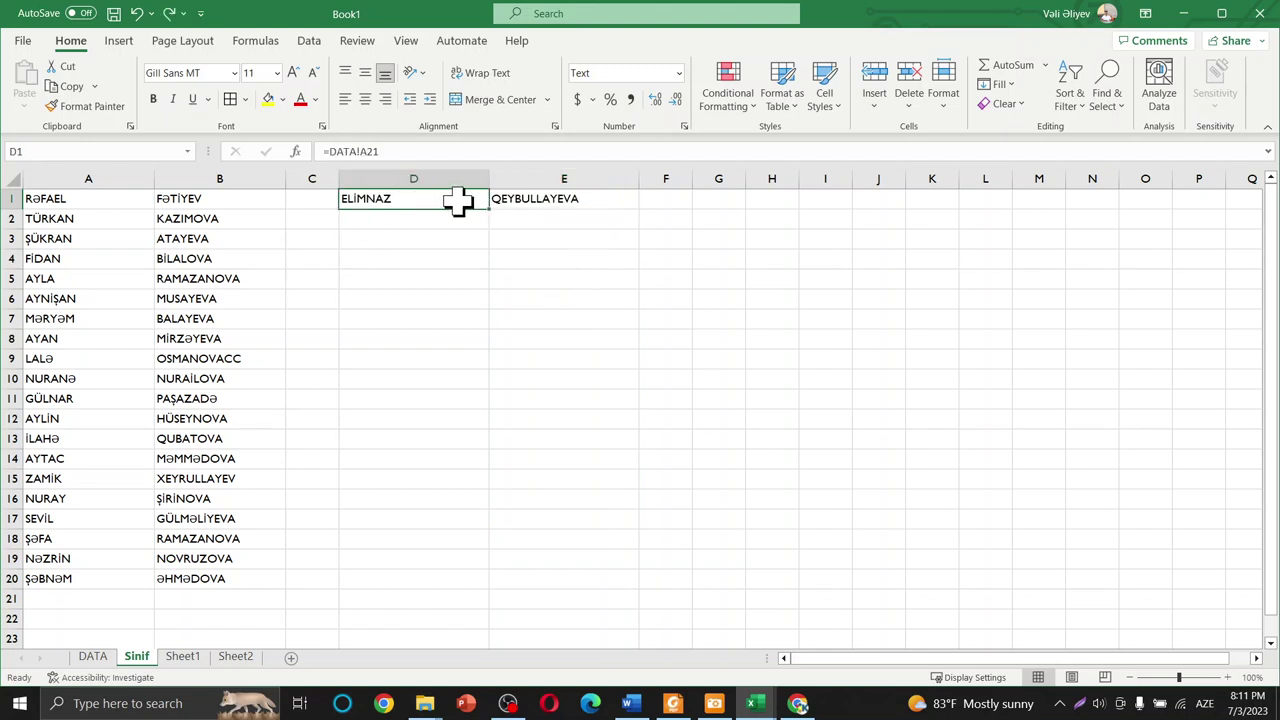
pyautogui.moveTo(483, 200)
pyautogui.mouseDown()
pyautogui.moveTo(608, 206)
pyautogui.moveTo(608, 591)
pyautogui.mouseUp()
pyautogui.click(754, 403)
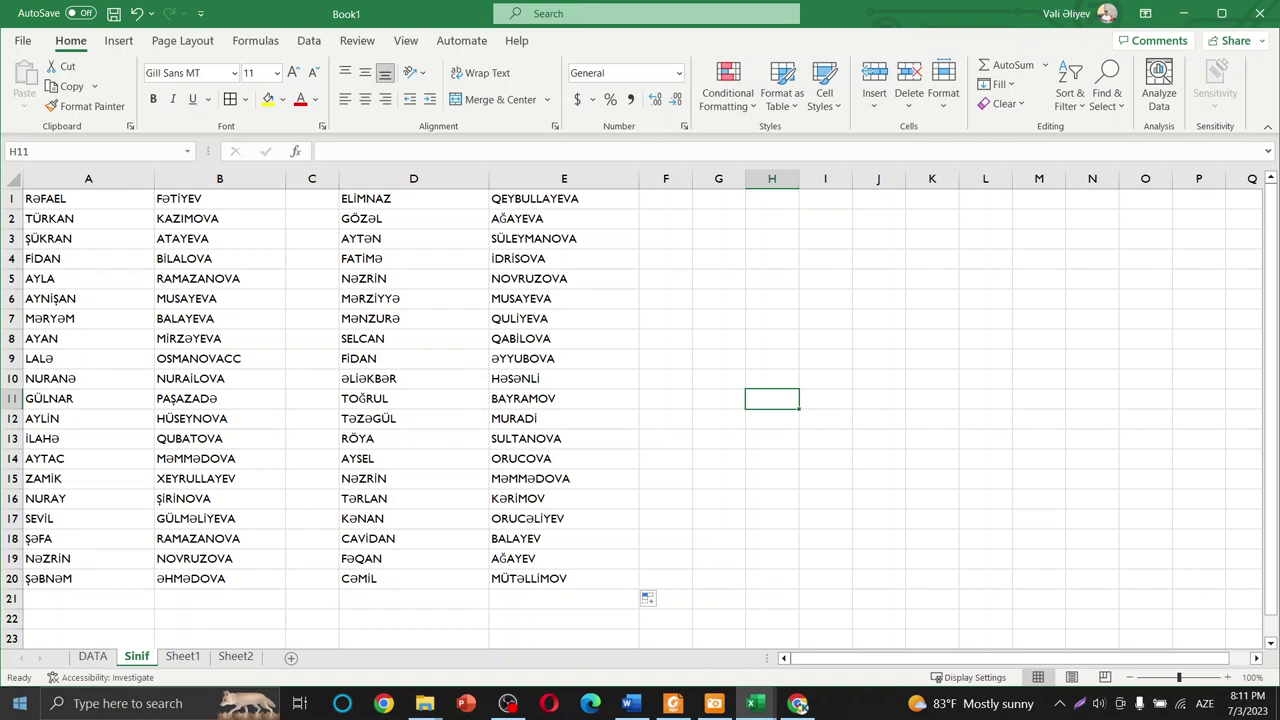
# Hide the DATA sheet and confirm D11 still links to =DATA!A31.
pyautogui.rightClick(94, 664)
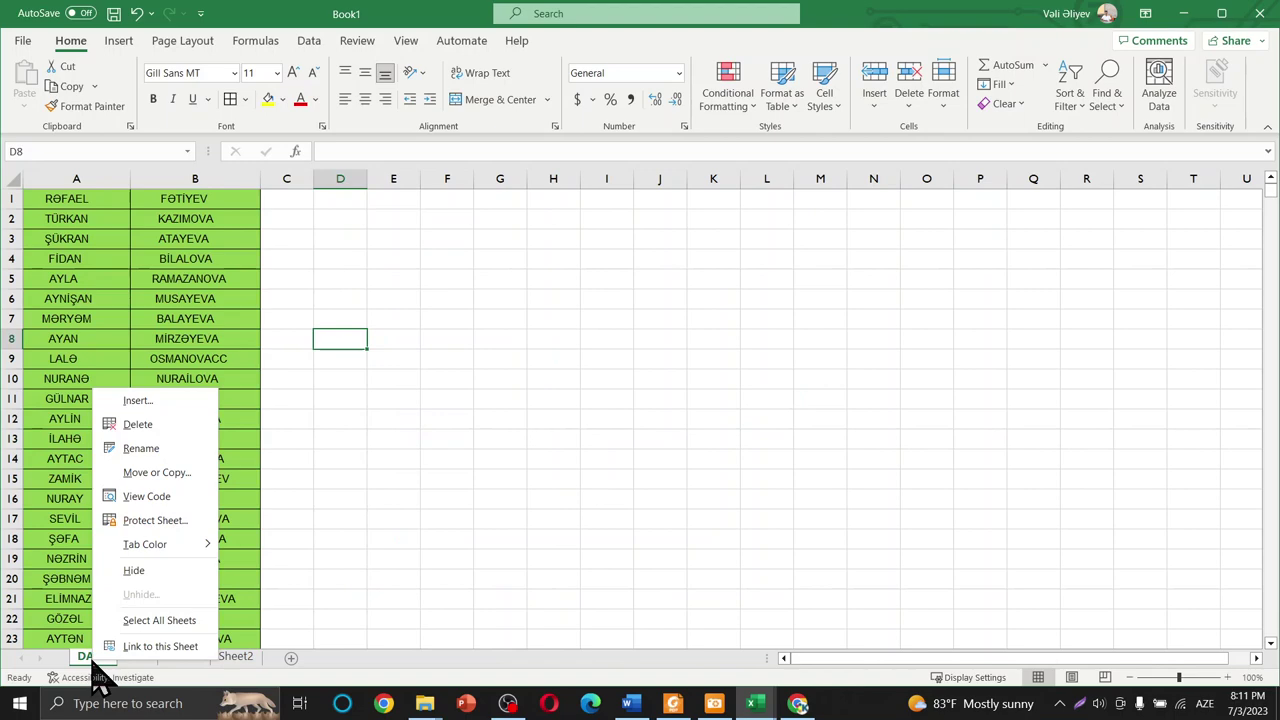
pyautogui.click(152, 571)
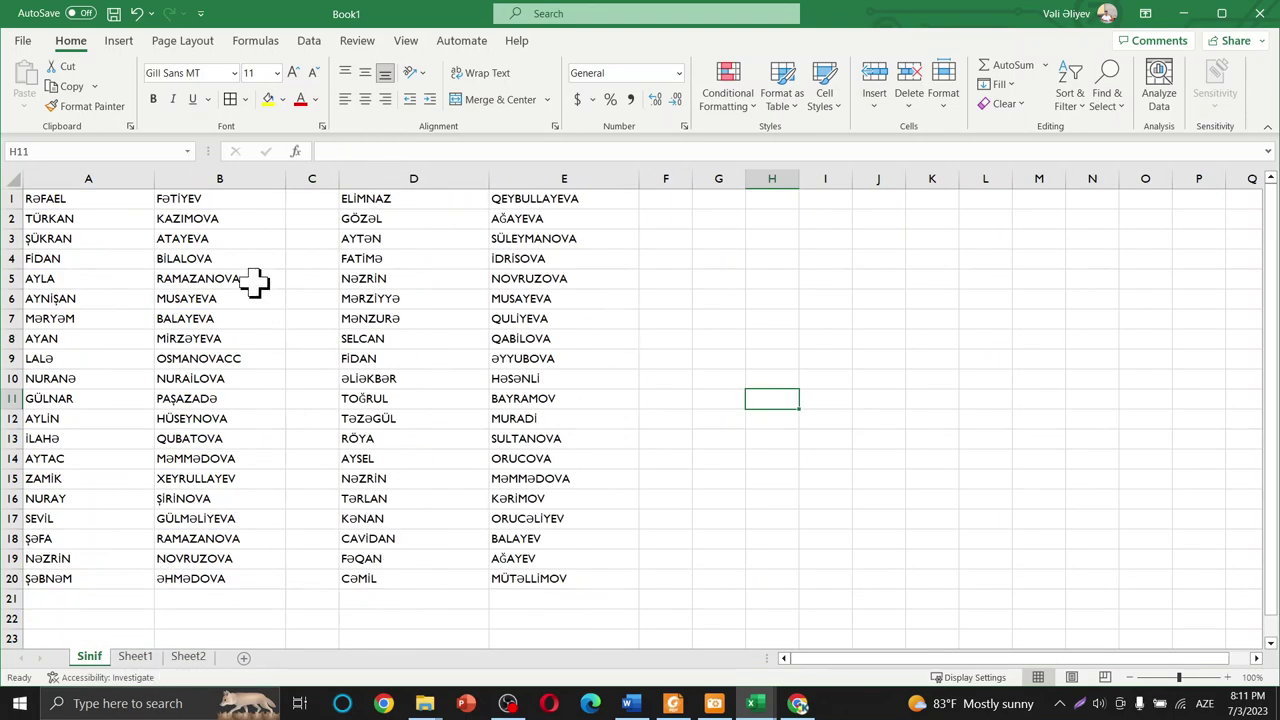
pyautogui.click(381, 315)
pyautogui.click(413, 398)
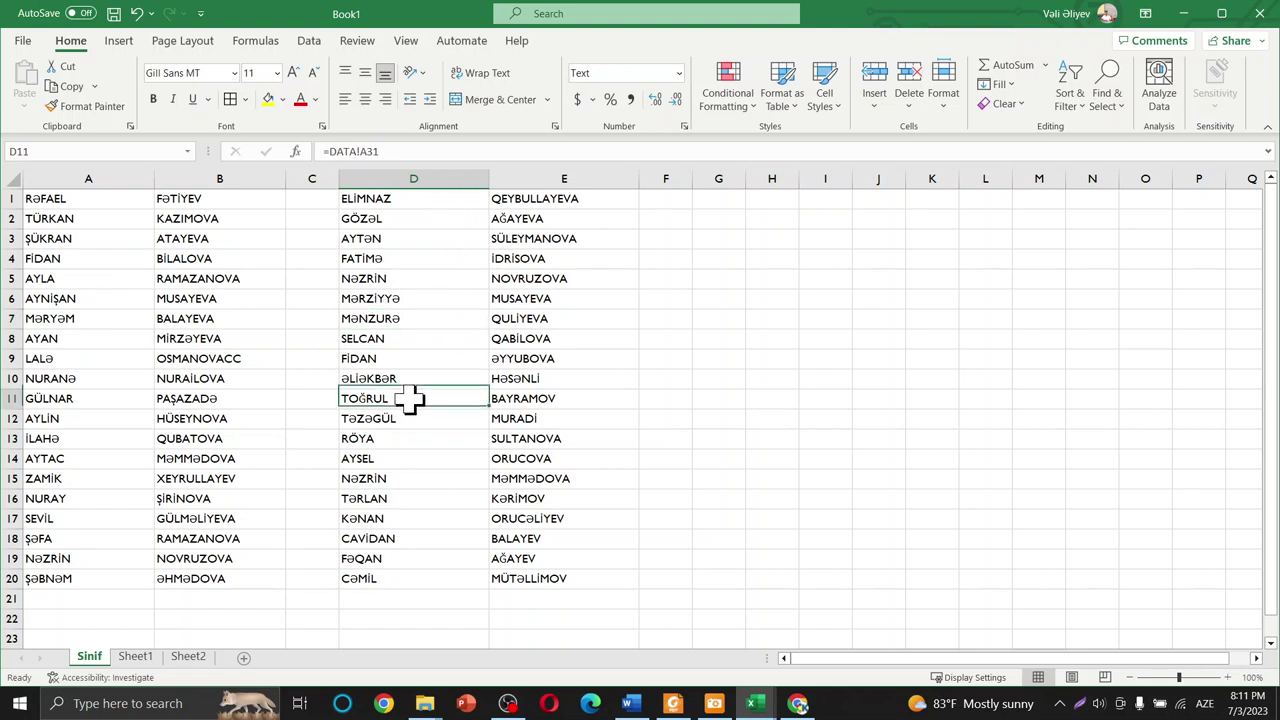
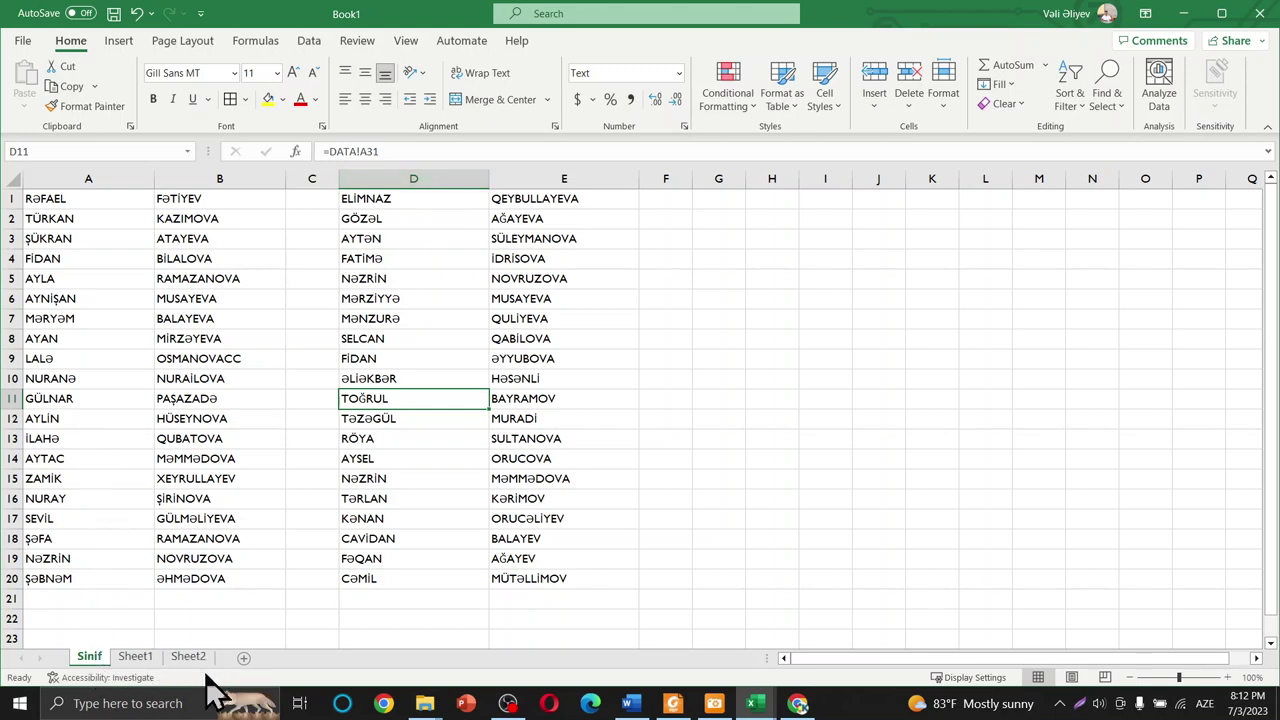
# Unhide the DATA sheet from the Sinif tab's menu and select C18 beside the names.
pyautogui.rightClick(79, 660)
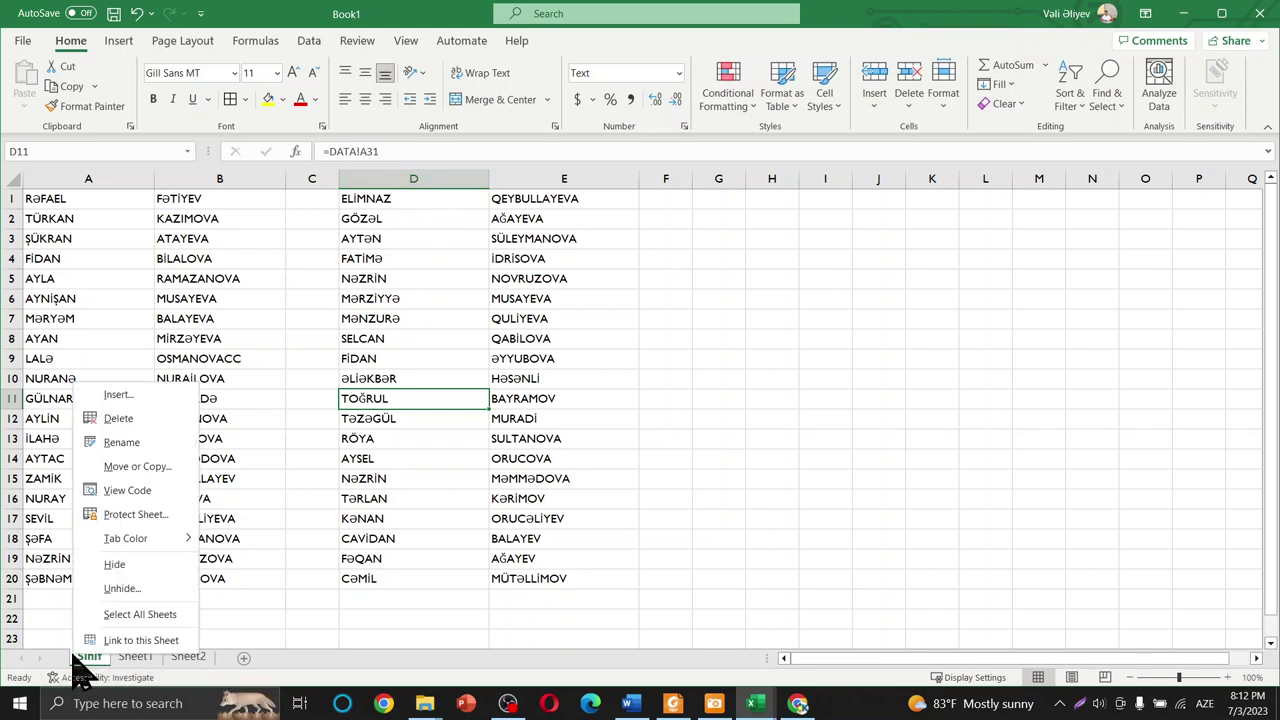
pyautogui.click(125, 589)
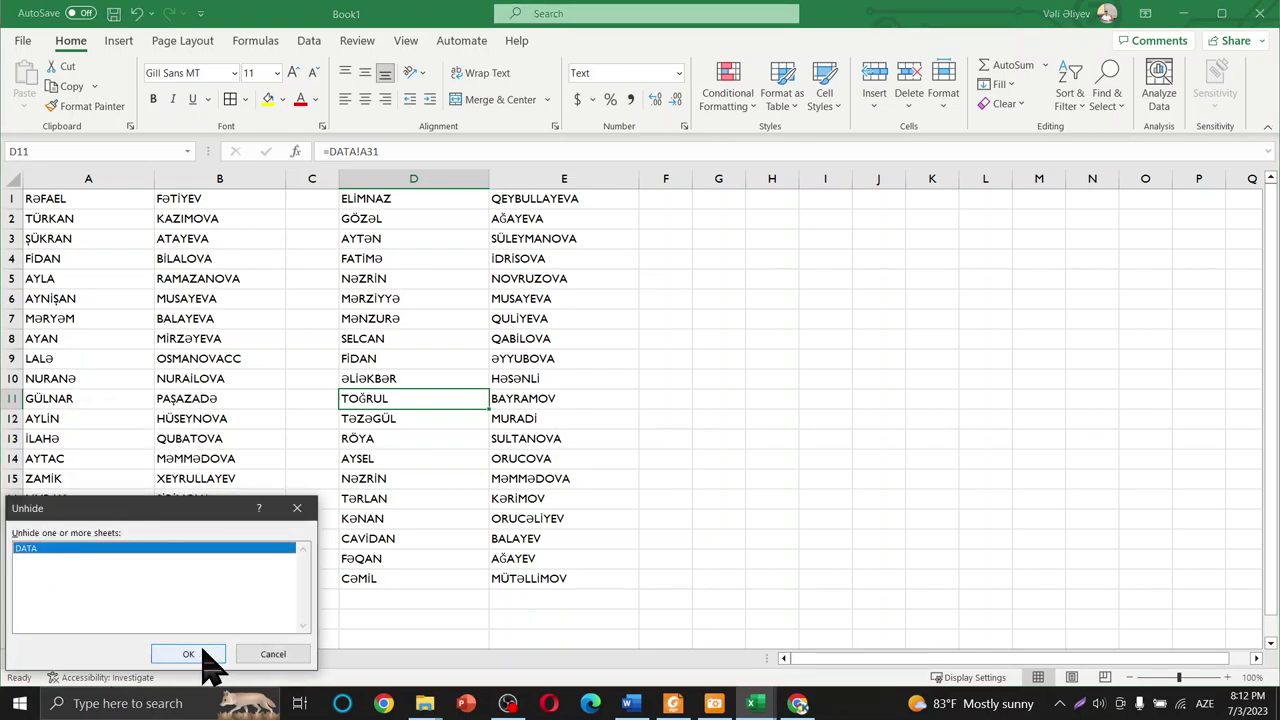
pyautogui.click(190, 656)
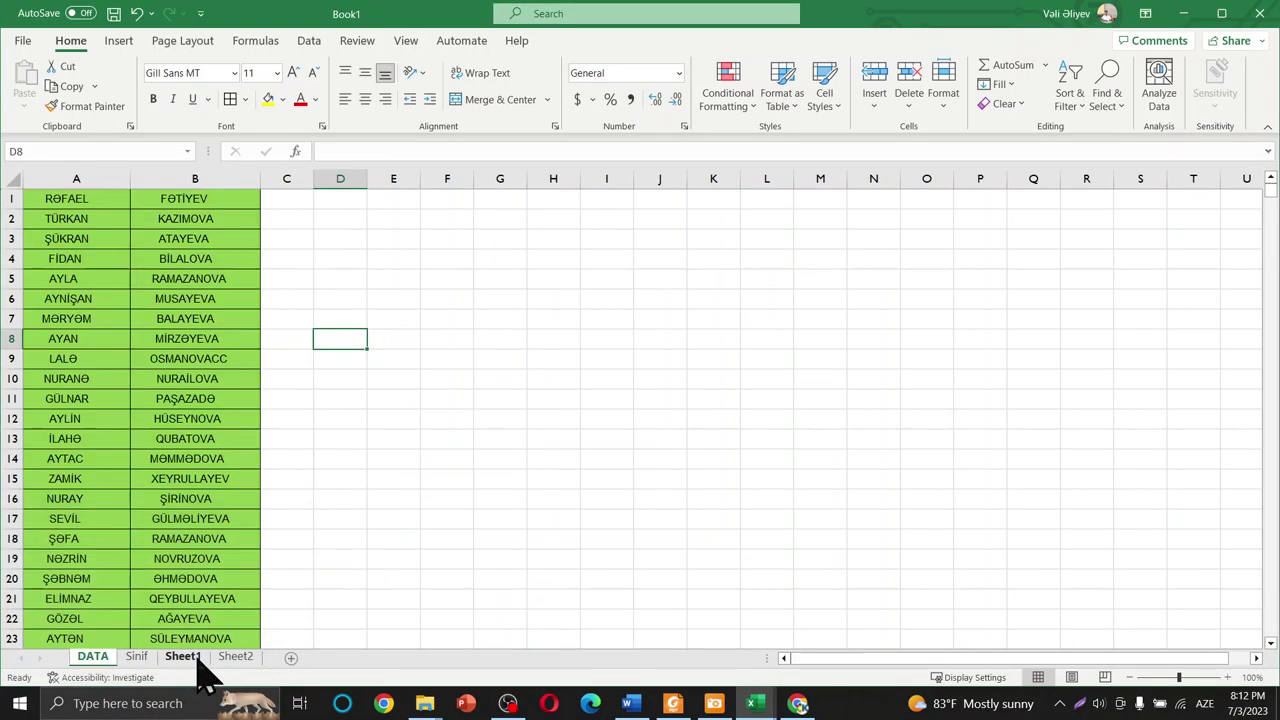
pyautogui.click(195, 638)
pyautogui.click(300, 538)
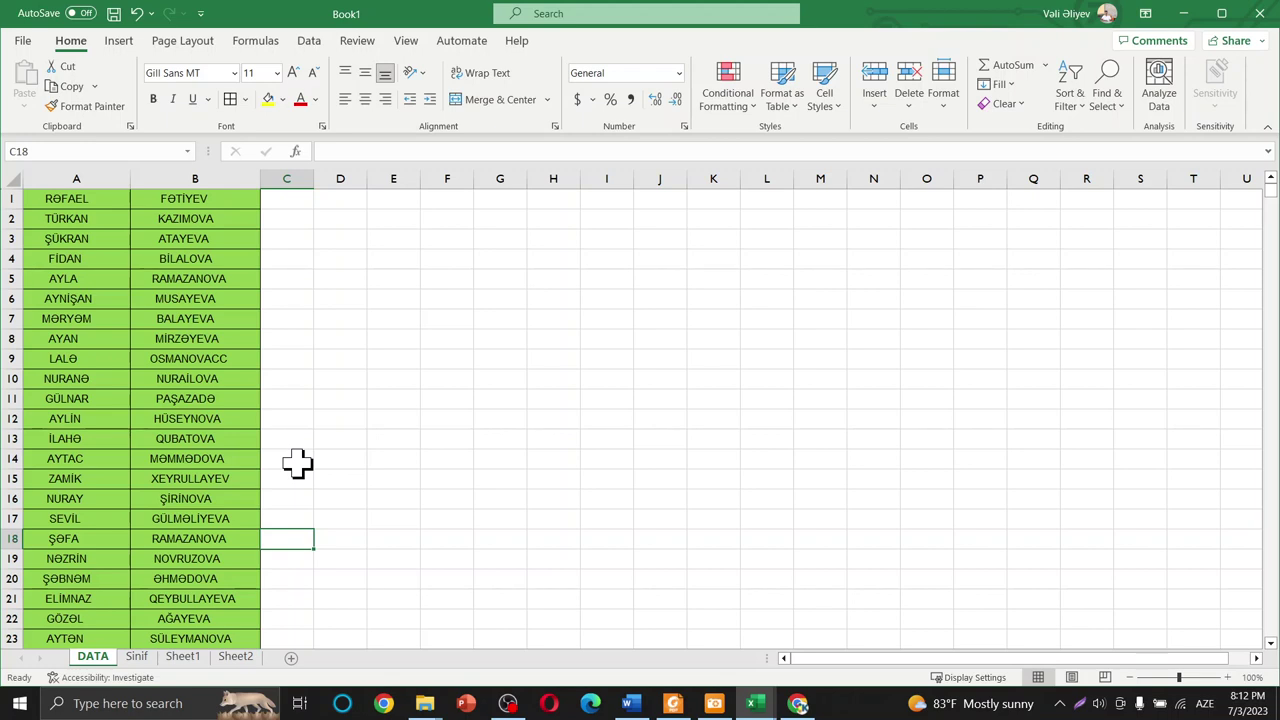
# Select D12, glance at the Board.pdf outline, and minimize Foxit Reader.
pyautogui.click(345, 418)
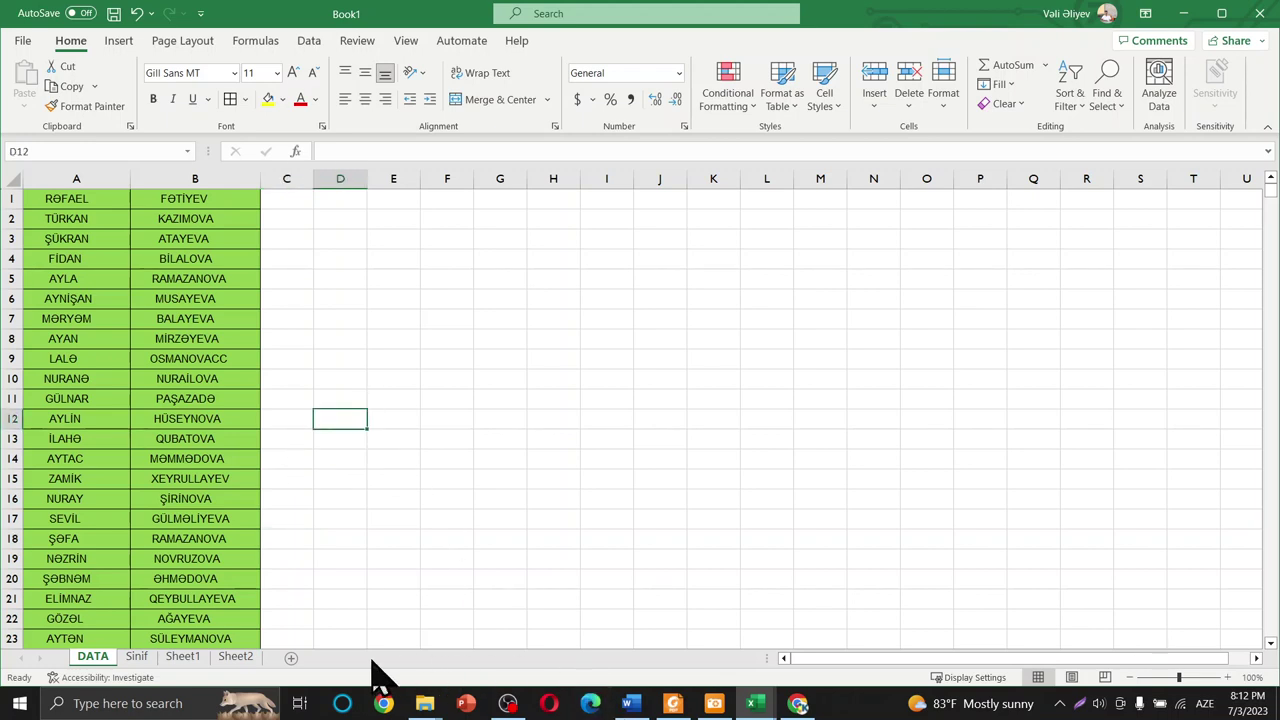
pyautogui.click(672, 703)
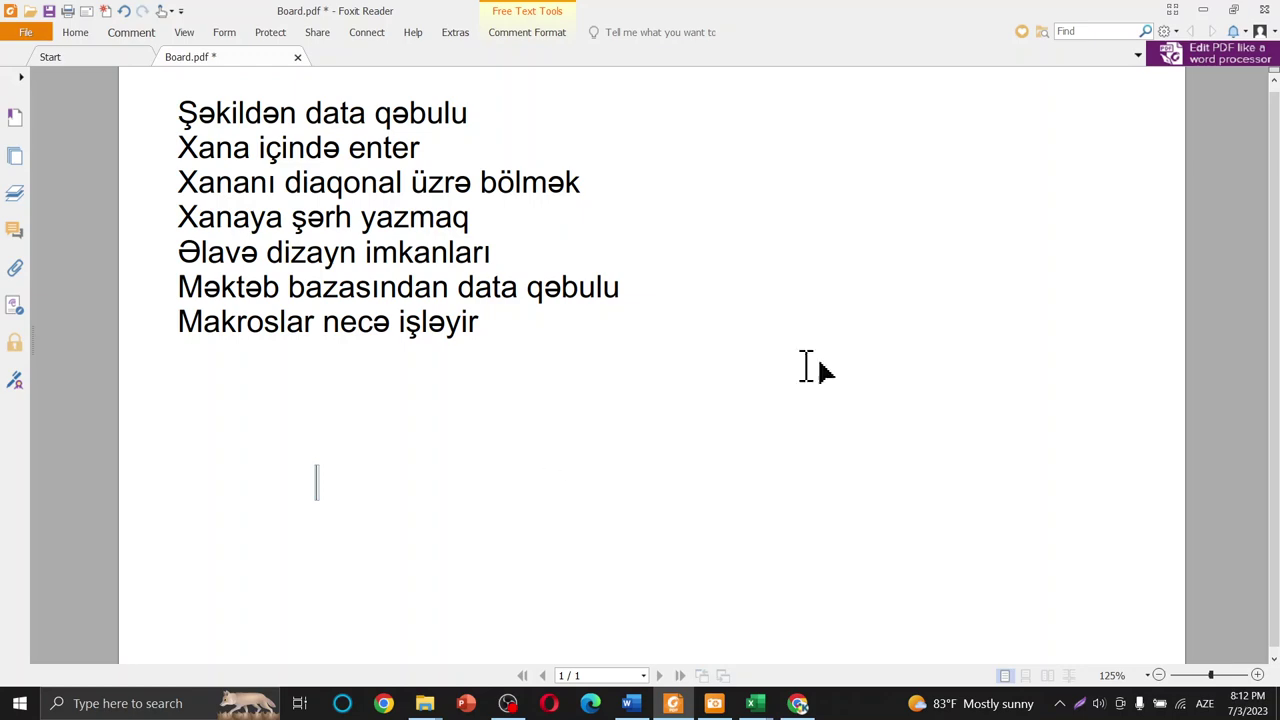
pyautogui.click(1203, 10)
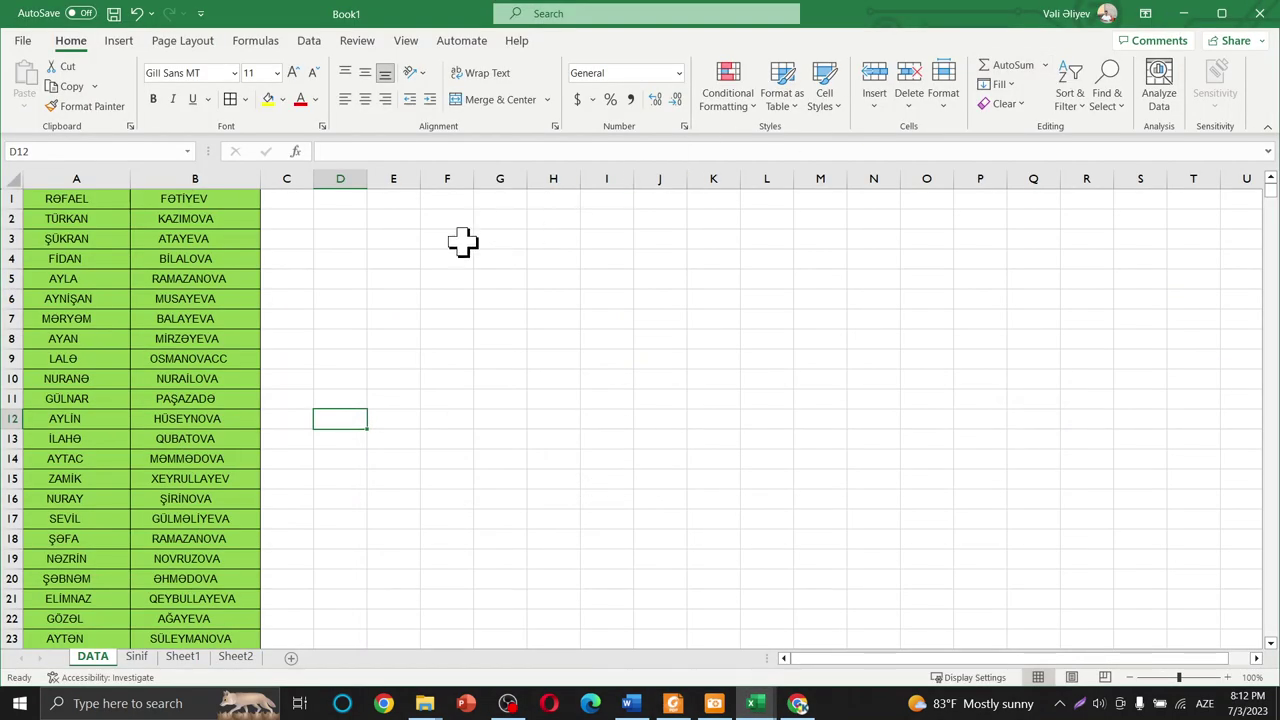
# Move from the DATA sheet through Sheet1 to the blank Sheet2.
pyautogui.click(425, 316)
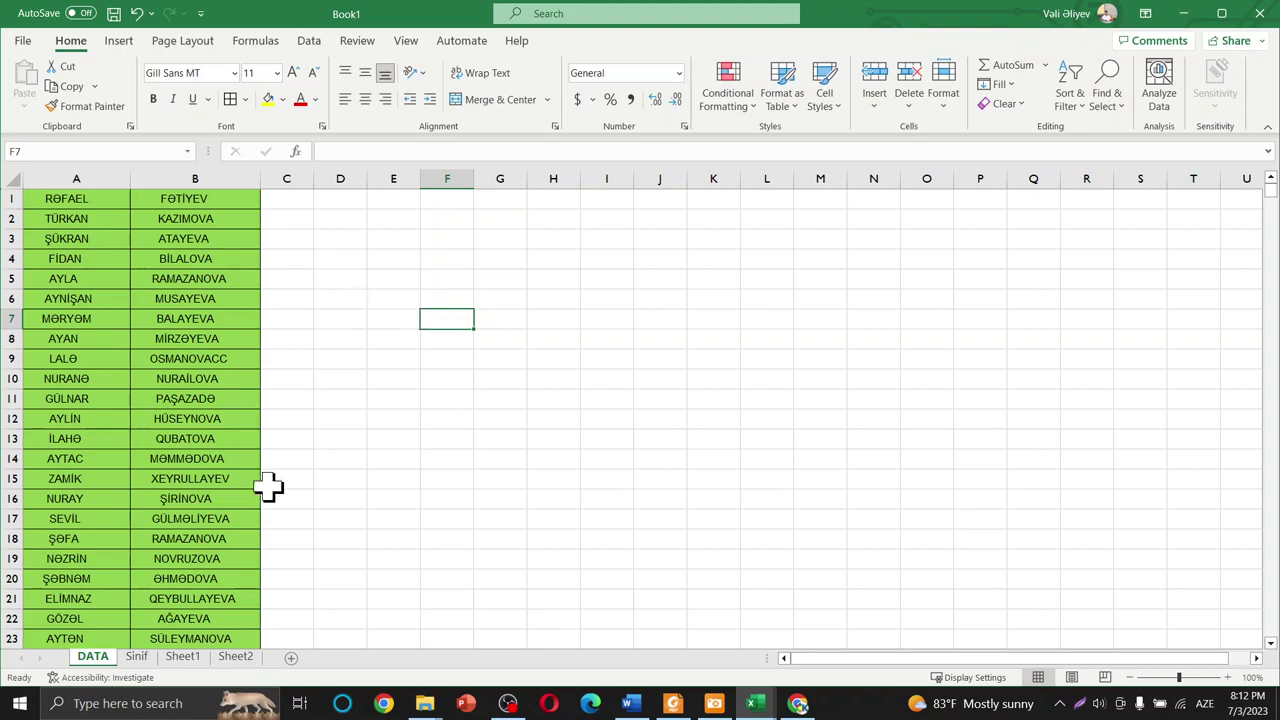
pyautogui.click(189, 664)
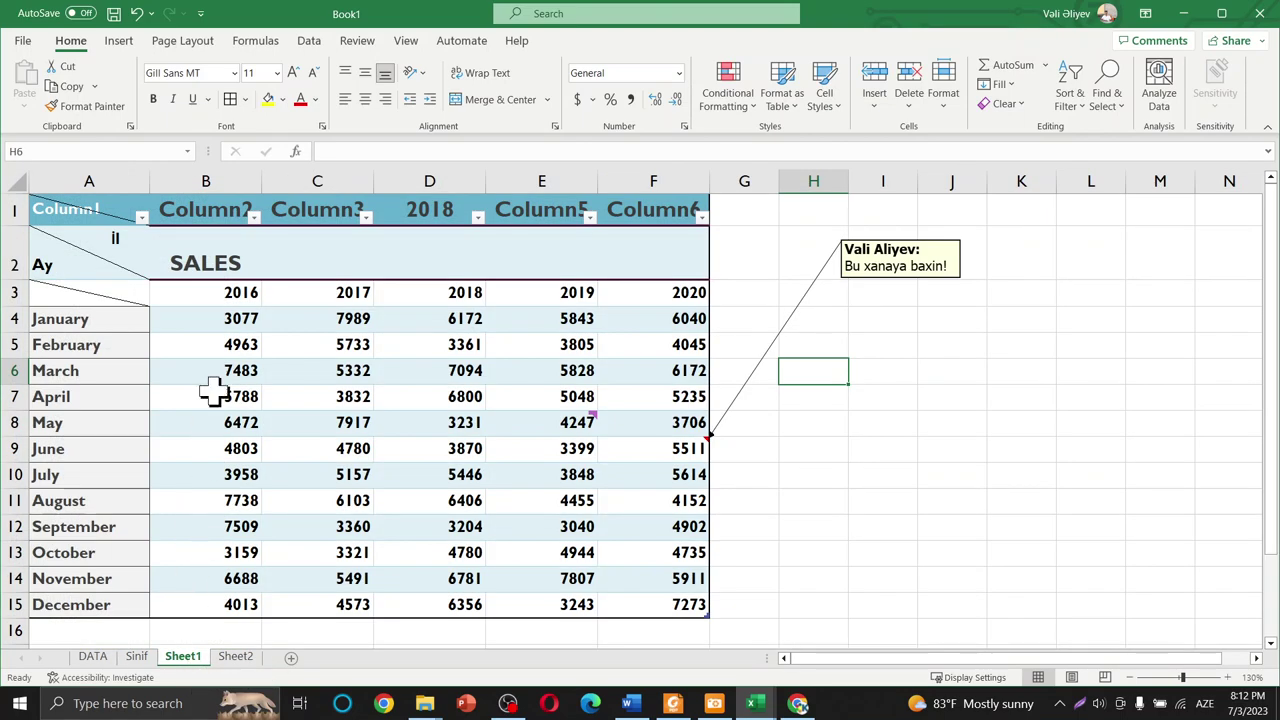
pyautogui.click(238, 658)
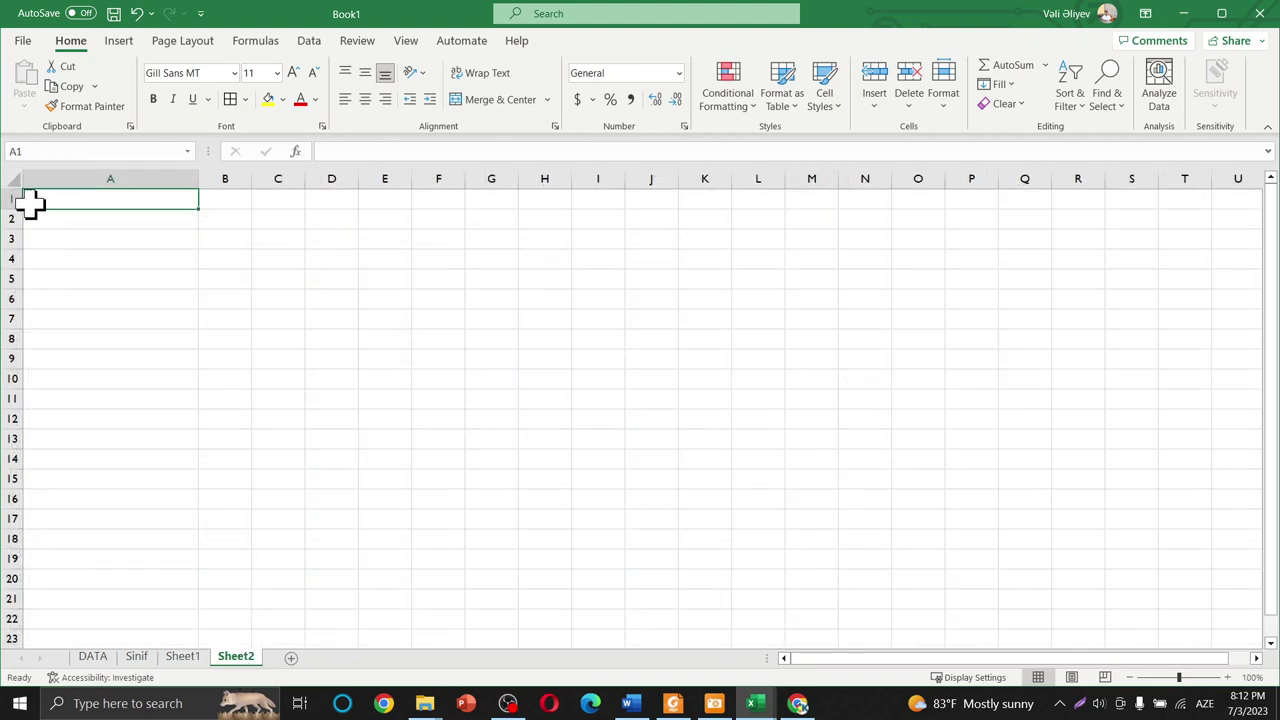
# Delete Sheet2's wide column A and select cell A1.
pyautogui.click(126, 166)
pyautogui.rightClick(126, 166)
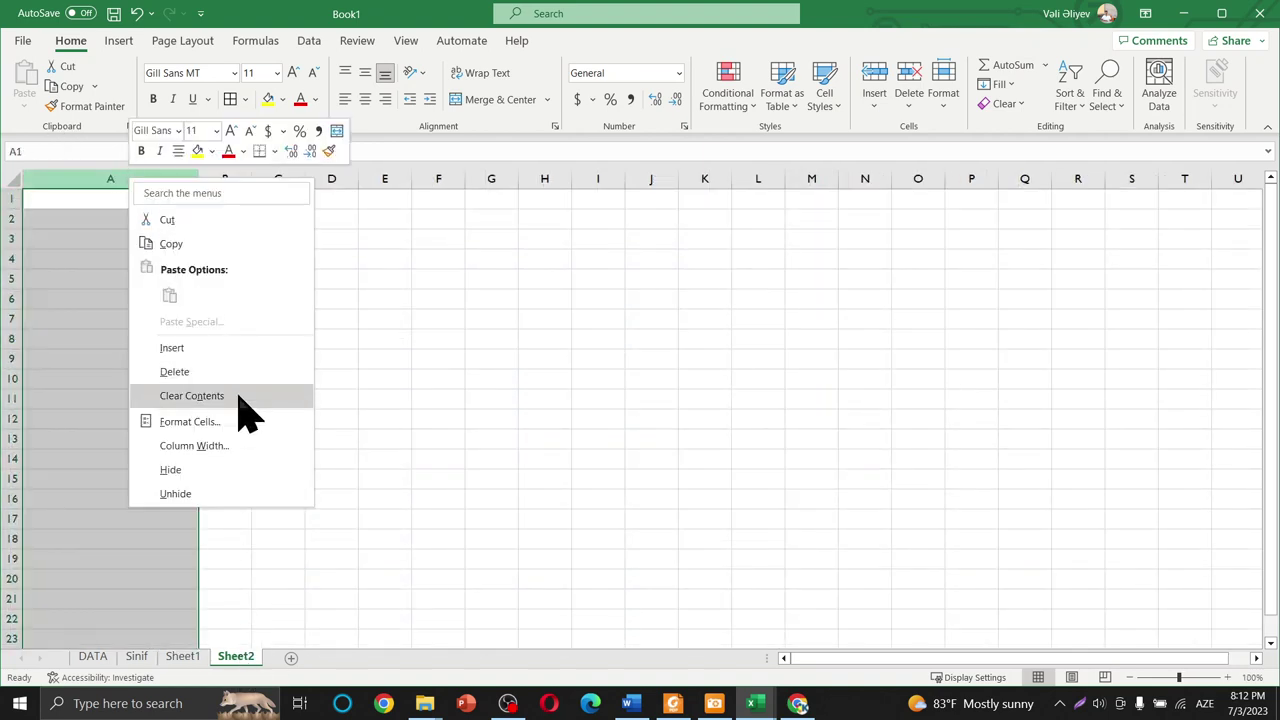
pyautogui.click(237, 395)
pyautogui.click(255, 340)
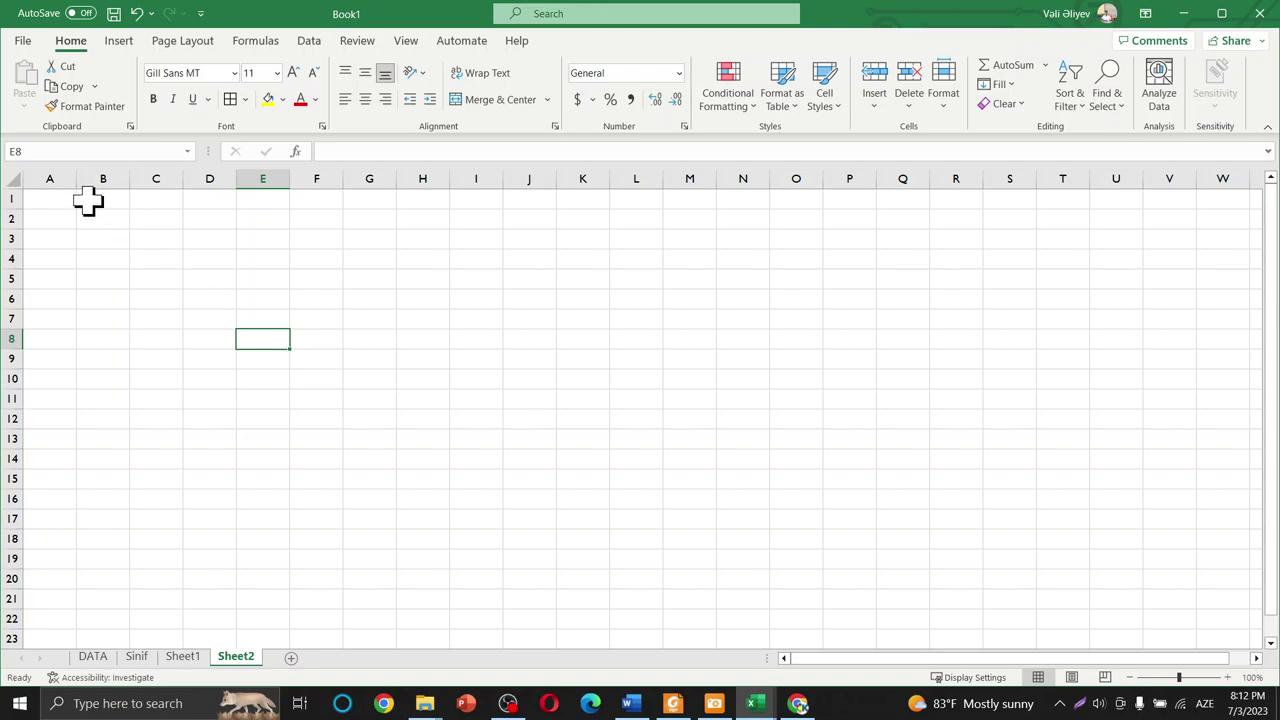
pyautogui.click(50, 196)
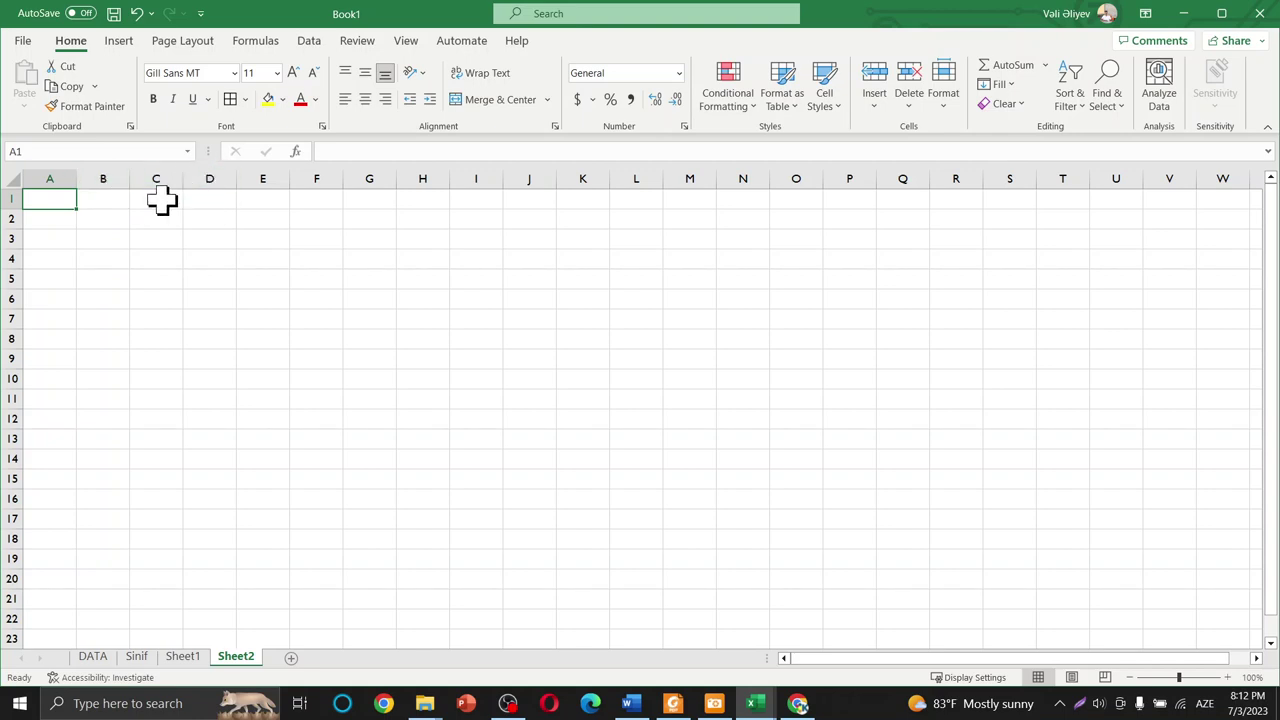
pyautogui.scroll(9, 51, 174)
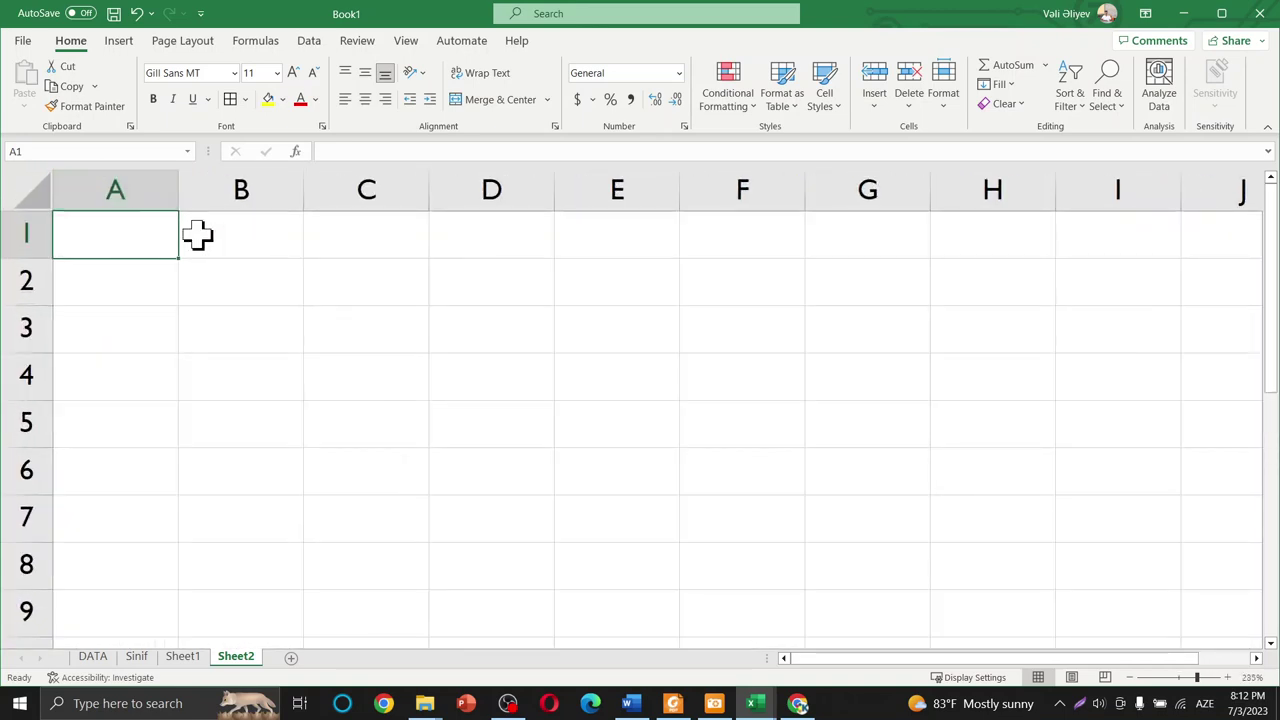
# Start recording macro MyMac with shortcut Ctrl+m and description MyMac, stored in This Workbook.
pyautogui.click(471, 44)
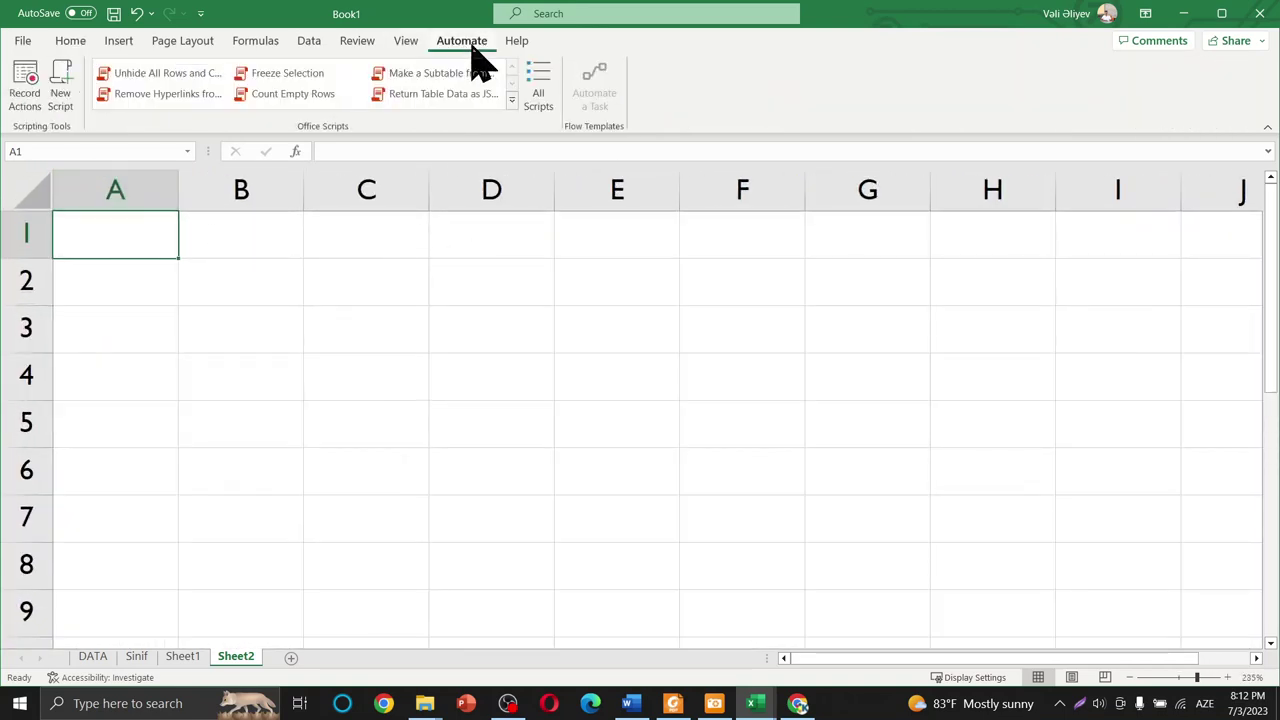
pyautogui.click(404, 46)
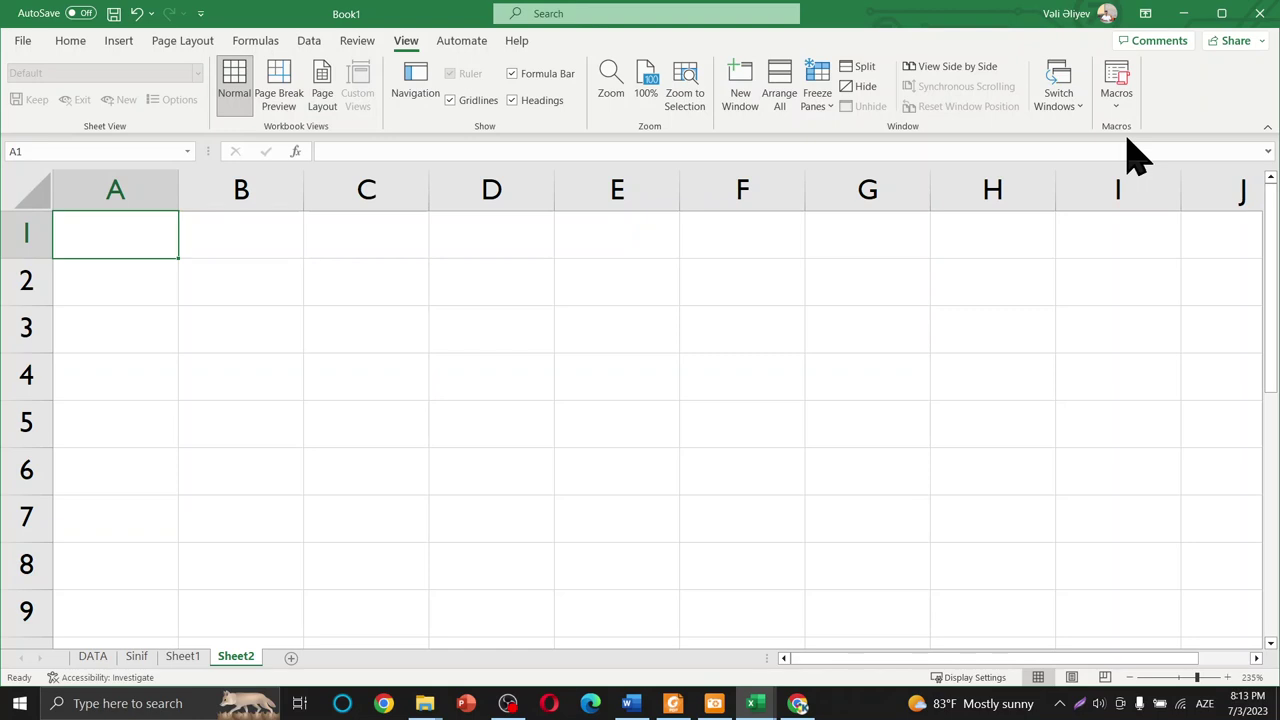
pyautogui.click(1117, 100)
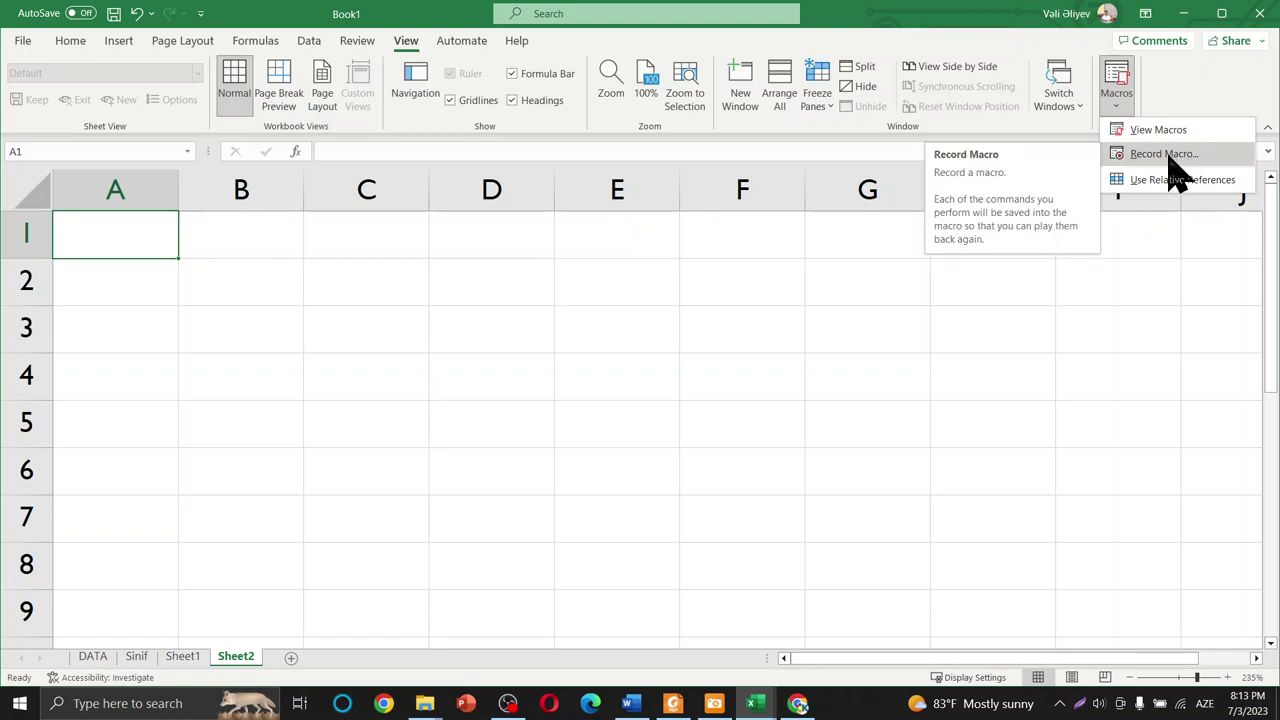
pyautogui.click(1165, 154)
pyautogui.write('MyMac')
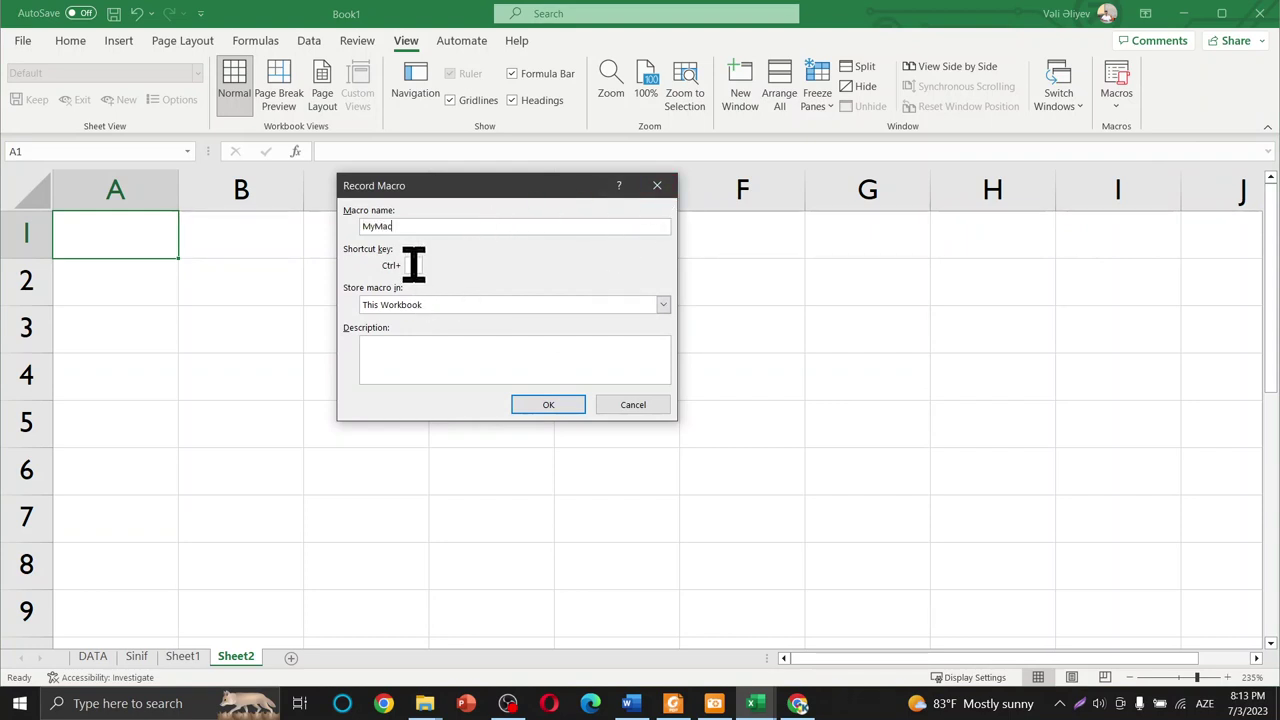
pyautogui.click(413, 265)
pyautogui.write('m')
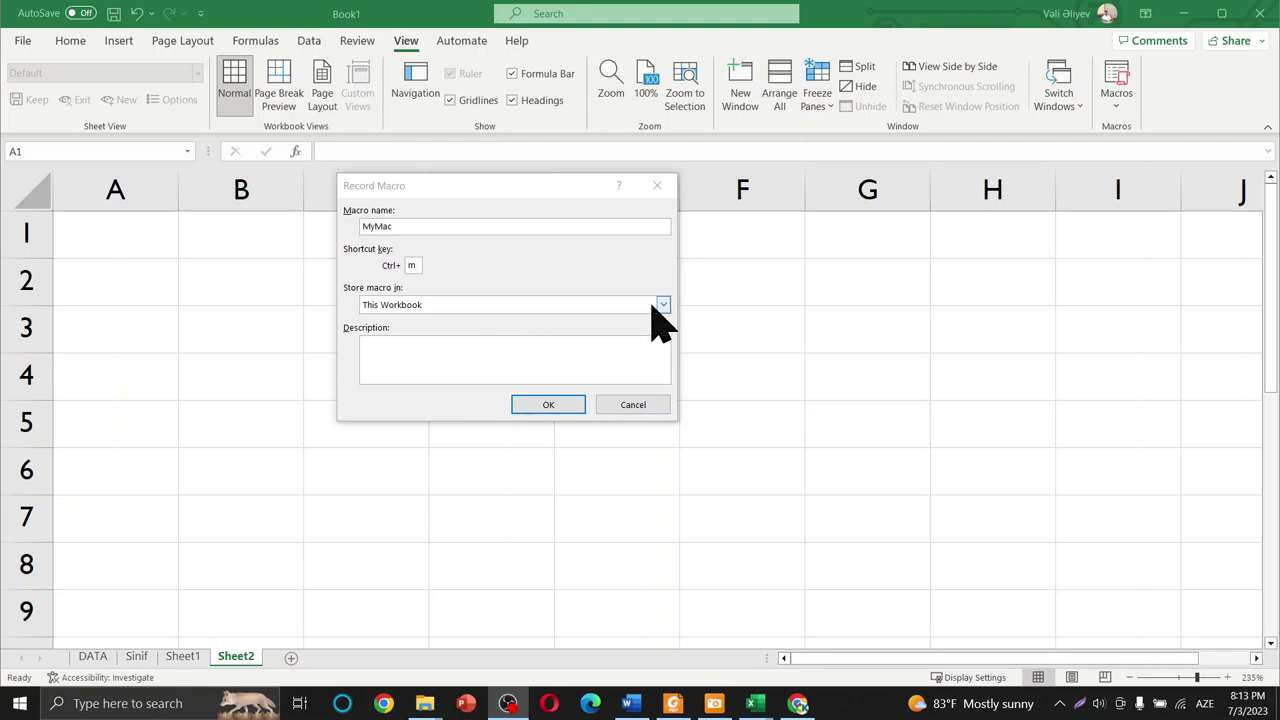
pyautogui.click(429, 355)
pyautogui.write('MyMac')
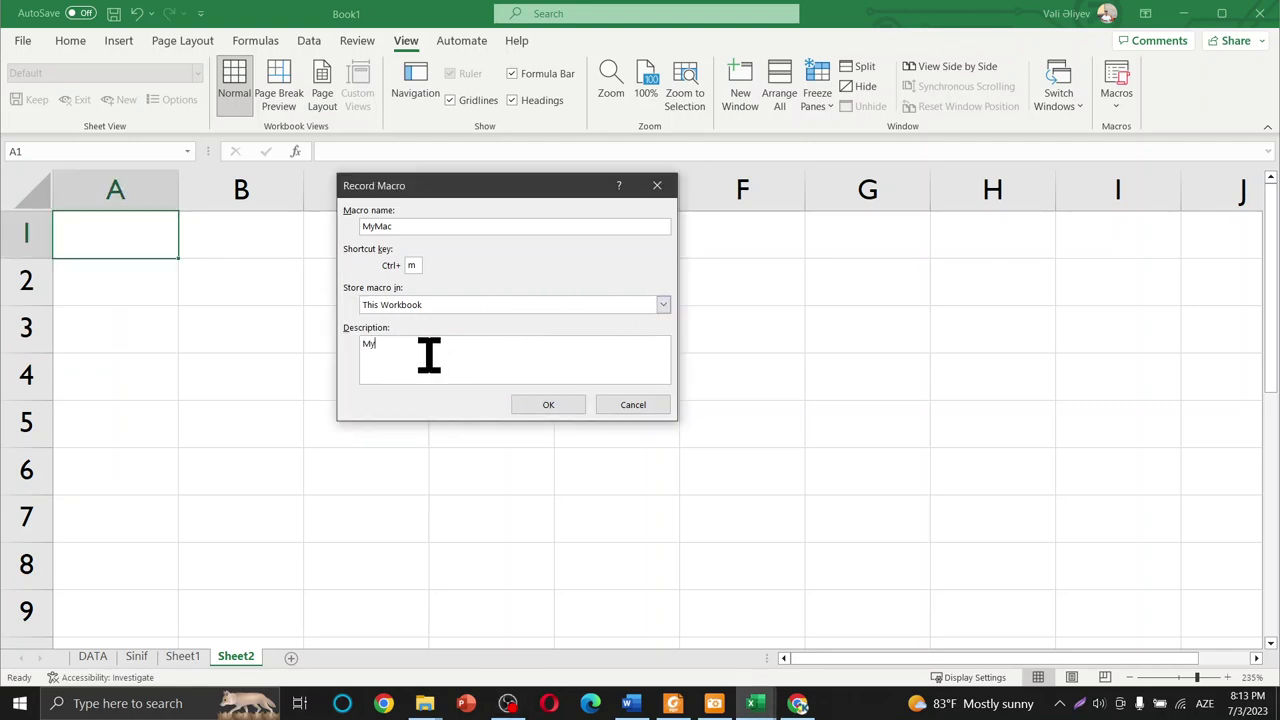
pyautogui.click(548, 405)
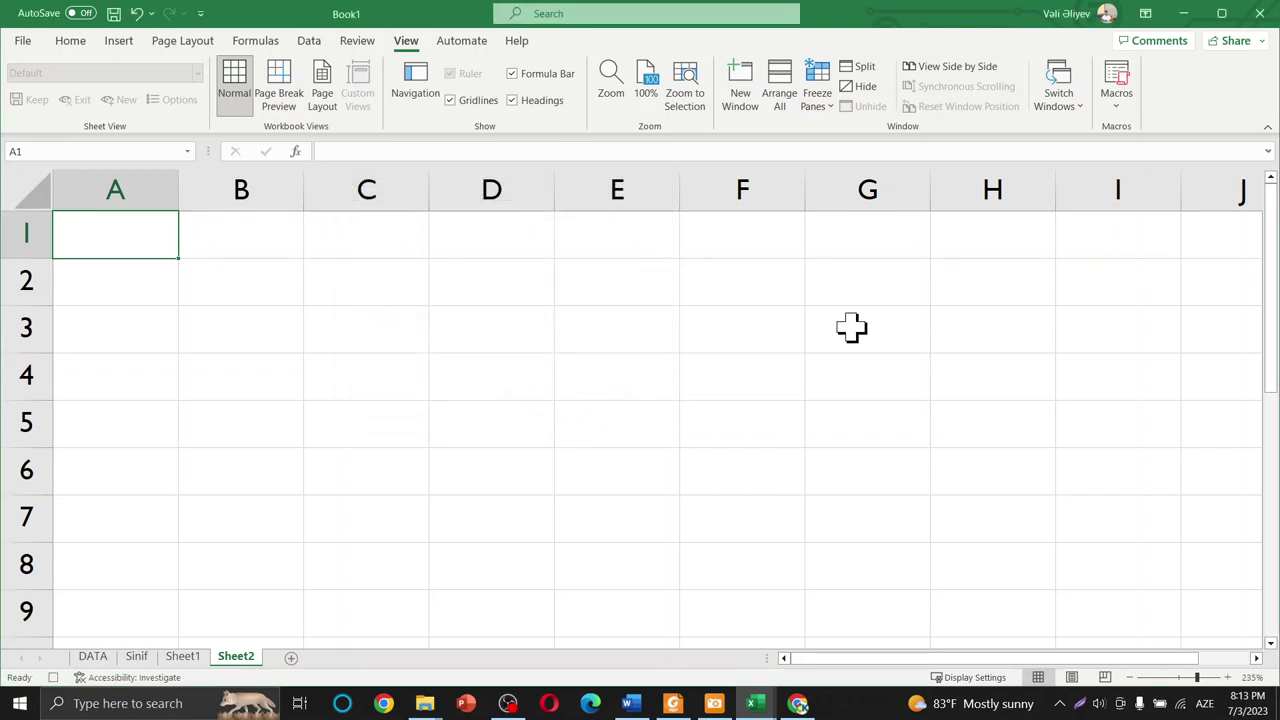
# Make cell A1 bold with font size 26.
pyautogui.click(1117, 110)
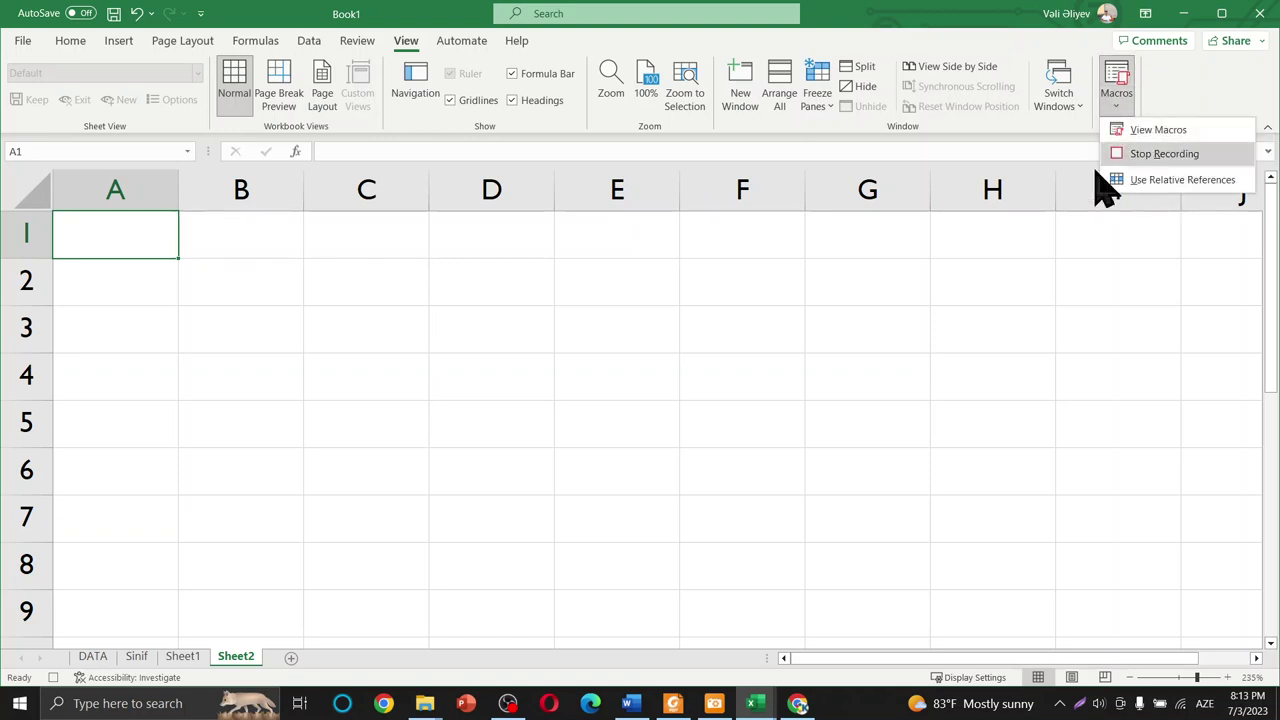
pyautogui.click(140, 232)
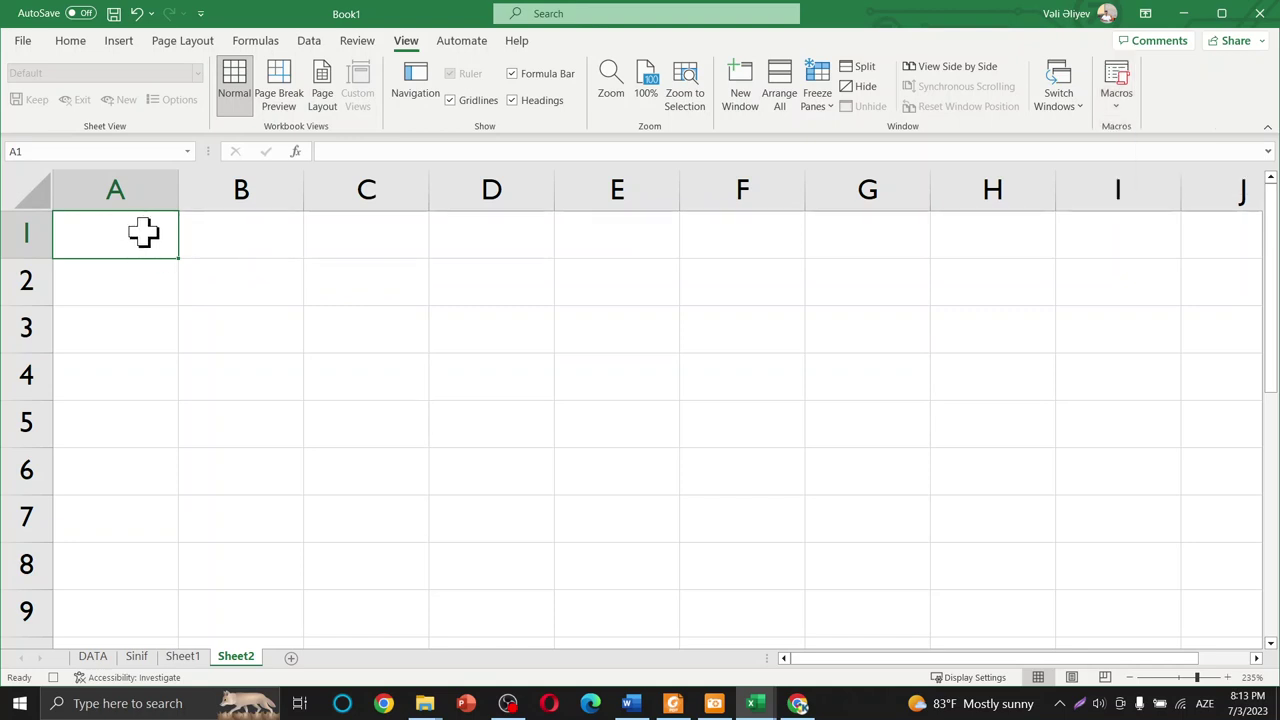
pyautogui.click(68, 42)
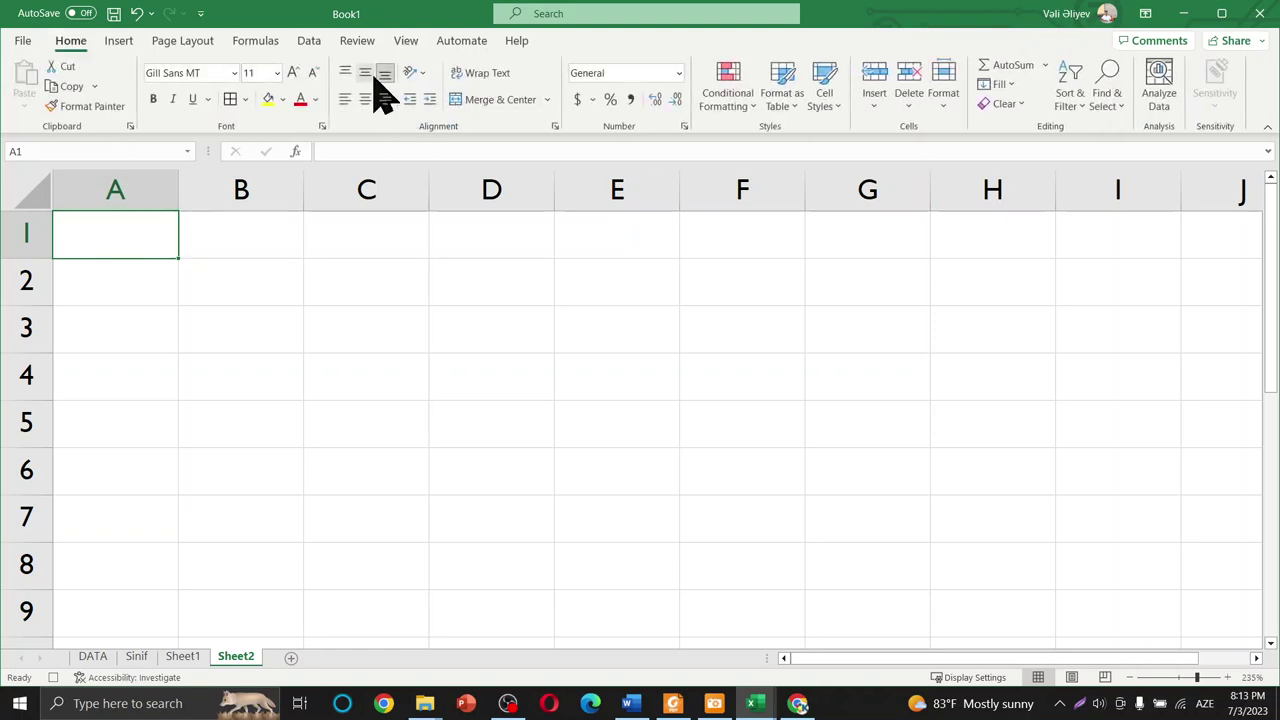
pyautogui.click(277, 73)
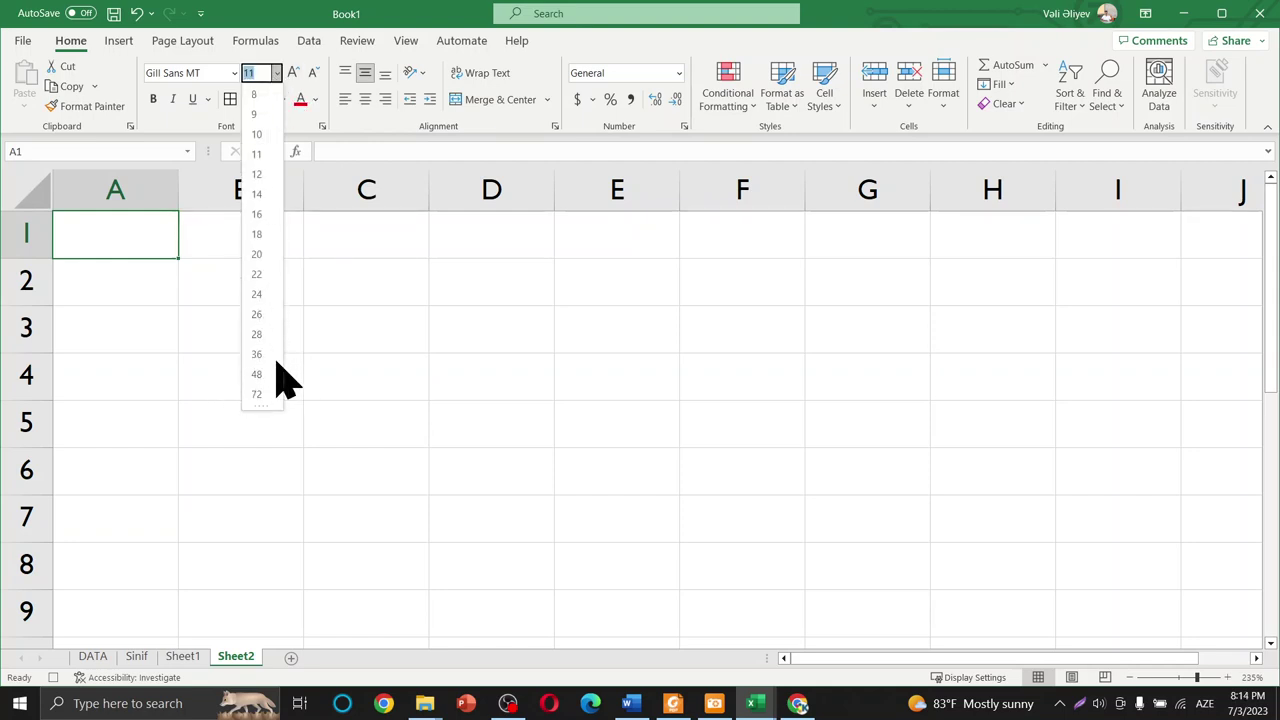
pyautogui.click(267, 330)
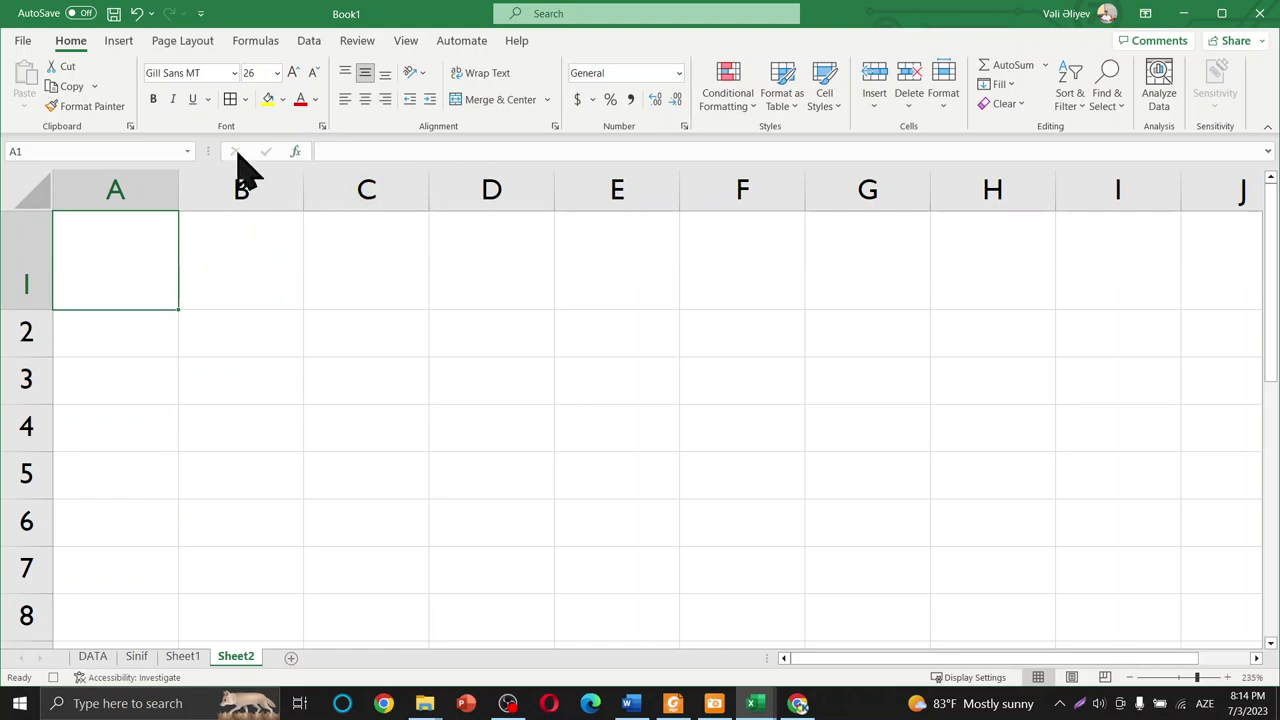
pyautogui.click(155, 104)
# Give A1 the Algerian font and gold fill, then reset it to the Normal cell style.
pyautogui.click(235, 74)
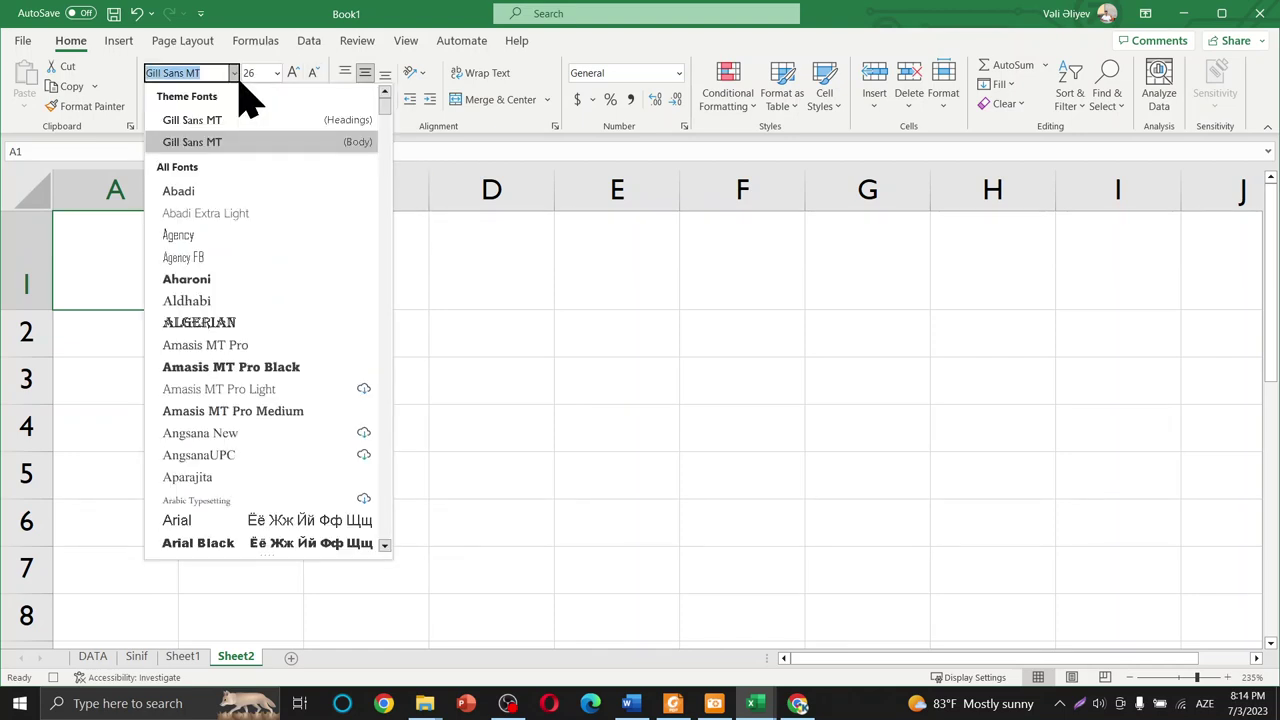
pyautogui.press('Escape')
pyautogui.write('Algerian')
pyautogui.press('Return')
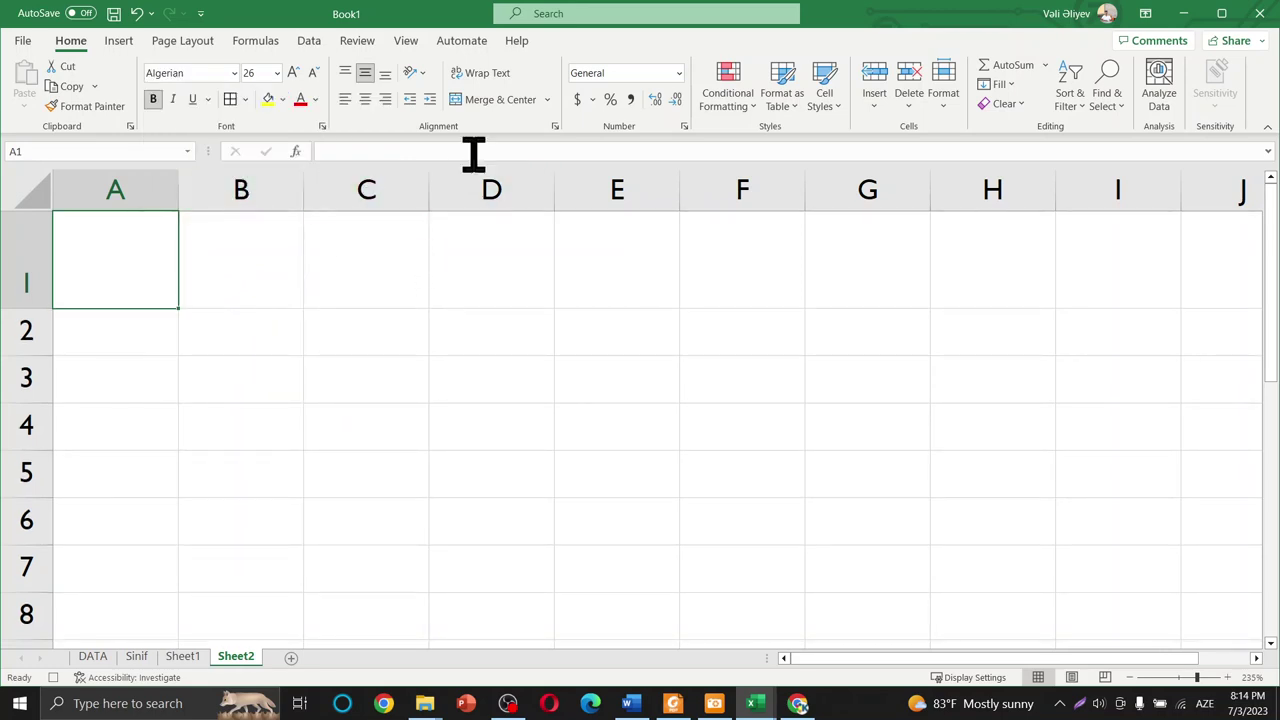
pyautogui.click(283, 100)
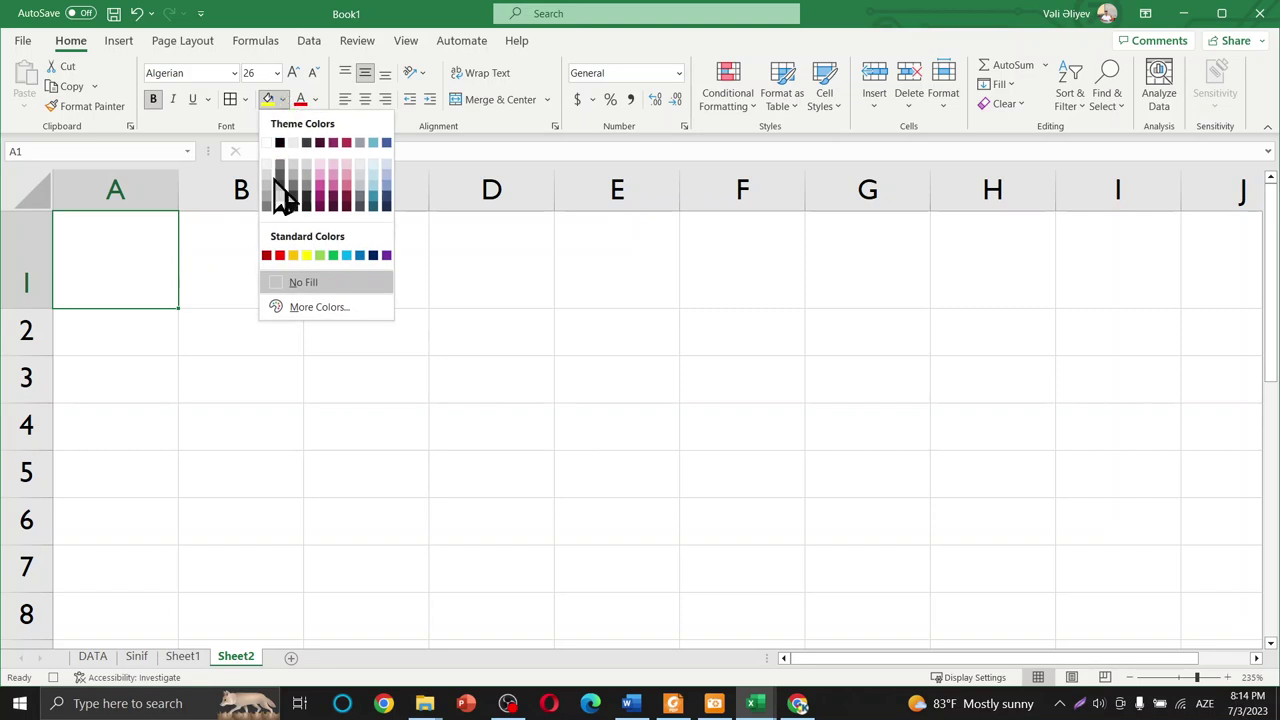
pyautogui.click(293, 256)
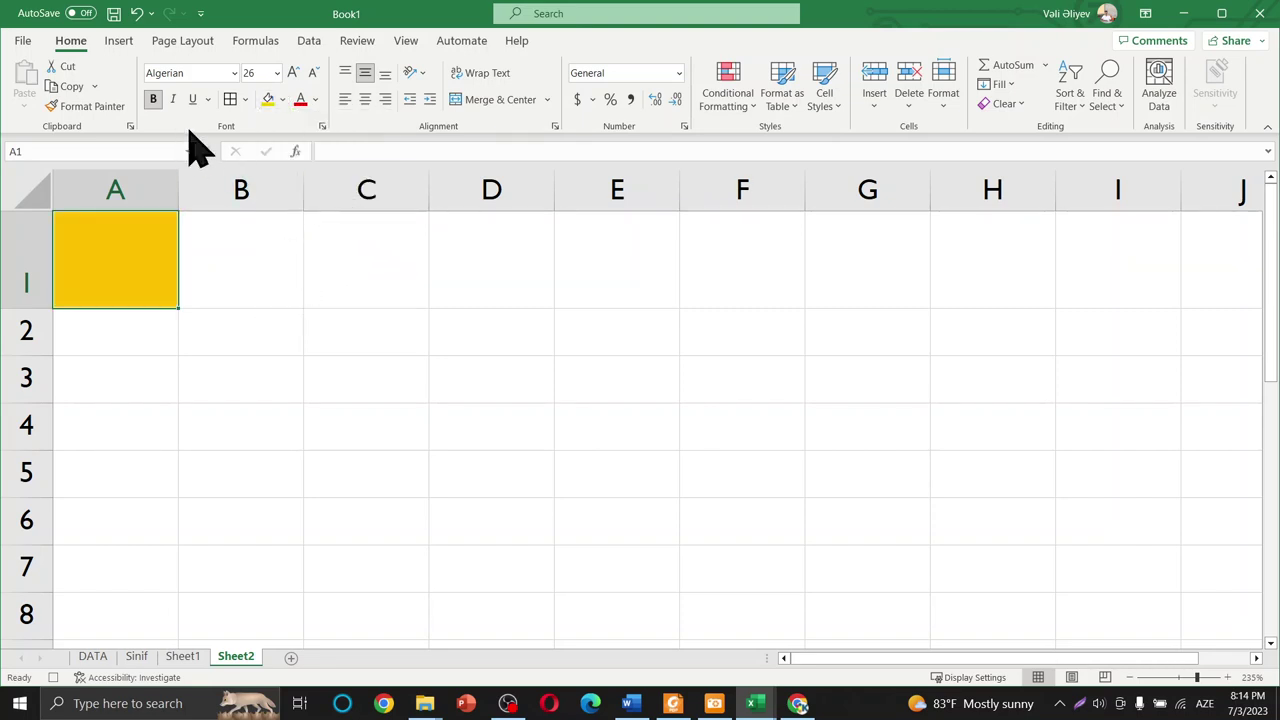
pyautogui.click(840, 112)
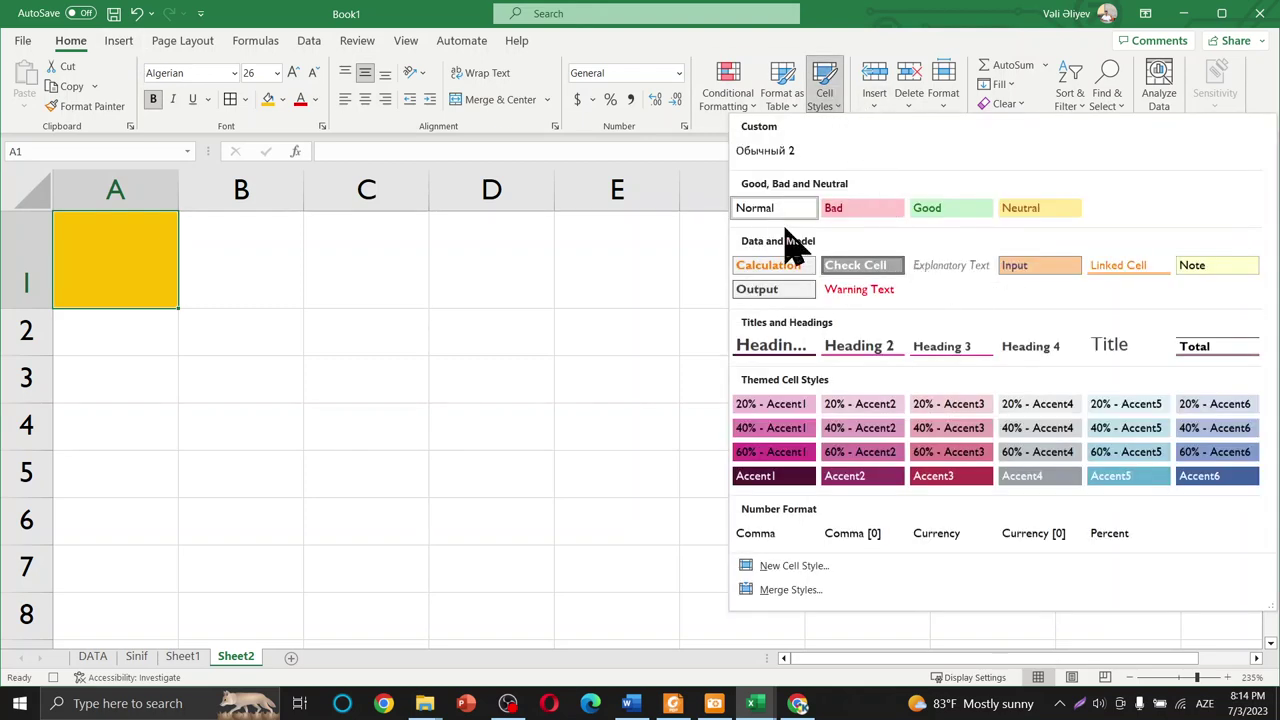
pyautogui.click(785, 287)
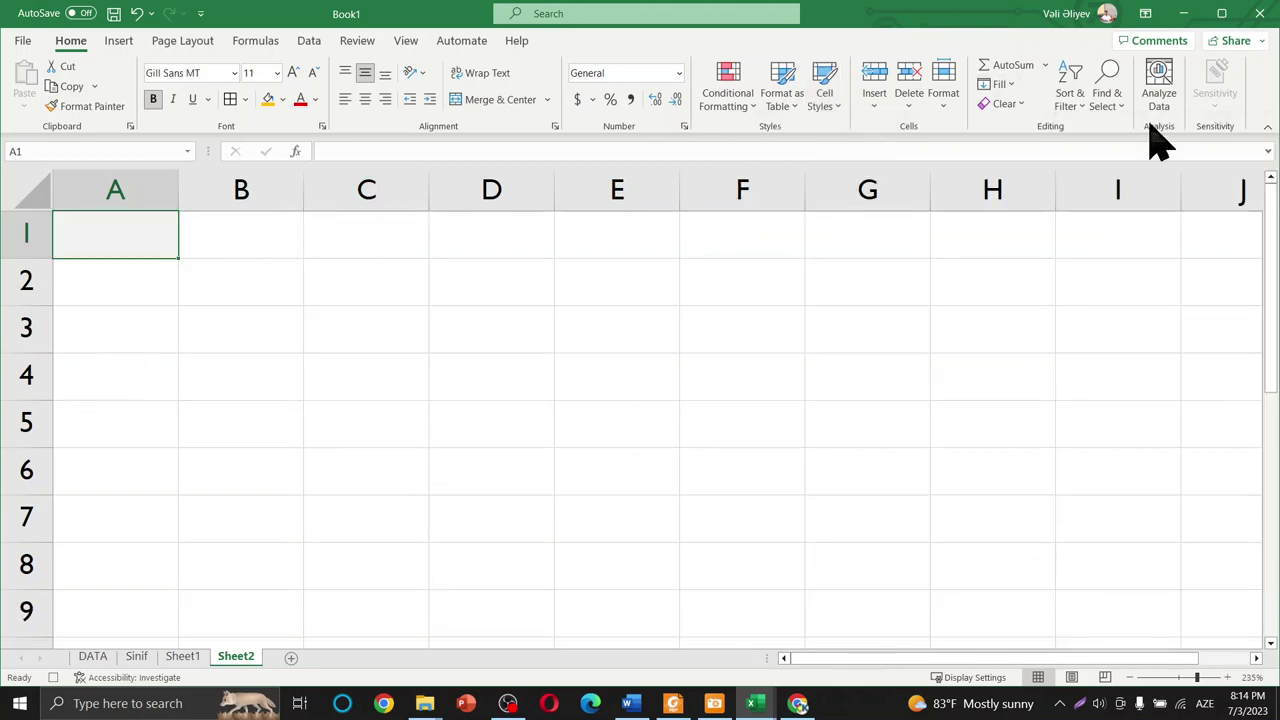
# Stop recording the MyMac macro and select cell B2.
pyautogui.click(408, 42)
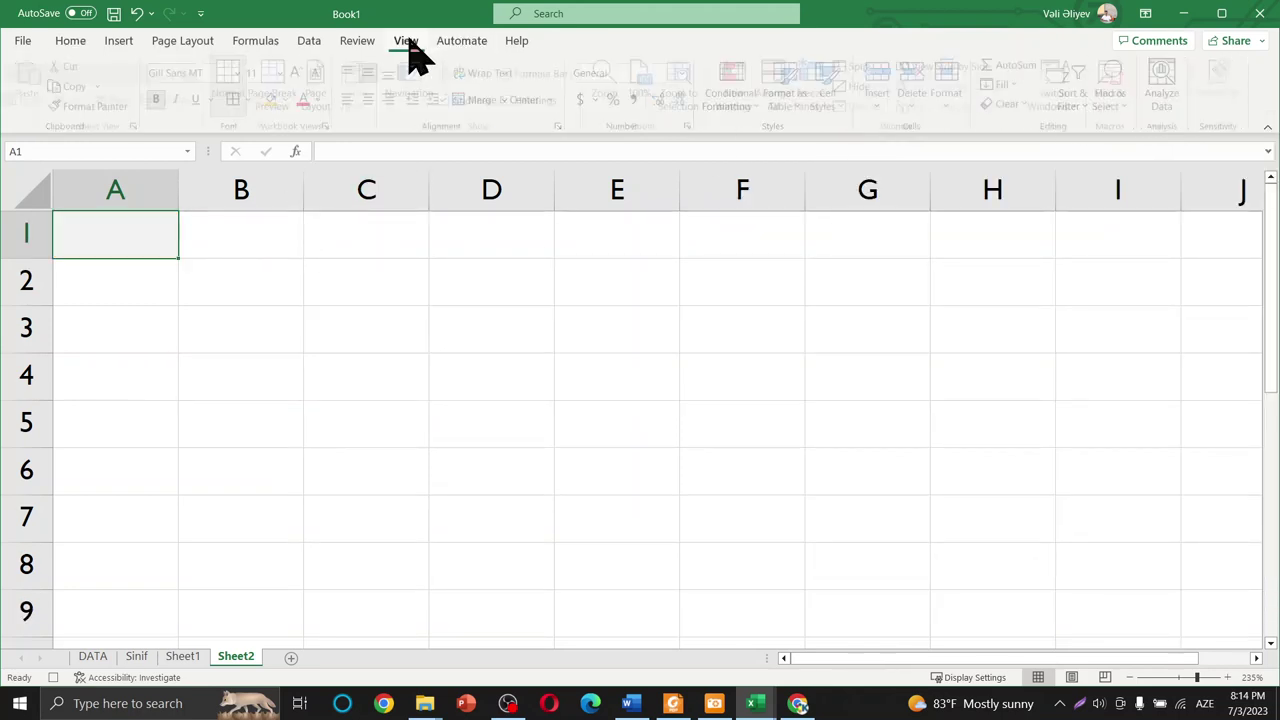
pyautogui.click(1116, 106)
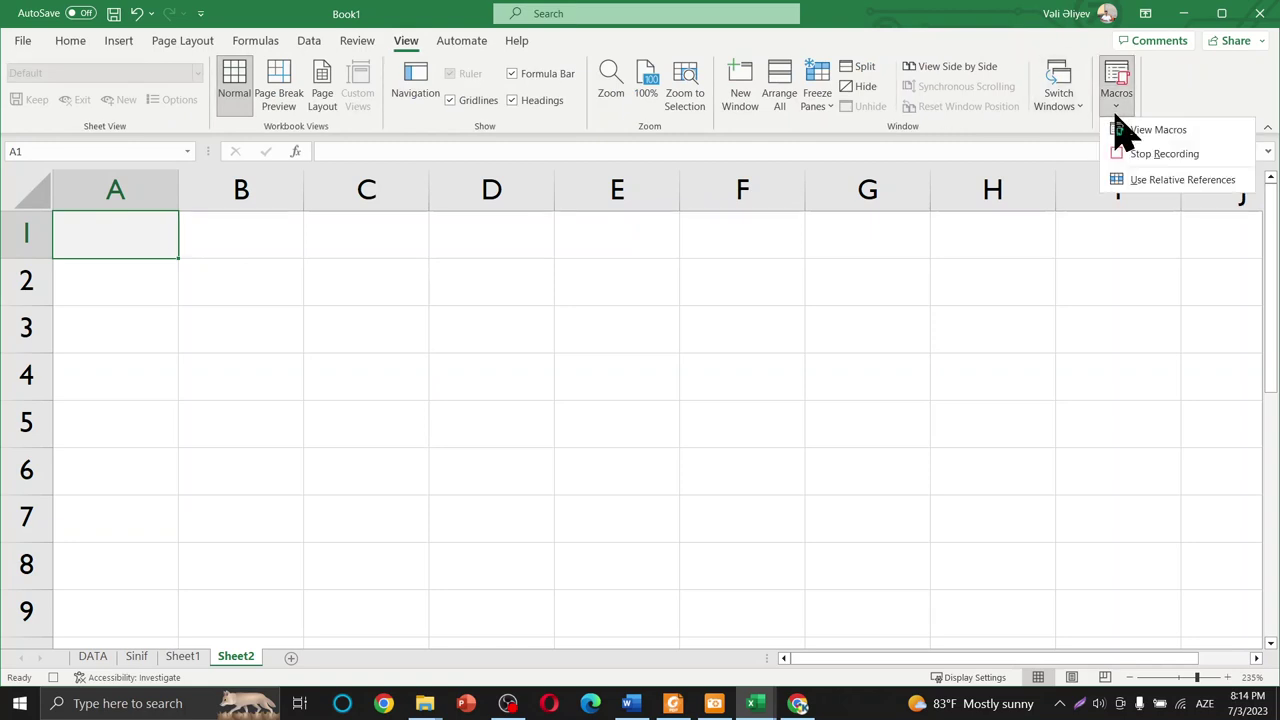
pyautogui.click(1160, 153)
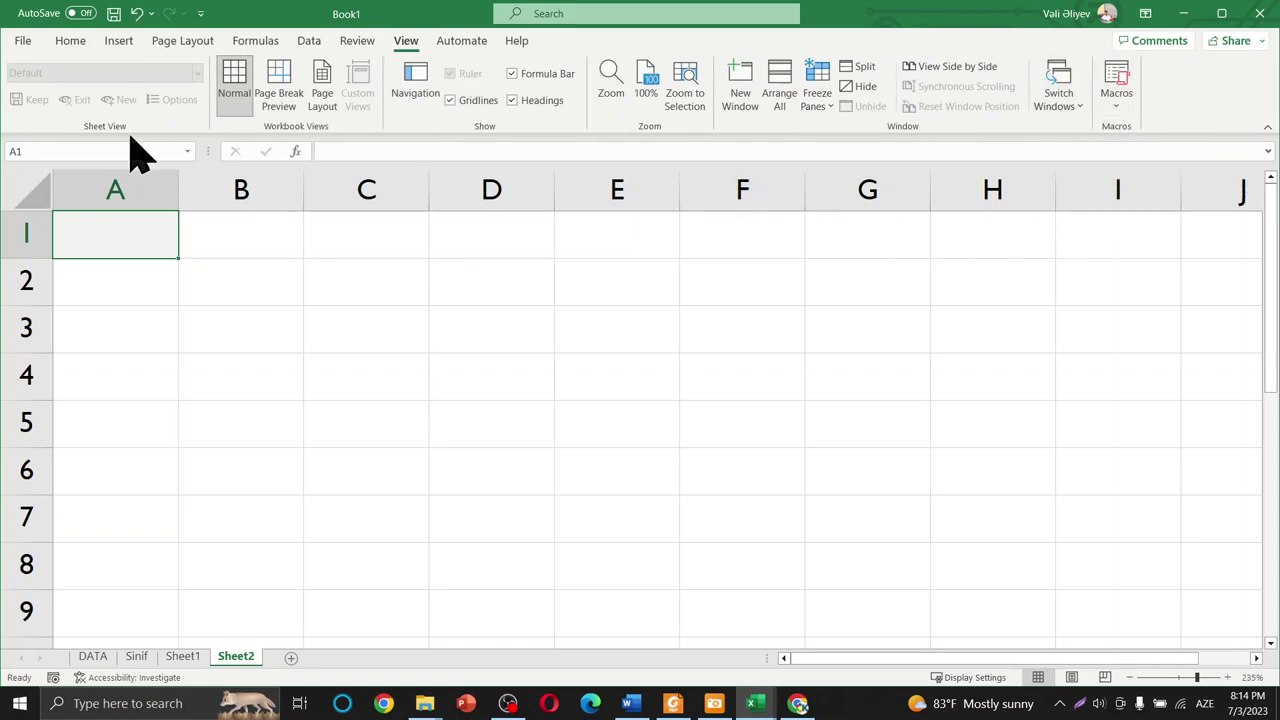
pyautogui.click(274, 300)
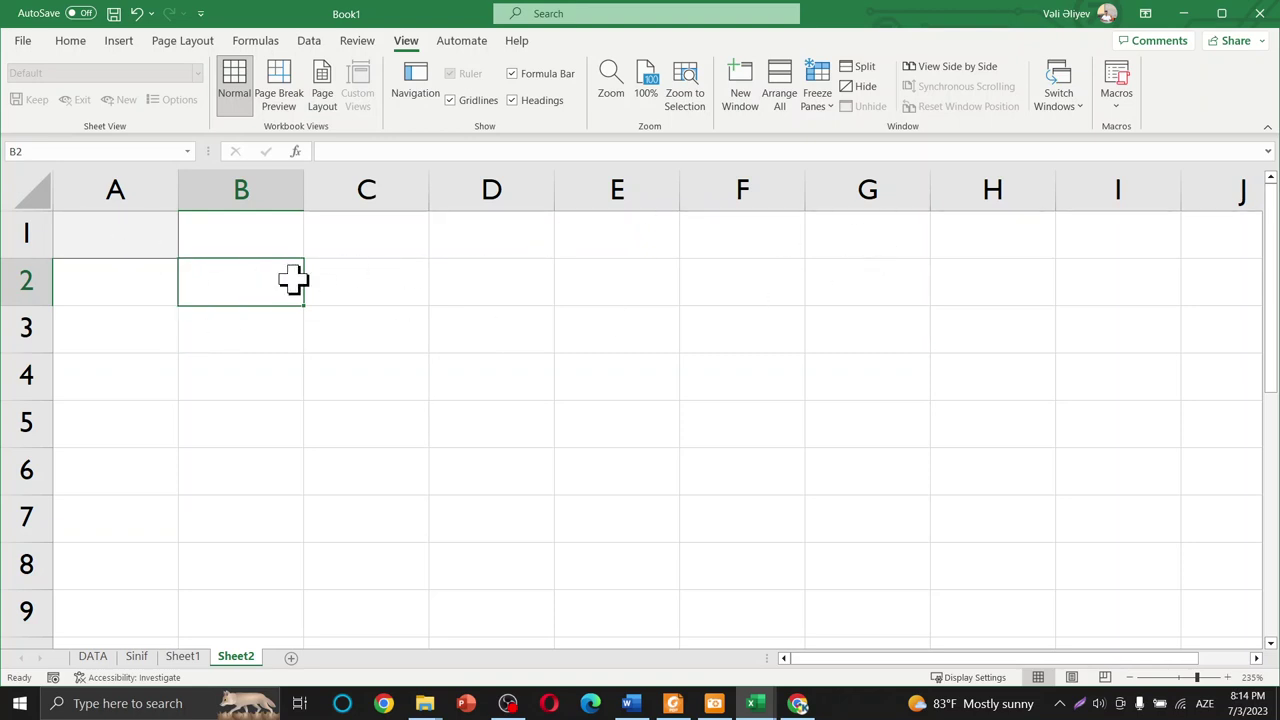
# Check Sheet1 and Sinif, then return to Sheet2 and select cell F2.
pyautogui.click(185, 656)
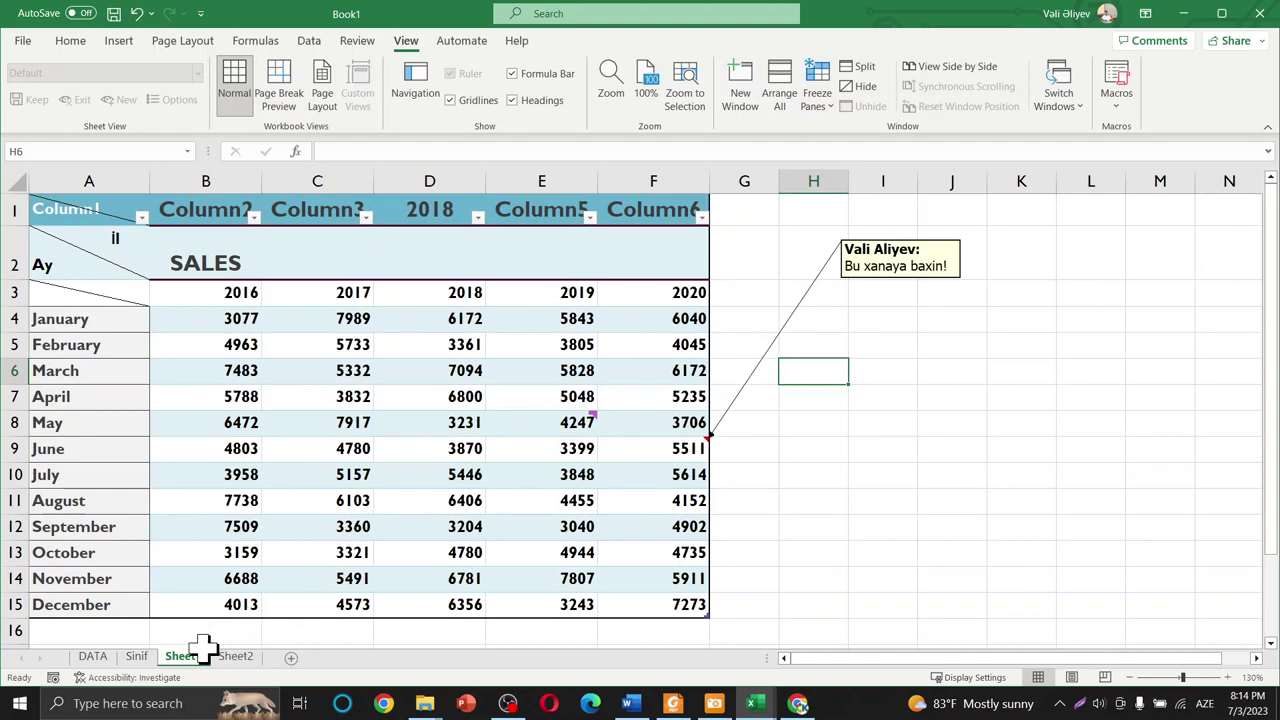
pyautogui.click(140, 656)
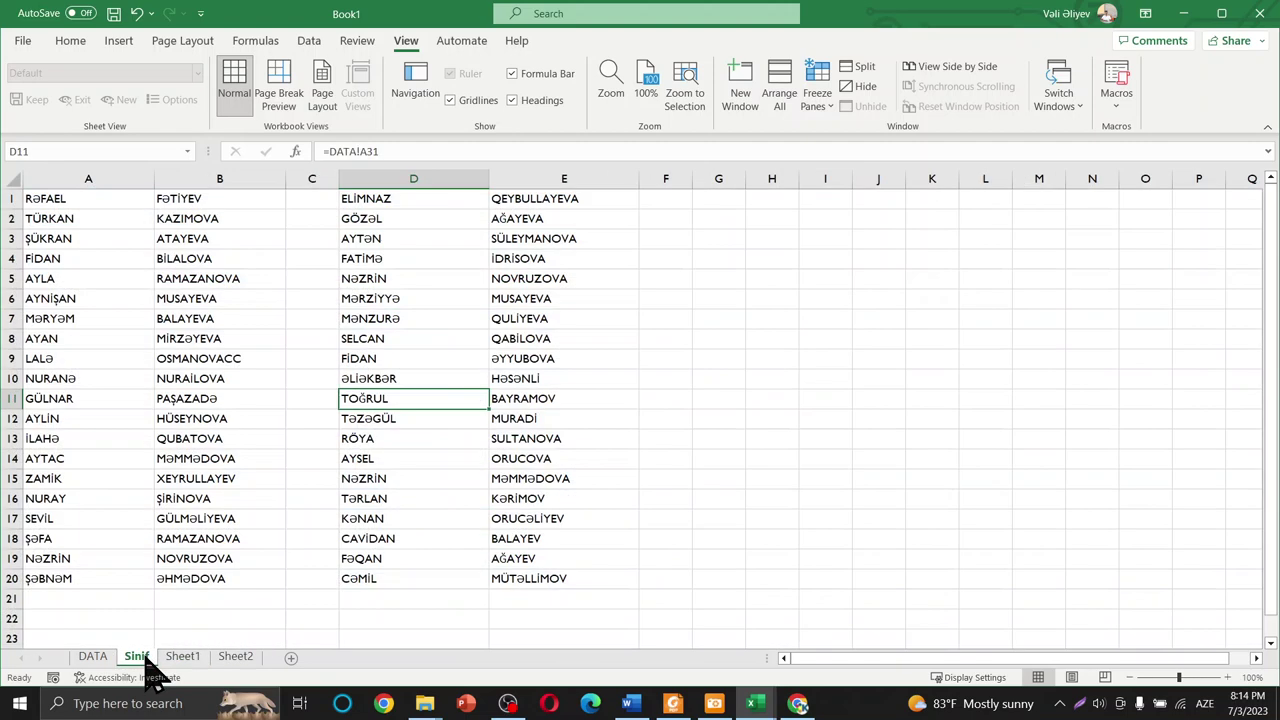
pyautogui.click(247, 664)
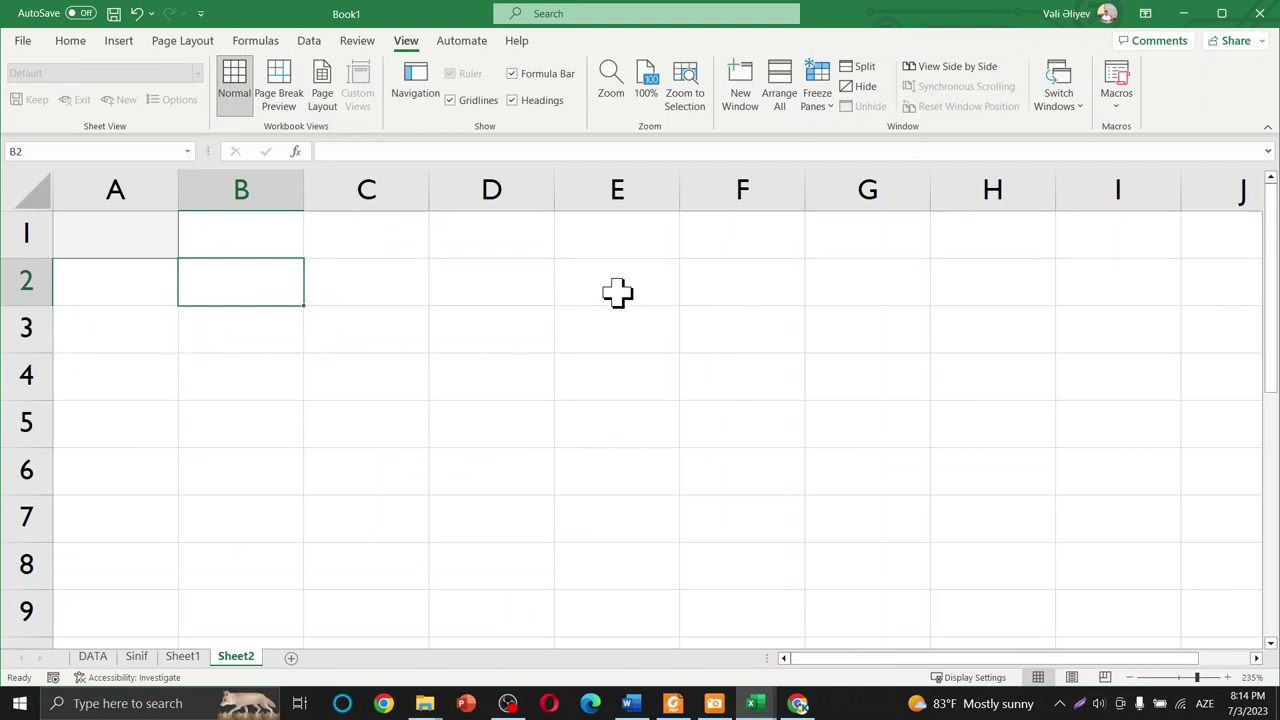
pyautogui.click(746, 289)
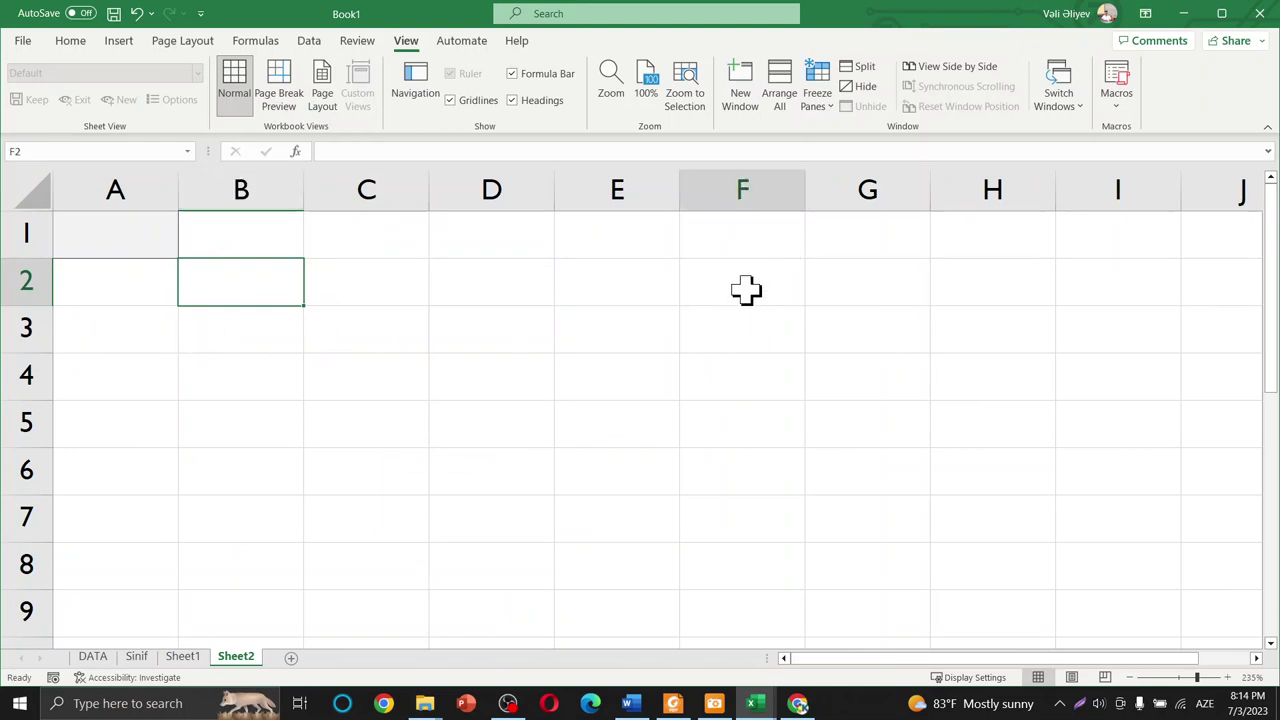
# Run MyMac from the Macro dialog on Sheet2's cell F2, then select B3.
pyautogui.click(1121, 108)
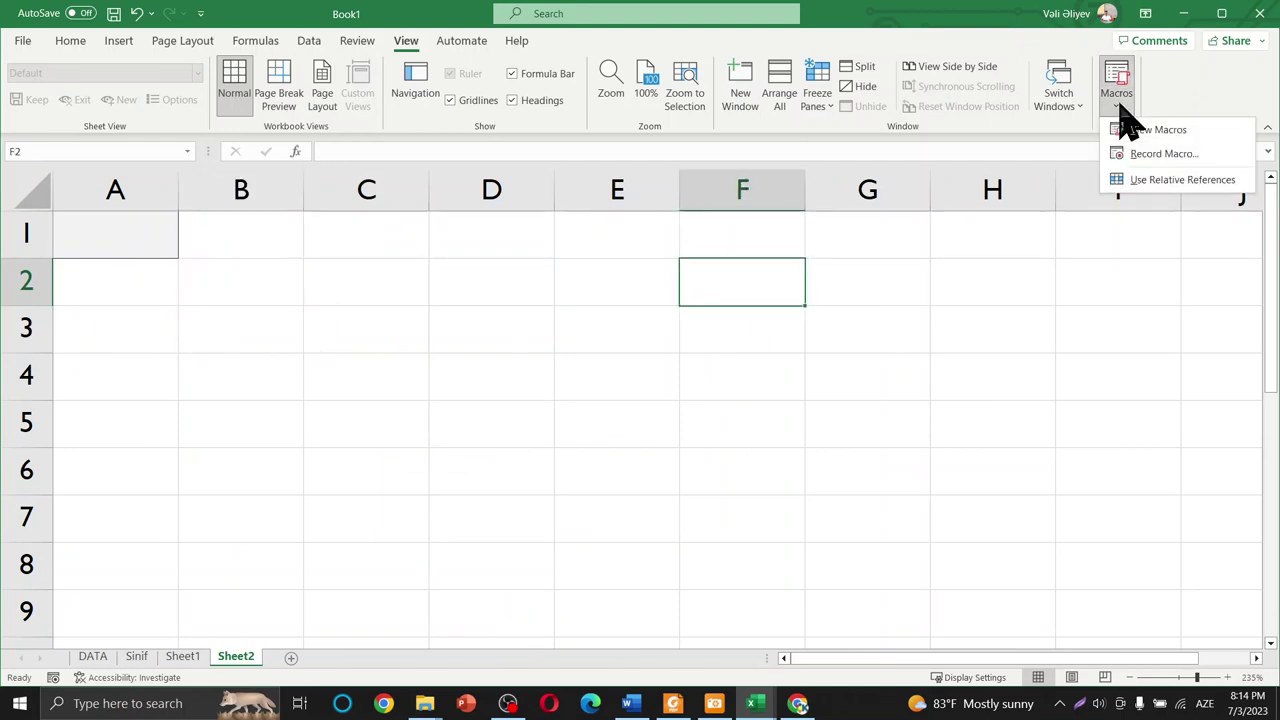
pyautogui.click(1218, 131)
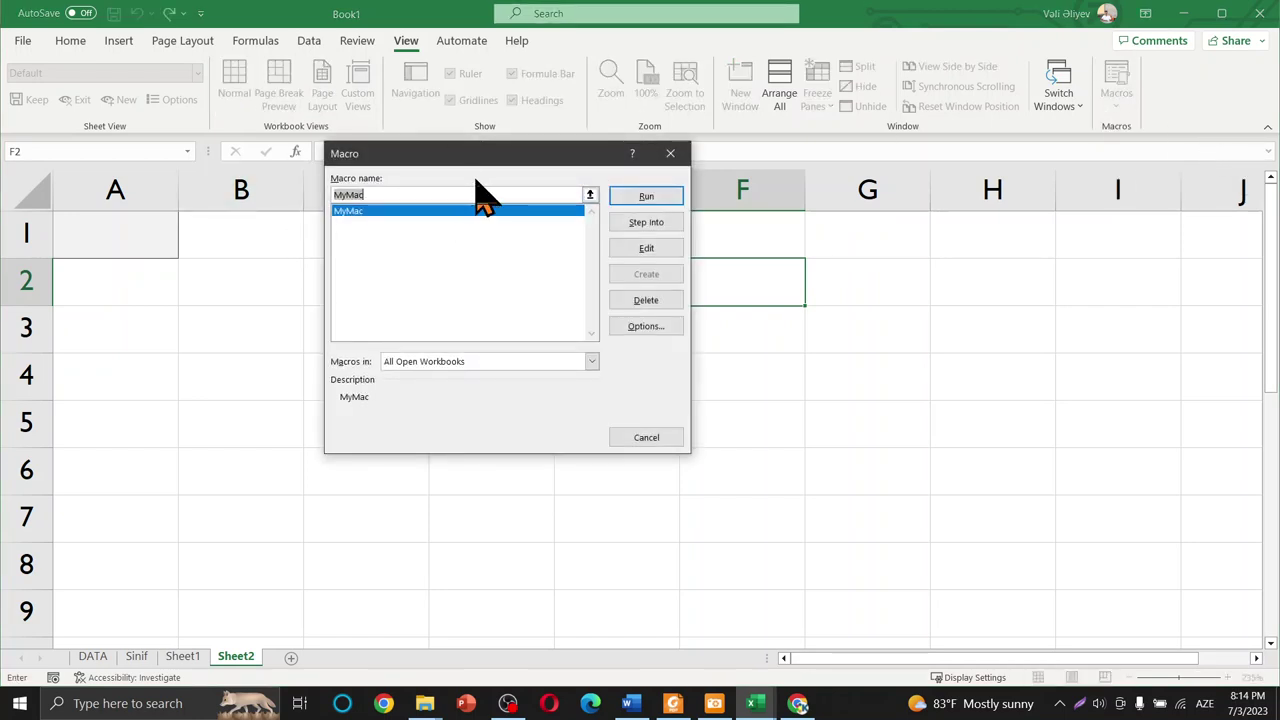
pyautogui.moveTo(503, 157); pyautogui.dragTo(330, 155)
pyautogui.click(236, 218)
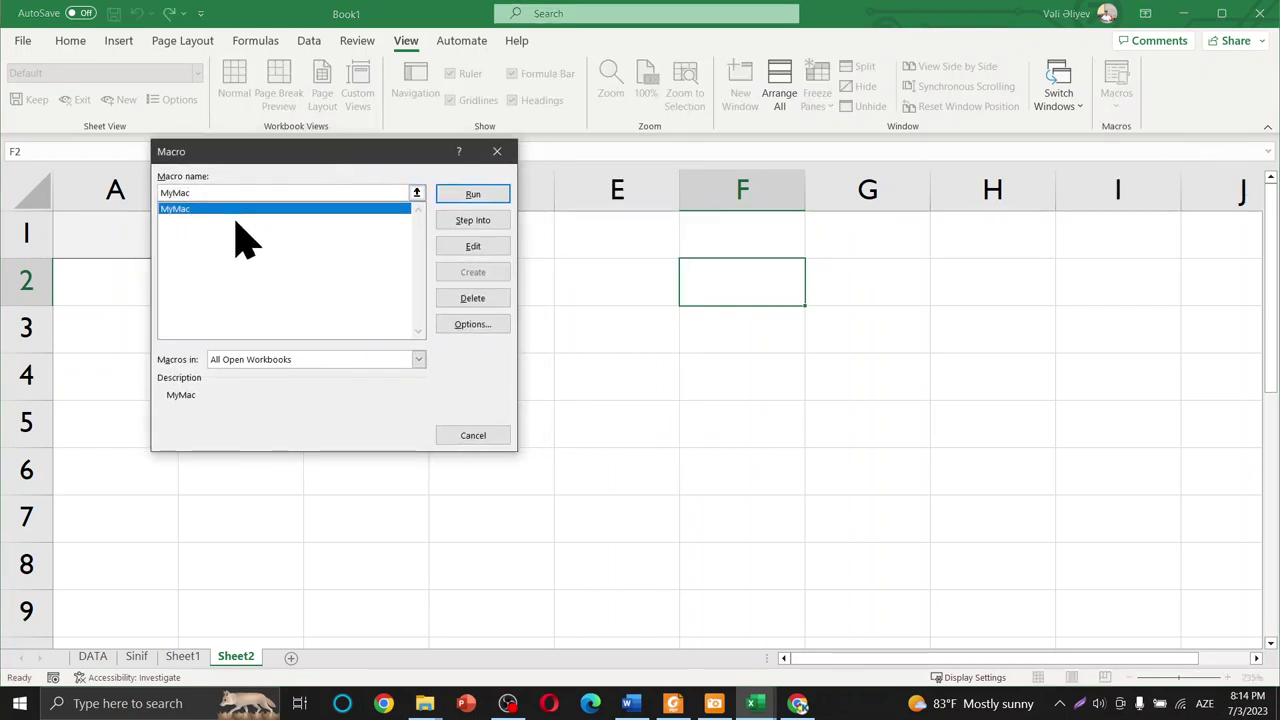
pyautogui.click(486, 197)
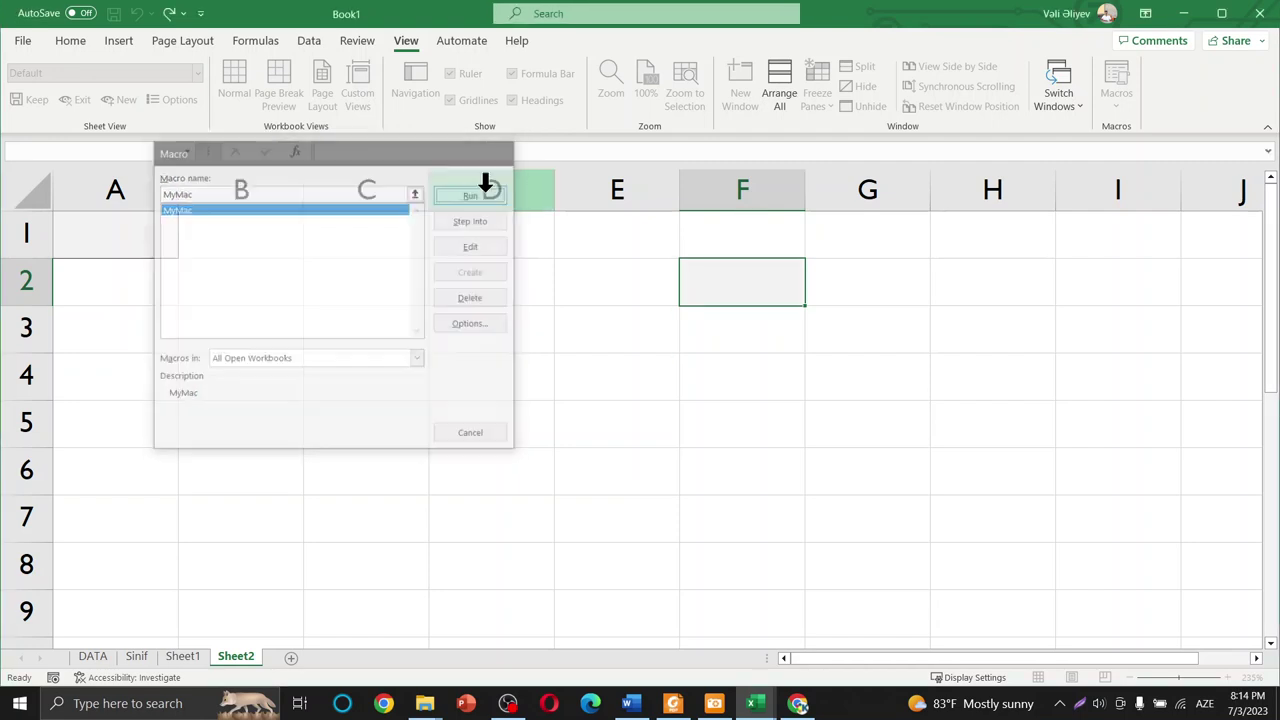
pyautogui.click(220, 313)
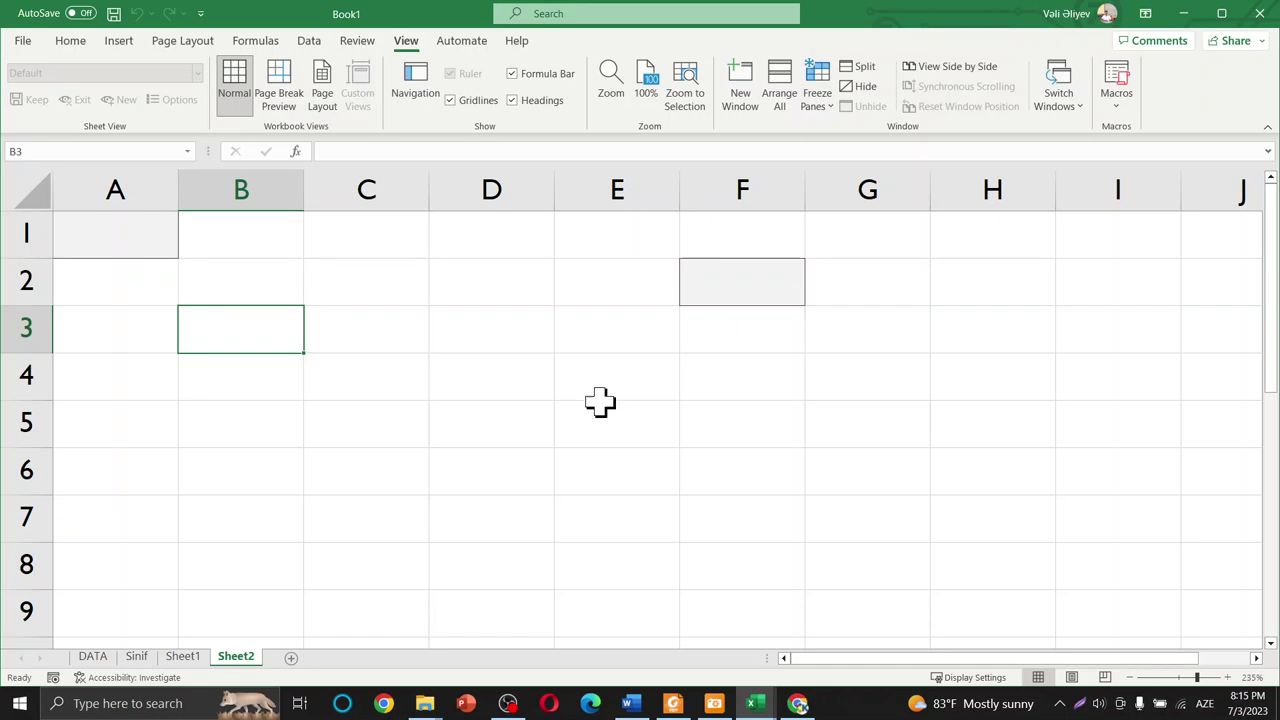
# Run MyMac on cell F6 of the Sinif sheet, then bring up Board.pdf in Foxit Reader.
pyautogui.click(145, 660)
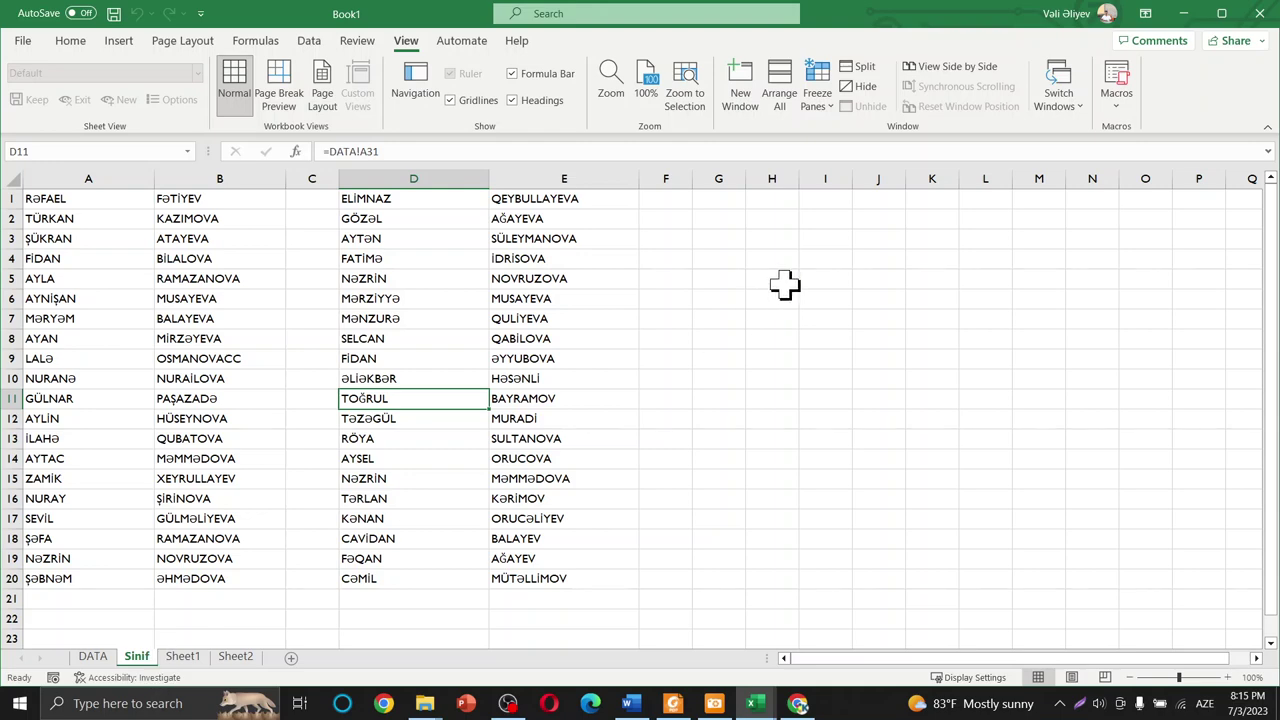
pyautogui.click(665, 297)
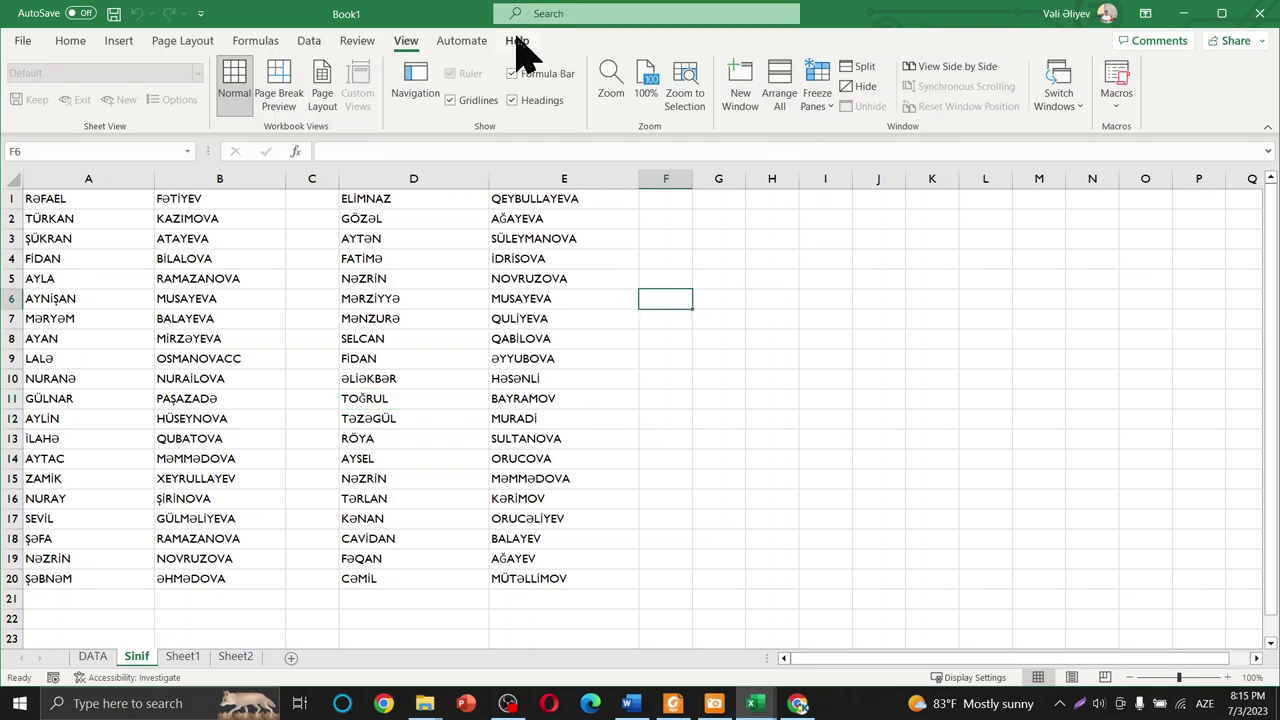
pyautogui.click(461, 40)
pyautogui.click(405, 40)
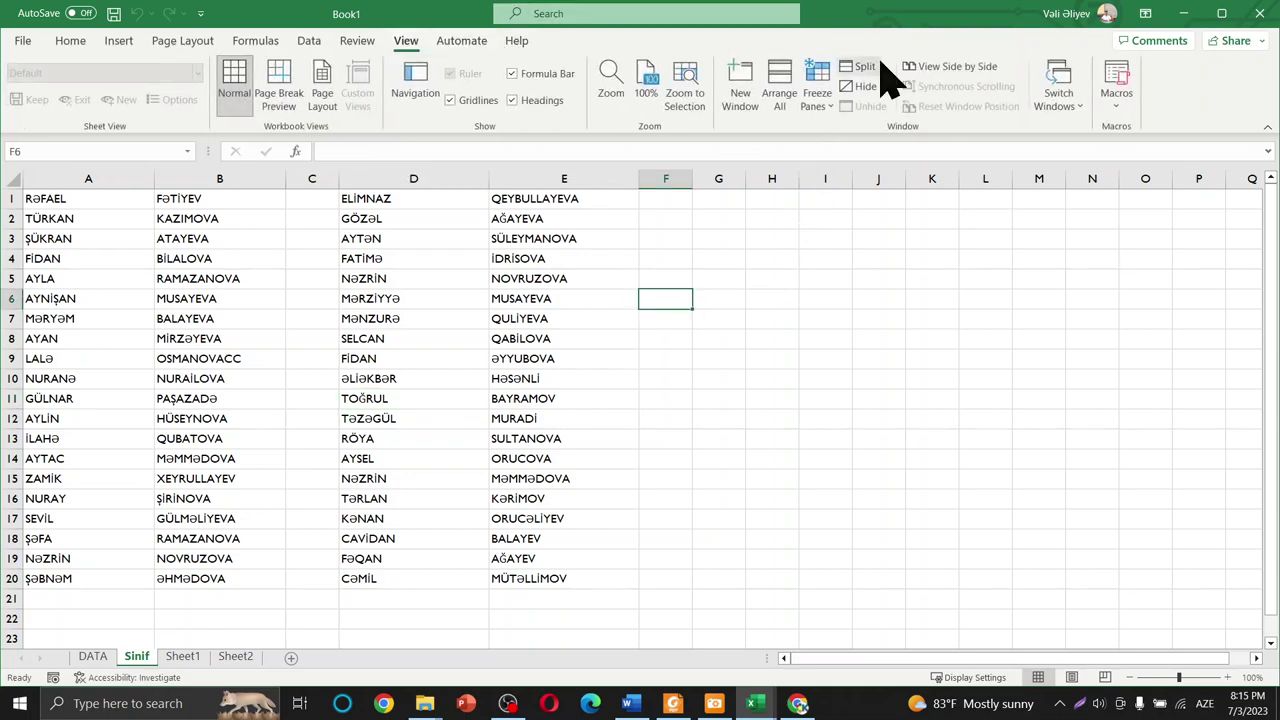
pyautogui.click(1112, 100)
pyautogui.click(1160, 132)
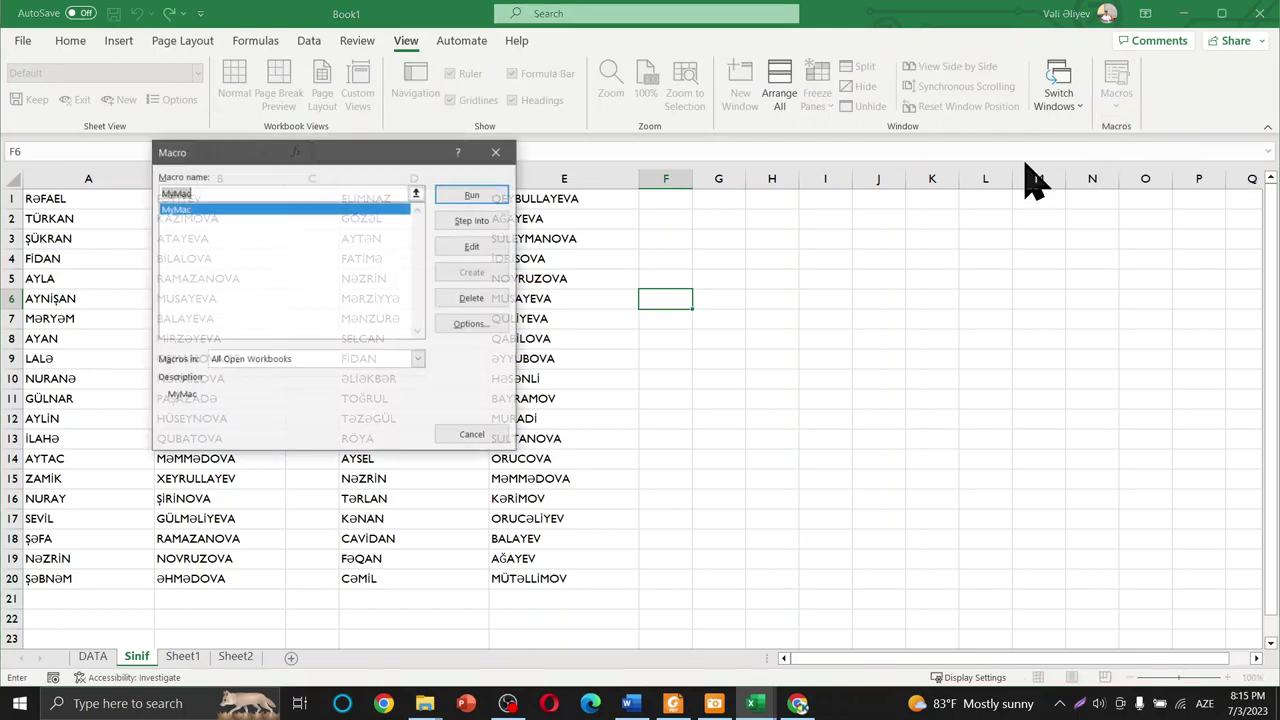
pyautogui.click(483, 192)
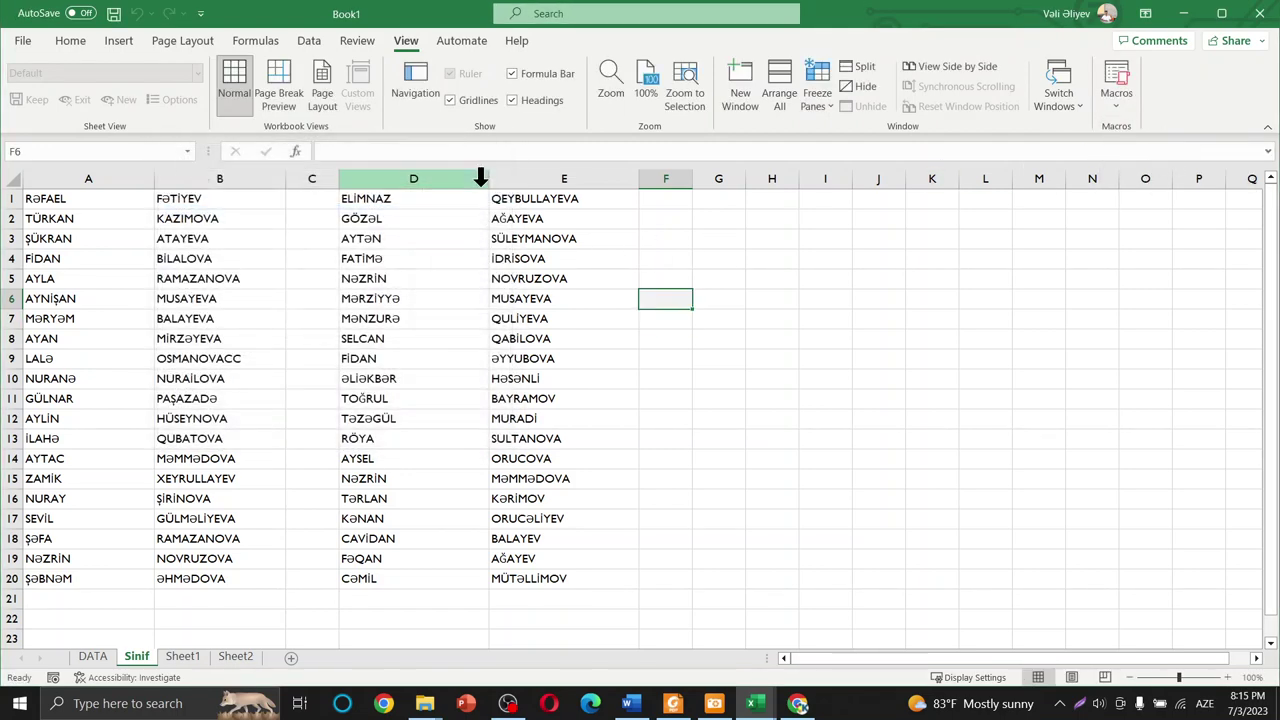
pyautogui.click(866, 342)
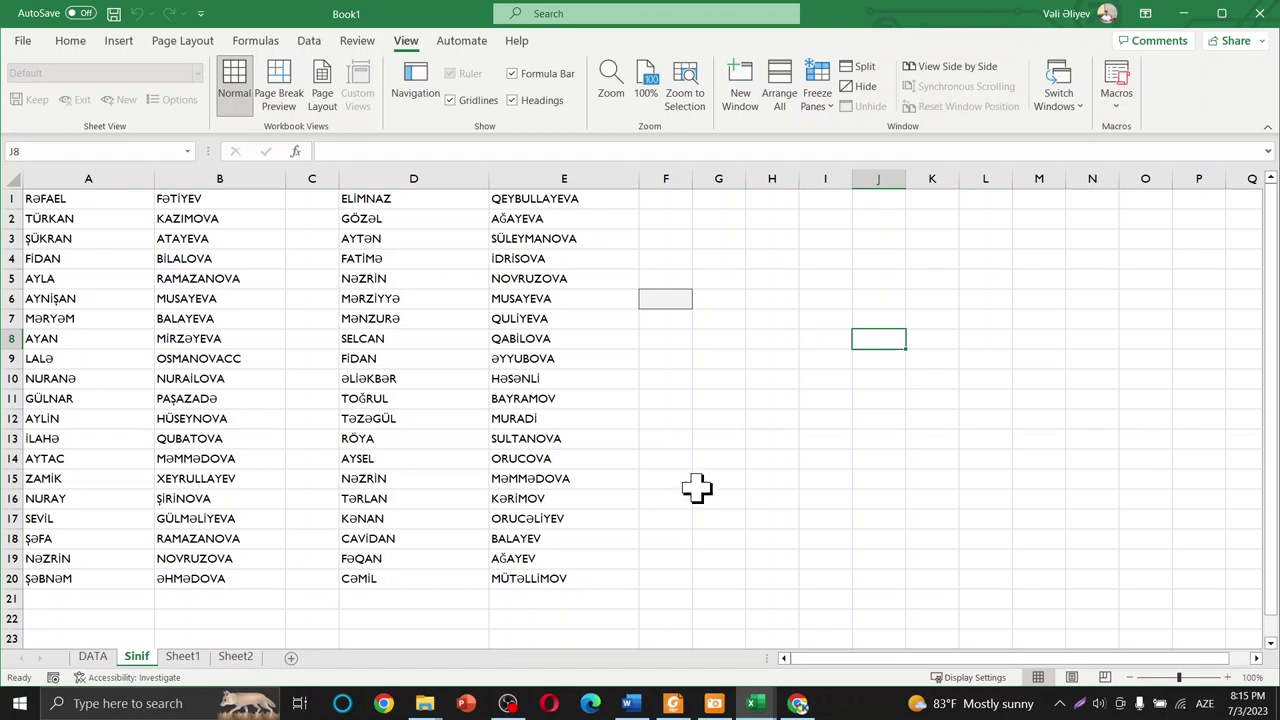
pyautogui.click(676, 706)
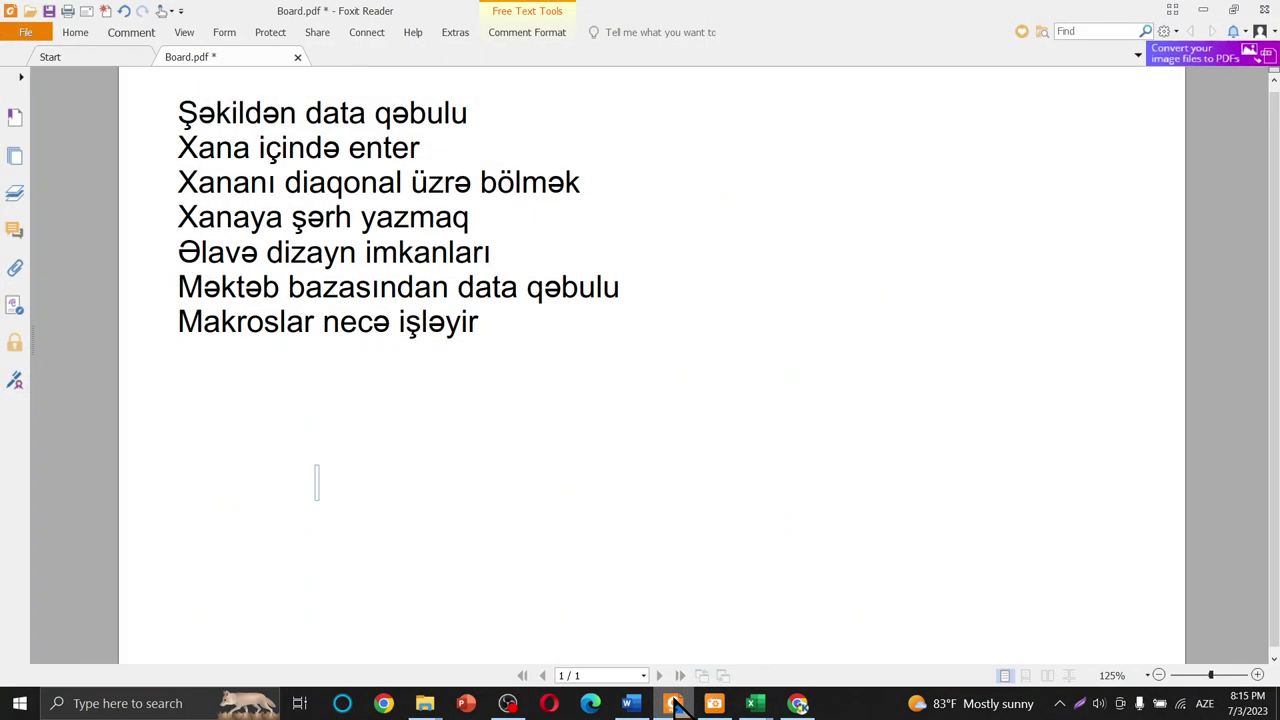